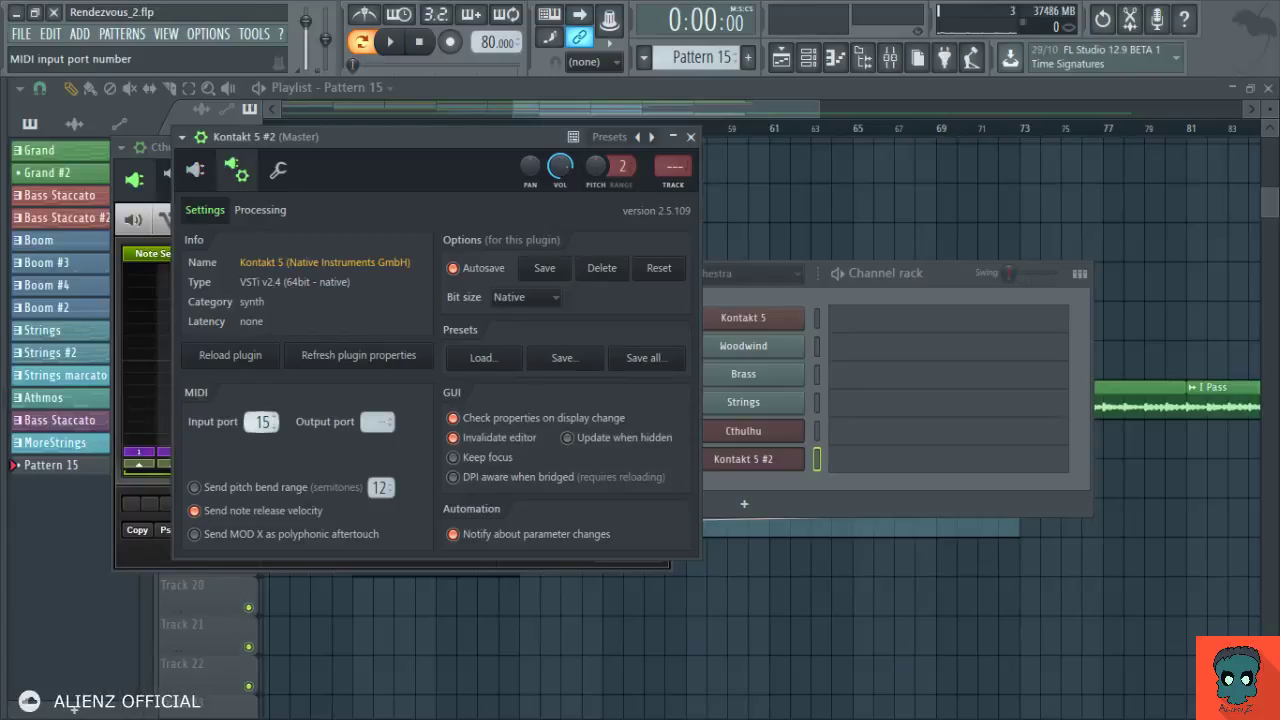
- Select the Cthulhu channel in place of Kontakt 5 #2 and play Pattern 15
{"action": "left_click", "coordinate": [198, 174]}
{"action": "left_click", "coordinate": [1096, 137]}
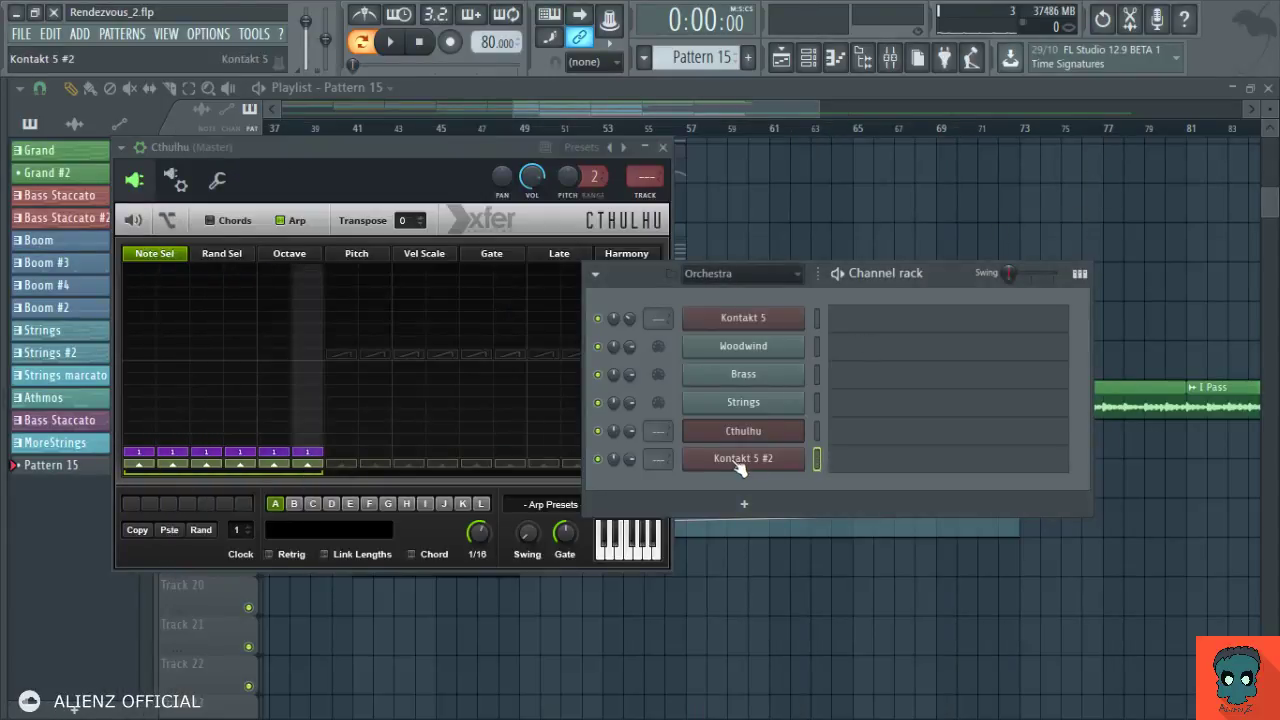
{"action": "left_click", "coordinate": [816, 429]}
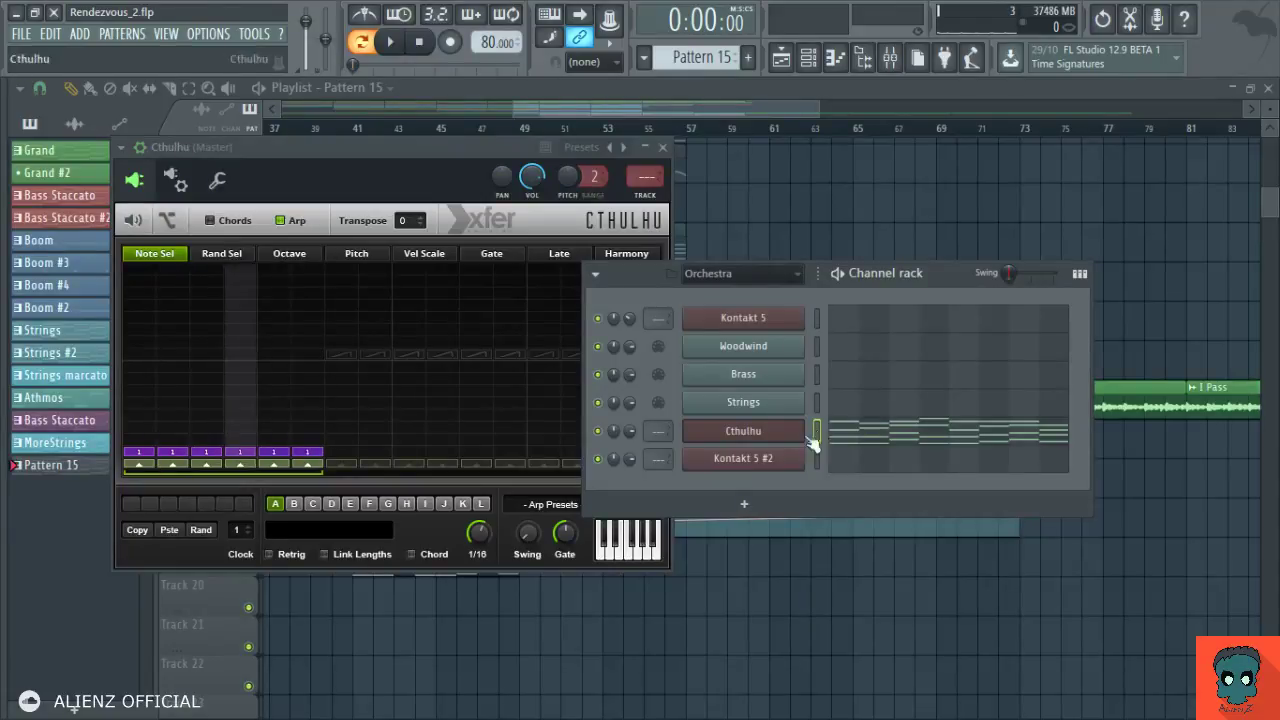
{"action": "key", "text": "space"}
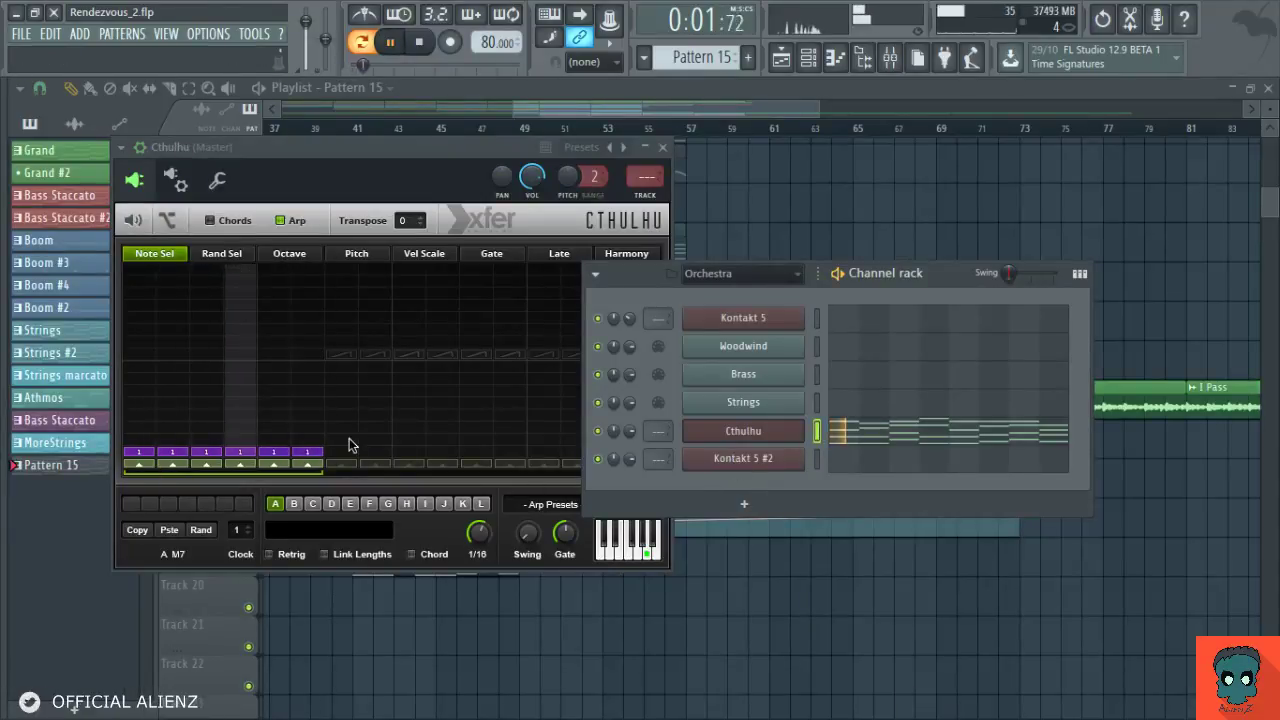
- Set the Cthulhu arpeggiator's Gate to 25 % and close the plugin window
{"action": "left_click", "coordinate": [565, 533]}
{"action": "key", "text": "space"}
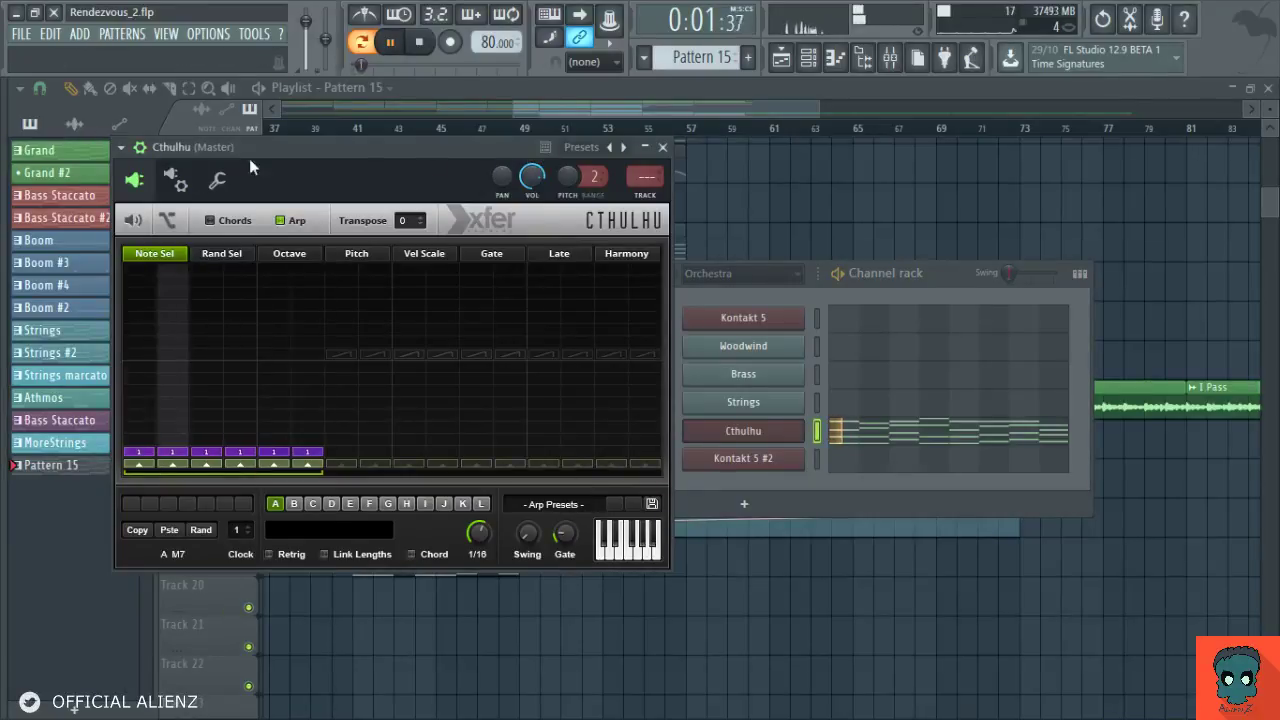
{"action": "key", "text": "Escape"}
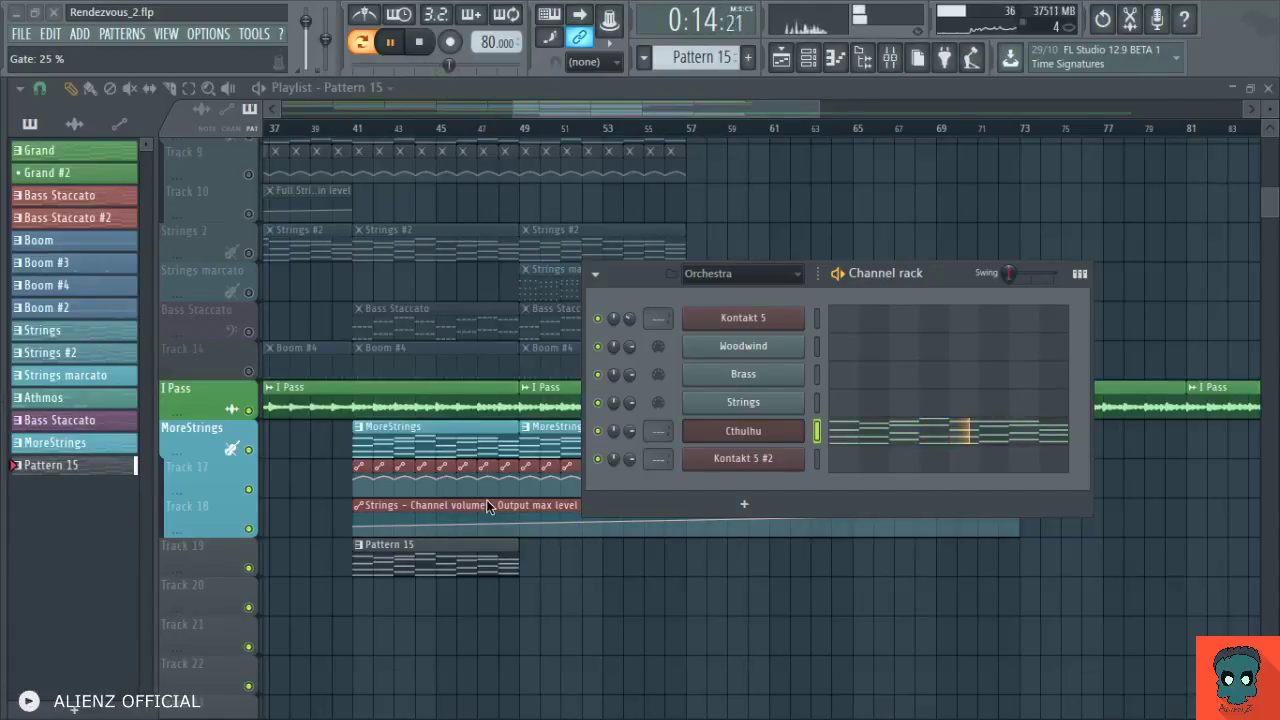
- Open the Cthulhu pattern in the piano roll and transpose all its notes up one octave
{"action": "left_click", "coordinate": [852, 434]}
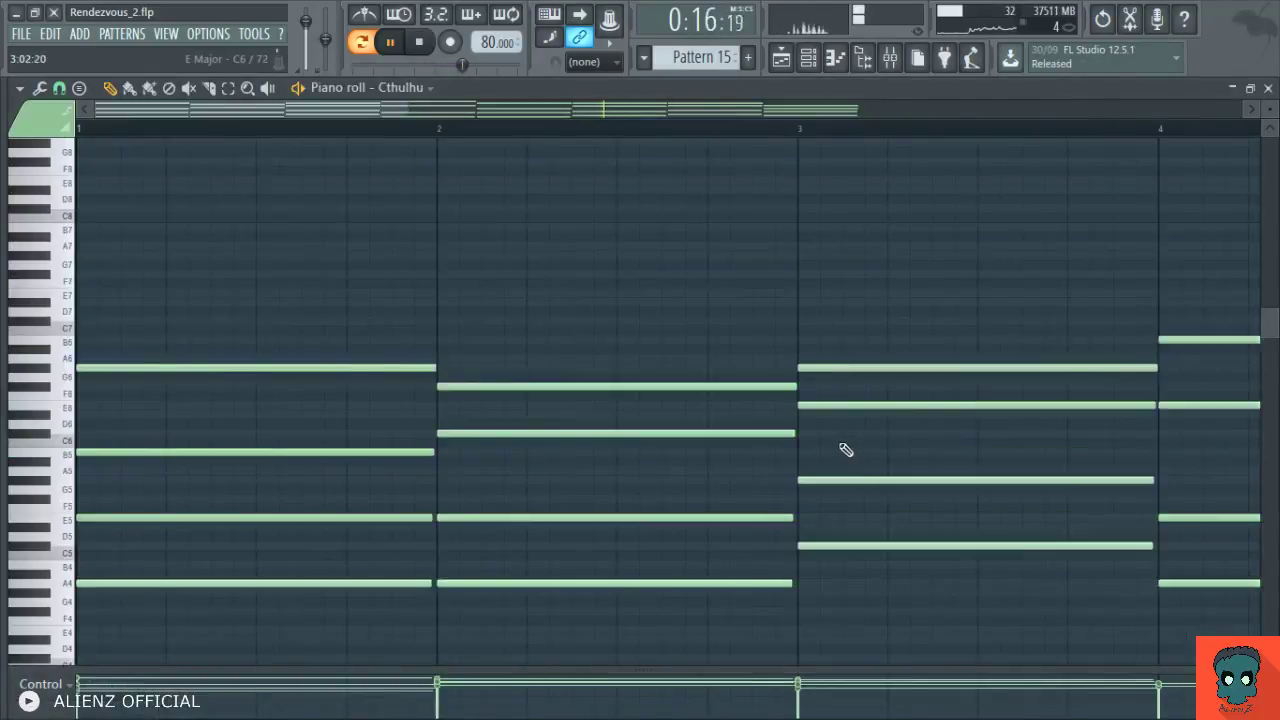
{"action": "key", "text": "ctrl+Up"}
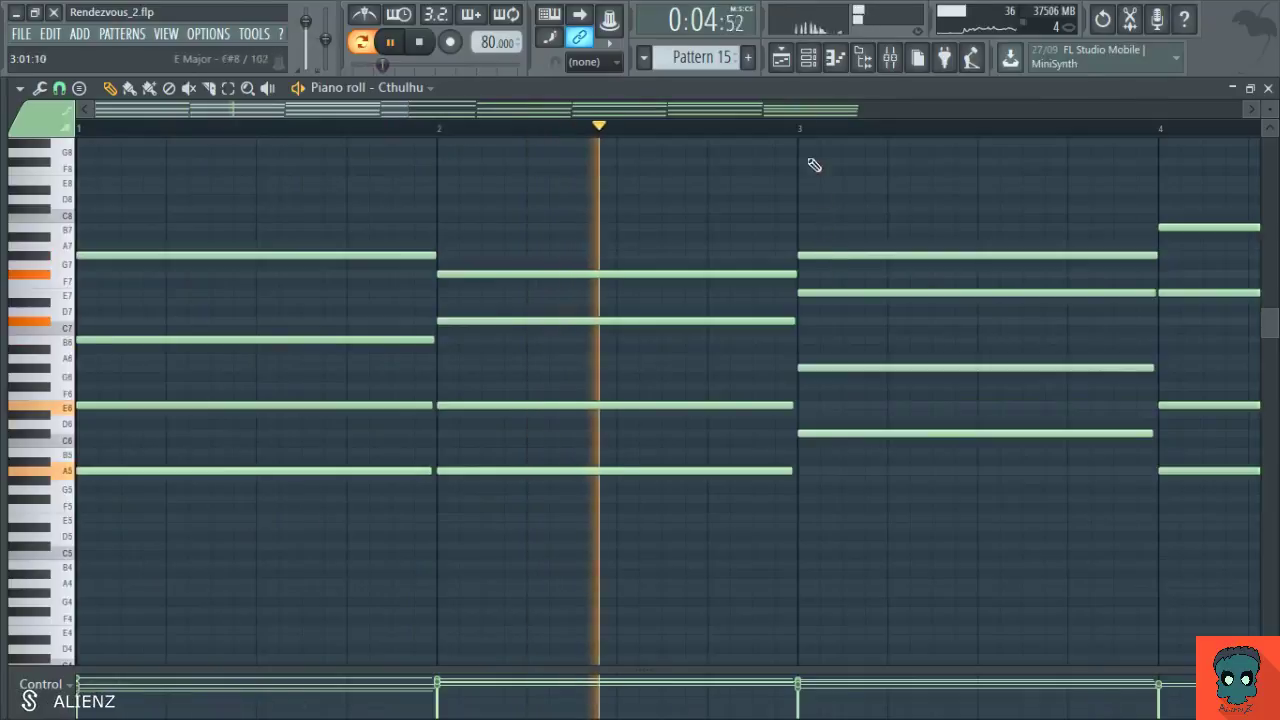
{"action": "scroll", "coordinate": [812, 112], "scroll_direction": "down", "scroll_amount": 2}
{"action": "scroll", "coordinate": [847, 200], "scroll_direction": "up", "scroll_amount": 2}
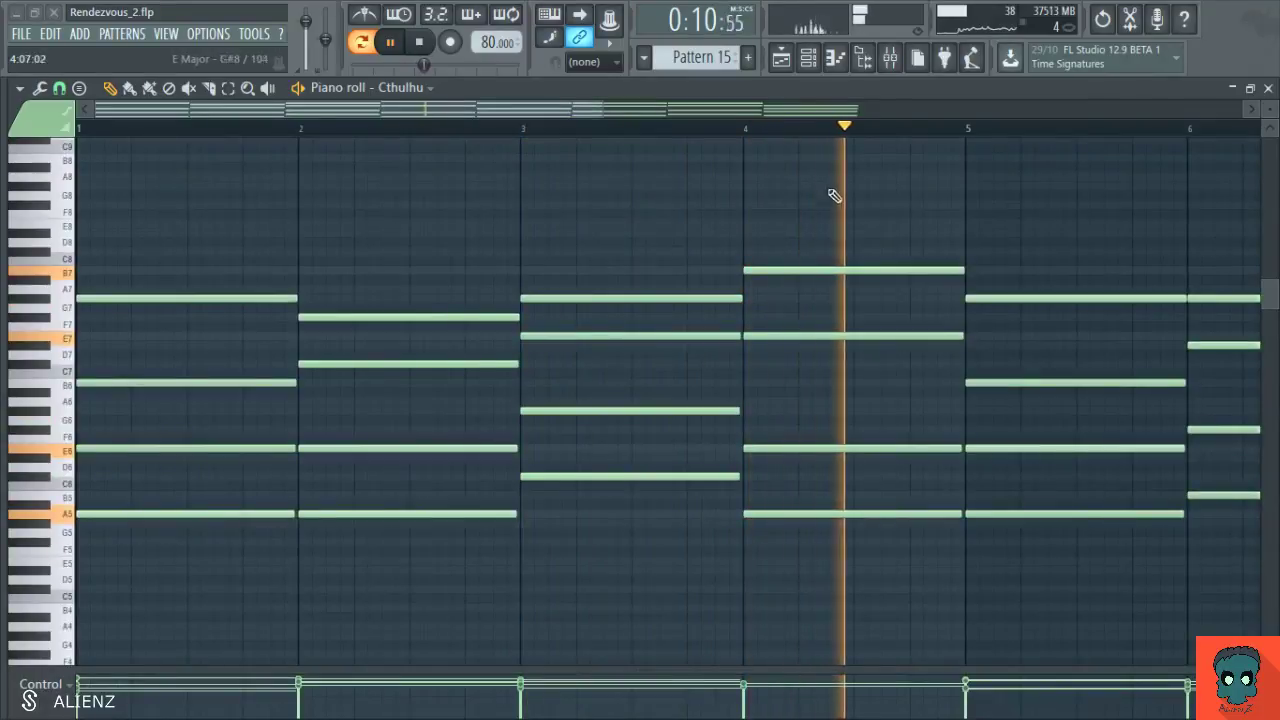
{"action": "scroll", "coordinate": [820, 110], "scroll_direction": "down", "scroll_amount": 2}
{"action": "scroll", "coordinate": [840, 110], "scroll_direction": "down", "scroll_amount": 1}
{"action": "scroll", "coordinate": [845, 221], "scroll_direction": "up", "scroll_amount": 1}
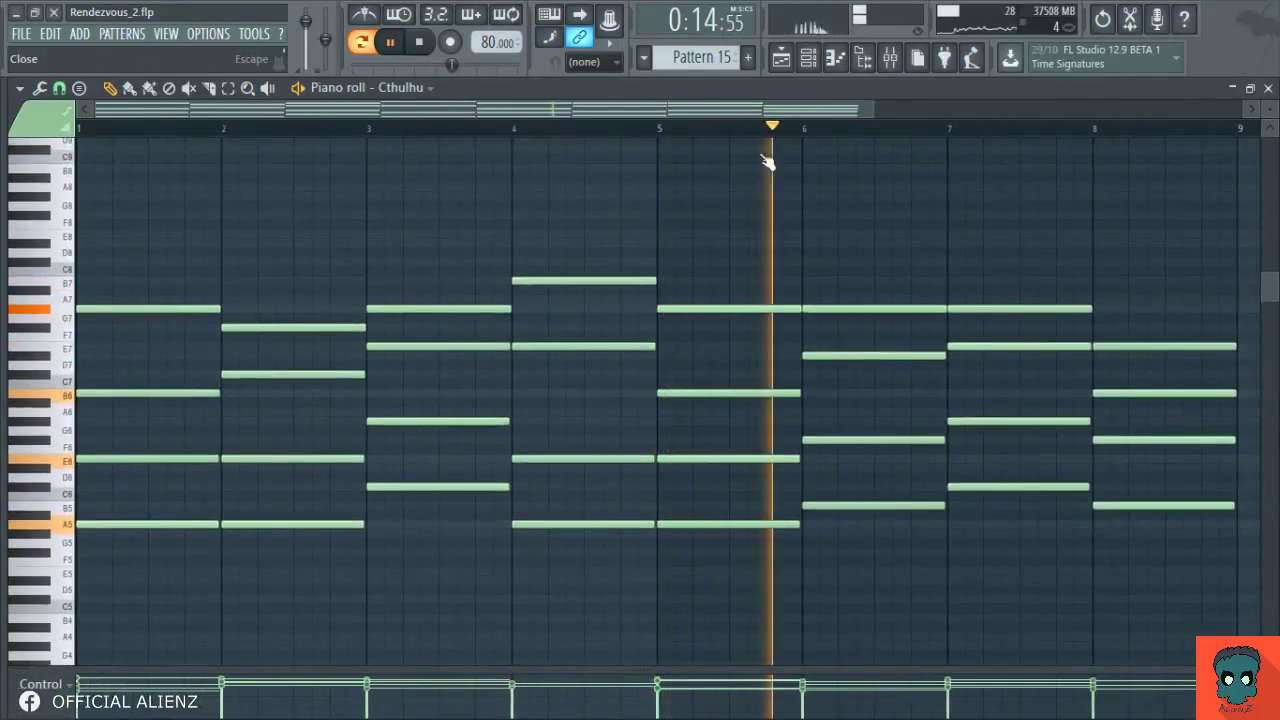
- Try the E6 notes of the first two chords one octave lower
{"action": "scroll", "coordinate": [258, 395], "scroll_direction": "down", "scroll_amount": 2}
{"action": "left_click_drag", "start_coordinate": [154, 420], "coordinate": [297, 451]}
{"action": "key", "text": "ctrl+Down"}
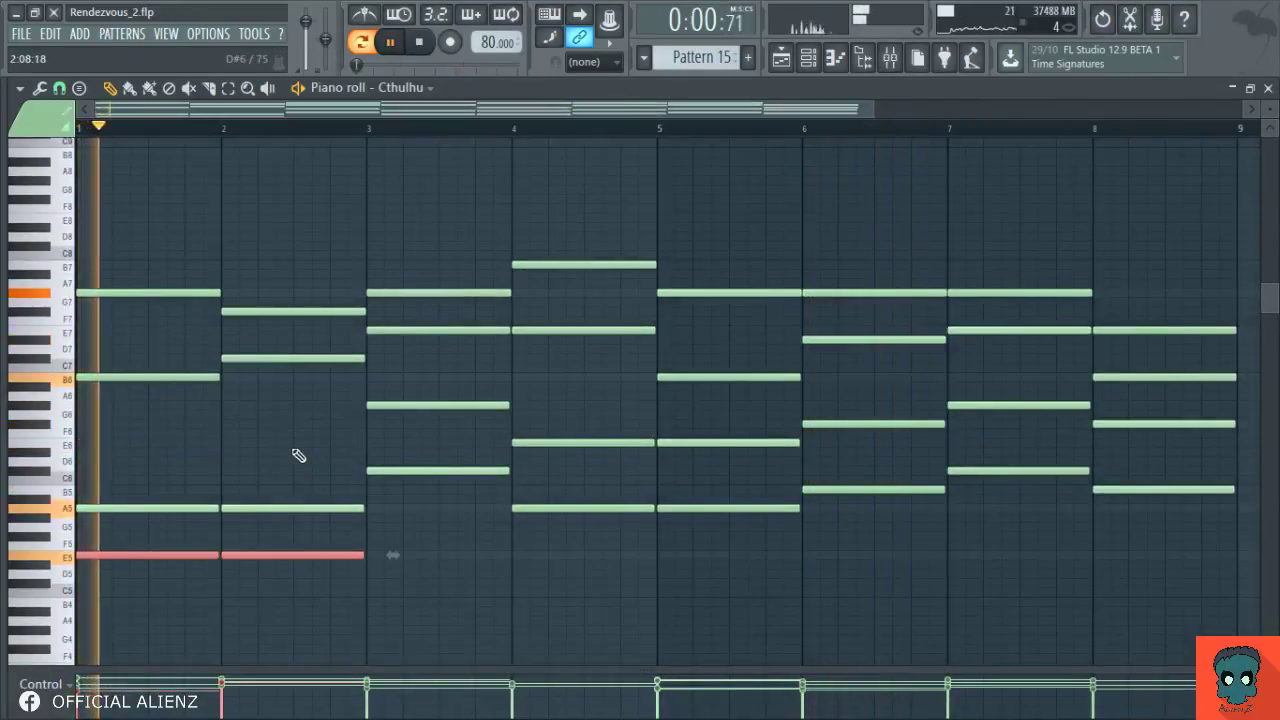
{"action": "left_click", "coordinate": [294, 451], "text": "ctrl"}
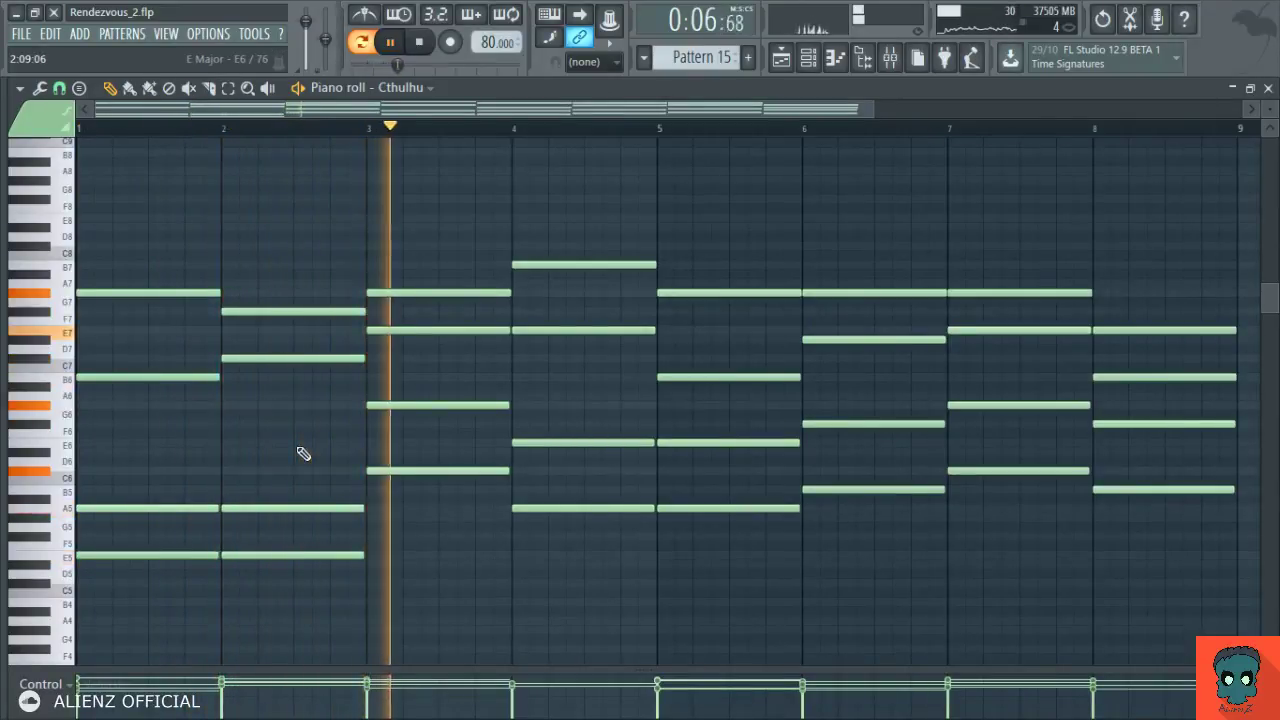
{"action": "key", "text": "space"}
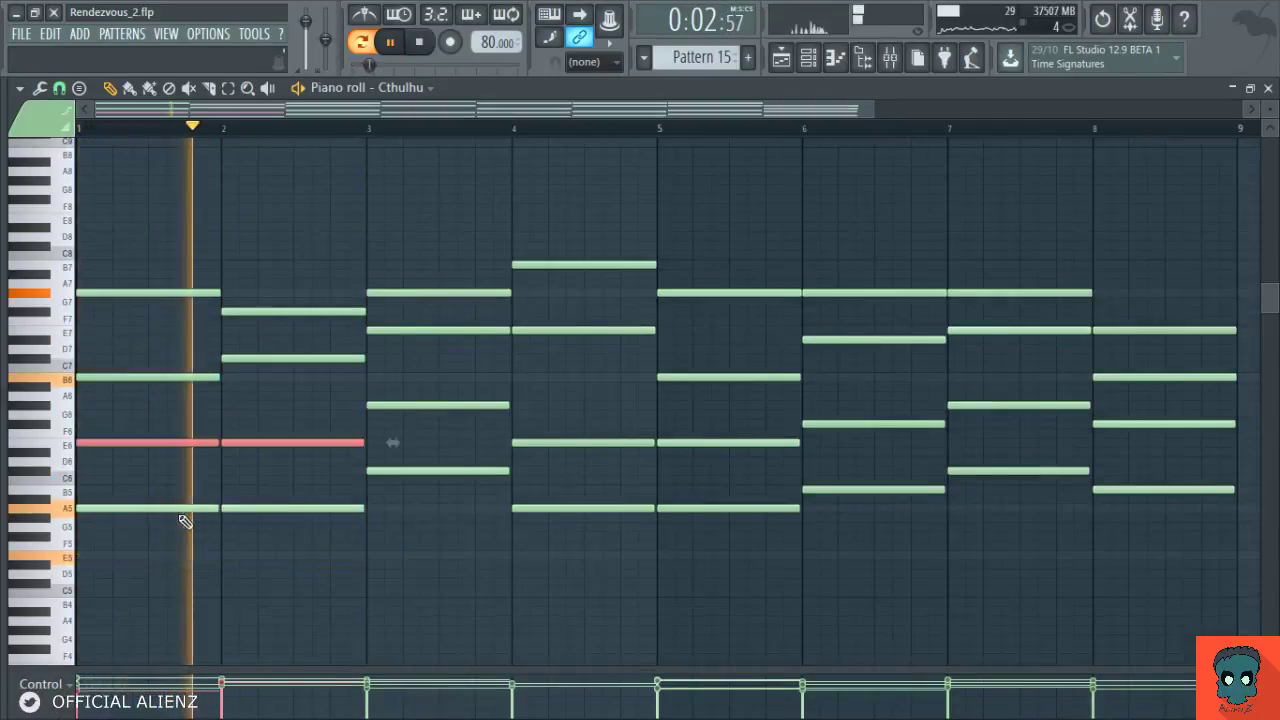
{"action": "right_click", "coordinate": [288, 547]}
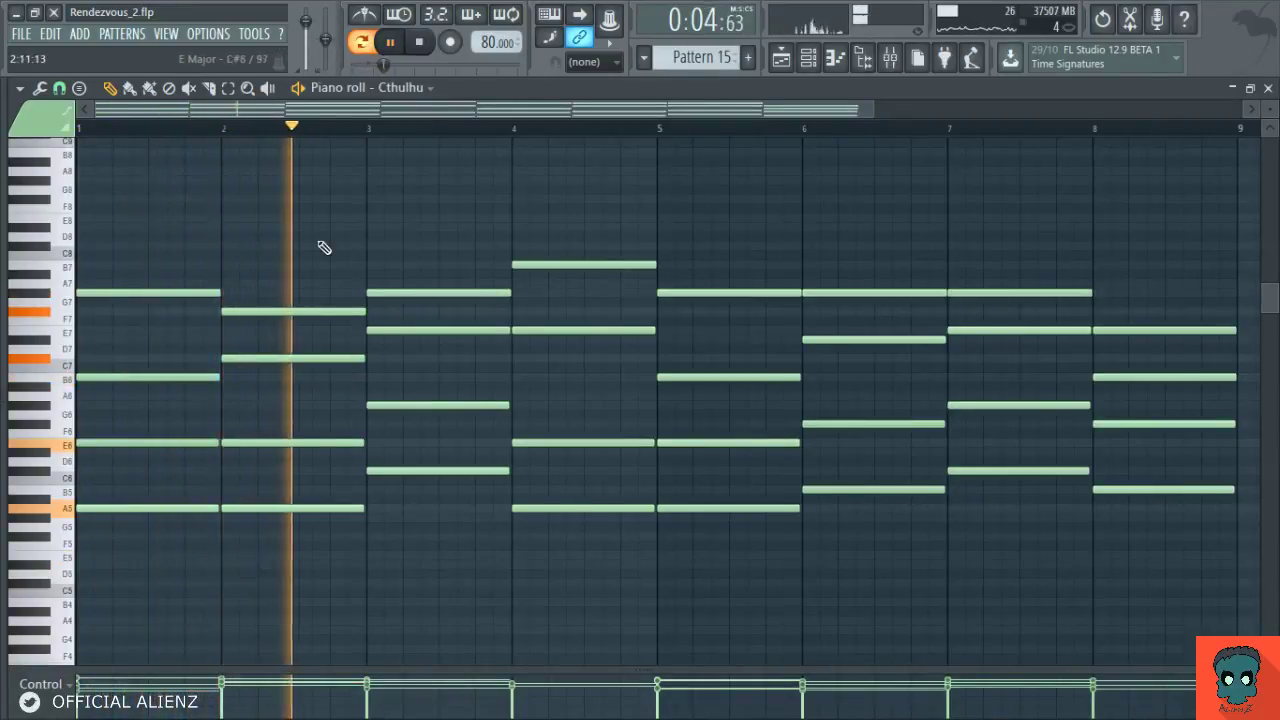
- Extend the second chord one beat into bar 3 and start the third chord one beat later to match
{"action": "left_click_drag", "start_coordinate": [323, 240], "coordinate": [402, 510]}
{"action": "left_click", "coordinate": [426, 528]}
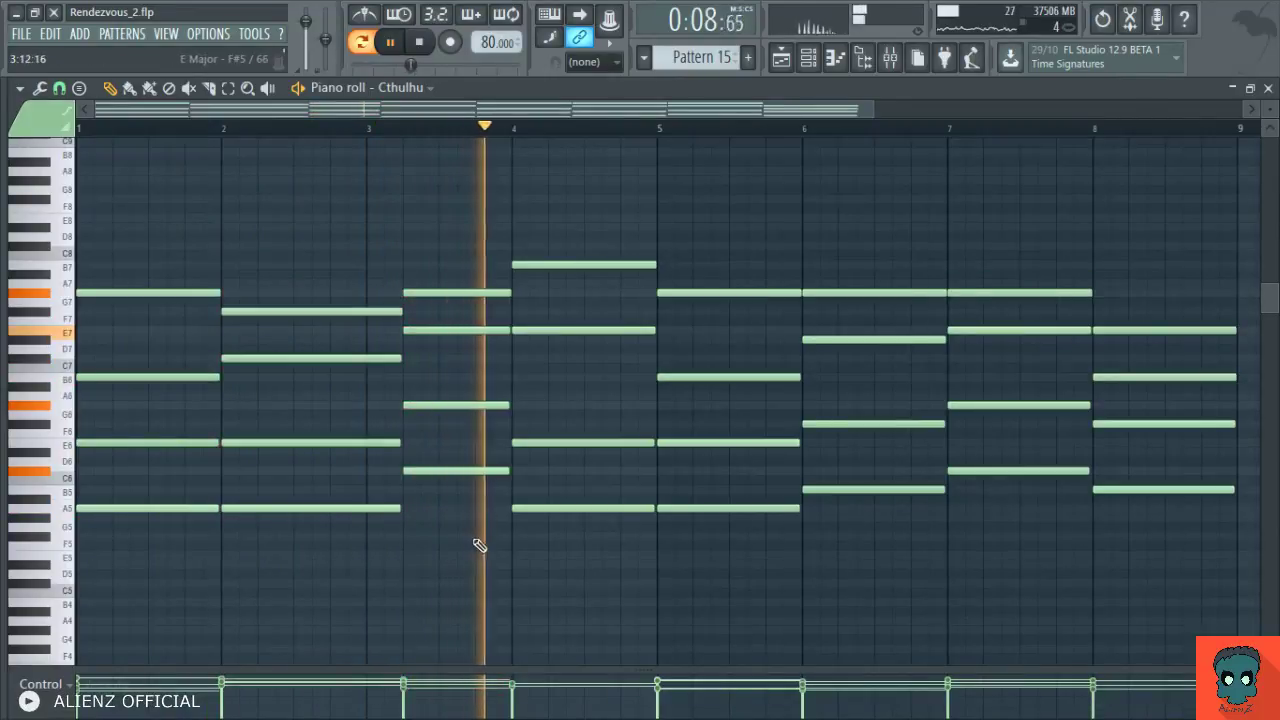
- Join adjoining notes of the same pitch across the whole chord progression into single sustained notes
{"action": "left_click_drag", "start_coordinate": [560, 541], "coordinate": [492, 561]}
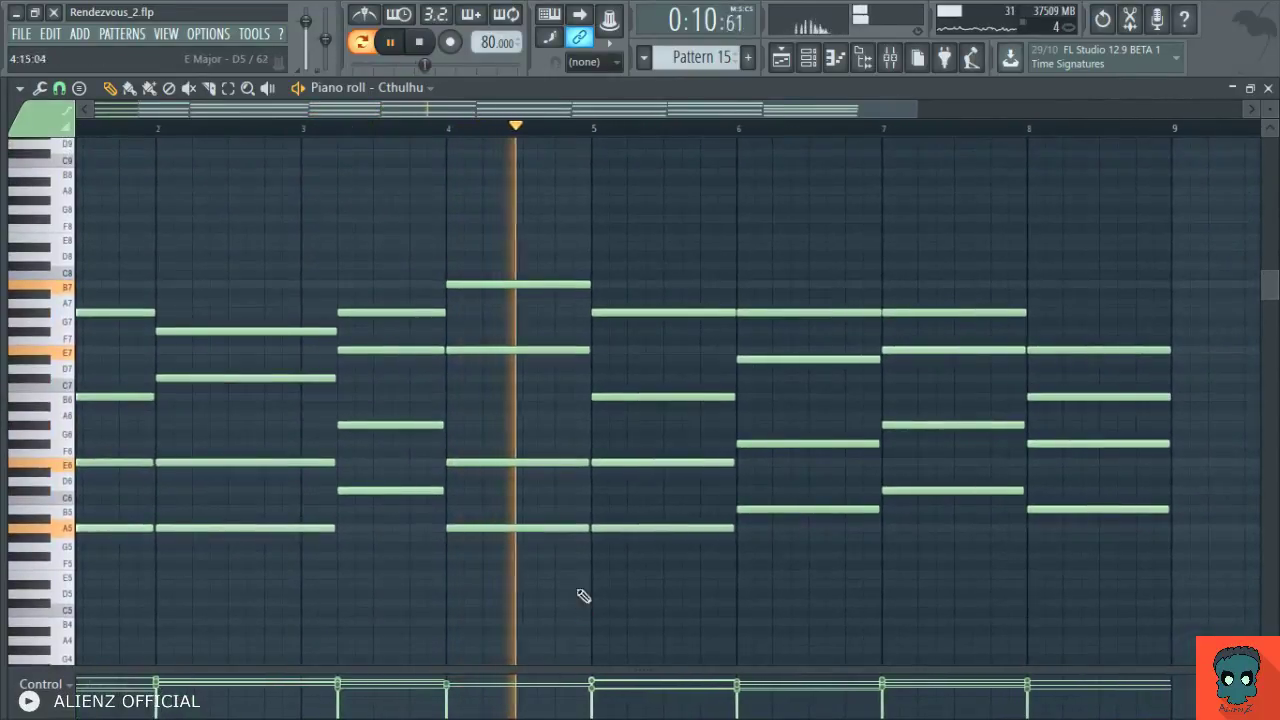
{"action": "left_click_drag", "start_coordinate": [620, 570], "coordinate": [517, 586]}
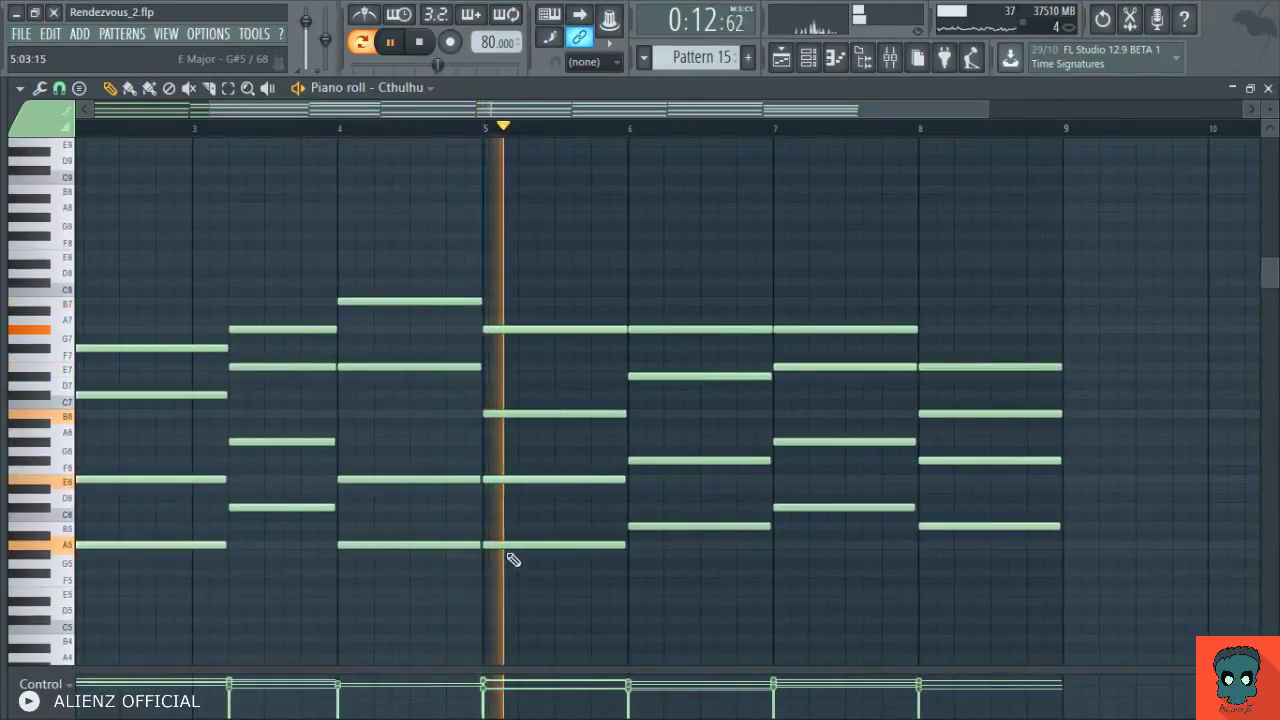
{"action": "left_click_drag", "start_coordinate": [711, 603], "coordinate": [597, 579]}
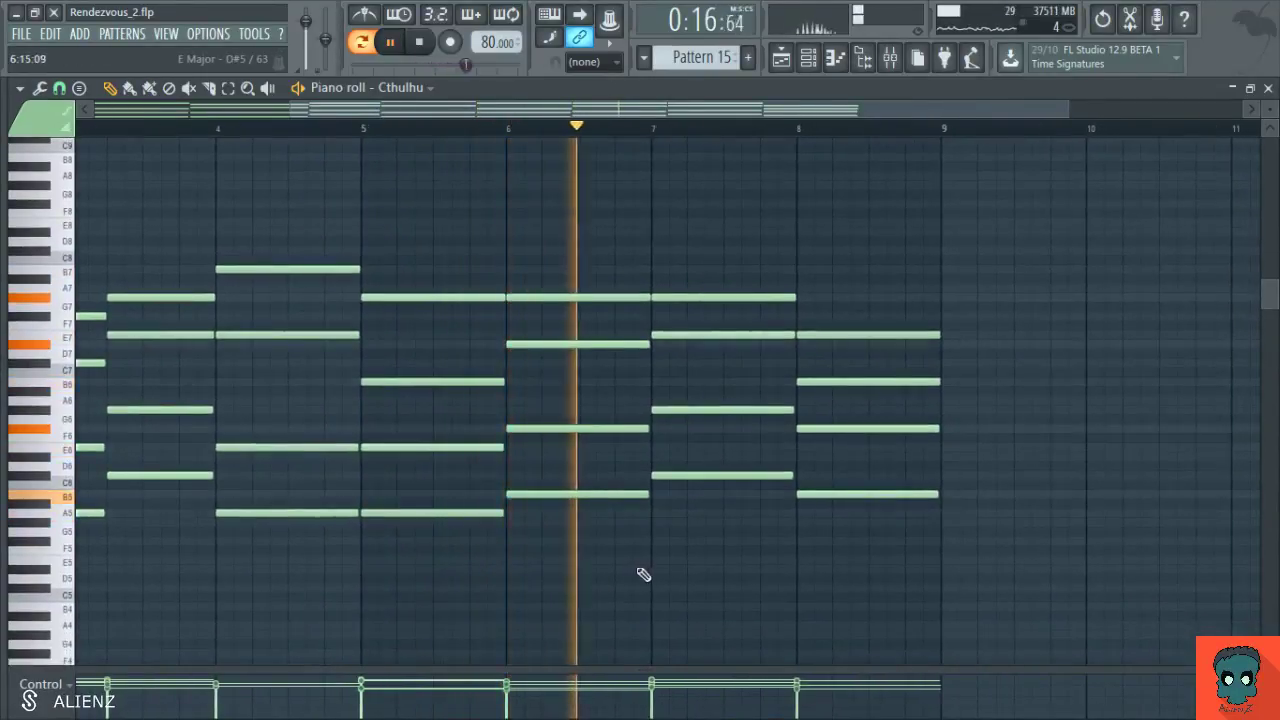
{"action": "left_click_drag", "start_coordinate": [643, 574], "coordinate": [609, 586]}
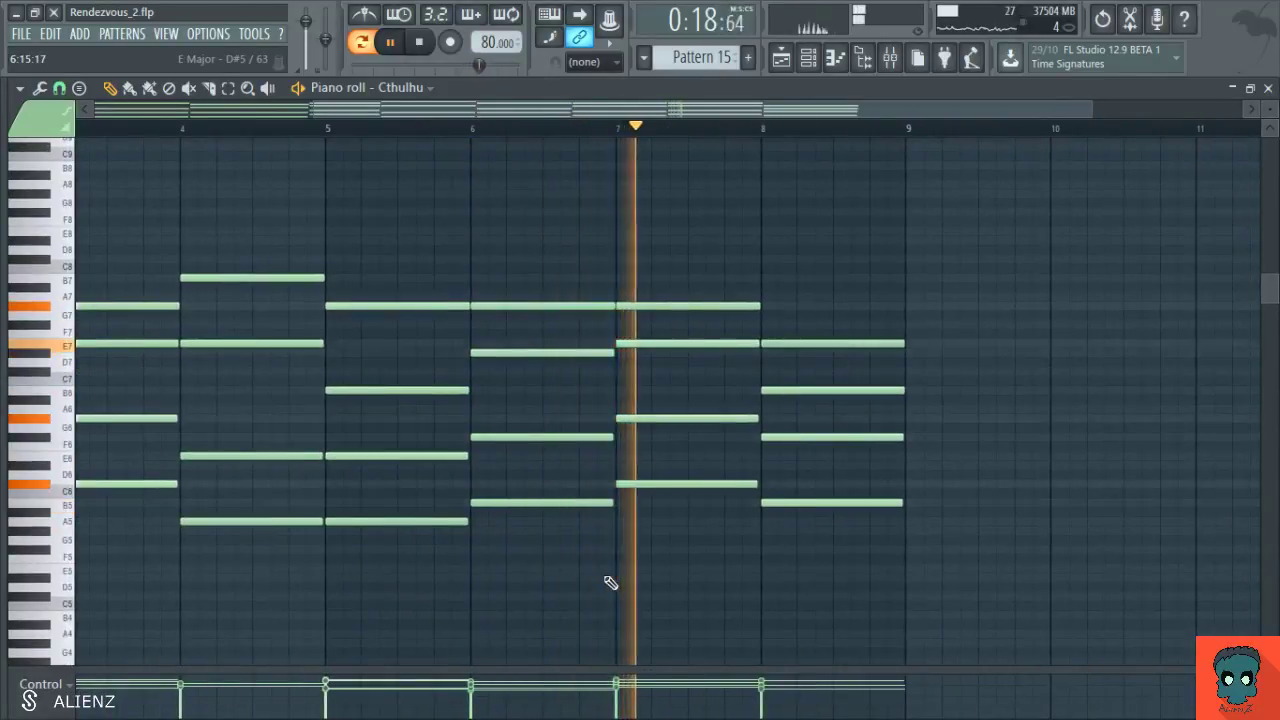
{"action": "key", "text": "ctrl+l"}
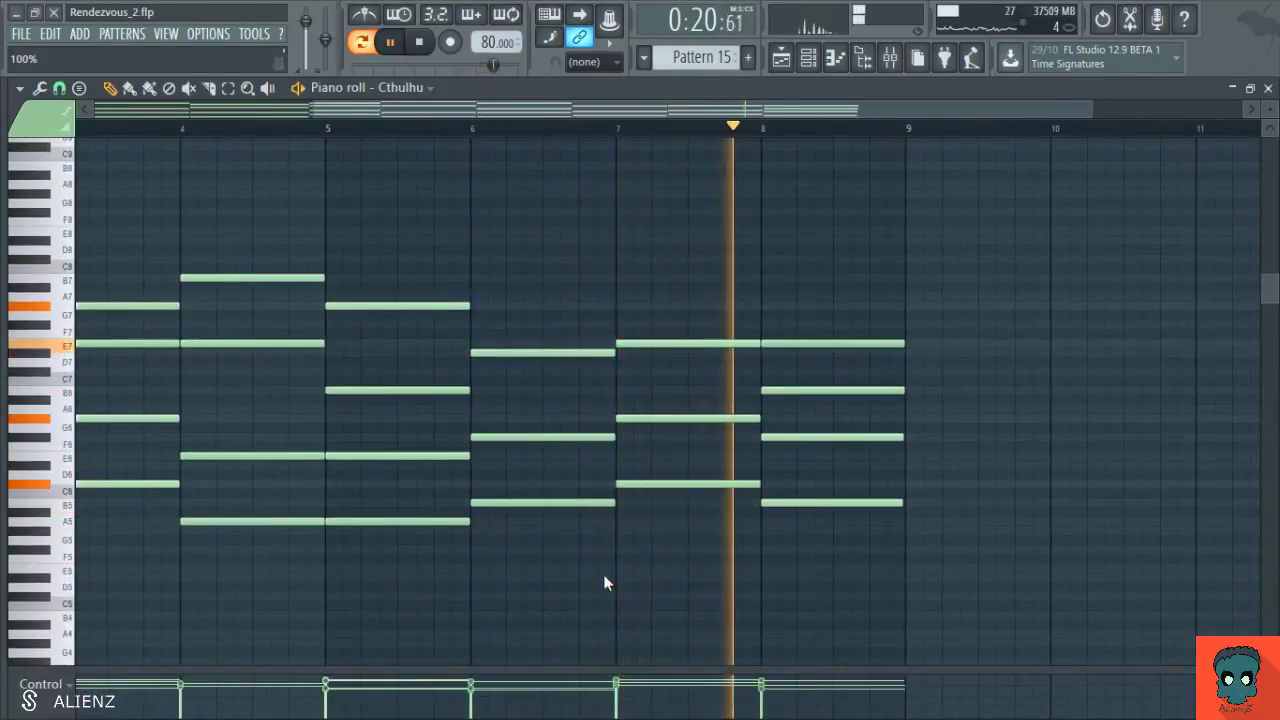
{"action": "key", "text": "ctrl+z"}
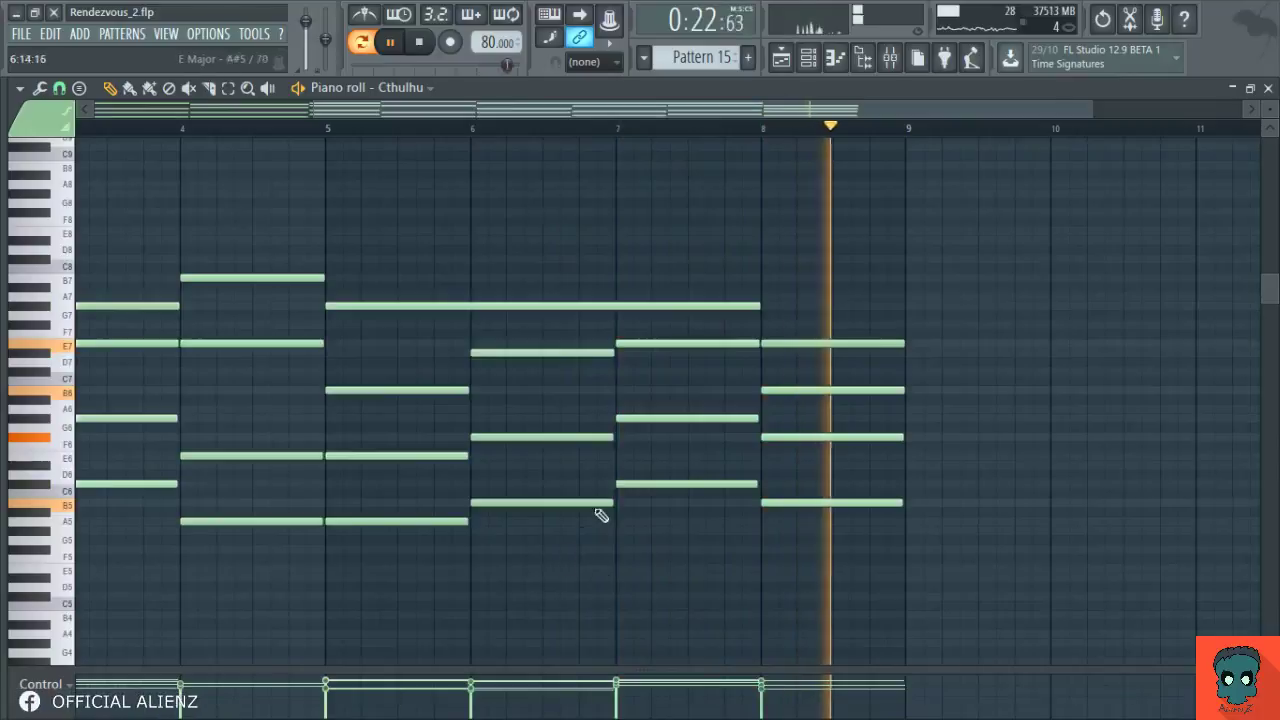
{"action": "key", "text": "ctrl+a"}
{"action": "key", "text": "ctrl+l"}
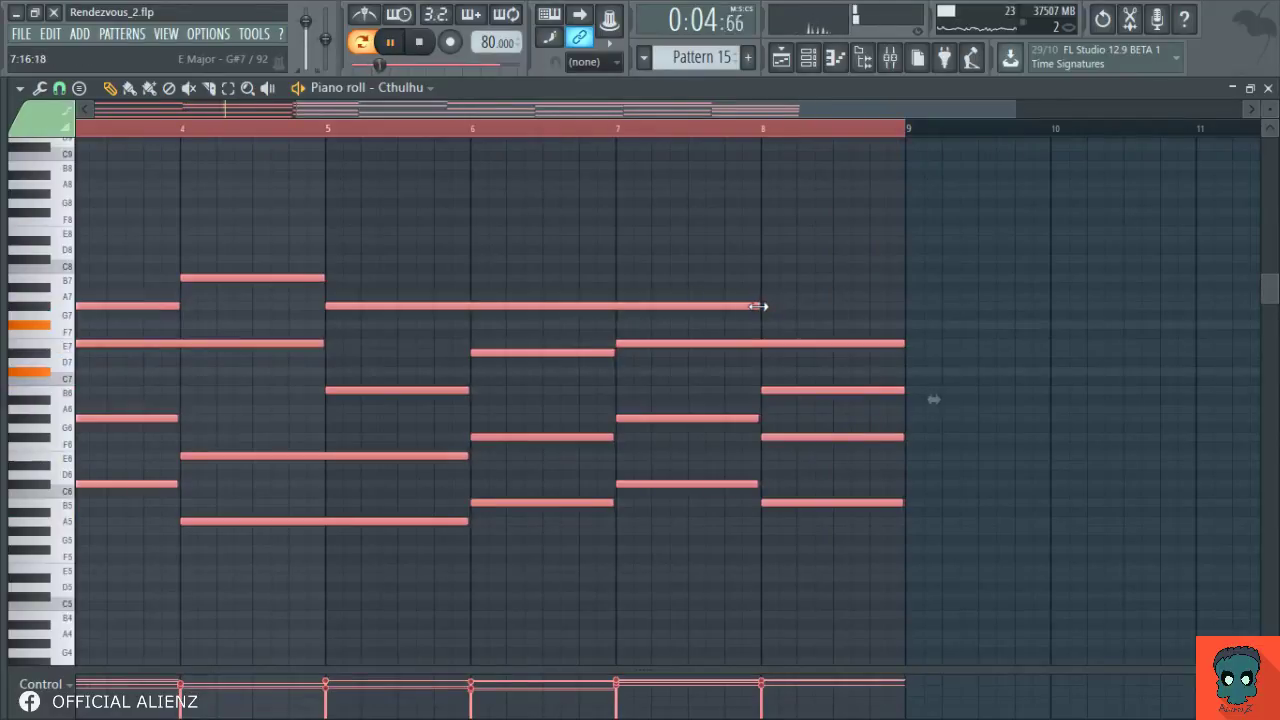
{"action": "right_click", "coordinate": [638, 553]}
- Move the boundary between the second and third chords back to the start of bar 3
{"action": "key", "text": "space"}
{"action": "key", "text": "space"}
{"action": "left_click_drag", "start_coordinate": [411, 554], "coordinate": [938, 543]}
{"action": "left_click_drag", "start_coordinate": [360, 256], "coordinate": [465, 588]}
{"action": "left_click_drag", "start_coordinate": [400, 514], "coordinate": [362, 519]}
{"action": "left_click", "coordinate": [315, 431], "text": "ctrl"}
{"action": "left_click_drag", "start_coordinate": [315, 386], "coordinate": [426, 569]}
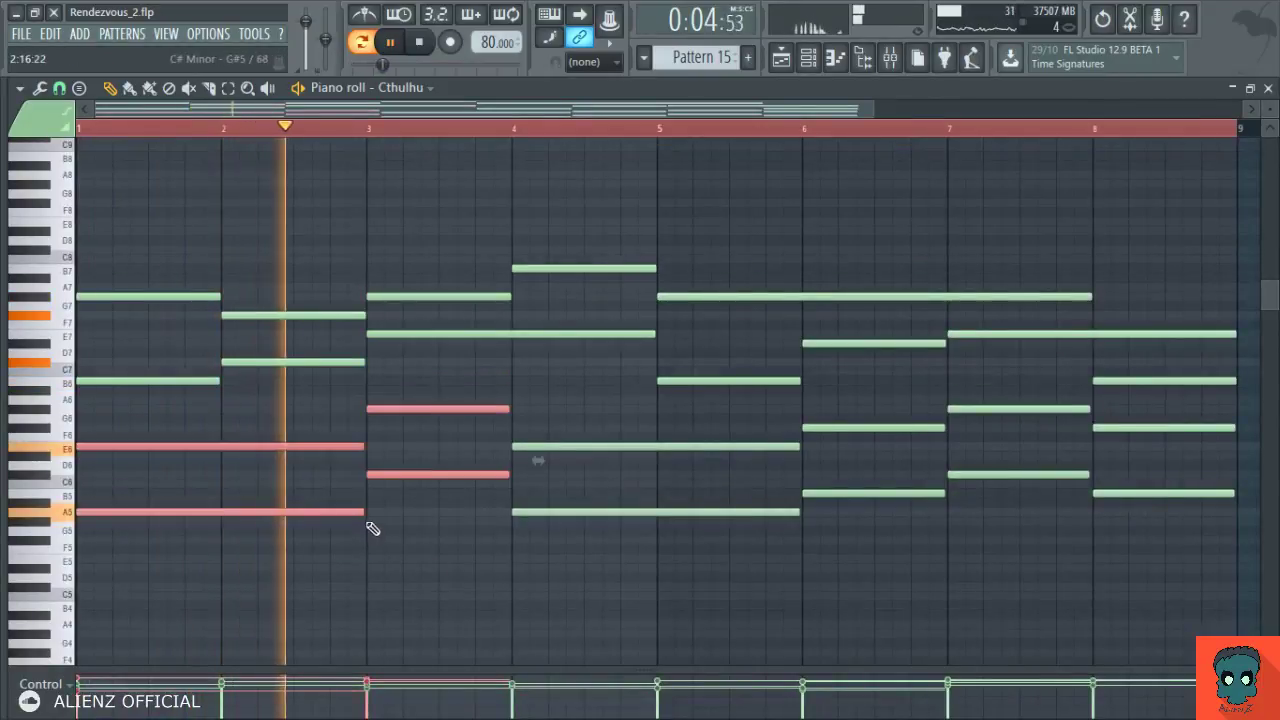
{"action": "left_click_drag", "start_coordinate": [372, 516], "coordinate": [367, 514]}
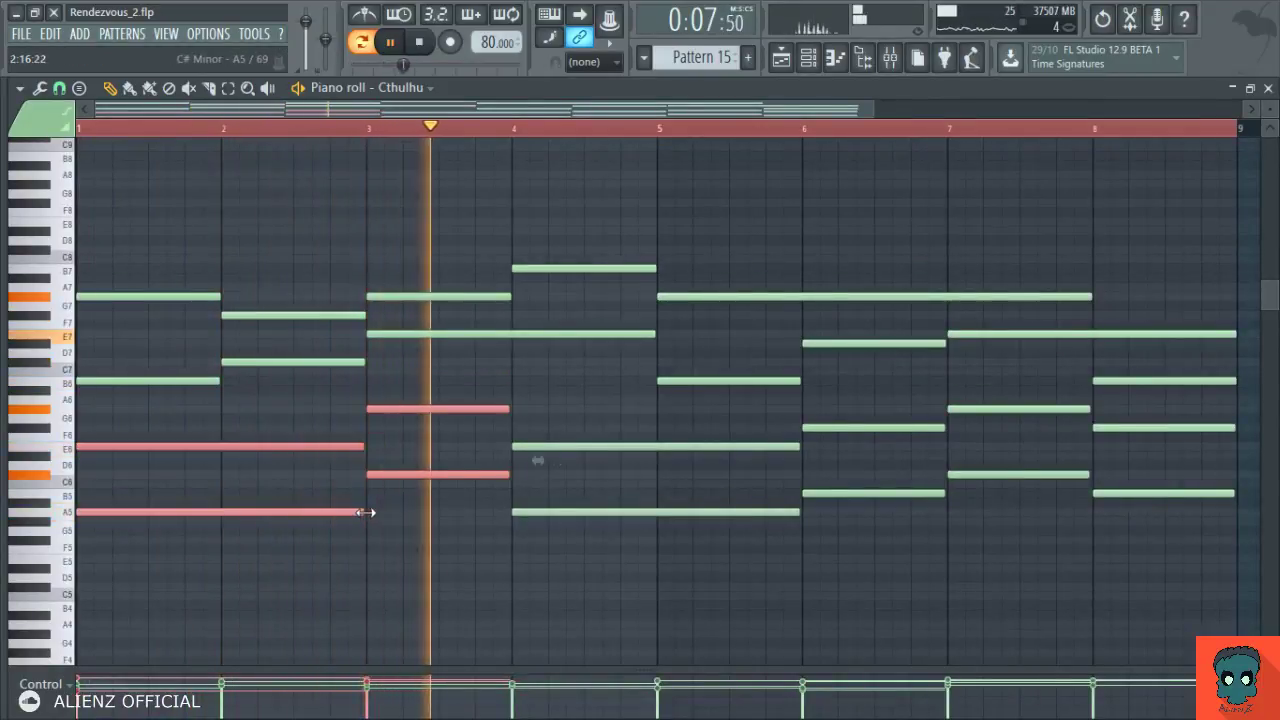
{"action": "left_click", "coordinate": [425, 536], "text": "ctrl"}
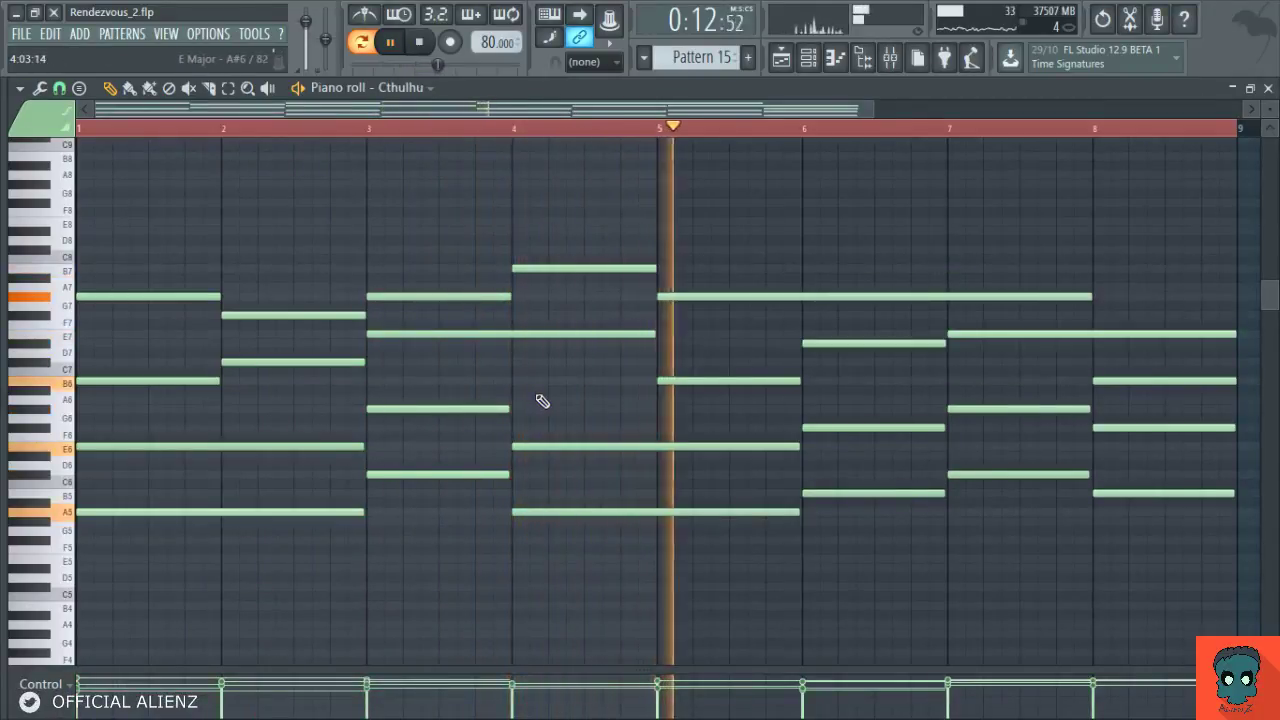
- Play the progression from bar 6 and check the chord notes around the boundary between bars 6 and 7
{"action": "scroll", "coordinate": [570, 104], "scroll_direction": "down", "scroll_amount": 2}
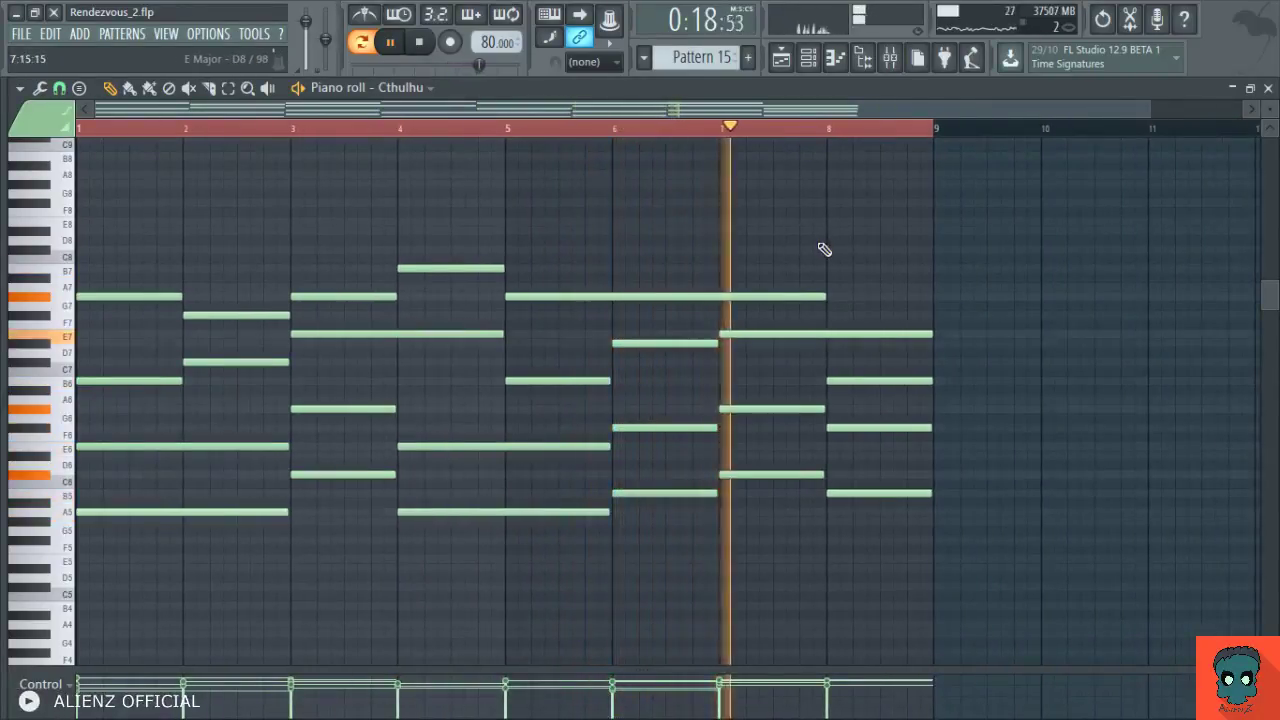
{"action": "left_click", "coordinate": [613, 127]}
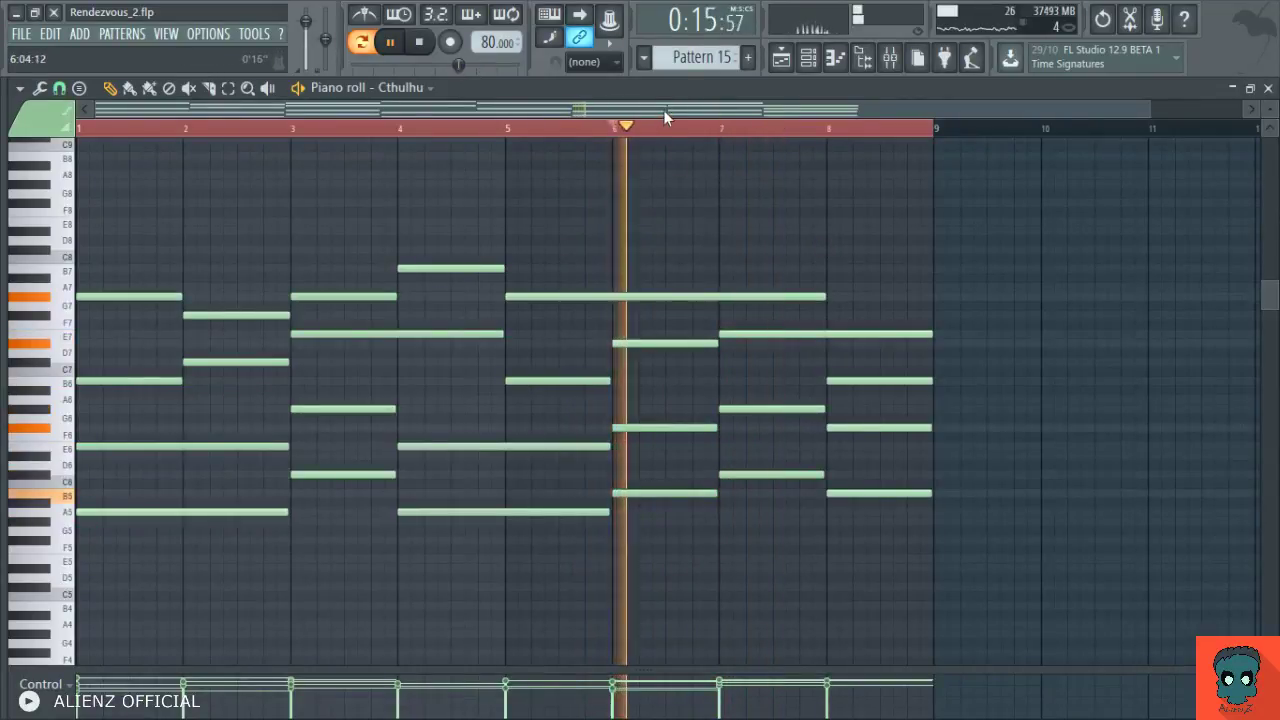
{"action": "scroll", "coordinate": [631, 289], "scroll_direction": "up", "scroll_amount": 3}
{"action": "left_click_drag", "start_coordinate": [568, 313], "coordinate": [617, 506]}
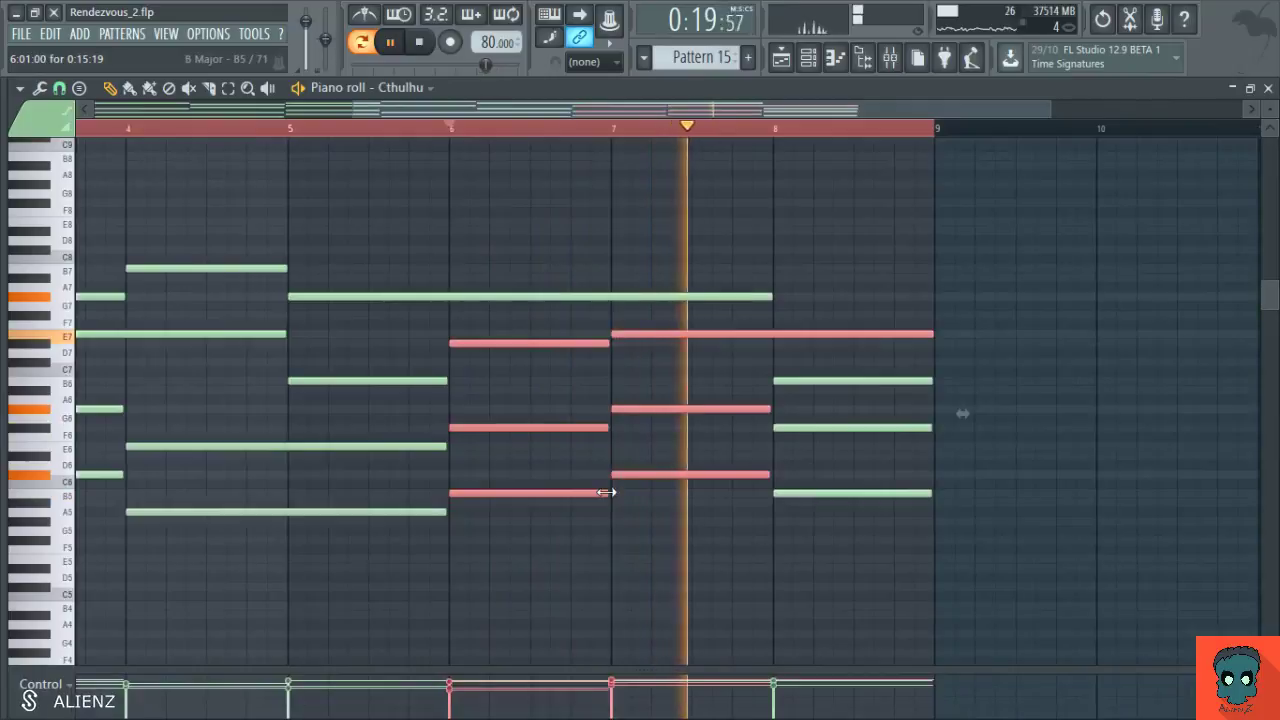
{"action": "left_click", "coordinate": [651, 537]}
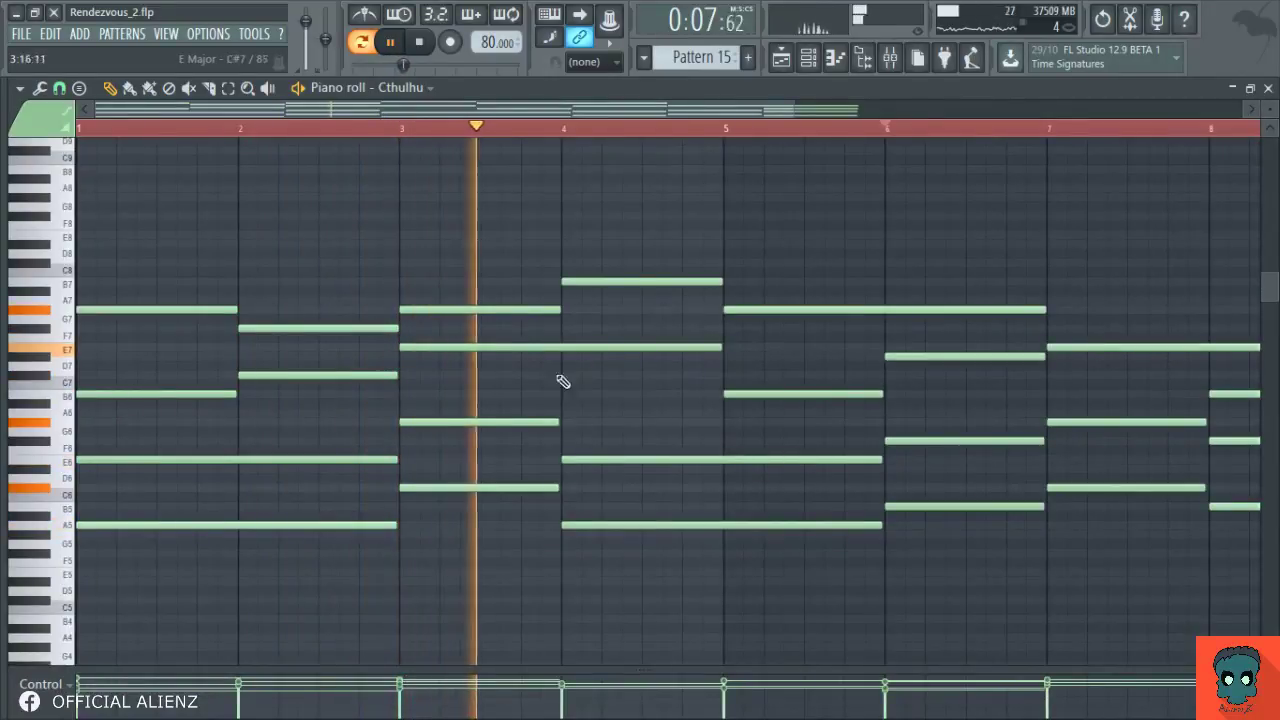
- Play from bar 3 and shorten the sustained E7 note there so that it ends at the start of bar 4
{"action": "left_click_drag", "start_coordinate": [576, 391], "coordinate": [524, 402]}
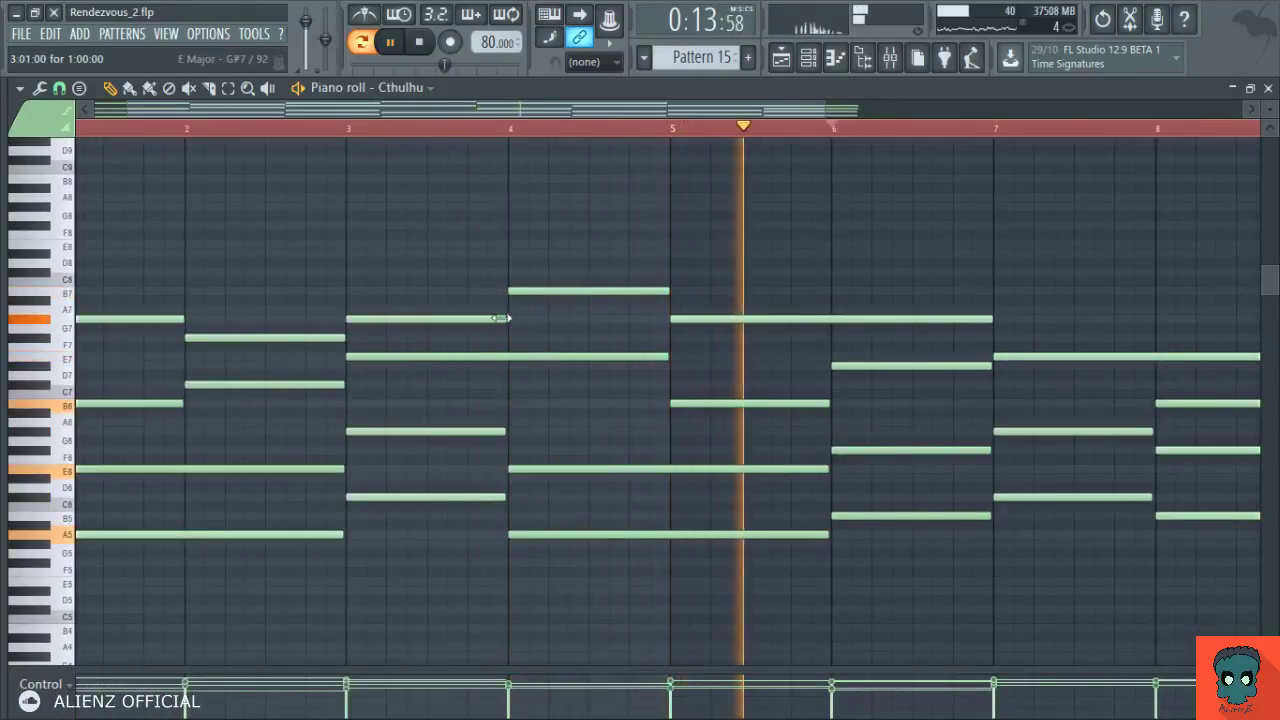
{"action": "left_click", "coordinate": [346, 130]}
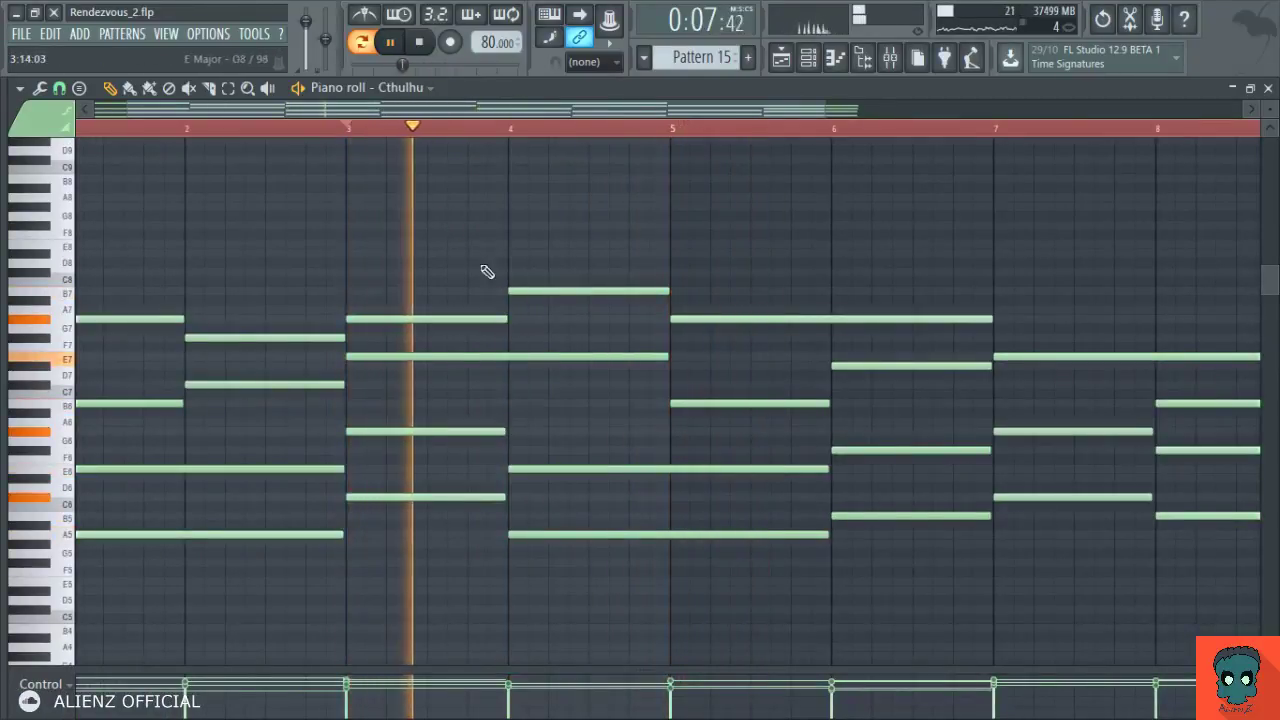
{"action": "left_click_drag", "start_coordinate": [667, 356], "coordinate": [508, 363]}
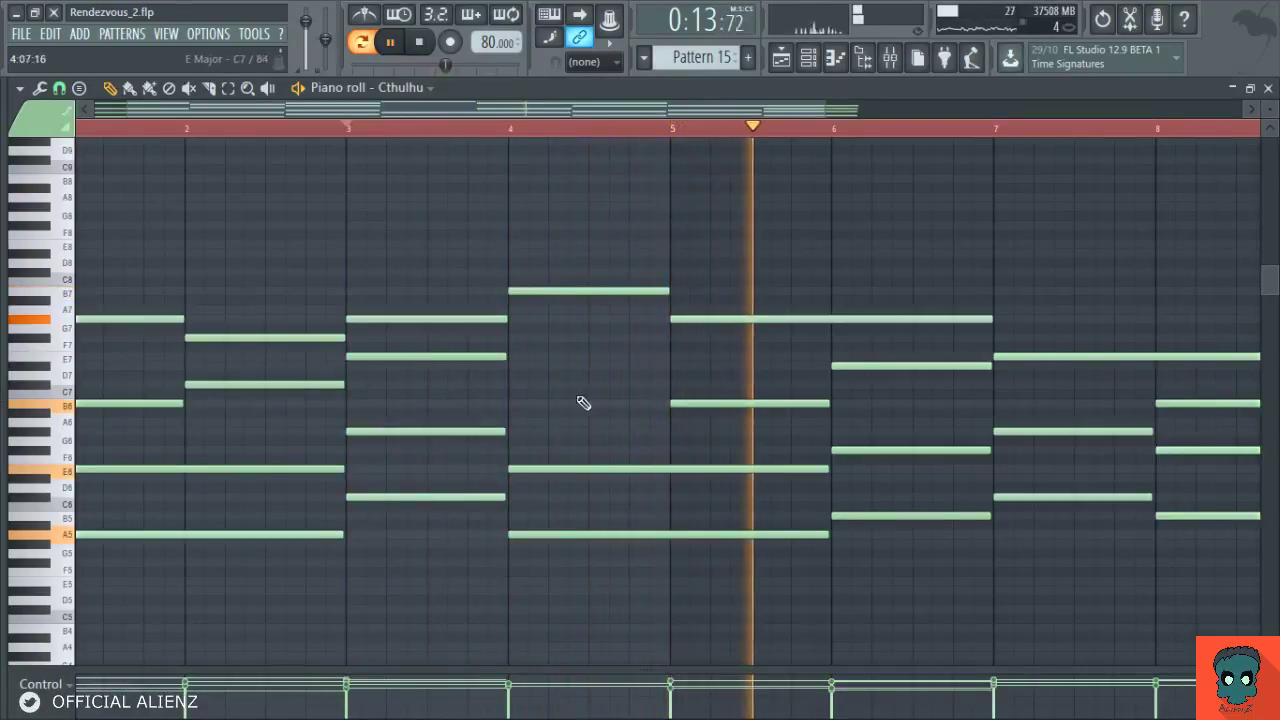
- Delete the B6 notes from the chords in bars 5 and 8
{"action": "right_click", "coordinate": [718, 398]}
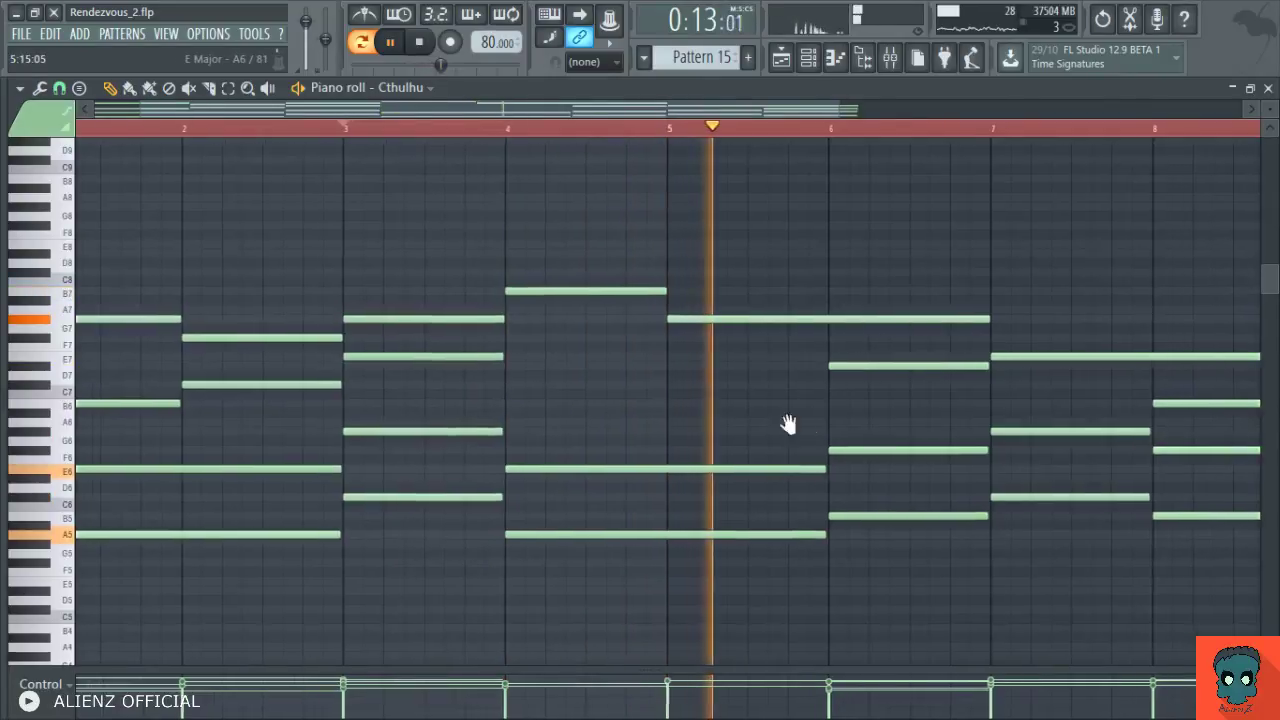
{"action": "left_click_drag", "start_coordinate": [788, 424], "coordinate": [653, 437]}
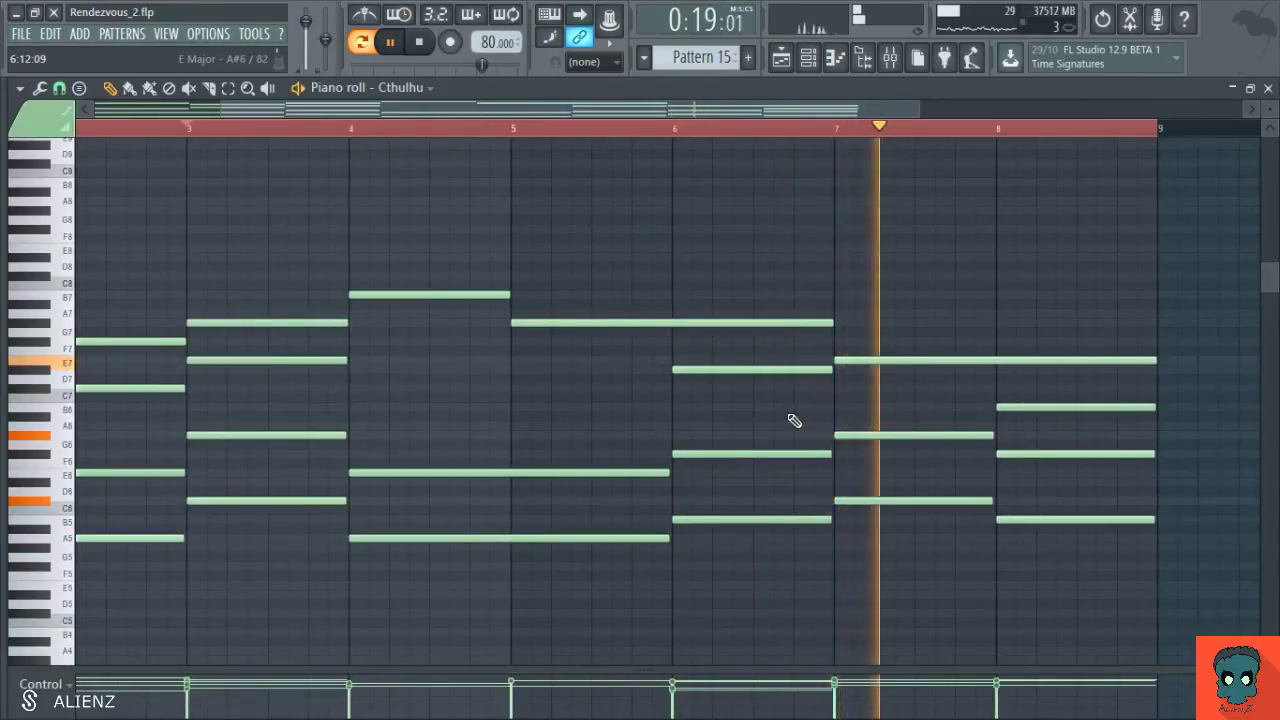
{"action": "left_click_drag", "start_coordinate": [822, 235], "coordinate": [634, 209]}
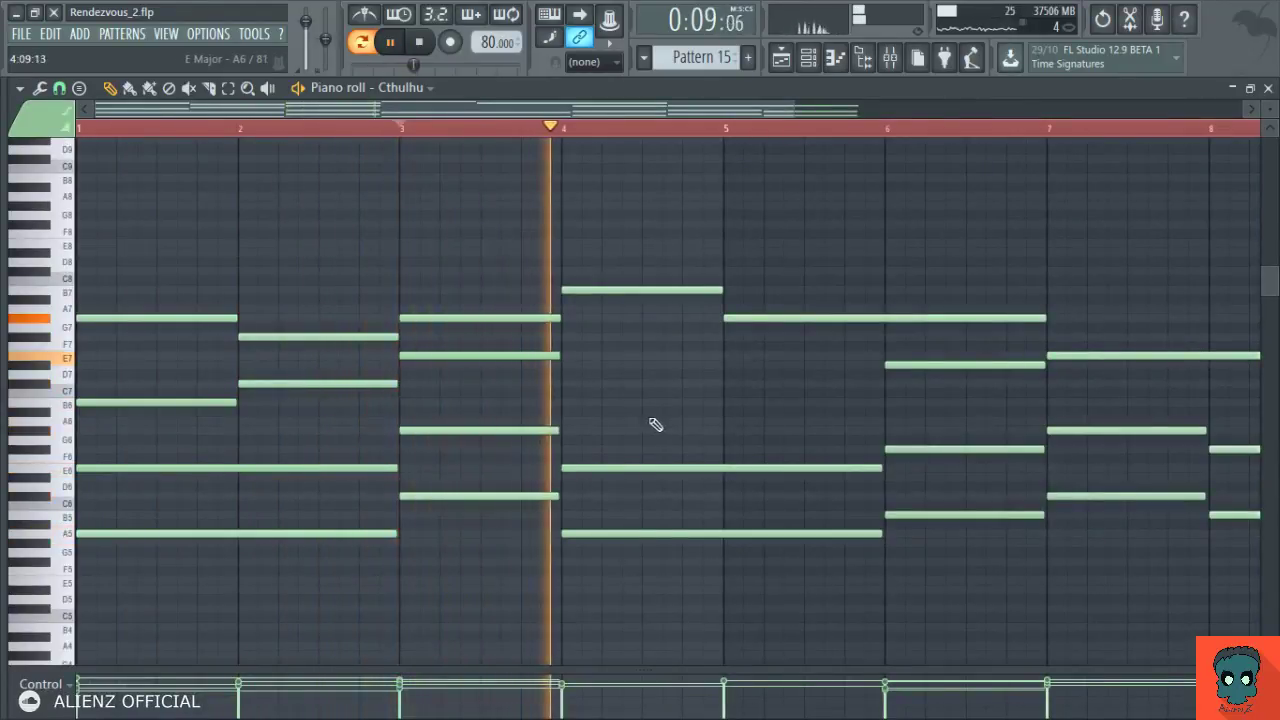
{"action": "left_click_drag", "start_coordinate": [640, 420], "coordinate": [590, 427]}
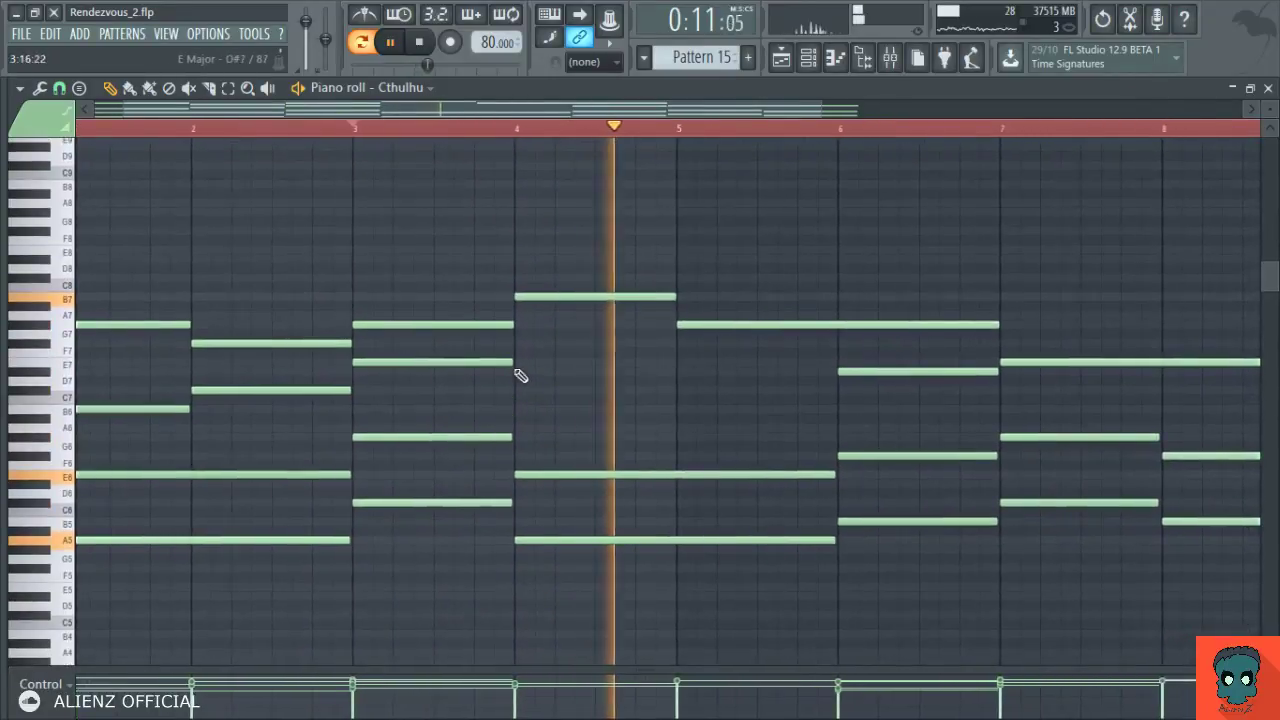
- Extend the E7 note from bar 3 to the end of bar 4 and add a B6 note across bar 5
{"action": "left_click_drag", "start_coordinate": [514, 364], "coordinate": [674, 373]}
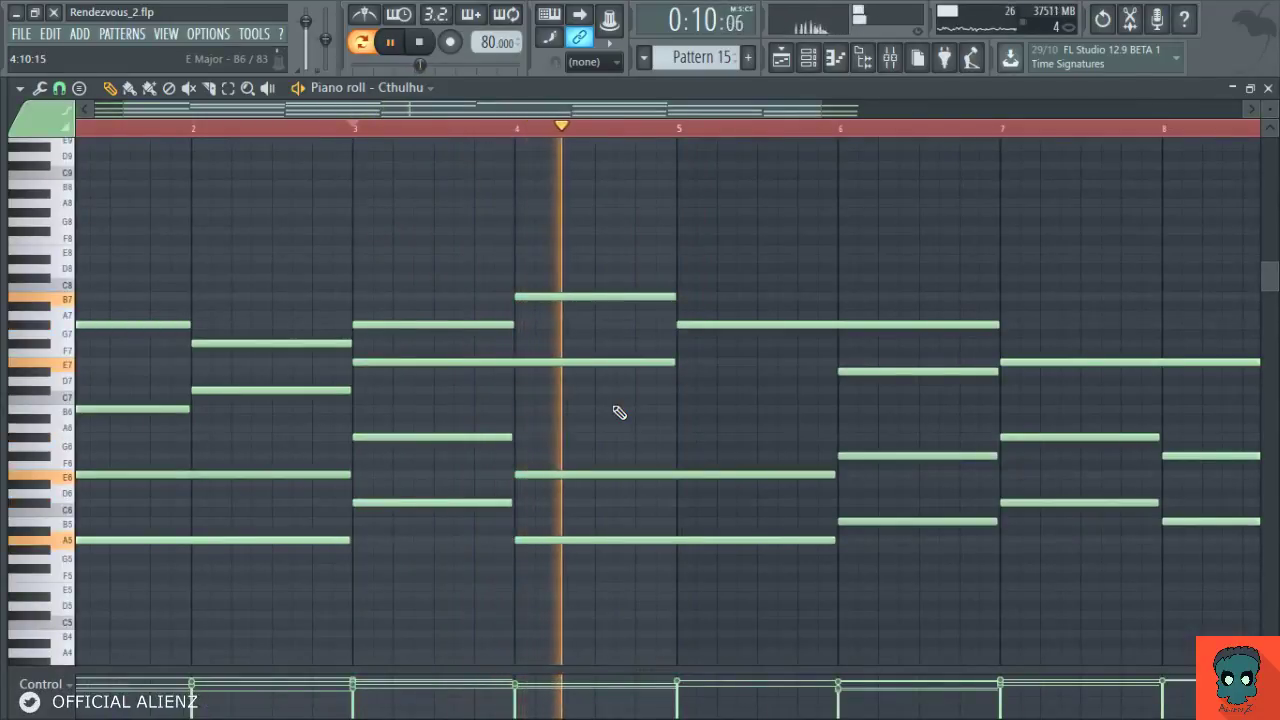
{"action": "left_click_drag", "start_coordinate": [717, 417], "coordinate": [607, 437]}
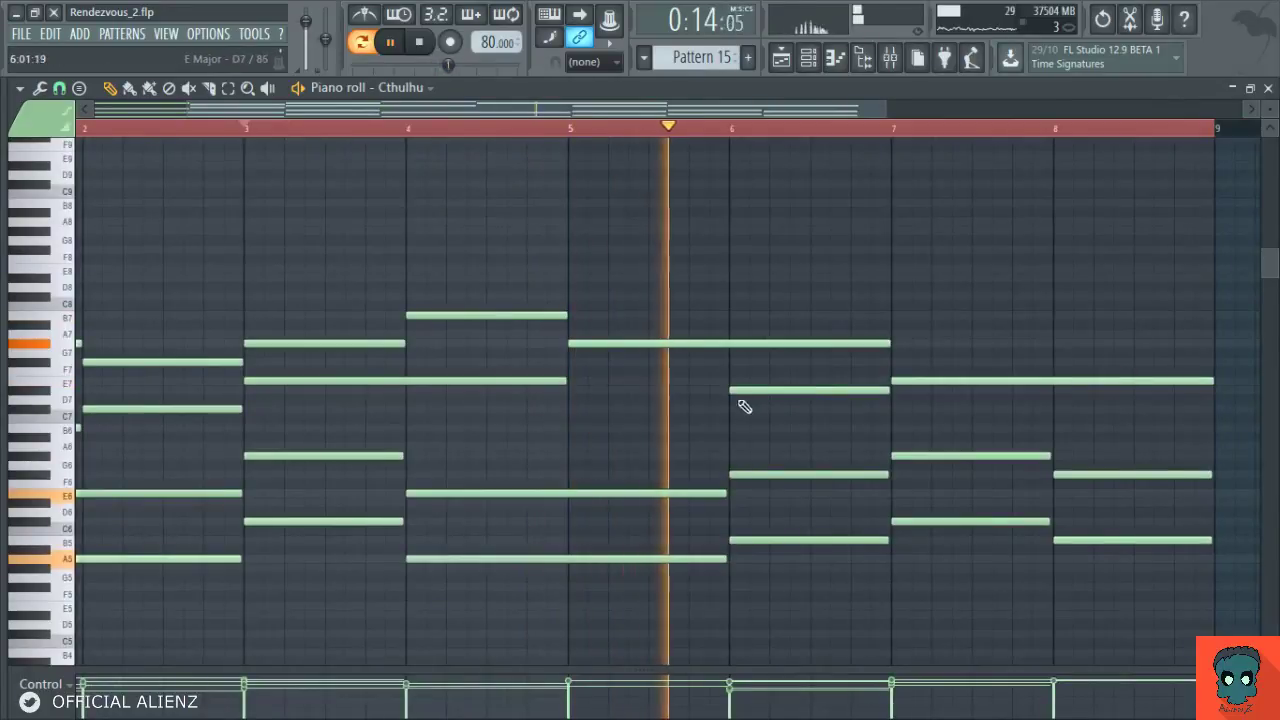
{"action": "left_click_drag", "start_coordinate": [630, 398], "coordinate": [591, 434]}
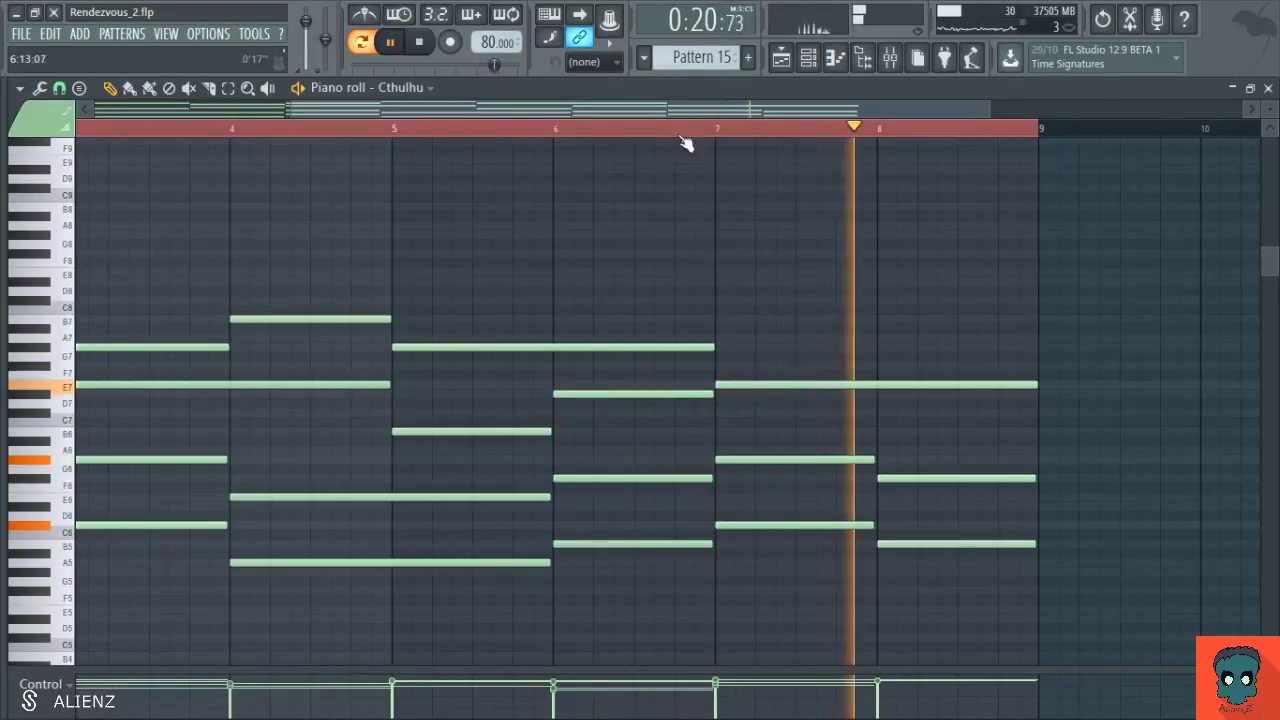
- Add a B6 note lasting all of bar 8 to the final chord
{"action": "left_click_drag", "start_coordinate": [988, 109], "coordinate": [1060, 109]}
{"action": "left_click_drag", "start_coordinate": [957, 240], "coordinate": [824, 203]}
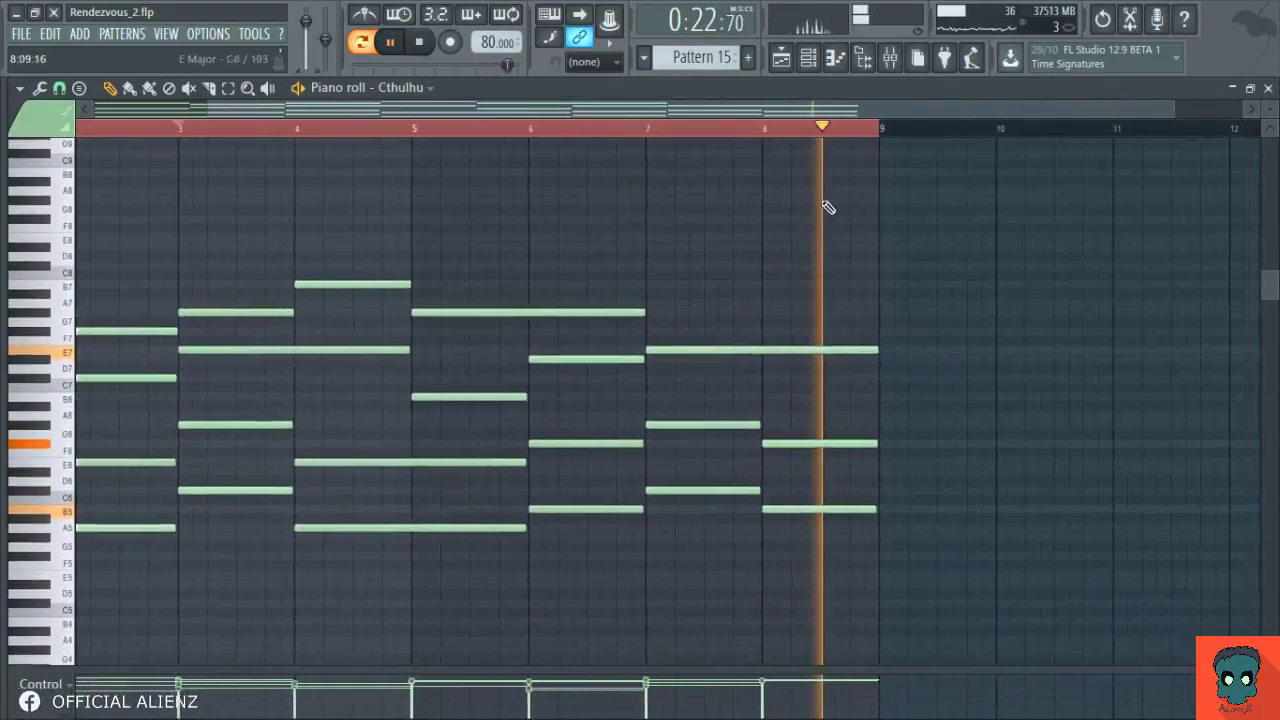
{"action": "scroll", "coordinate": [850, 204], "scroll_direction": "up", "scroll_amount": 3}
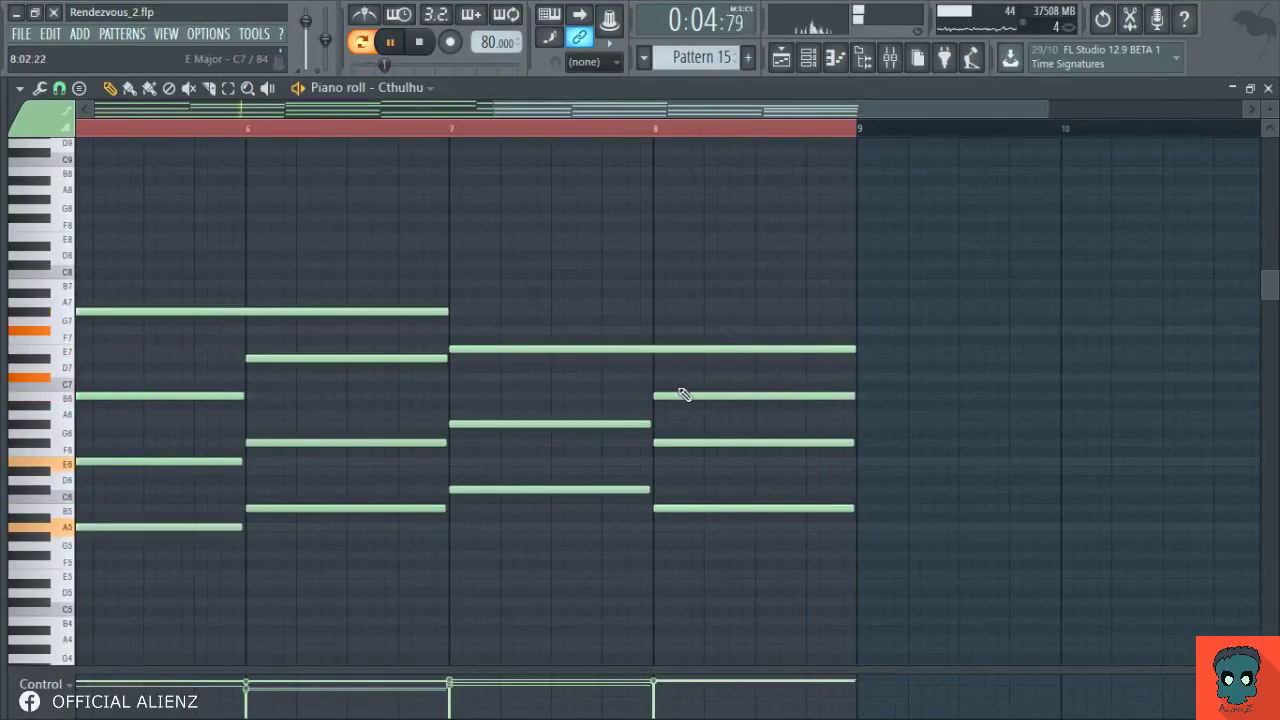
{"action": "left_click_drag", "start_coordinate": [684, 395], "coordinate": [826, 383]}
{"action": "scroll", "coordinate": [830, 132], "scroll_direction": "down", "scroll_amount": 2}
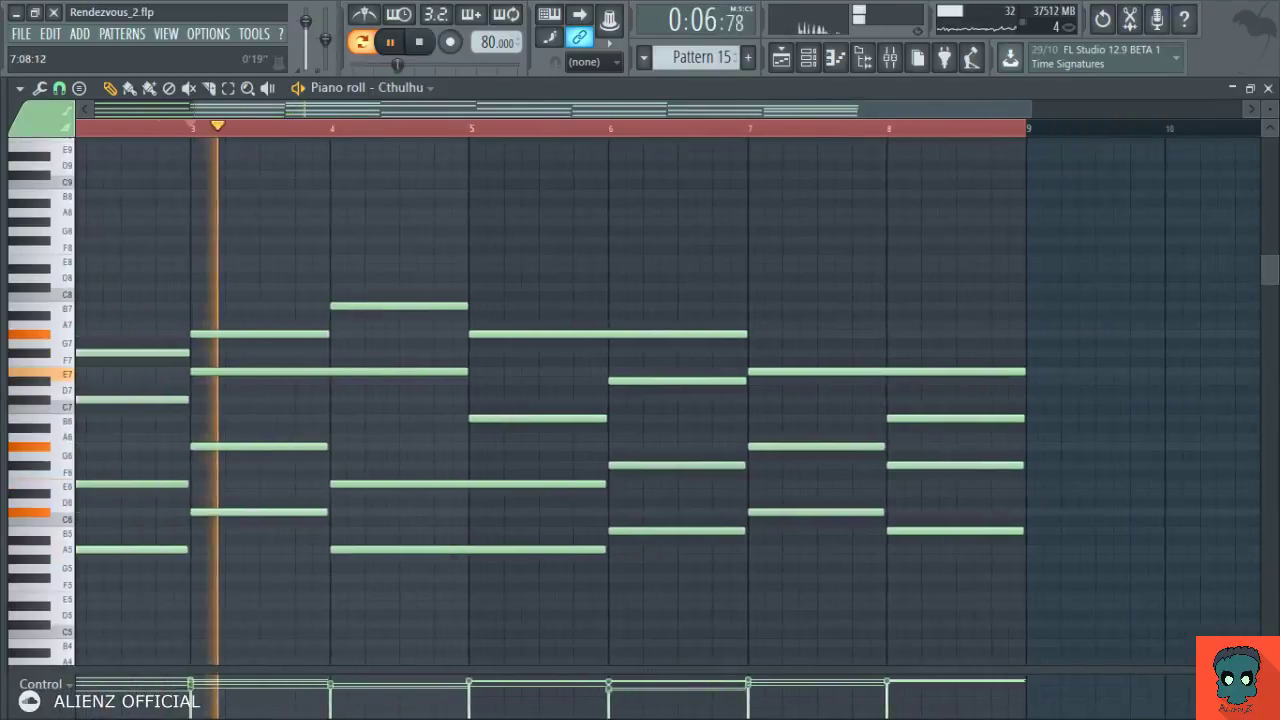
{"action": "left_click", "coordinate": [934, 418]}
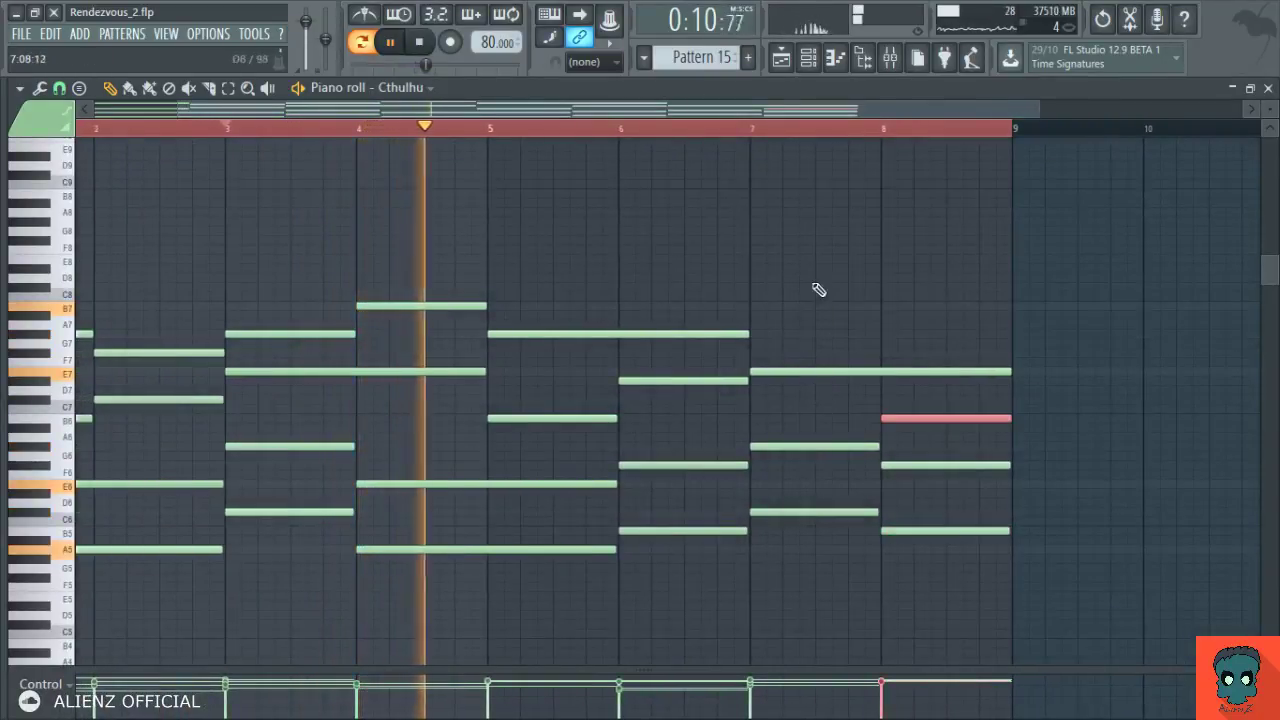
- Play from bar 7, delete the F#6 note in bar 8, and end the E7 note at the start of bar 8
{"action": "left_click", "coordinate": [749, 124]}
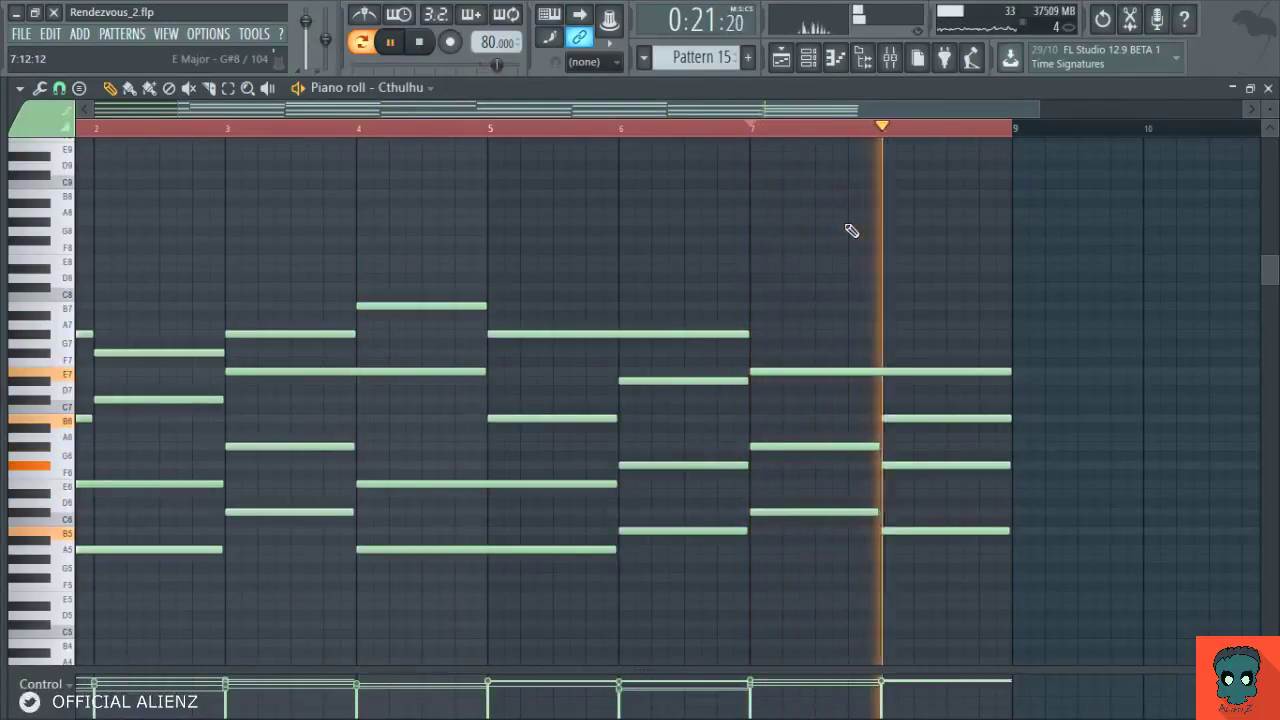
{"action": "key", "text": "space"}
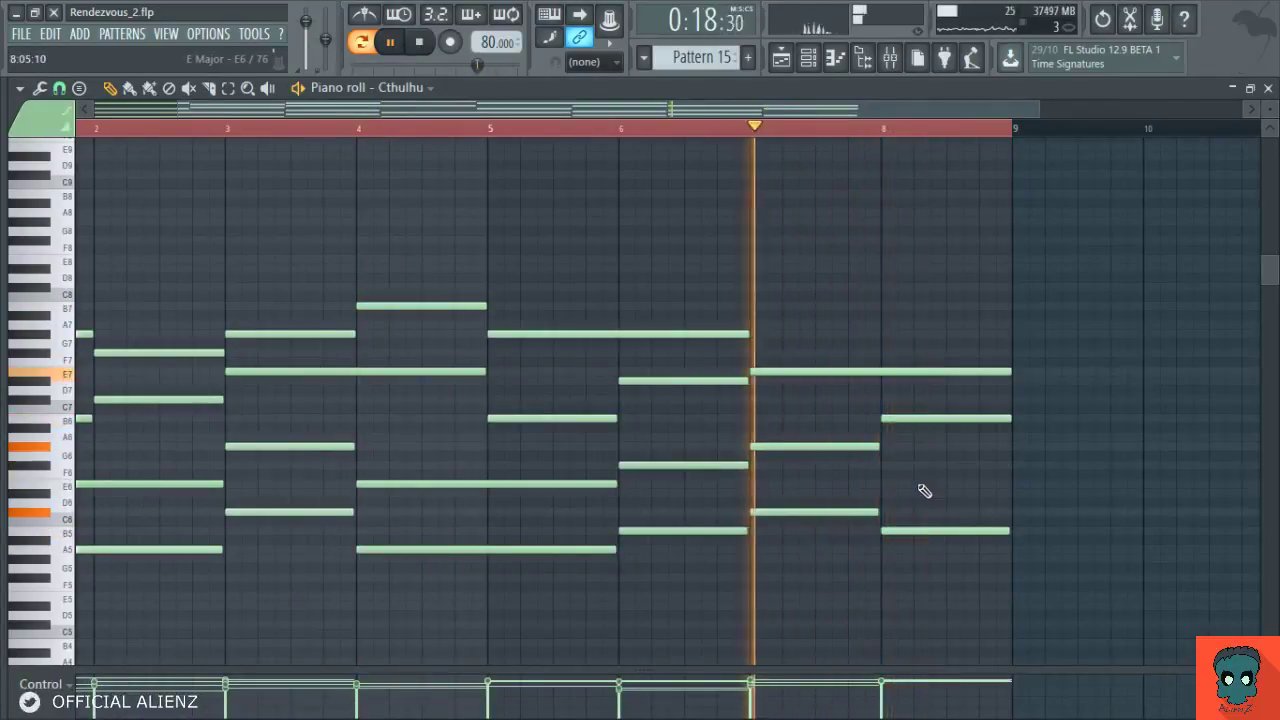
{"action": "left_click_drag", "start_coordinate": [876, 464], "coordinate": [798, 452]}
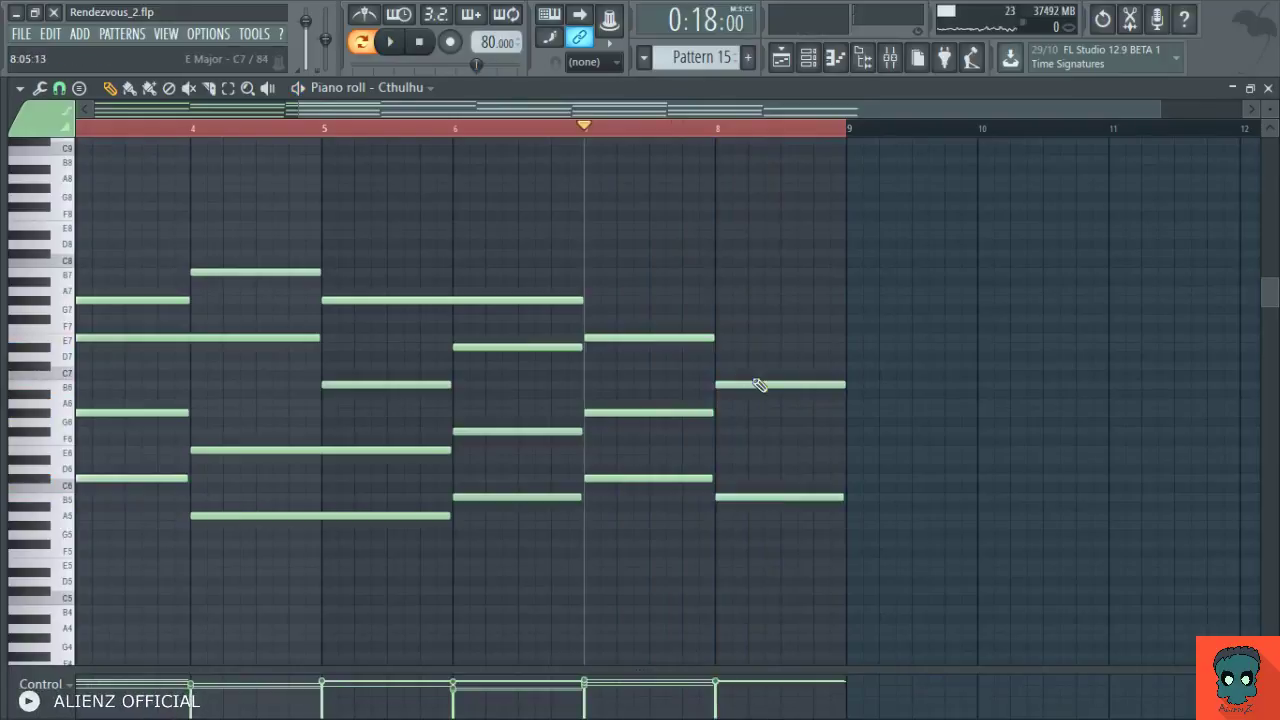
- Extend the G#6 note from bar 7 to the end of bar 8 and delete the F#6 note in bar 8
{"action": "key", "text": "space"}
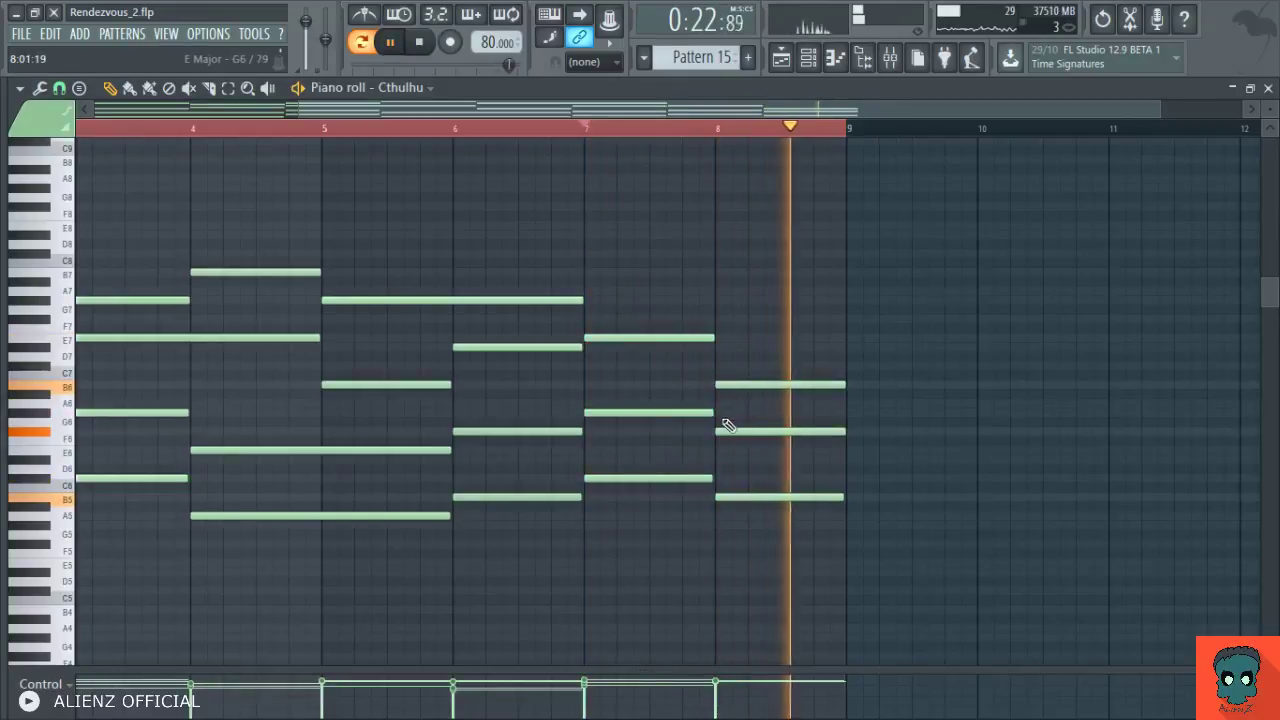
{"action": "left_click_drag", "start_coordinate": [716, 412], "coordinate": [847, 413]}
{"action": "right_click", "coordinate": [836, 432]}
{"action": "key", "text": "space"}
{"action": "key", "text": "space"}
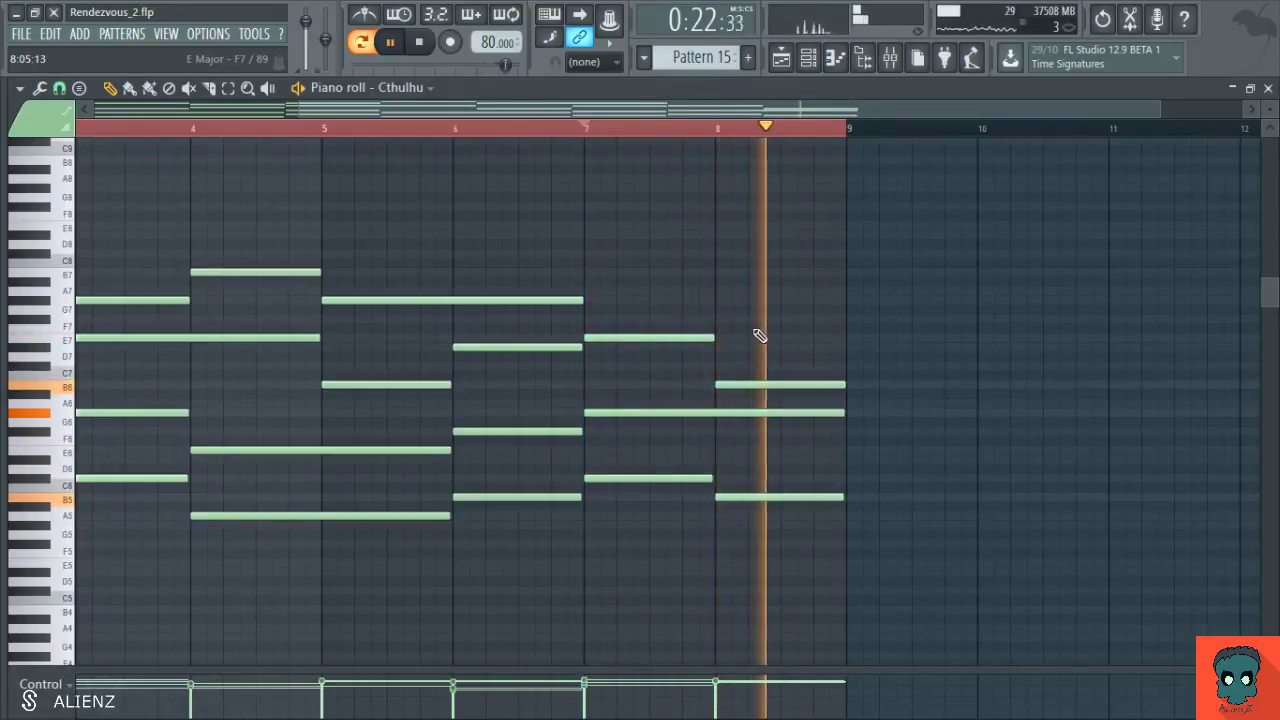
- Raise the B6 note in bar 8 to C#7 and play the progression from bar 7
{"action": "left_click_drag", "start_coordinate": [755, 388], "coordinate": [757, 363]}
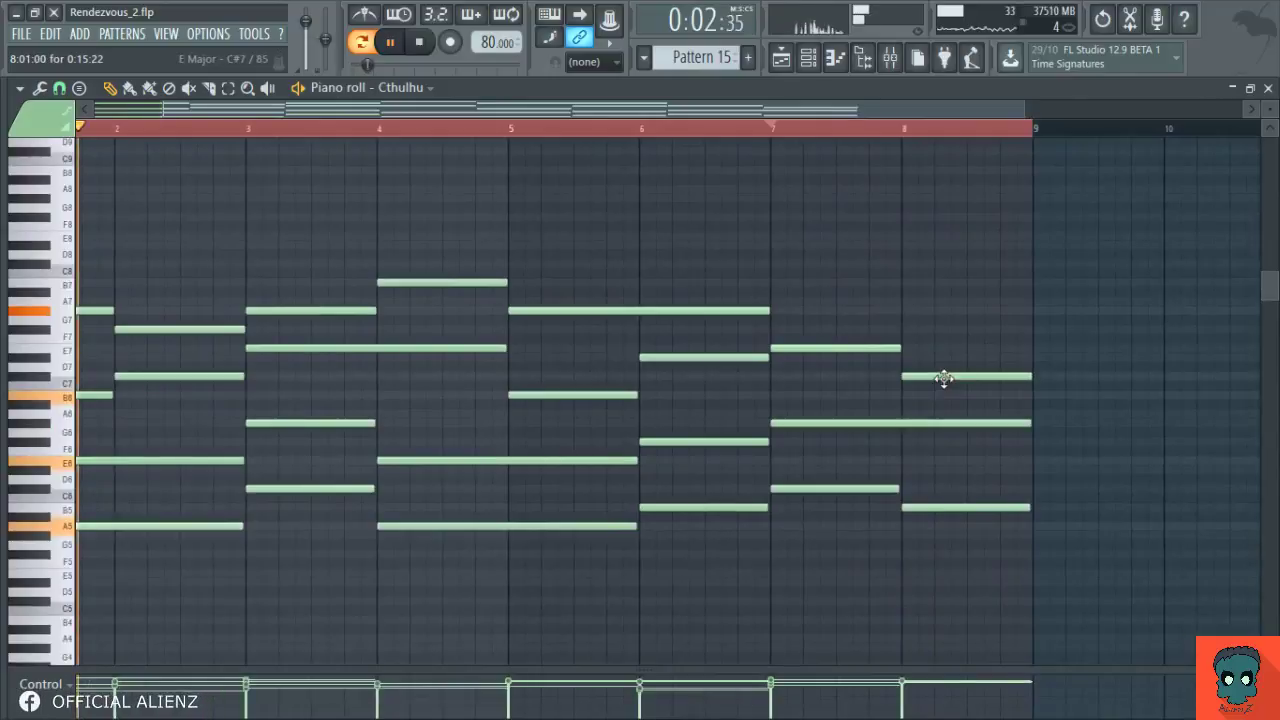
{"action": "left_click", "coordinate": [776, 129]}
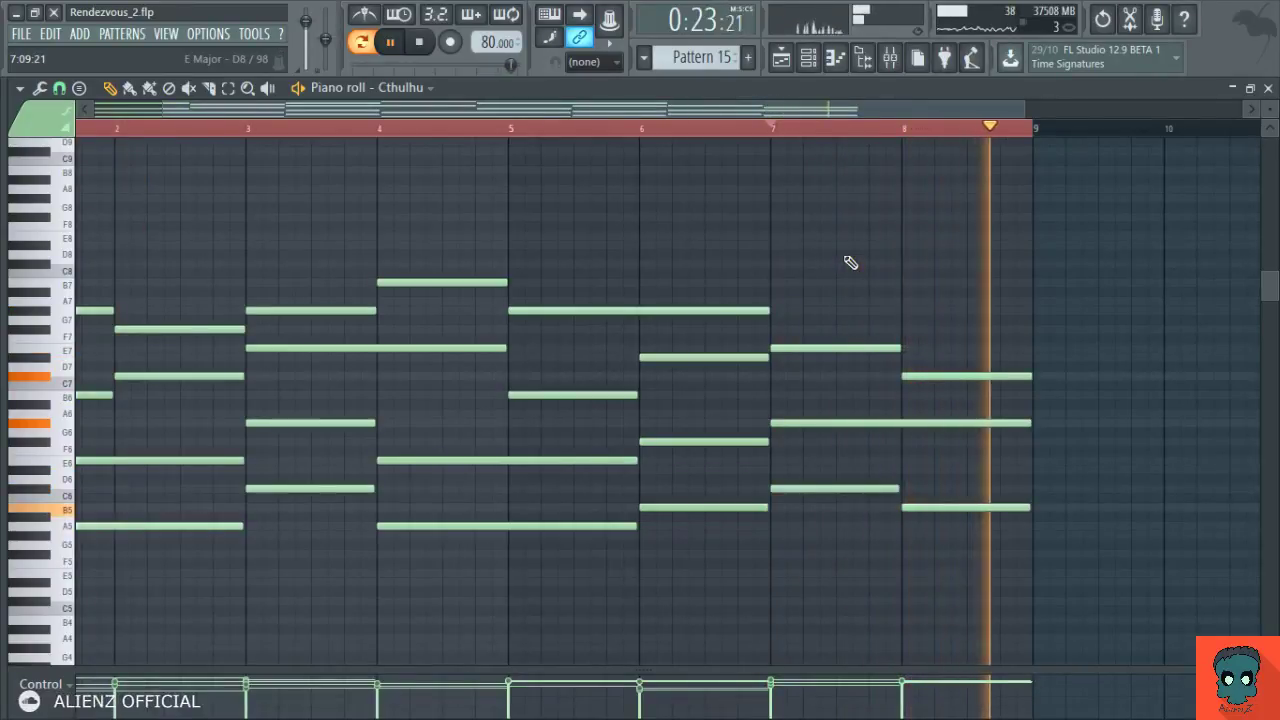
- Shorten the C#7 note in bar 8 to three beats and fill the last beat with a B6 note ending at bar 9
{"action": "left_click_drag", "start_coordinate": [688, 229], "coordinate": [920, 251]}
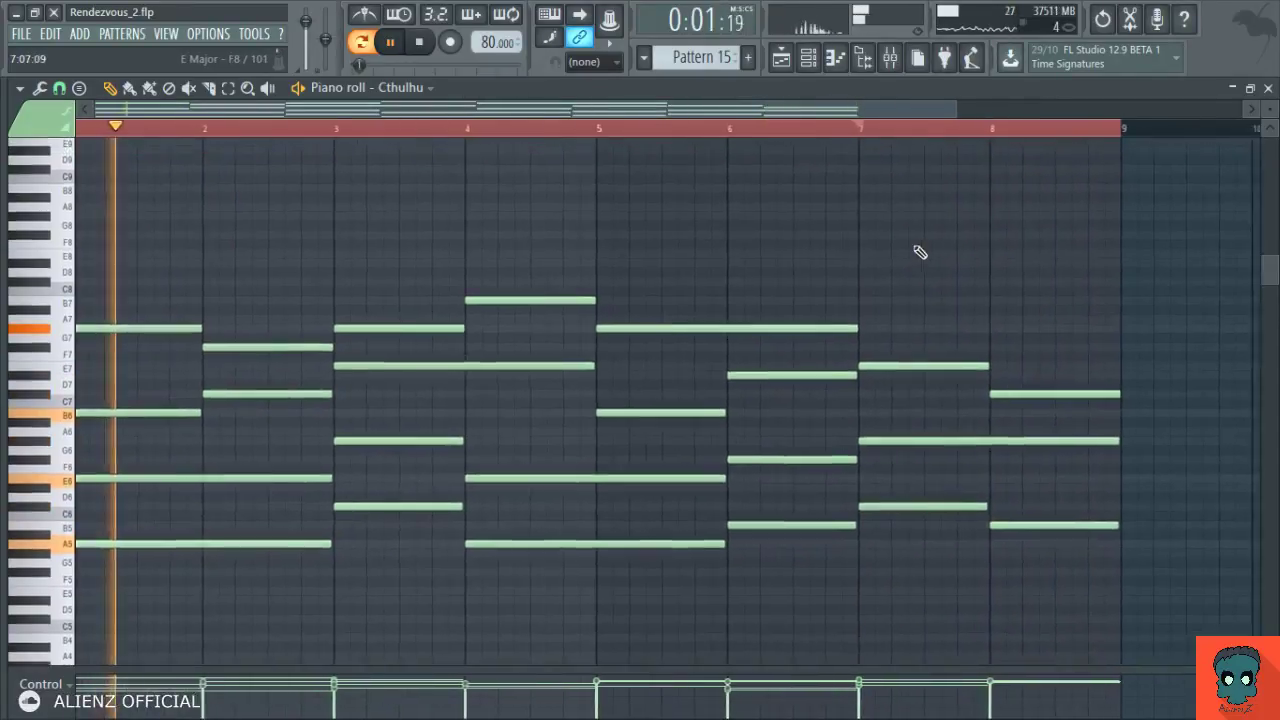
{"action": "scroll", "coordinate": [797, 127], "scroll_direction": "down", "scroll_amount": 3}
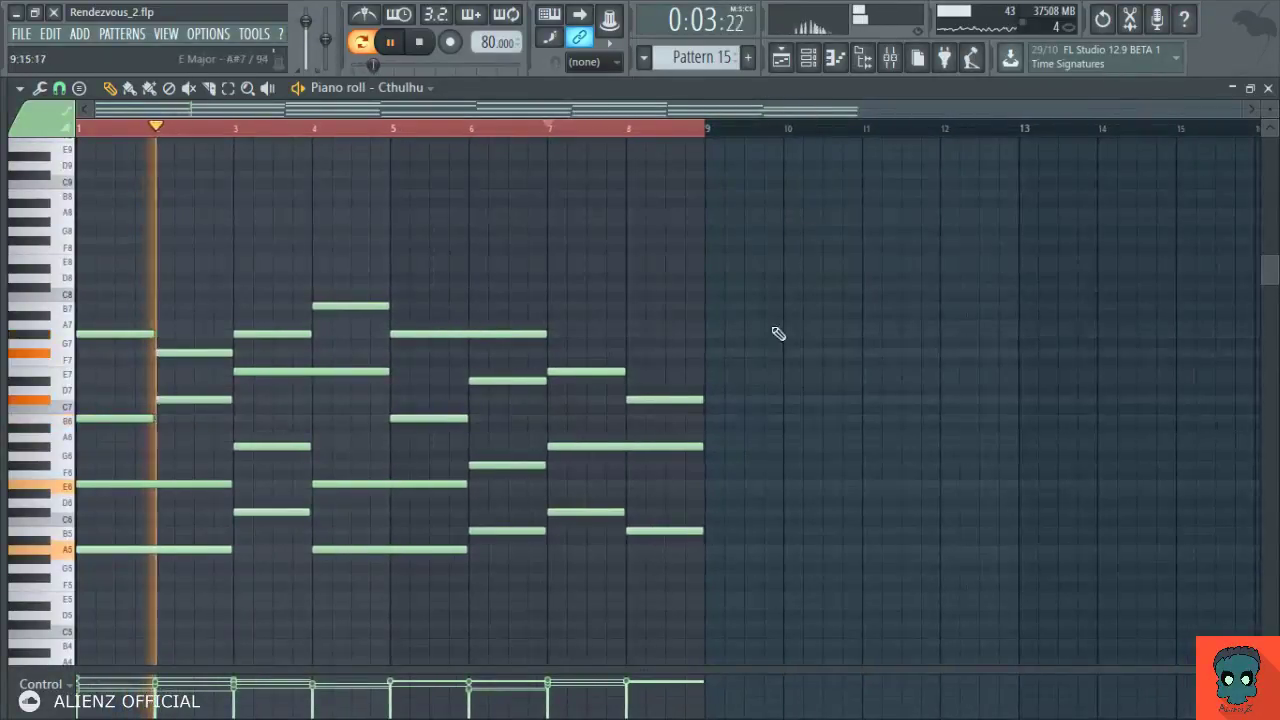
{"action": "left_click_drag", "start_coordinate": [695, 401], "coordinate": [676, 400]}
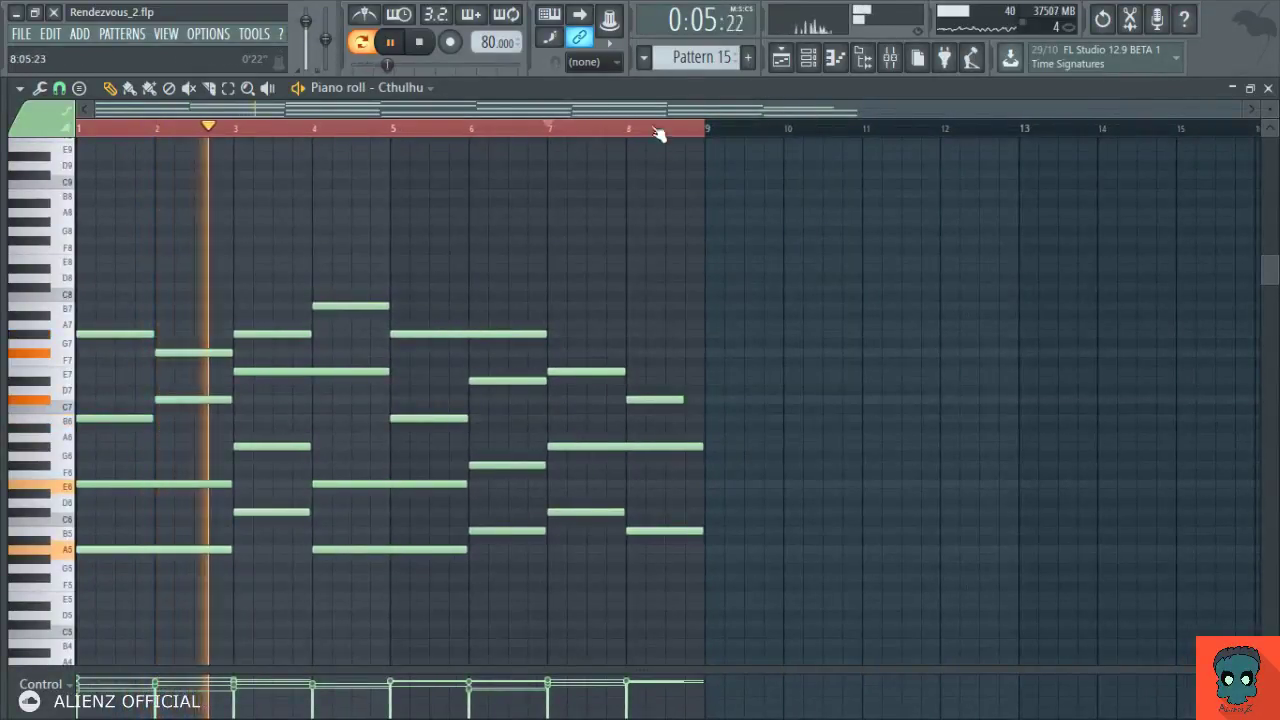
{"action": "scroll", "coordinate": [663, 131], "scroll_direction": "up", "scroll_amount": 3}
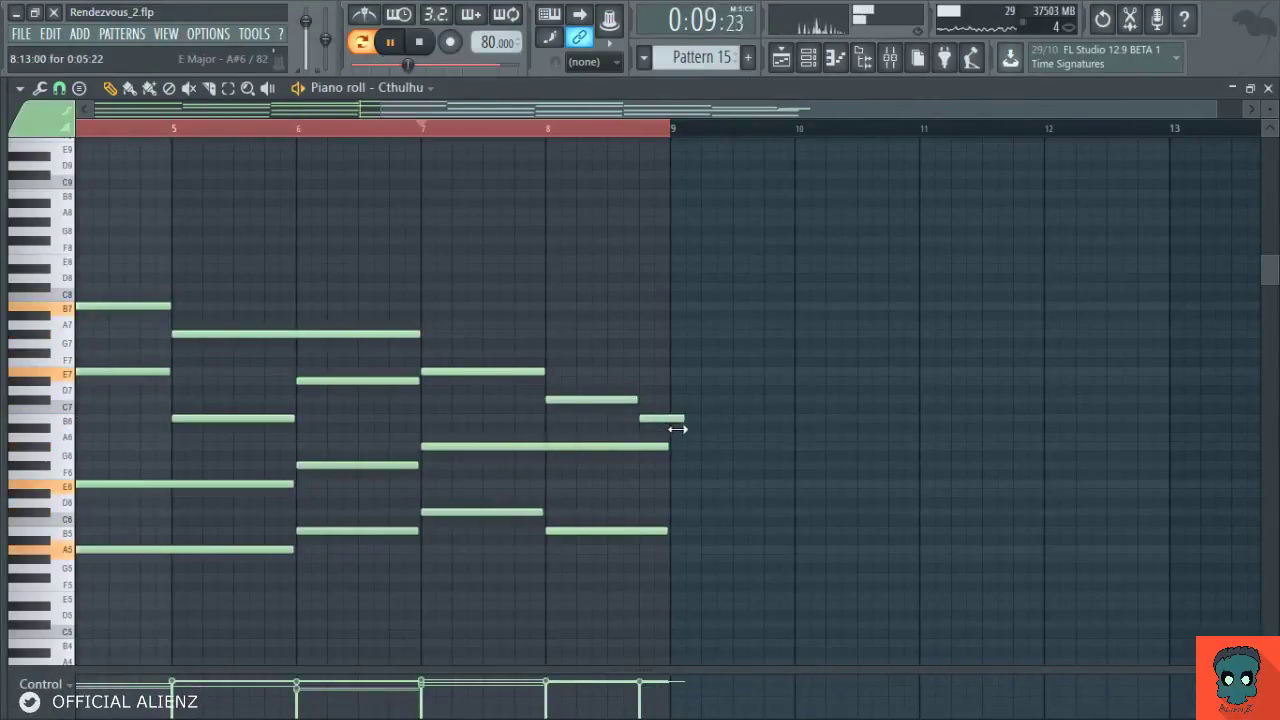
{"action": "key", "text": "space"}
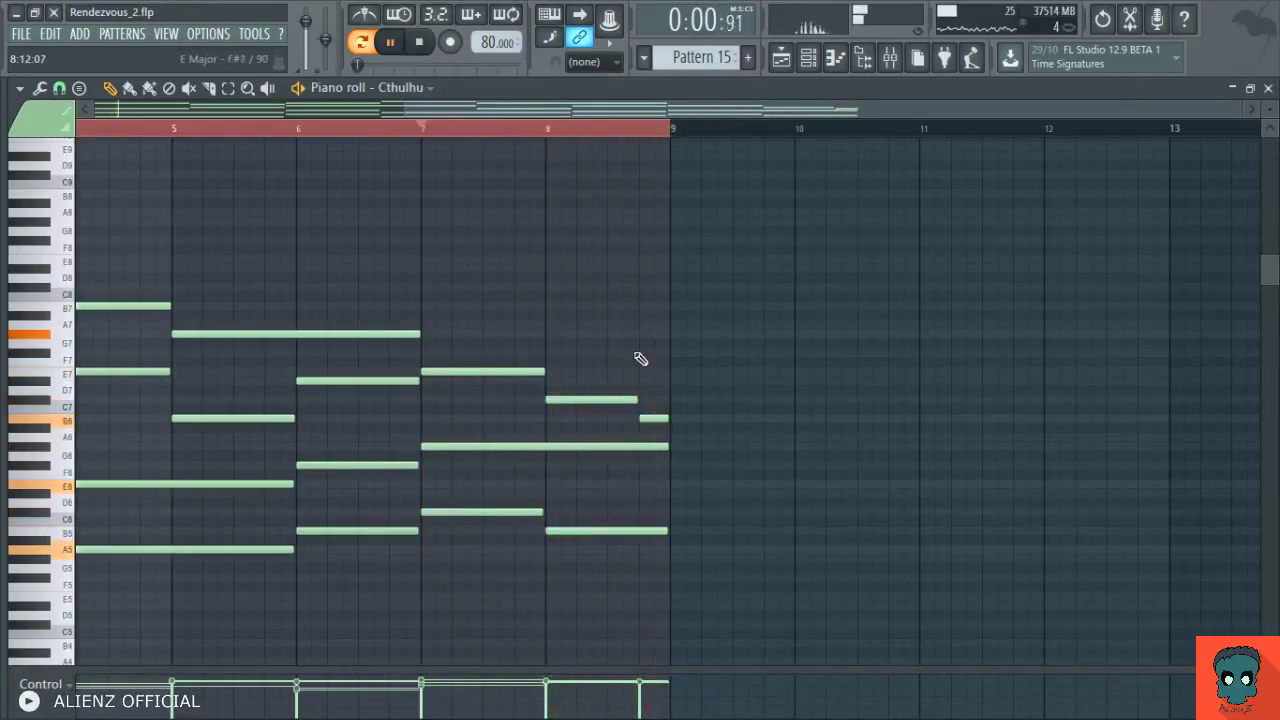
- End the long G#6 note where C#7 ends, add F#6 below B6, and move this change to the middle of bar 8
{"action": "left_click_drag", "start_coordinate": [689, 451], "coordinate": [804, 468]}
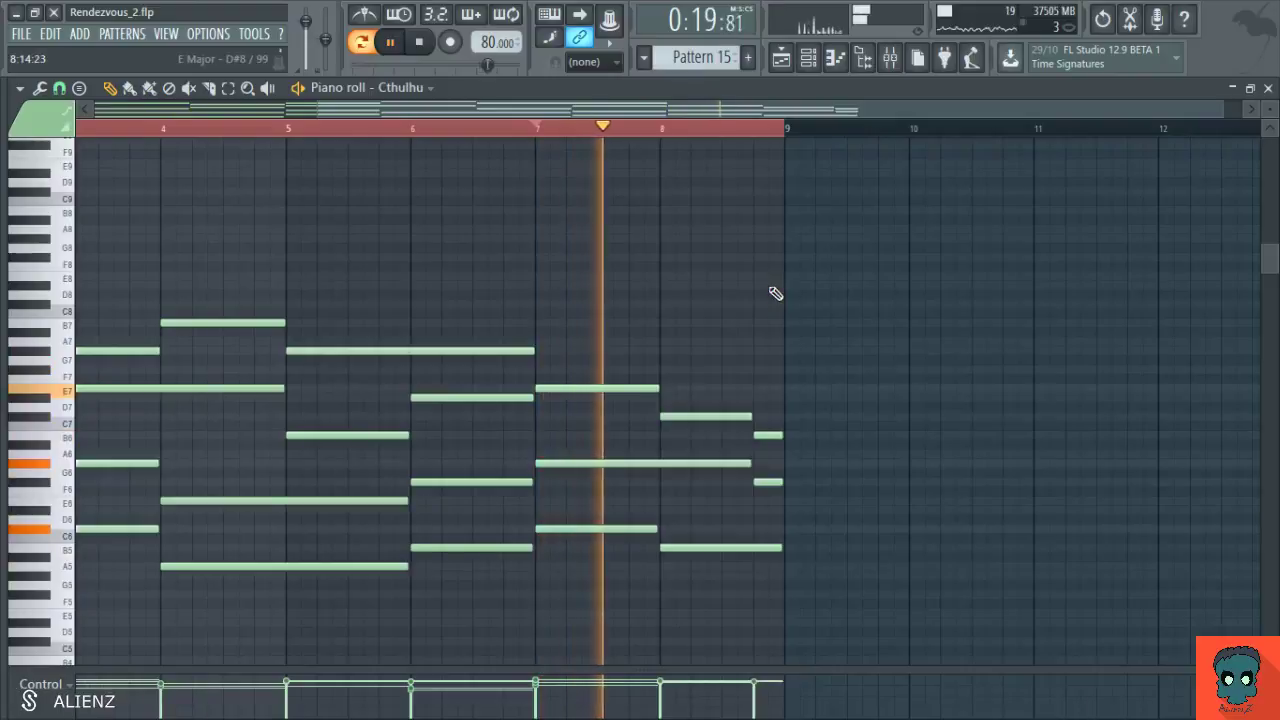
{"action": "left_click_drag", "start_coordinate": [834, 380], "coordinate": [851, 329]}
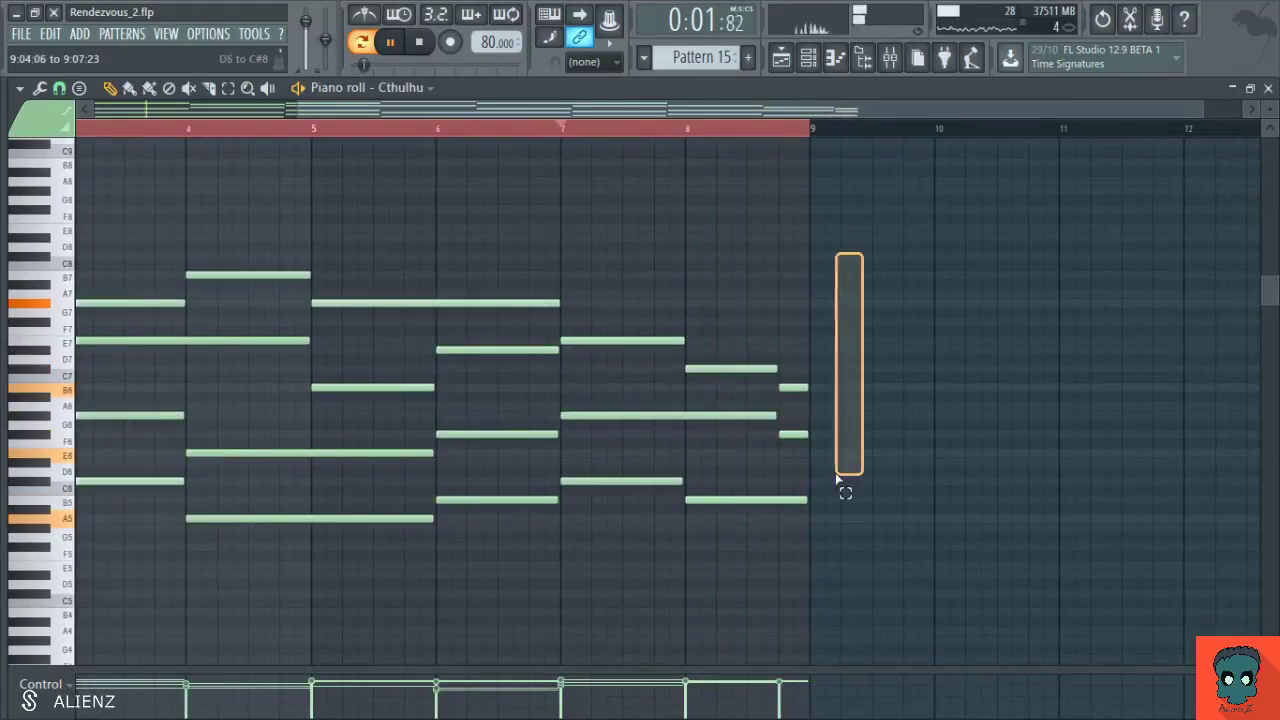
{"action": "left_click_drag", "start_coordinate": [812, 572], "coordinate": [776, 596]}
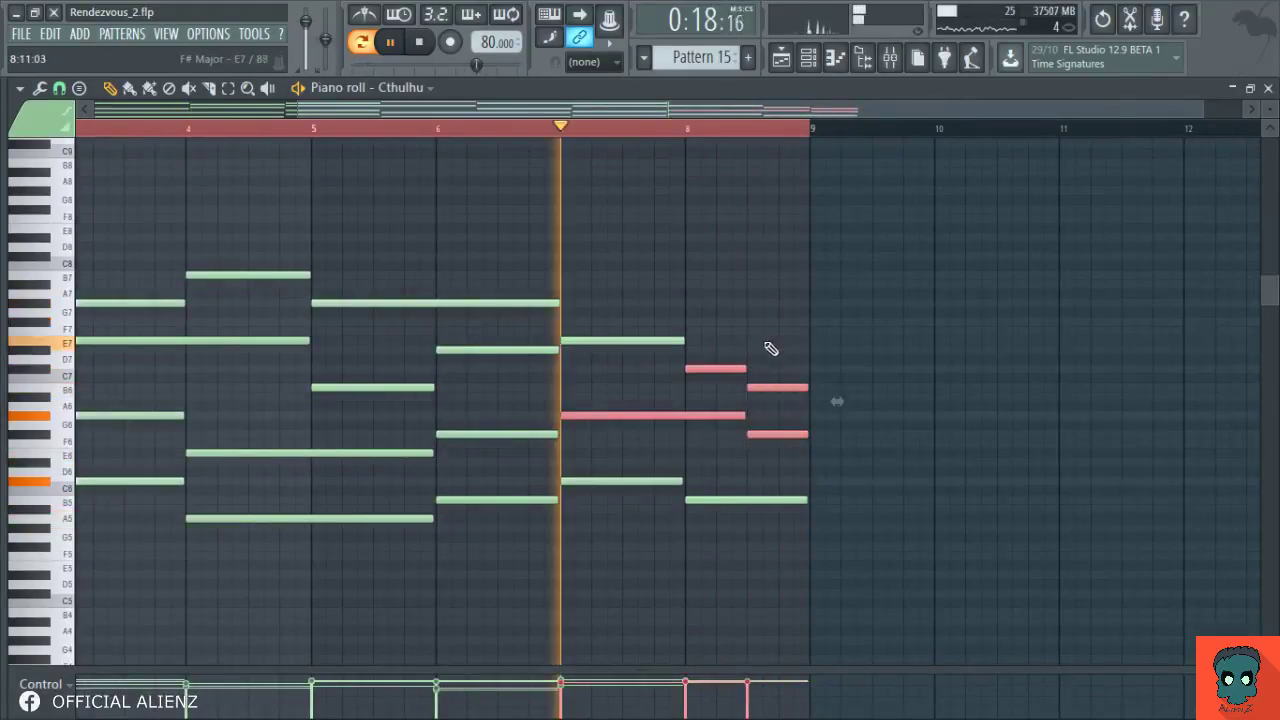
{"action": "left_click", "coordinate": [771, 348], "text": "ctrl"}
- Duplicate the lowest notes of all eight bars one octave lower
{"action": "left_click_drag", "start_coordinate": [962, 331], "coordinate": [1225, 316]}
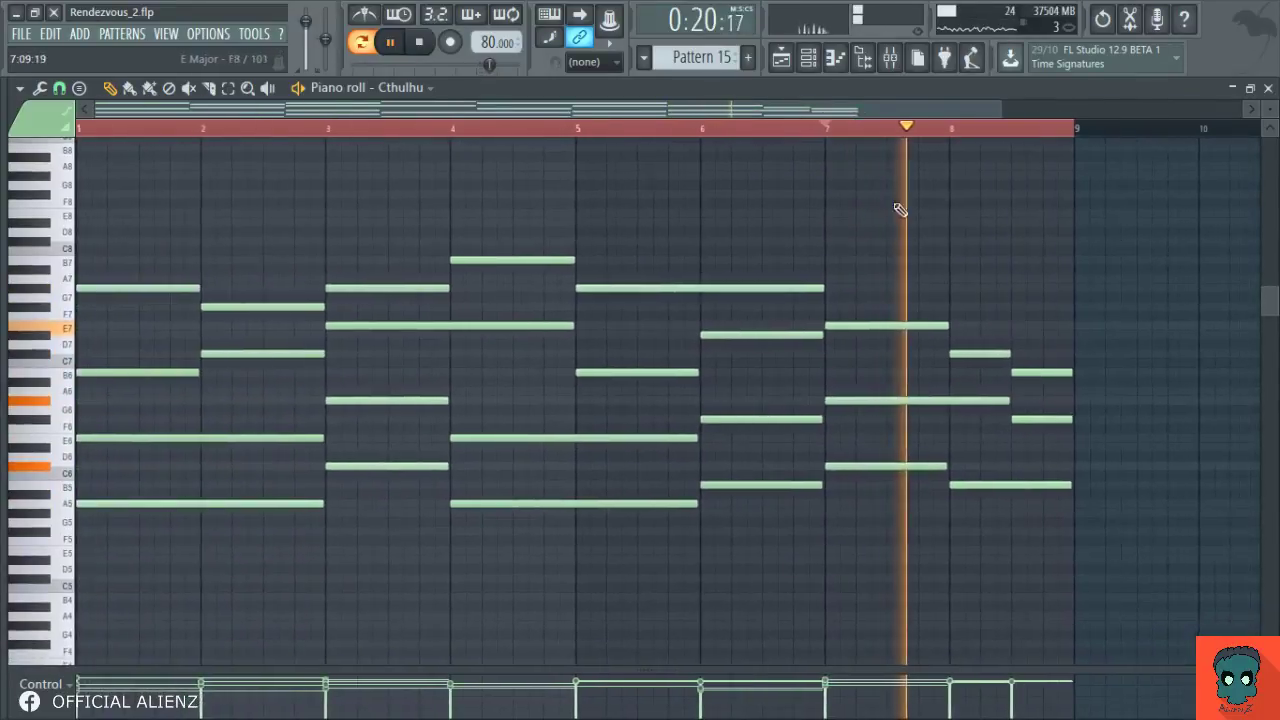
{"action": "scroll", "coordinate": [850, 290], "scroll_direction": "down", "scroll_amount": 3}
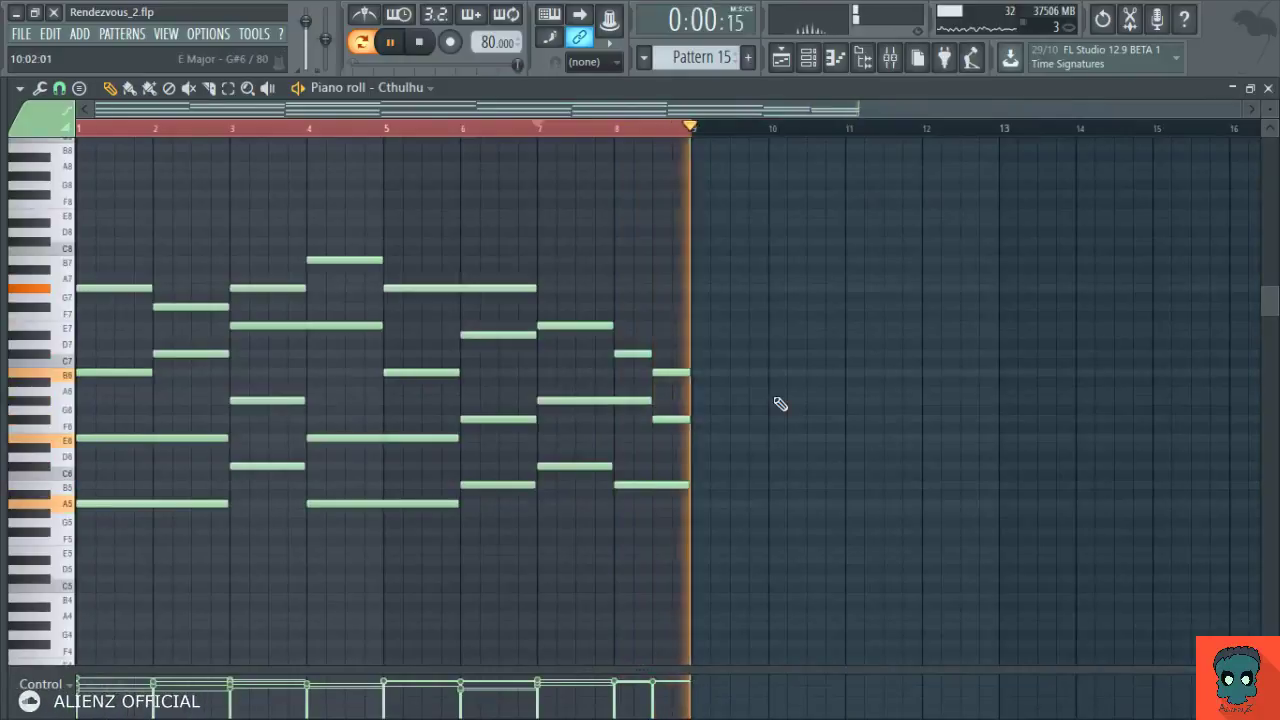
{"action": "left_click_drag", "start_coordinate": [680, 580], "coordinate": [86, 462]}
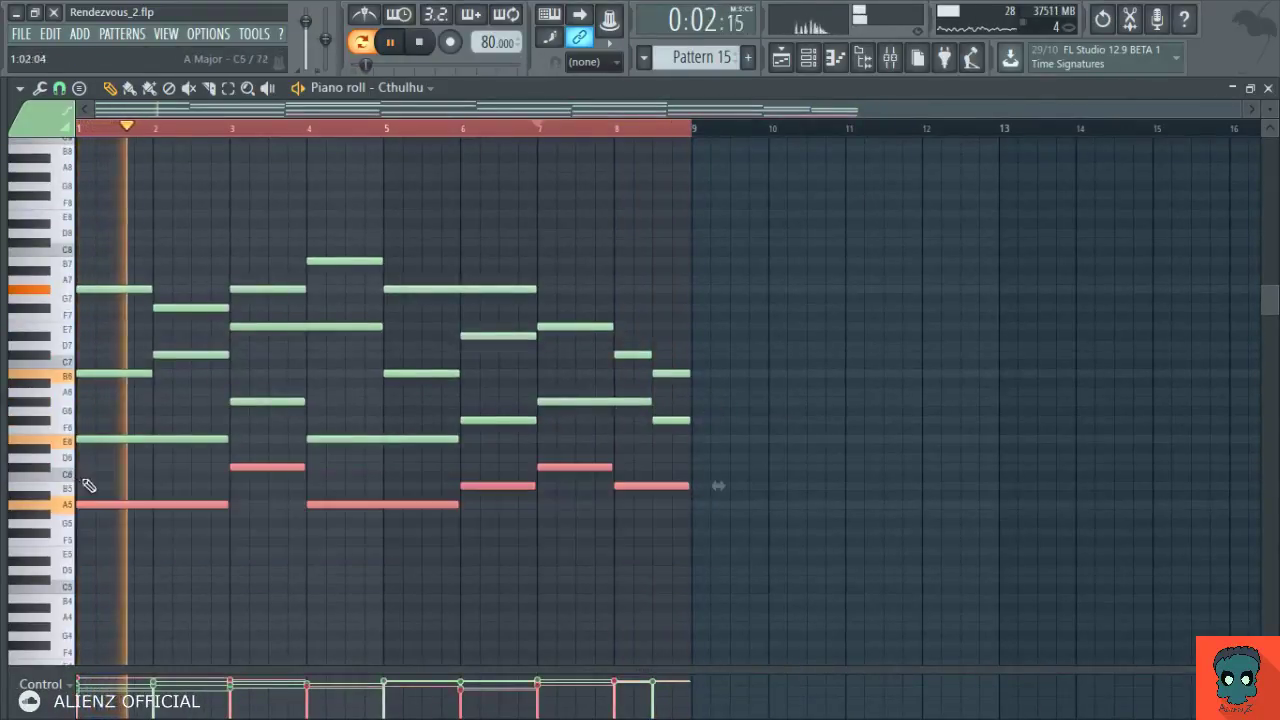
{"action": "key", "text": "ctrl+v"}
{"action": "key", "text": "ctrl+Down"}
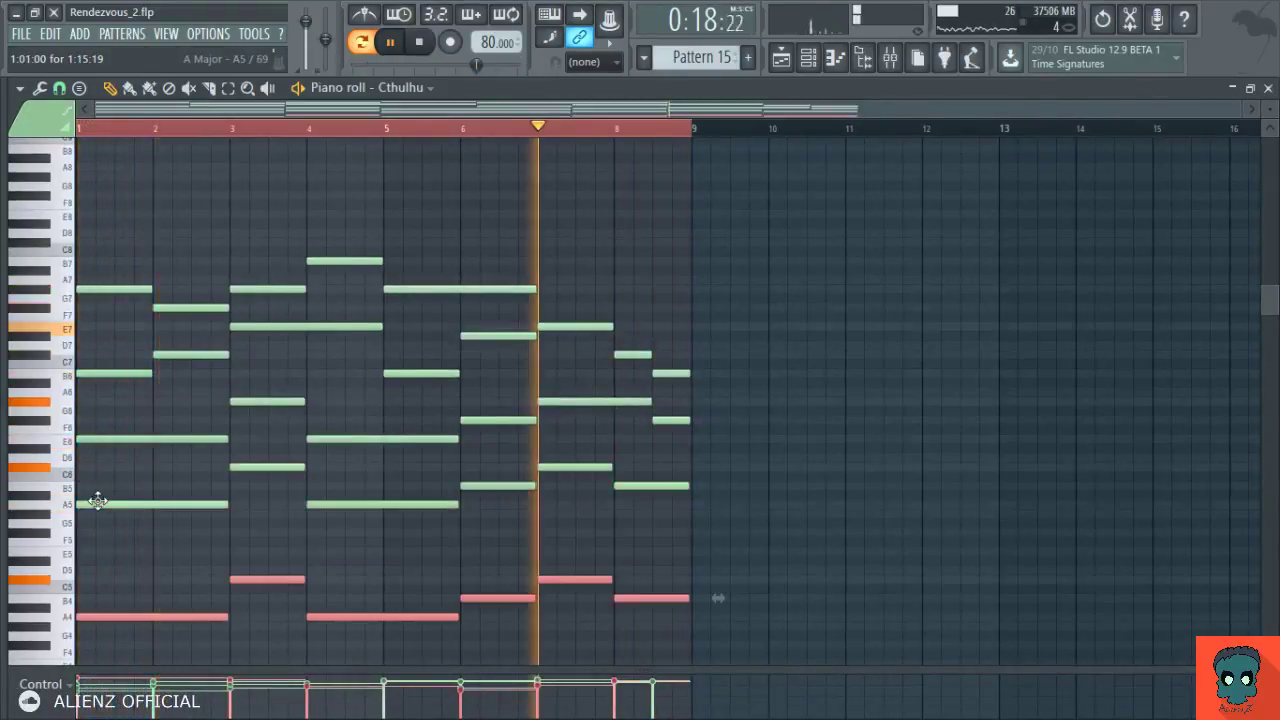
{"action": "left_click", "coordinate": [170, 566], "text": "ctrl"}
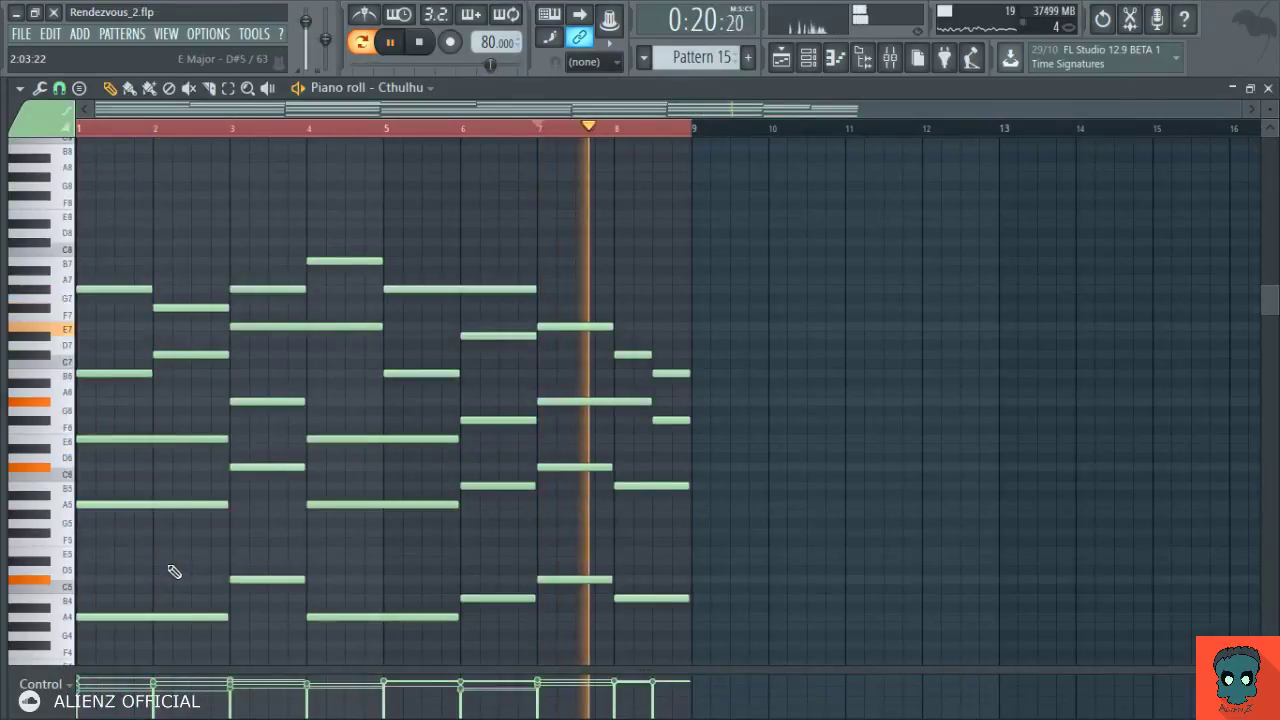
- Delete the octave-lower copies of the bass notes
{"action": "left_click_drag", "start_coordinate": [157, 550], "coordinate": [673, 654]}
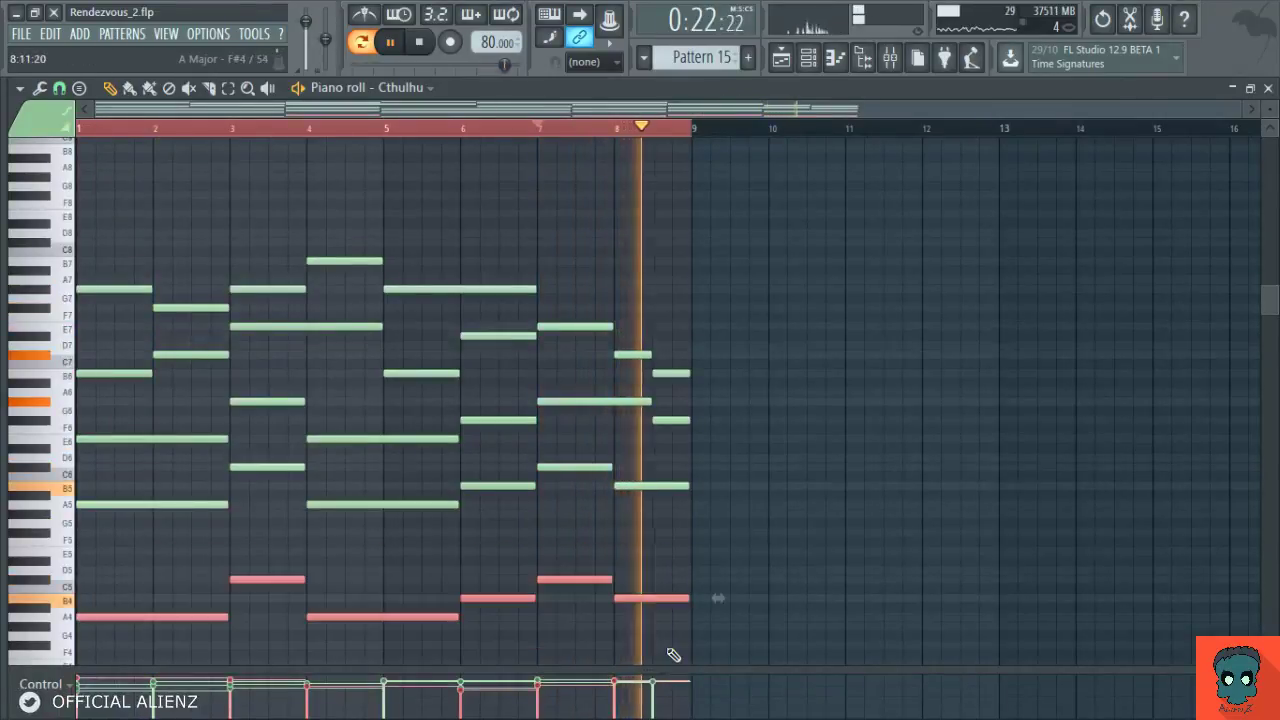
{"action": "left_click", "coordinate": [672, 655], "text": "ctrl"}
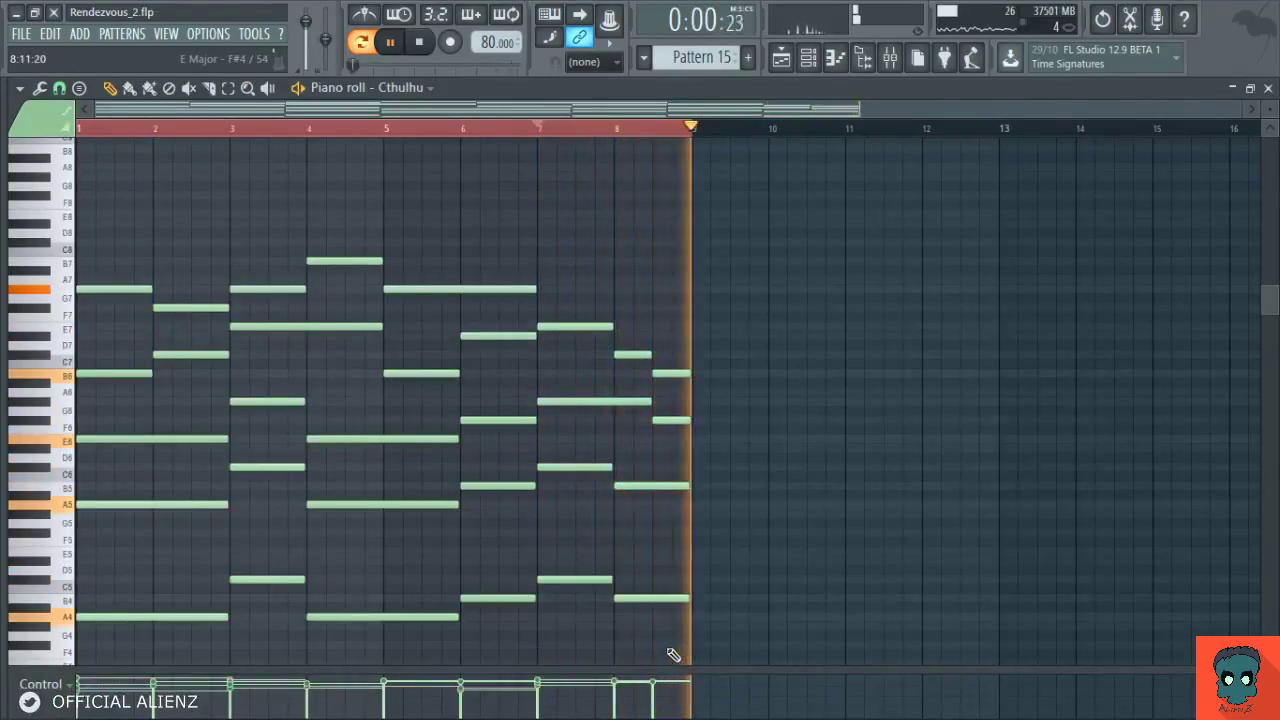
{"action": "left_click_drag", "start_coordinate": [673, 654], "coordinate": [119, 541]}
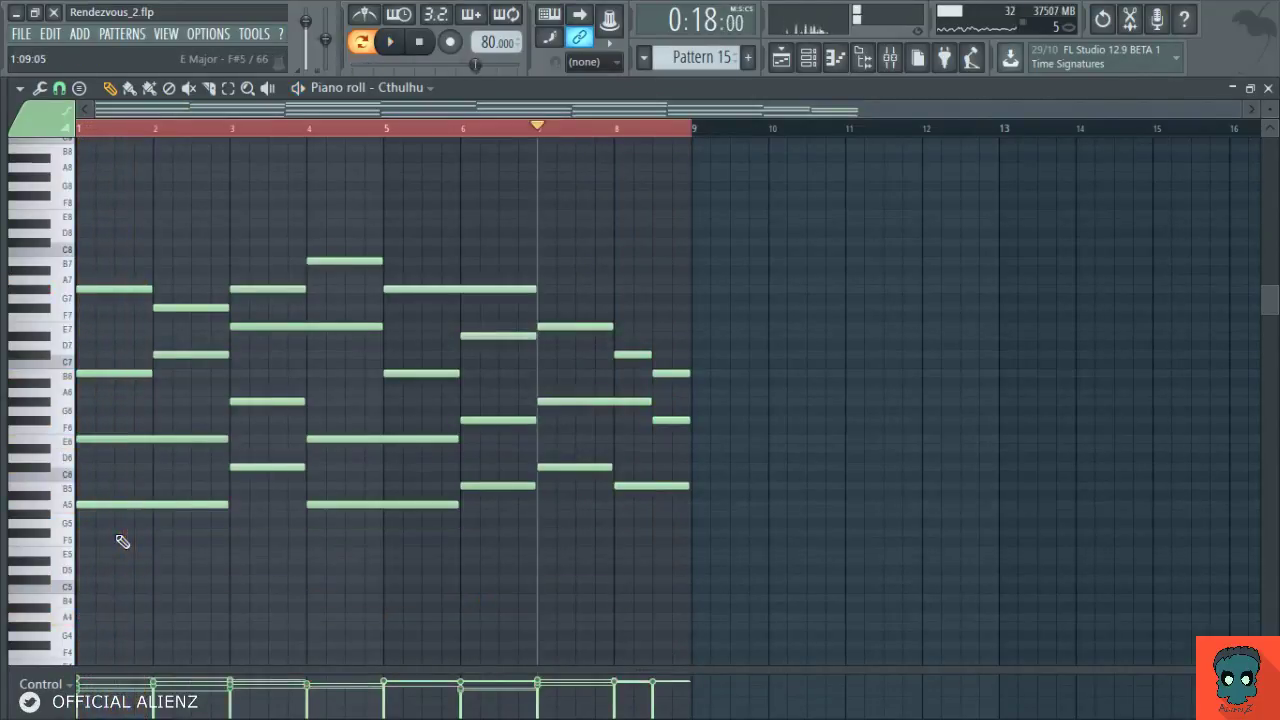
- Transpose the whole chord progression down one octave and play it from the start
{"action": "key", "text": "ctrl+z"}
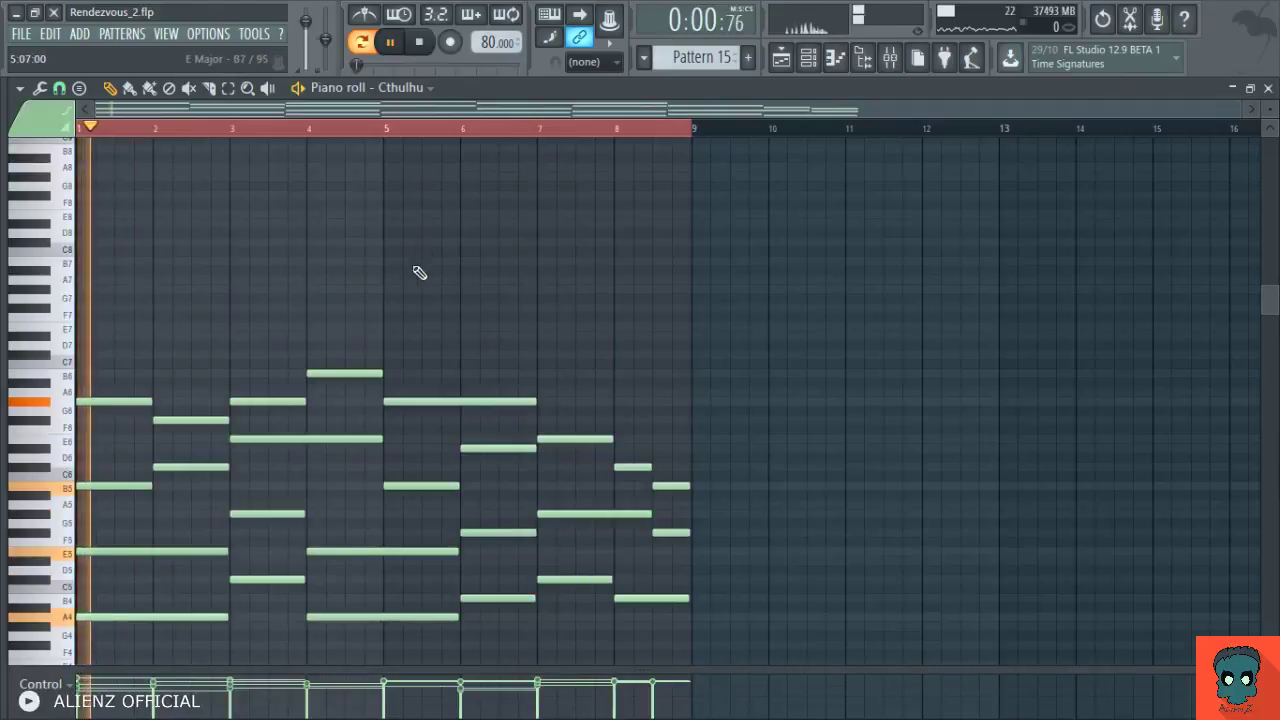
{"action": "scroll", "coordinate": [440, 280], "scroll_direction": "down", "scroll_amount": 2}
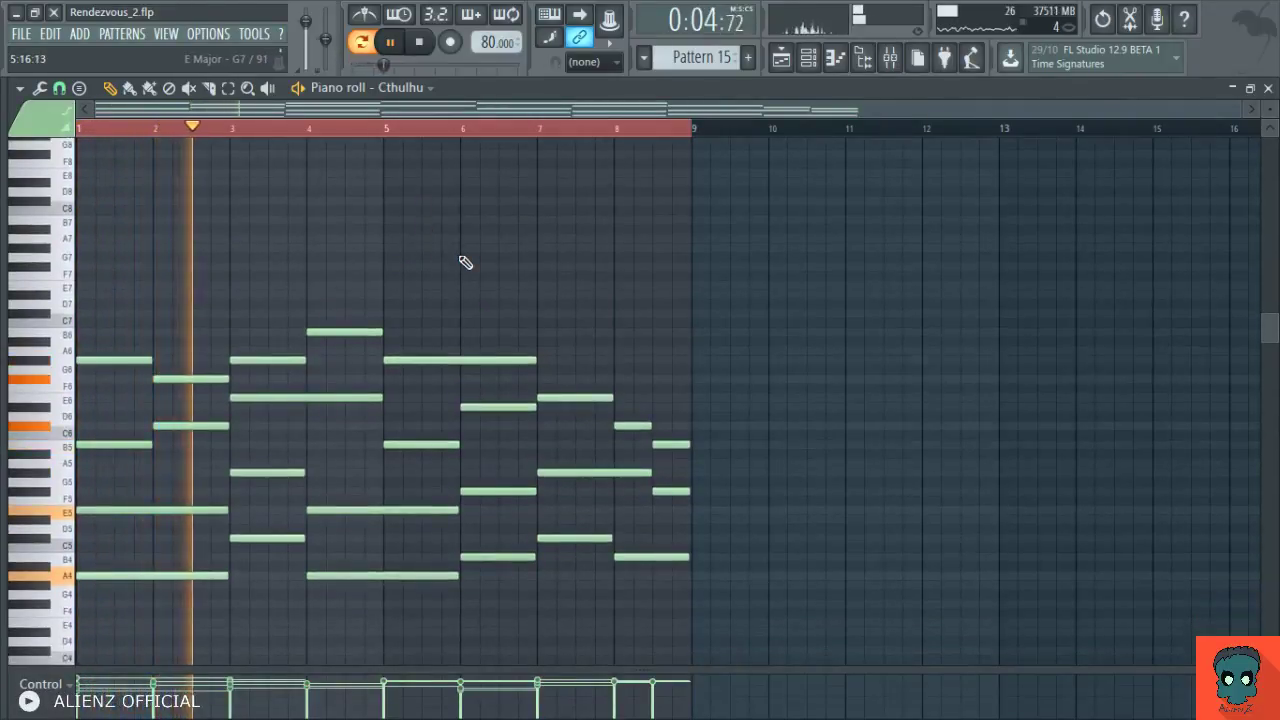
- Reopen the Cthulhu notes in the piano roll and duplicate the progression's top melody line one octave higher
{"action": "key", "text": "Escape"}
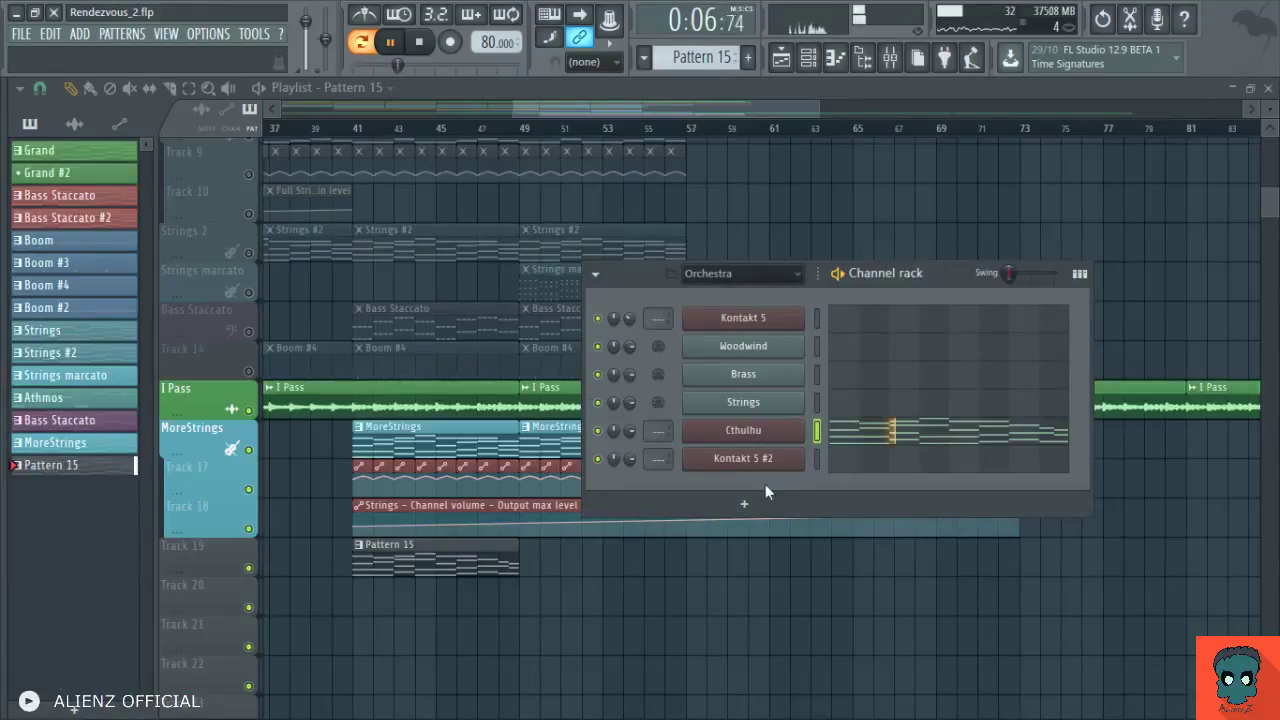
{"action": "left_click", "coordinate": [885, 435]}
{"action": "left_click_drag", "start_coordinate": [97, 264], "coordinate": [672, 388]}
{"action": "left_click_drag", "start_coordinate": [589, 366], "coordinate": [684, 462]}
{"action": "key", "text": "ctrl+c"}
{"action": "key", "text": "ctrl+v"}
{"action": "key", "text": "ctrl+Up"}
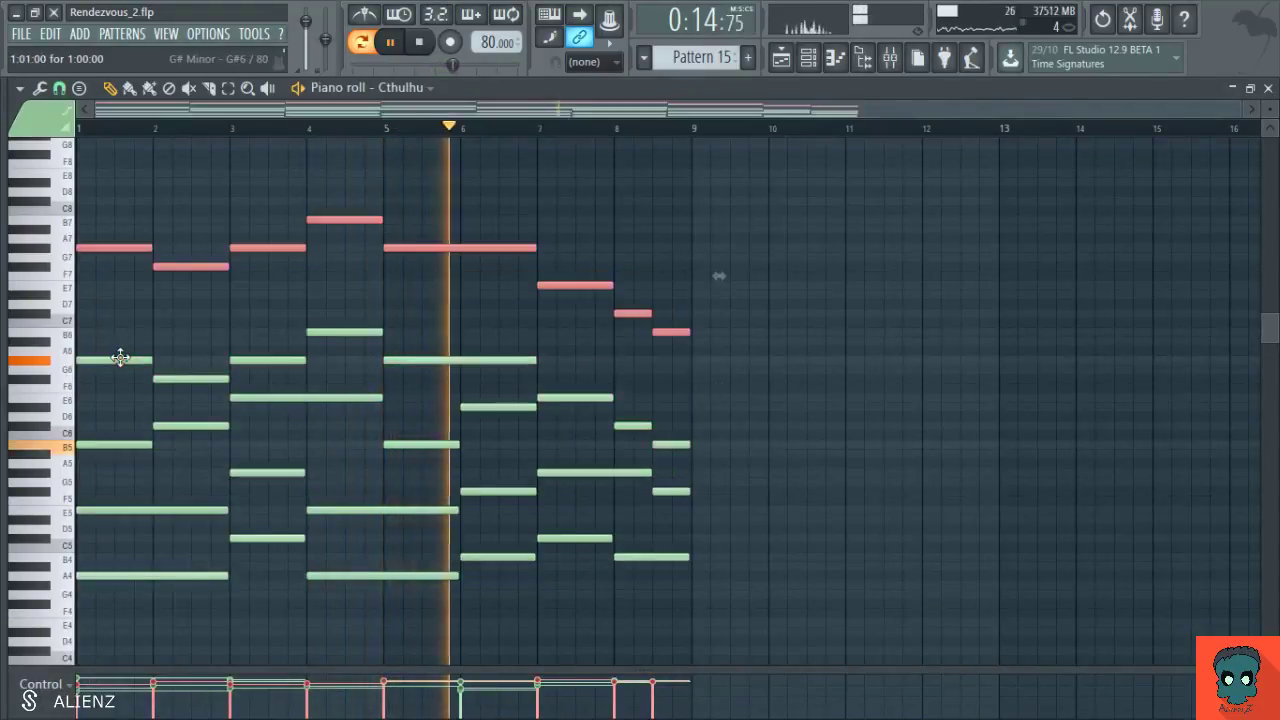
{"action": "left_click", "coordinate": [238, 306], "text": "ctrl"}
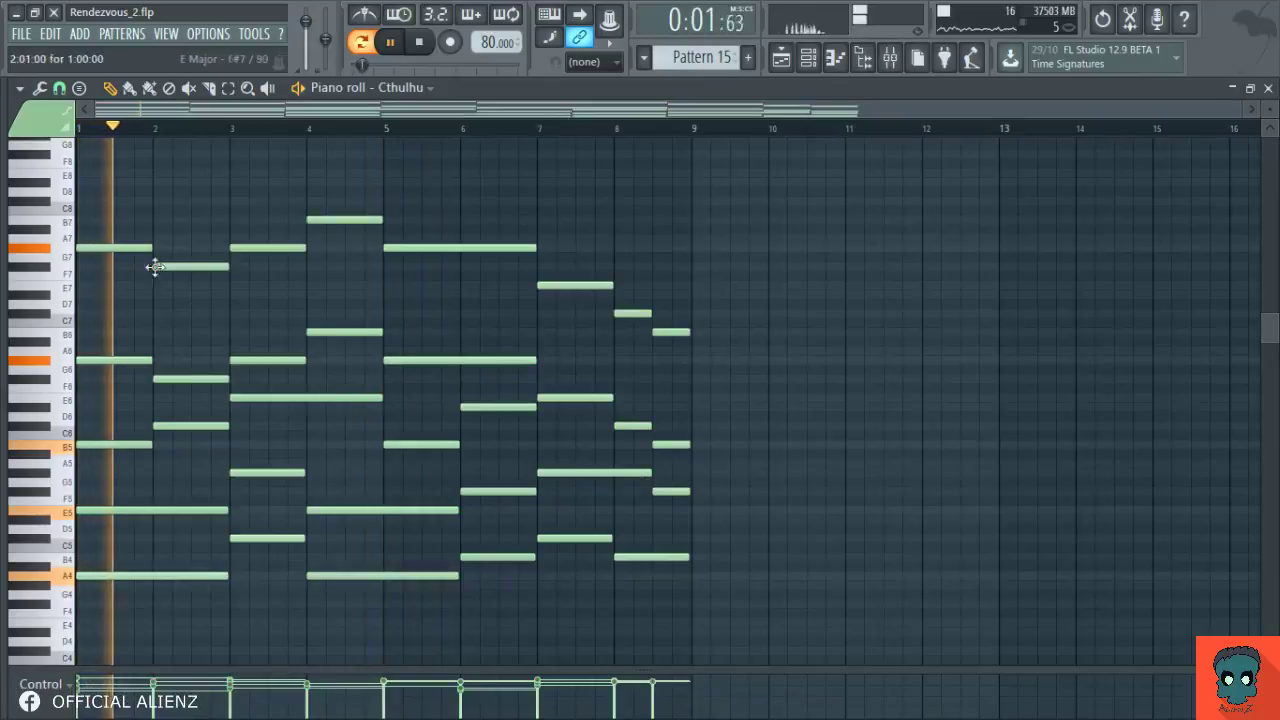
{"action": "left_click_drag", "start_coordinate": [111, 188], "coordinate": [709, 345]}
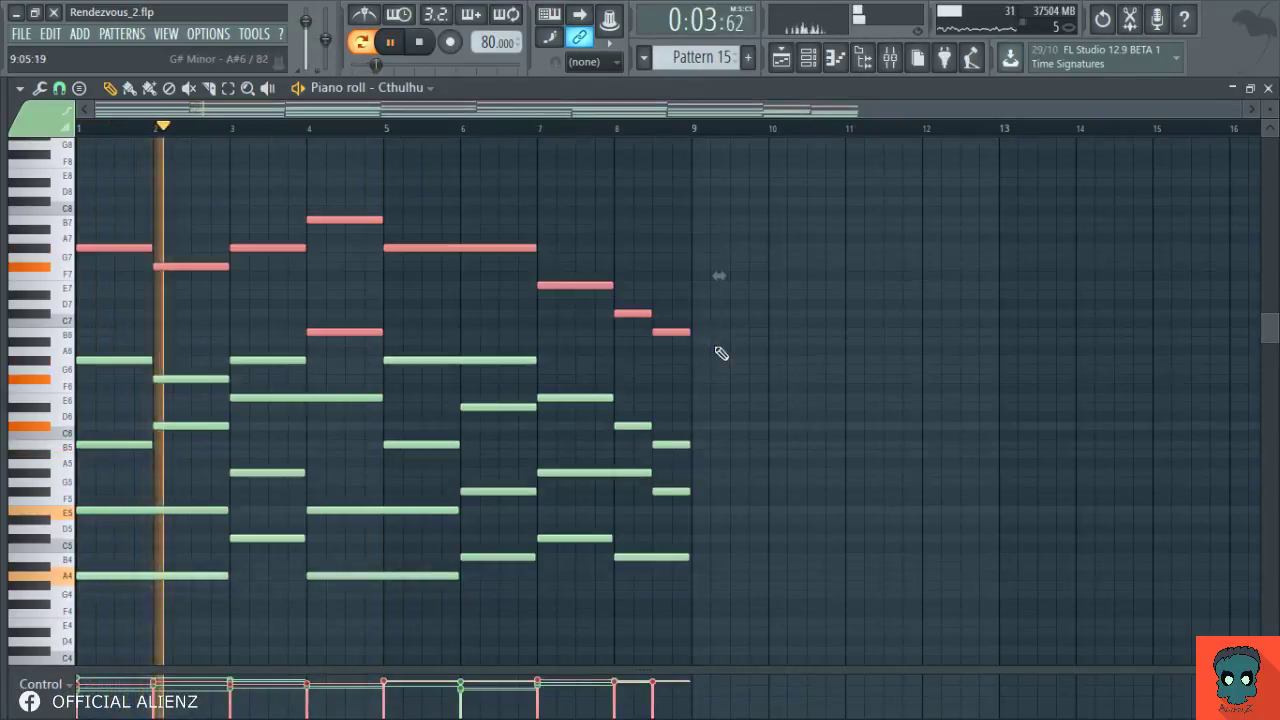
{"action": "left_click", "coordinate": [731, 374], "text": "ctrl"}
{"action": "key", "text": "Escape"}
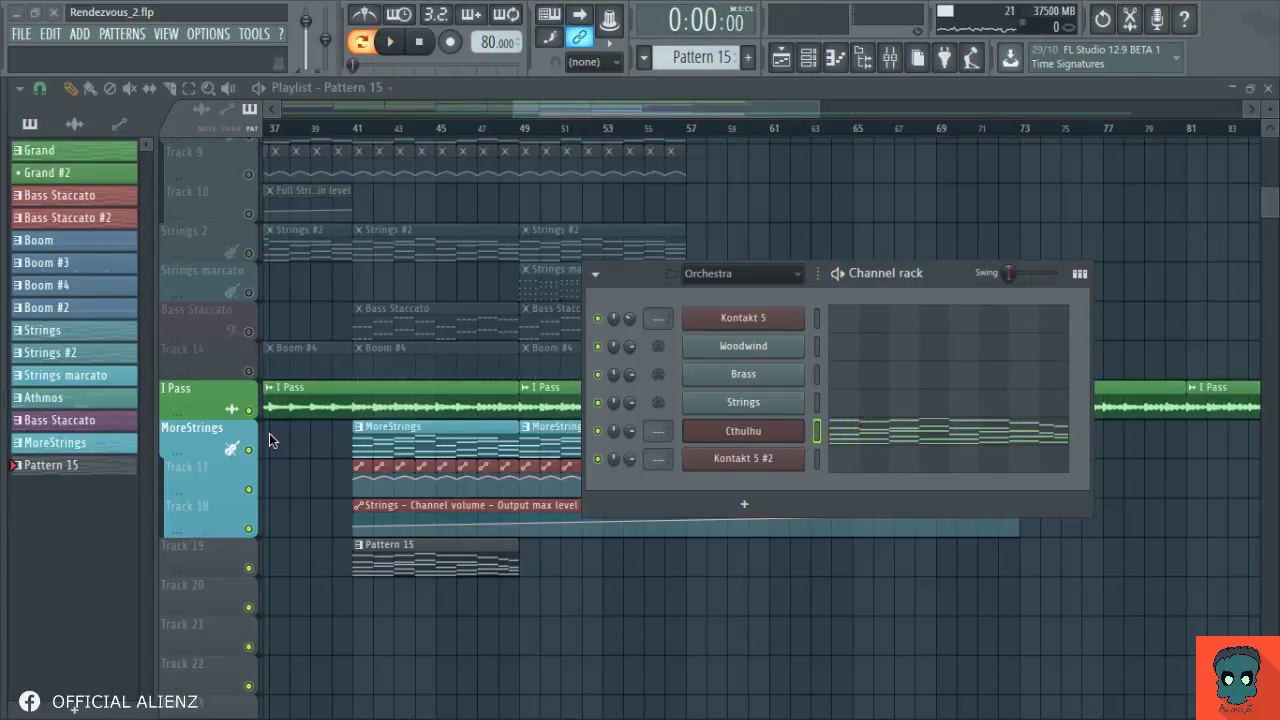
- Play Pattern 15 and review the full eight-bar Cthulhu progression with its doubled top line in the piano roll
{"action": "key", "text": "space"}
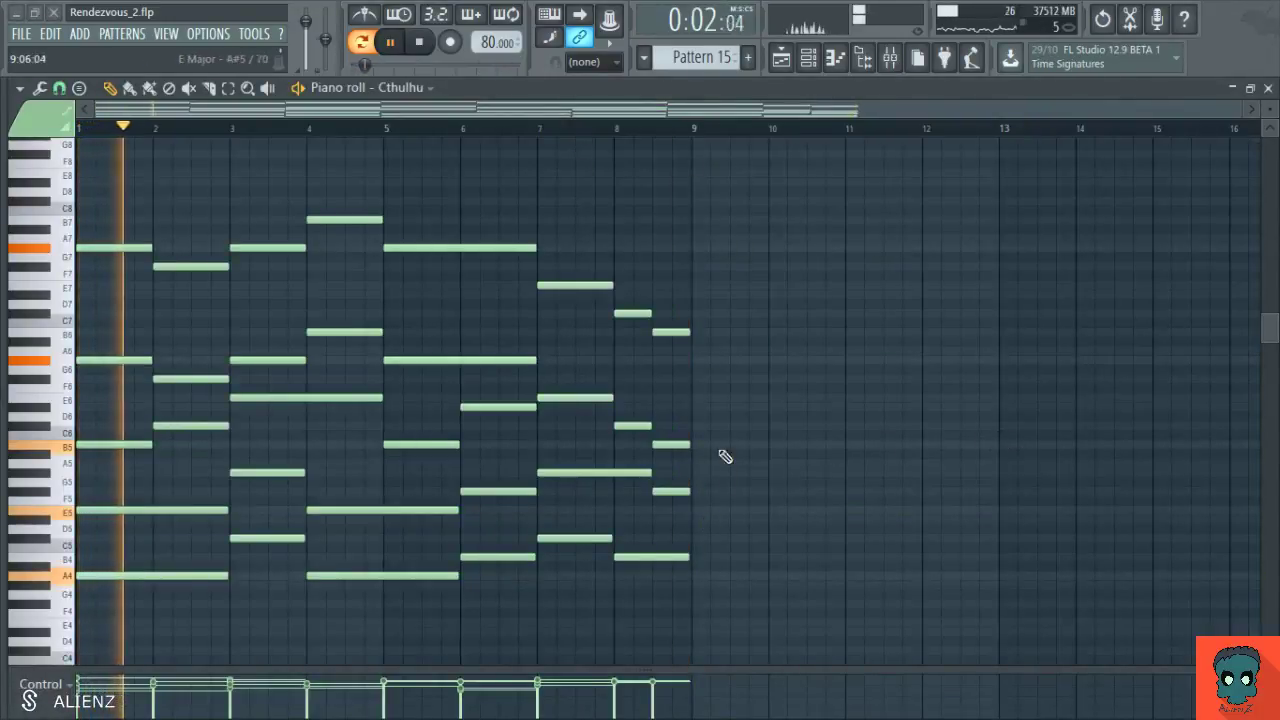
{"action": "left_click_drag", "start_coordinate": [720, 398], "coordinate": [649, 287]}
{"action": "scroll", "coordinate": [672, 293], "scroll_direction": "down", "scroll_amount": 3}
{"action": "scroll", "coordinate": [680, 310], "scroll_direction": "down", "scroll_amount": 3}
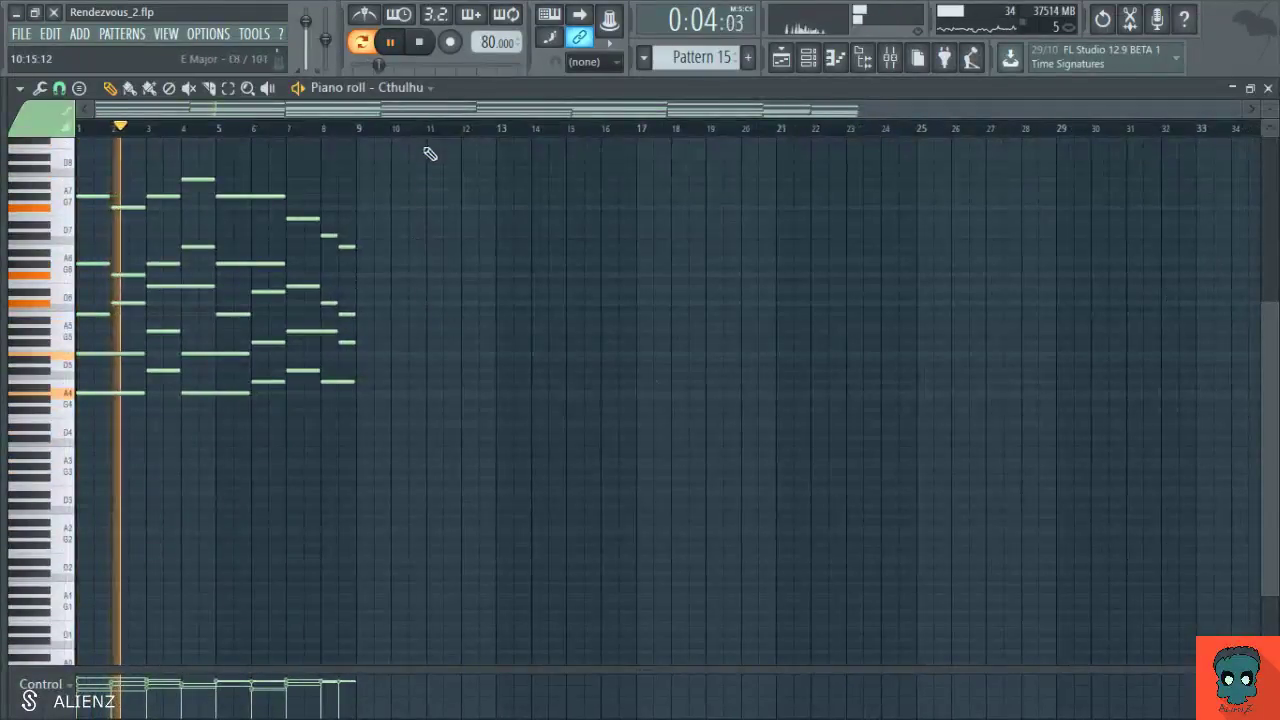
{"action": "scroll", "coordinate": [500, 203], "scroll_direction": "up", "scroll_amount": 3}
{"action": "scroll", "coordinate": [623, 226], "scroll_direction": "up", "scroll_amount": 3}
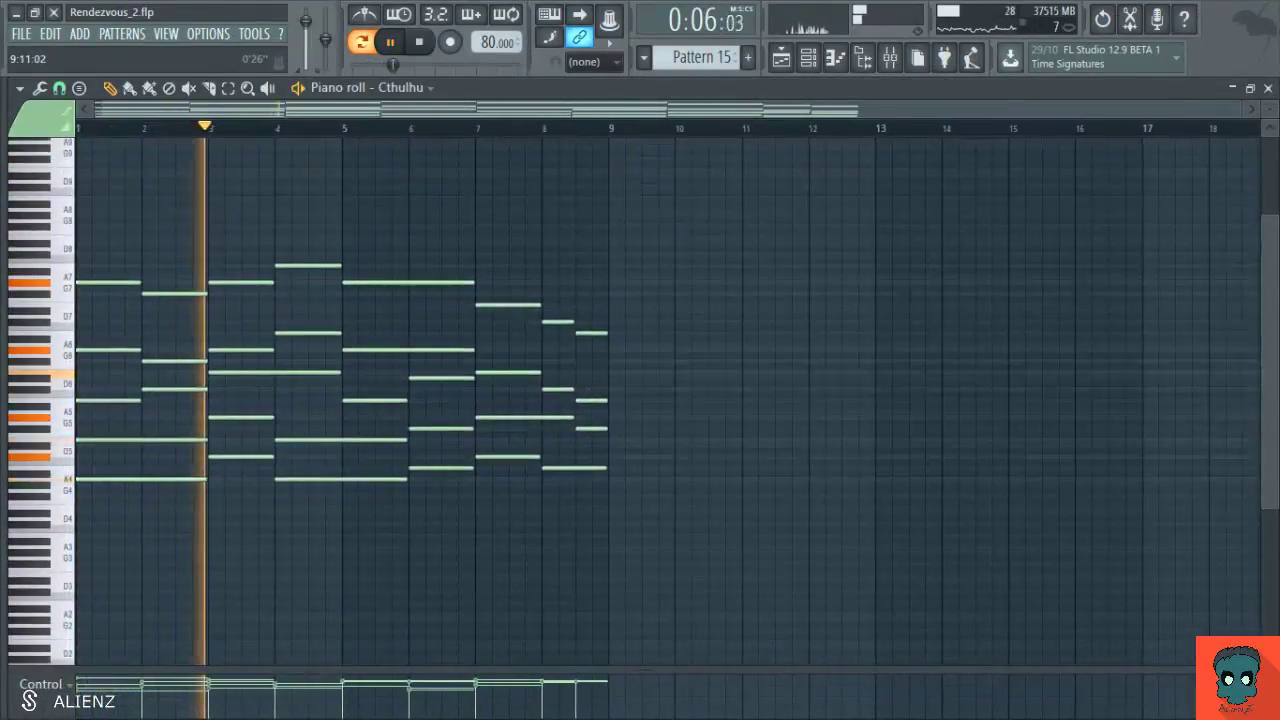
{"action": "scroll", "coordinate": [837, 240], "scroll_direction": "up", "scroll_amount": 2}
{"action": "scroll", "coordinate": [851, 257], "scroll_direction": "up", "scroll_amount": 1}
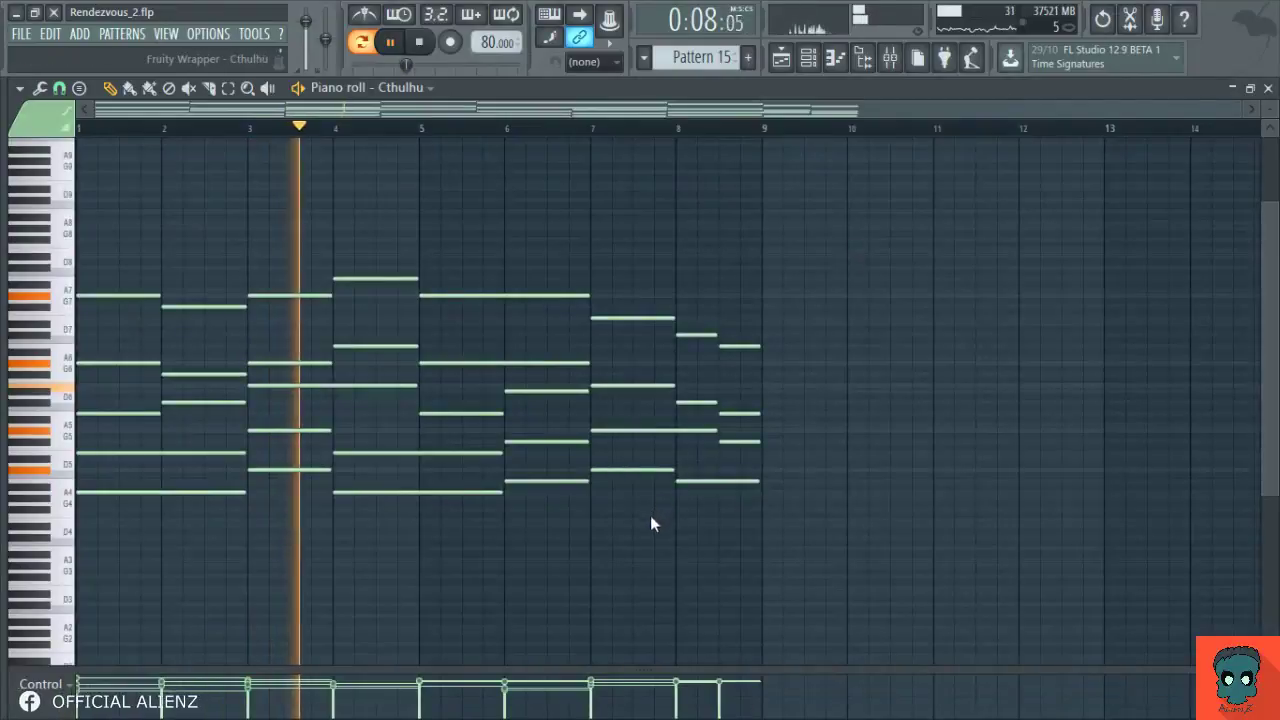
{"action": "key", "text": "space"}
{"action": "key", "text": "space"}
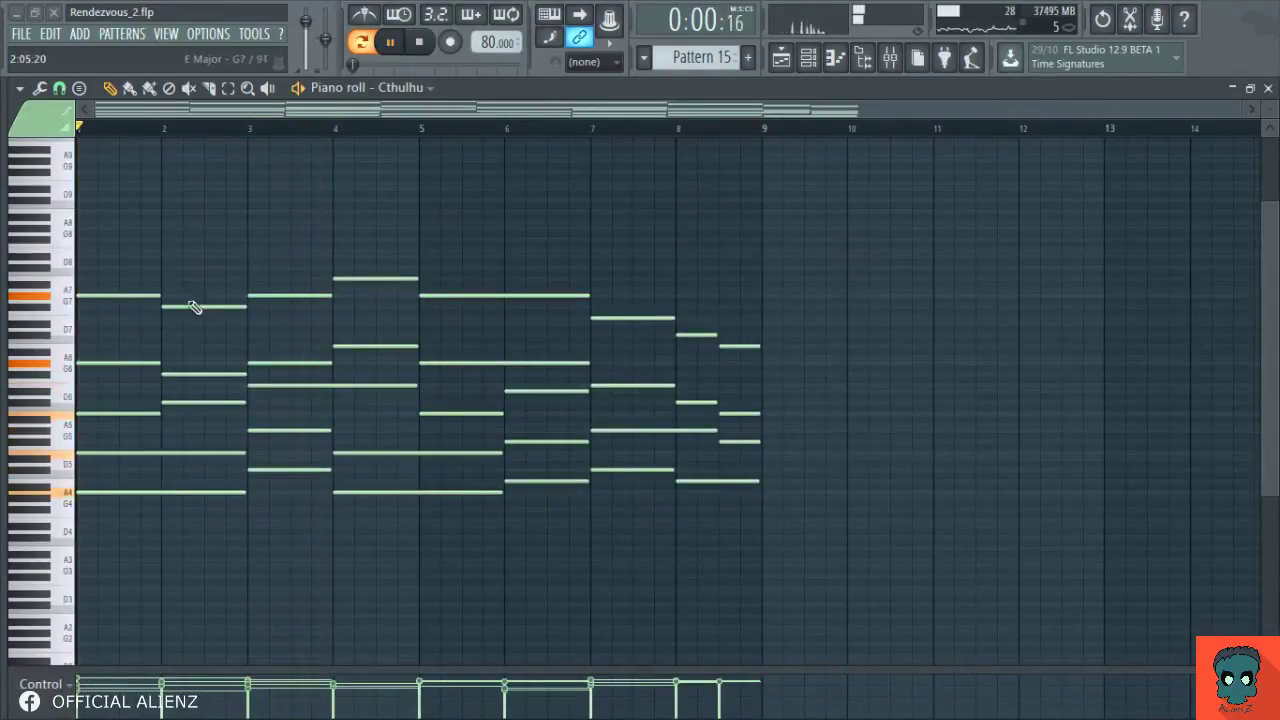
- Try deleting the highest note of bar 1, play the pattern without it, and undo the deletion
{"action": "scroll", "coordinate": [200, 371], "scroll_direction": "up", "scroll_amount": 1}
{"action": "scroll", "coordinate": [175, 278], "scroll_direction": "up", "scroll_amount": 2}
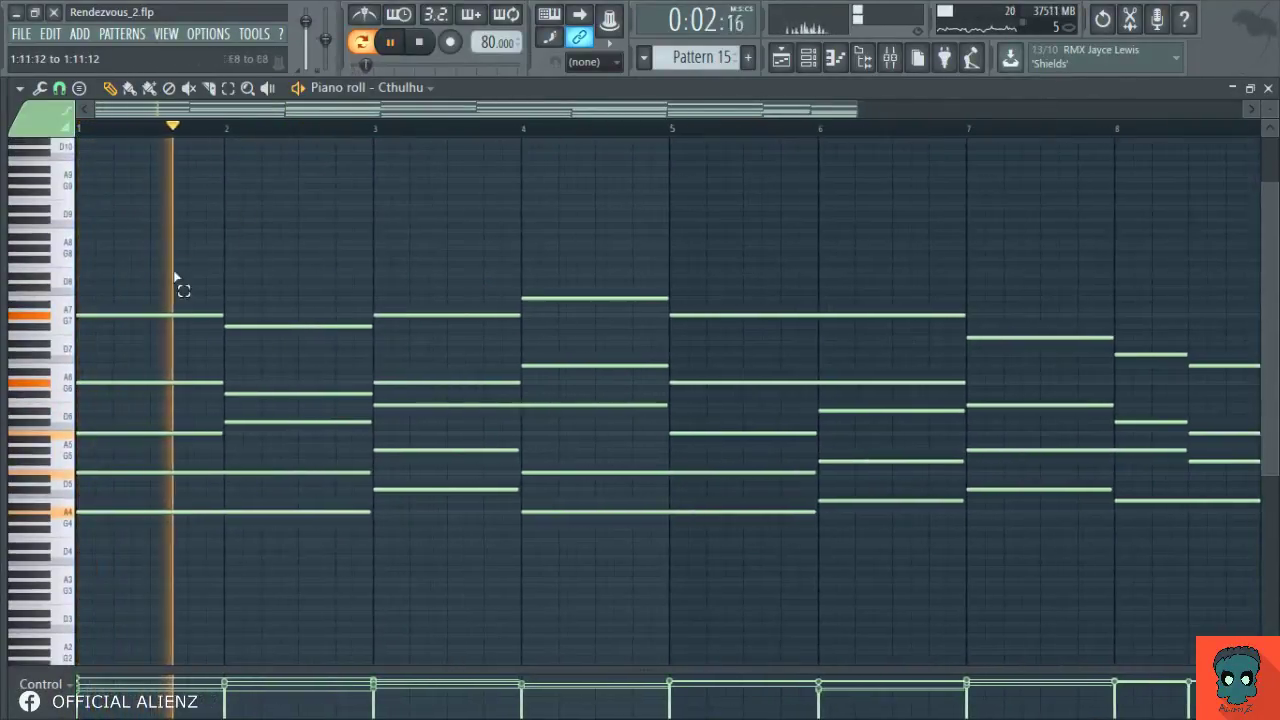
{"action": "left_click_drag", "start_coordinate": [174, 278], "coordinate": [183, 341]}
{"action": "key", "text": "space"}
{"action": "key", "text": "Delete"}
{"action": "key", "text": "space"}
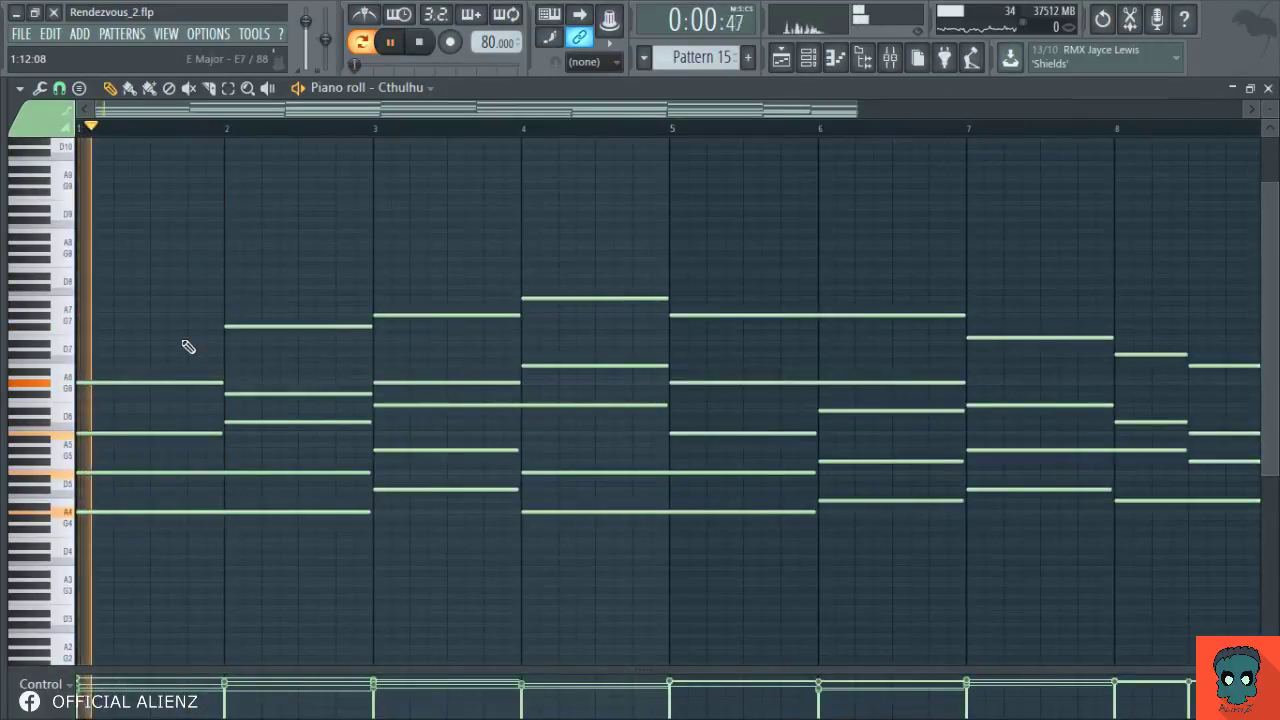
{"action": "key", "text": "ctrl+z"}
{"action": "key", "text": "space"}
- Try deleting the second-highest note of bar 1, audition the chord, restore the note and restart playback
{"action": "right_click", "coordinate": [186, 382]}
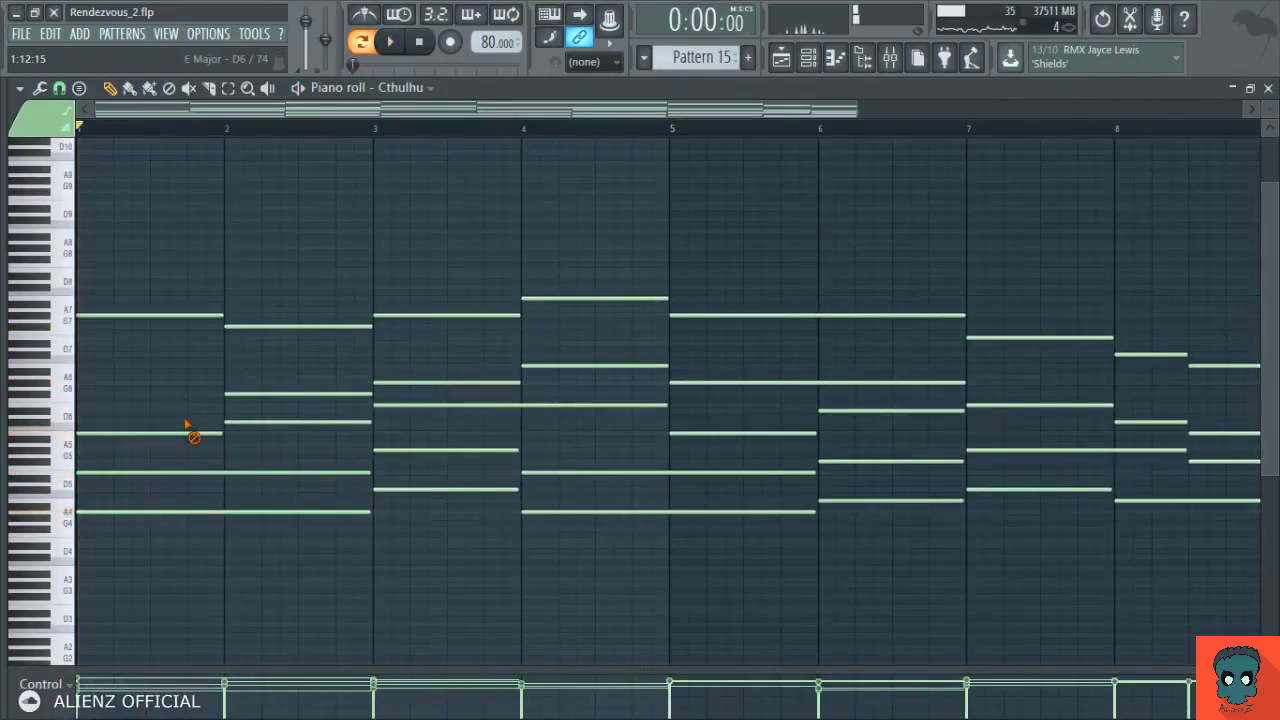
{"action": "key", "text": "space"}
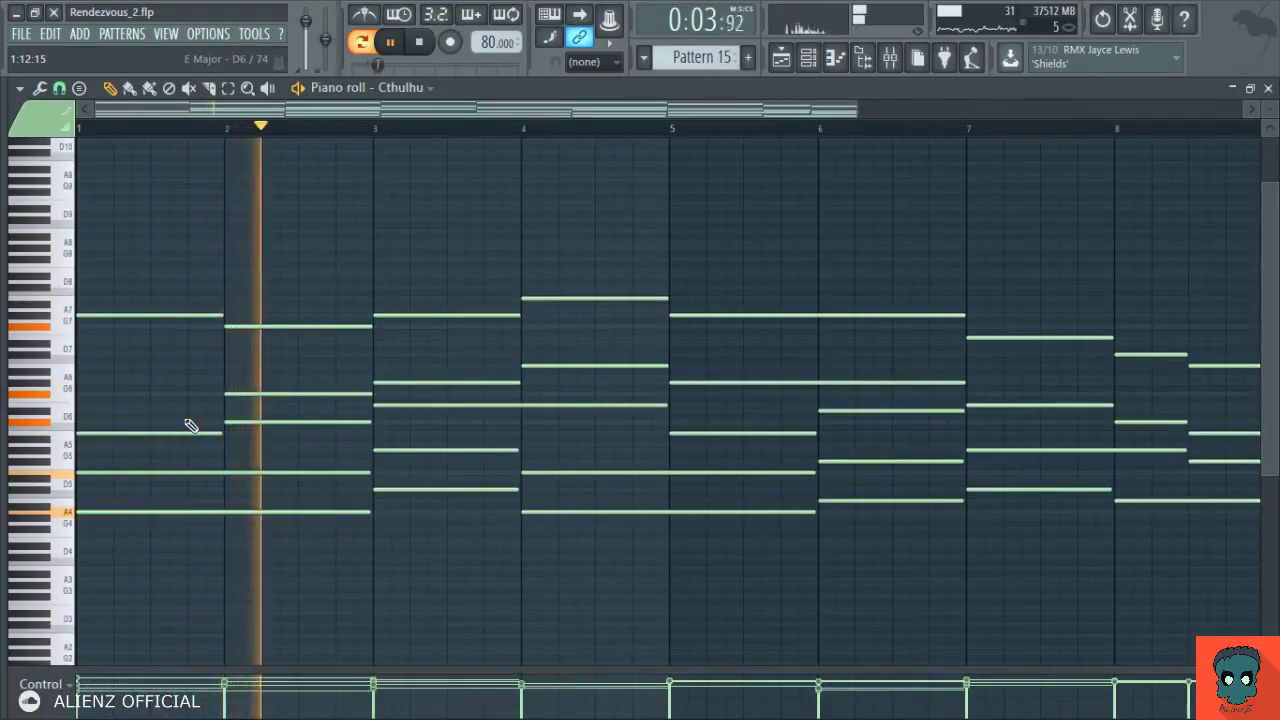
{"action": "key", "text": "ctrl+z"}
{"action": "key", "text": "space"}
{"action": "key", "text": "space"}
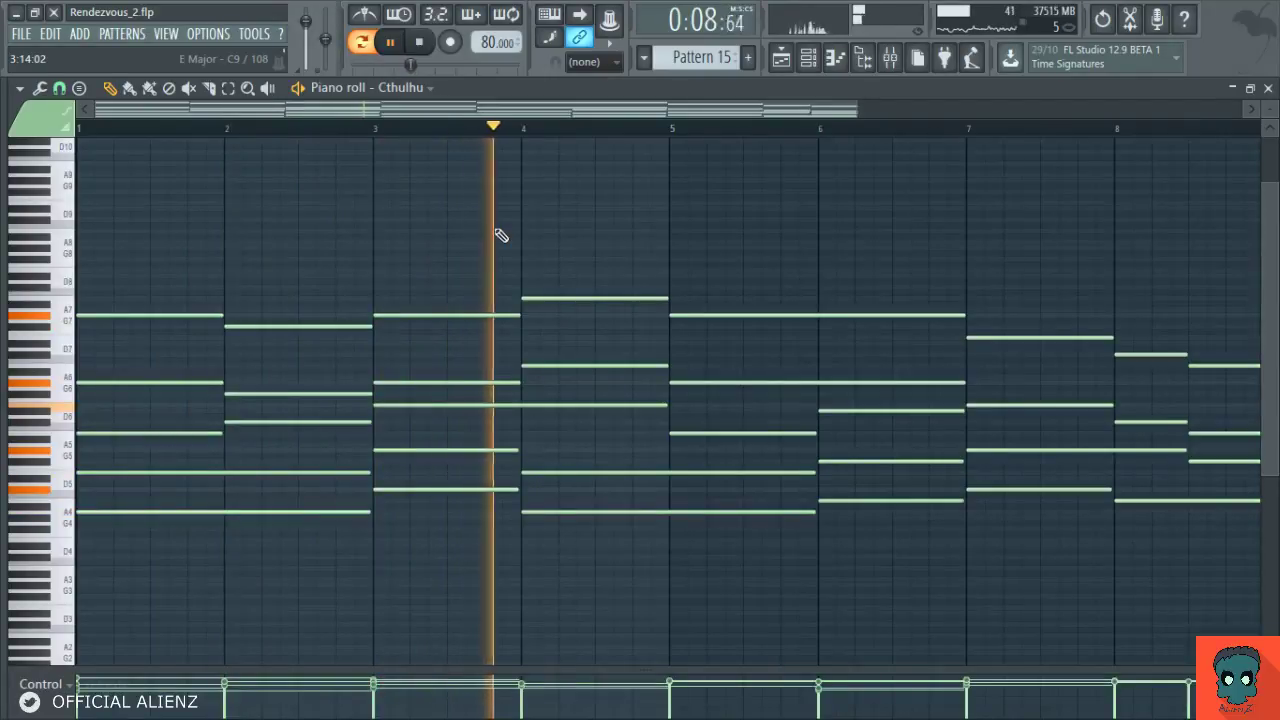
- Remove the Brass Ensemble and String Ensemble instruments from the first Kontakt 5 channel, keeping only Woodwind Ensemble Essential
{"action": "key", "text": "Escape"}
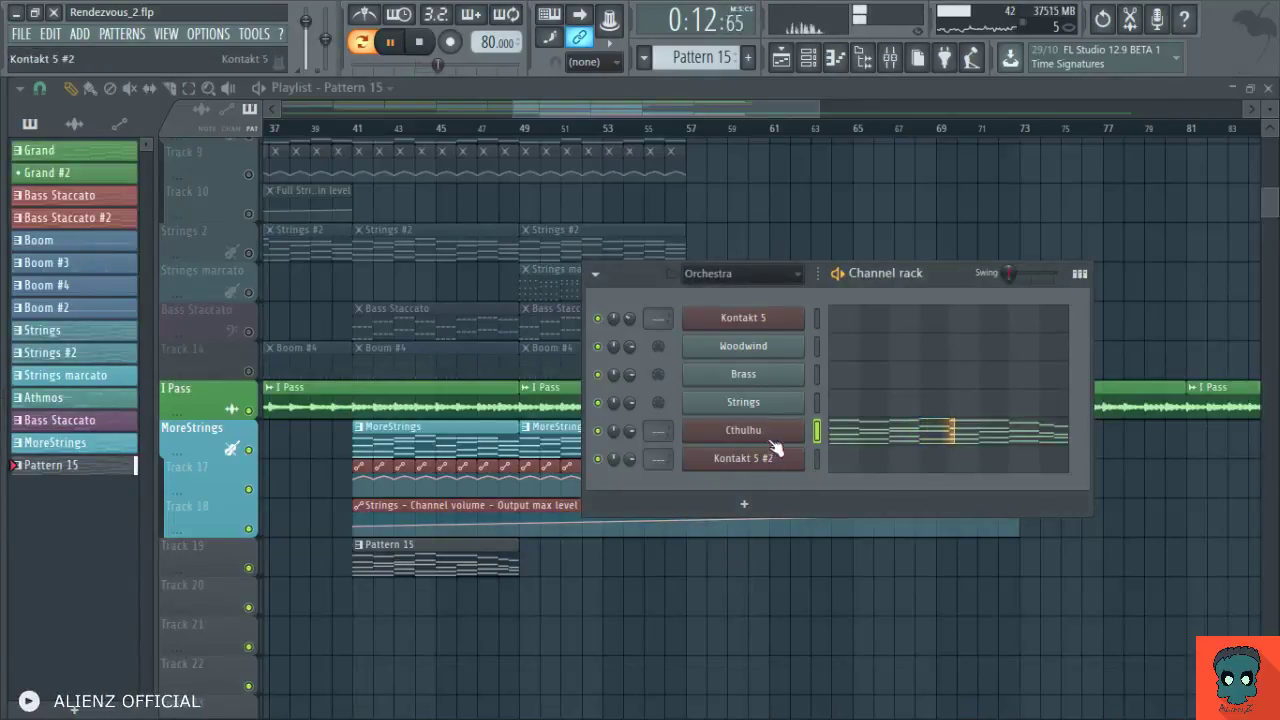
{"action": "left_click", "coordinate": [743, 318]}
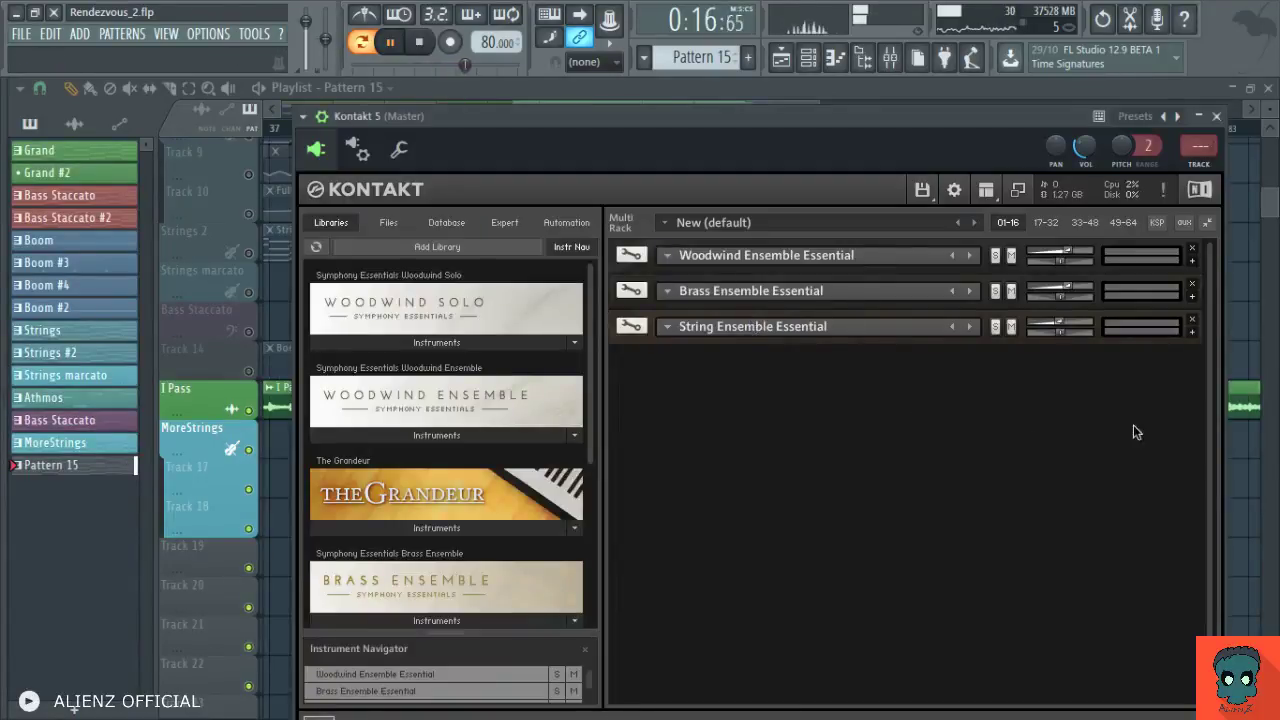
{"action": "left_click", "coordinate": [1192, 284]}
{"action": "left_click", "coordinate": [1193, 285]}
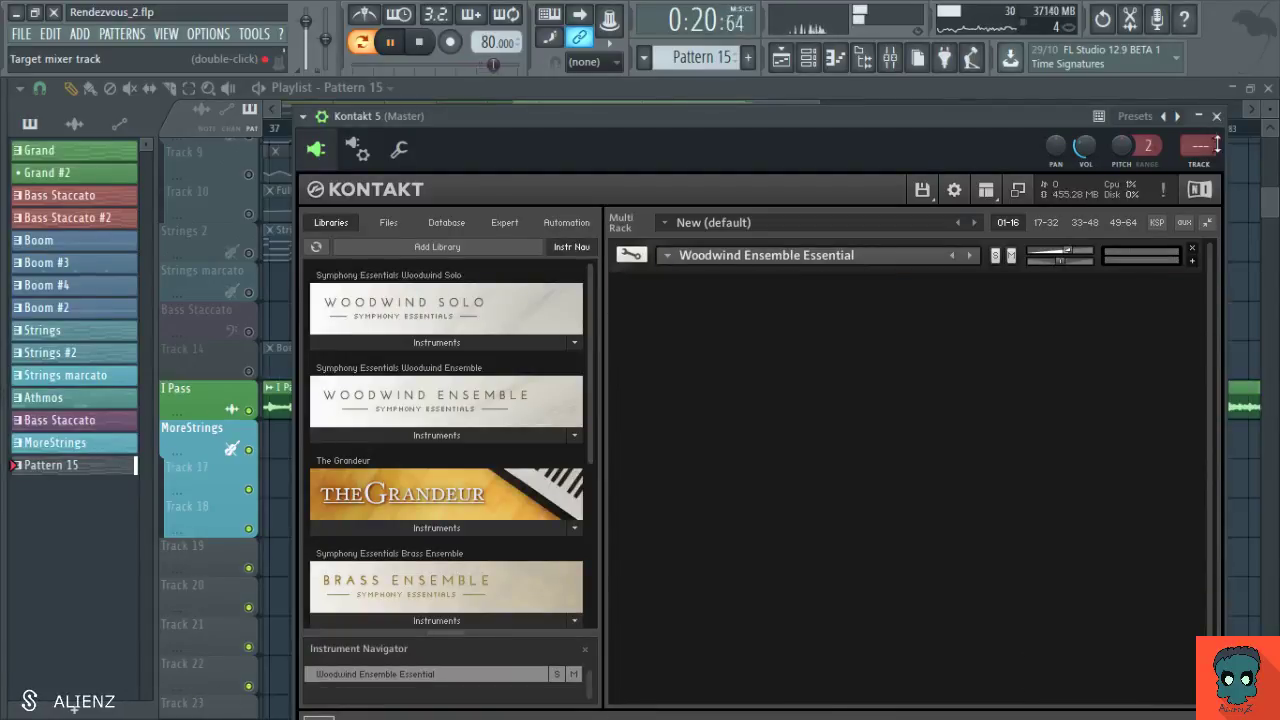
{"action": "left_click", "coordinate": [1216, 116]}
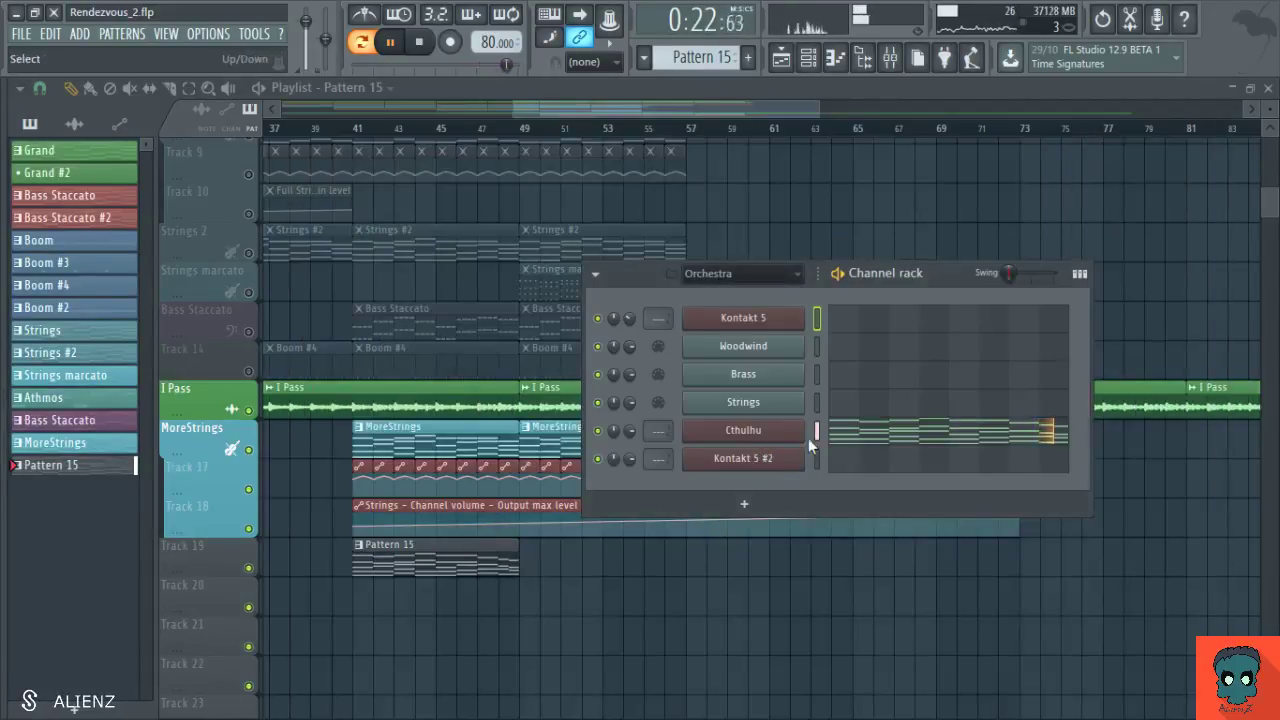
- In Kontakt 5 #2, set the Woodwind Ensemble's large central knob to 74%, Motion to 38% and Release to 57%
{"action": "left_click", "coordinate": [753, 457]}
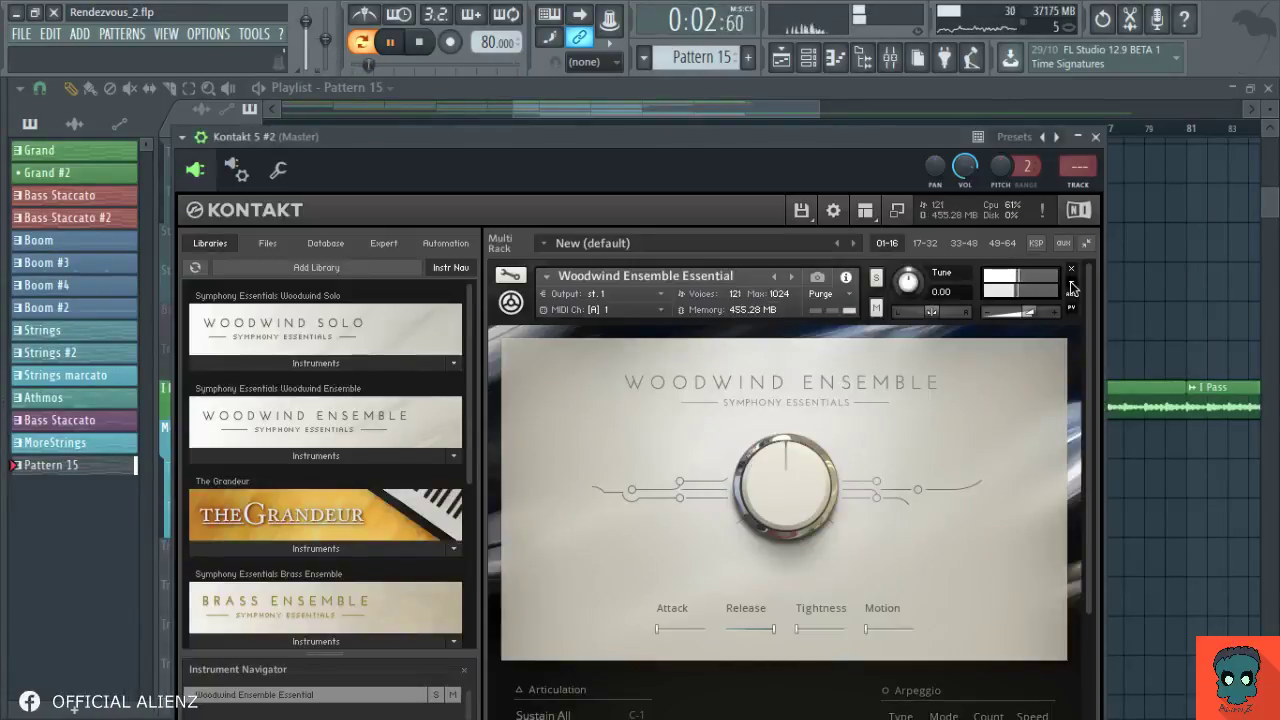
{"action": "left_click_drag", "start_coordinate": [795, 489], "coordinate": [771, 459]}
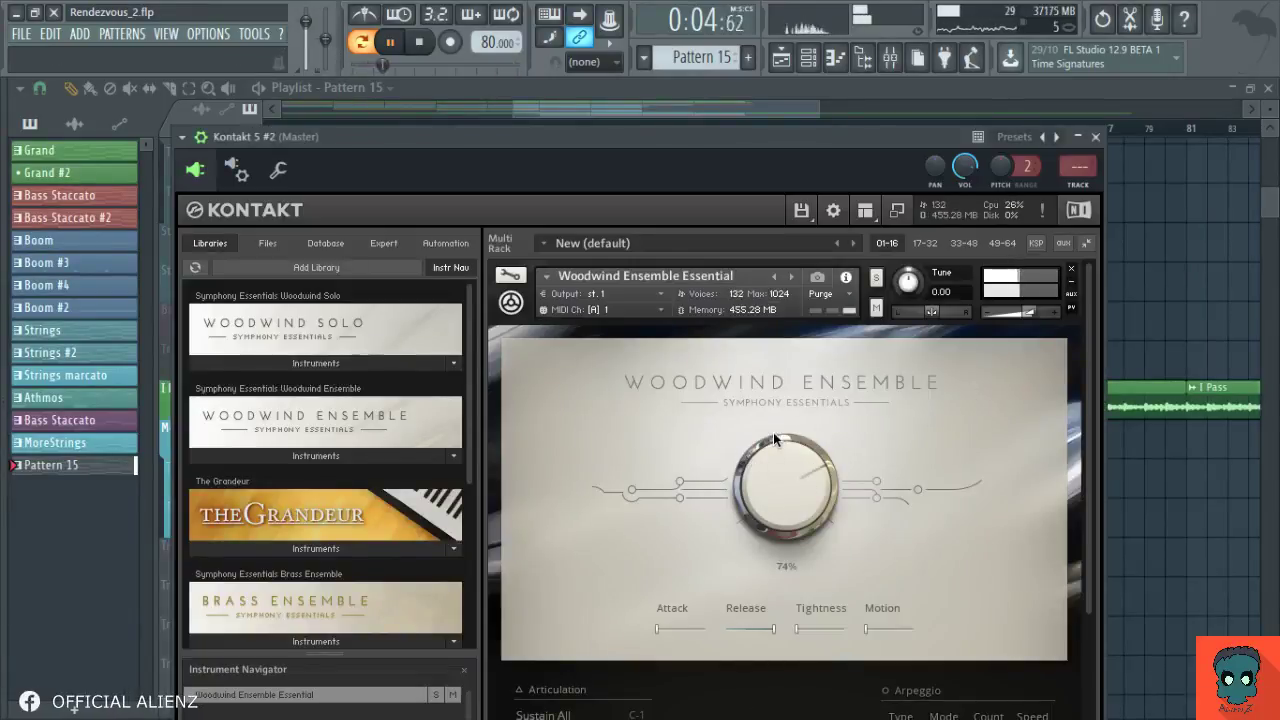
{"action": "mouse_move", "coordinate": [778, 484]}
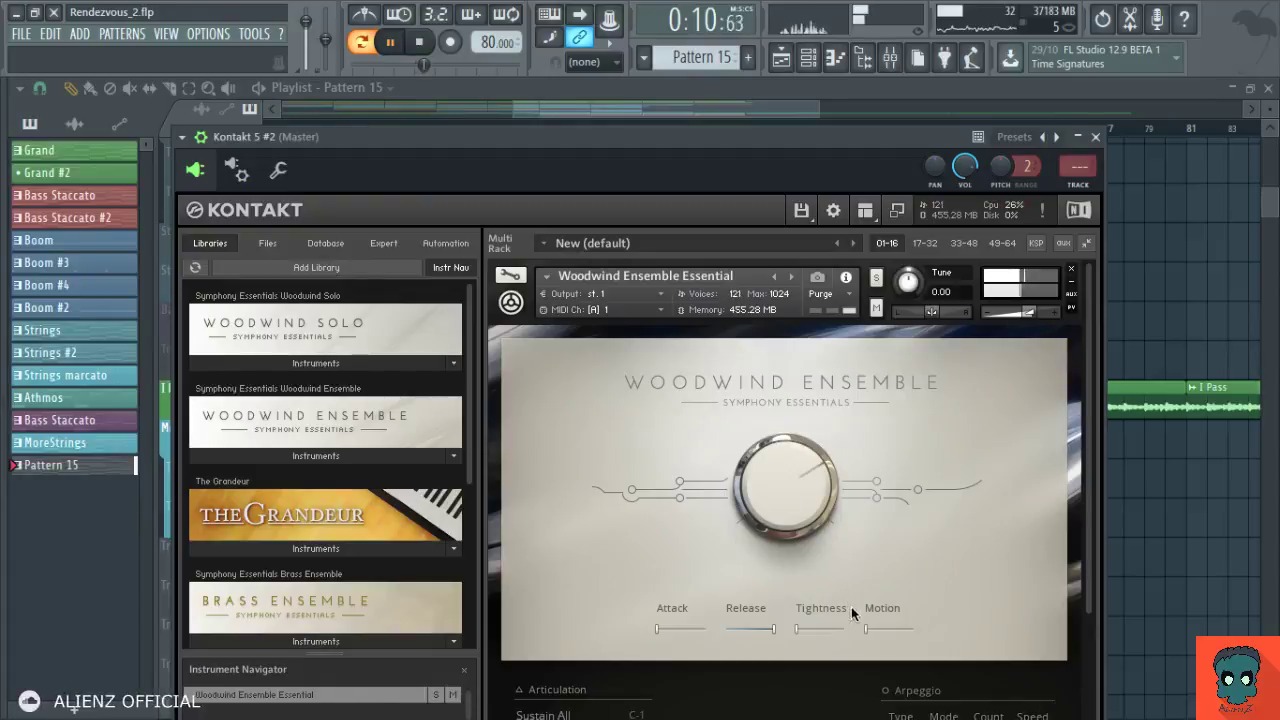
{"action": "mouse_move", "coordinate": [886, 628]}
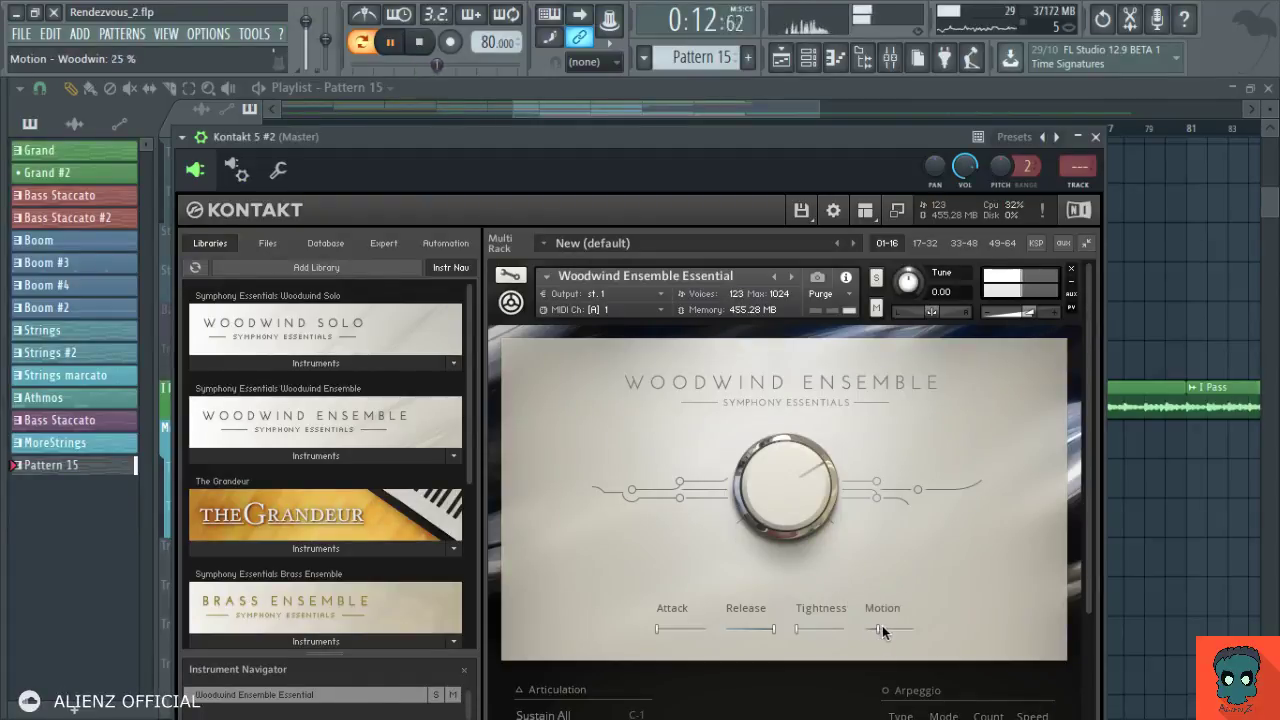
{"action": "left_click_drag", "start_coordinate": [882, 628], "coordinate": [894, 629]}
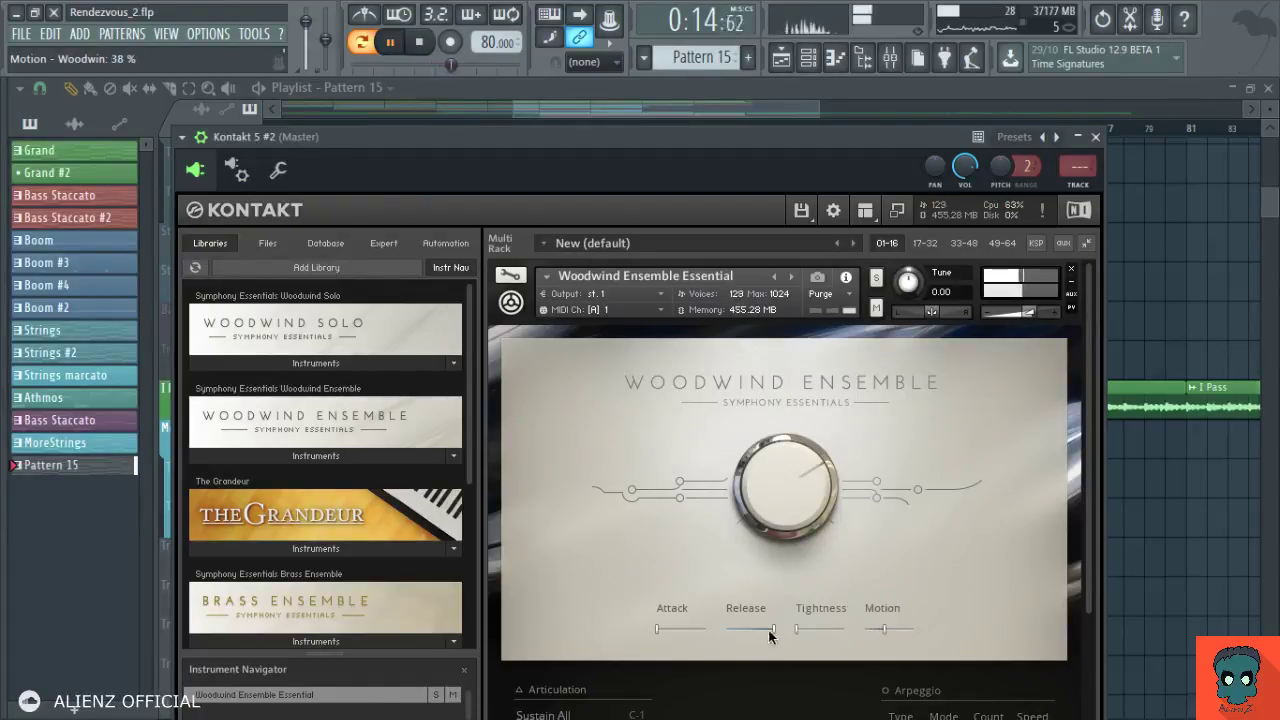
{"action": "left_click_drag", "start_coordinate": [769, 627], "coordinate": [735, 630]}
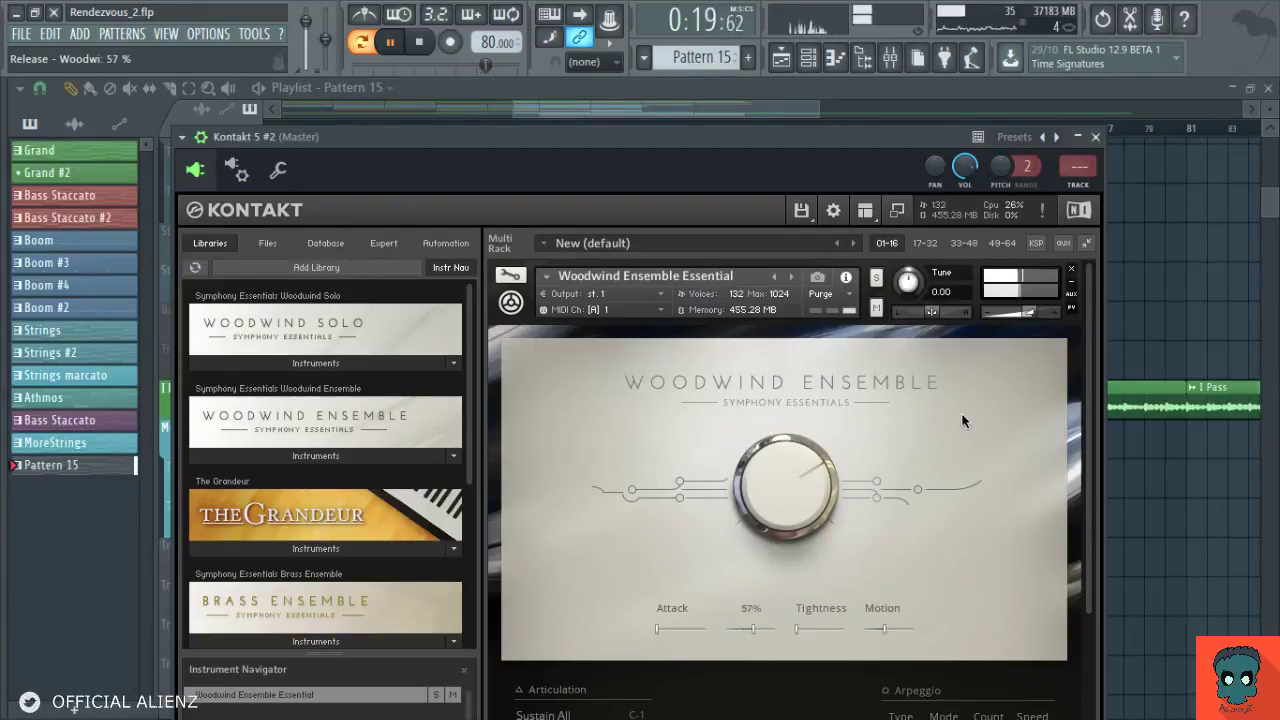
{"action": "left_click", "coordinate": [1071, 288]}
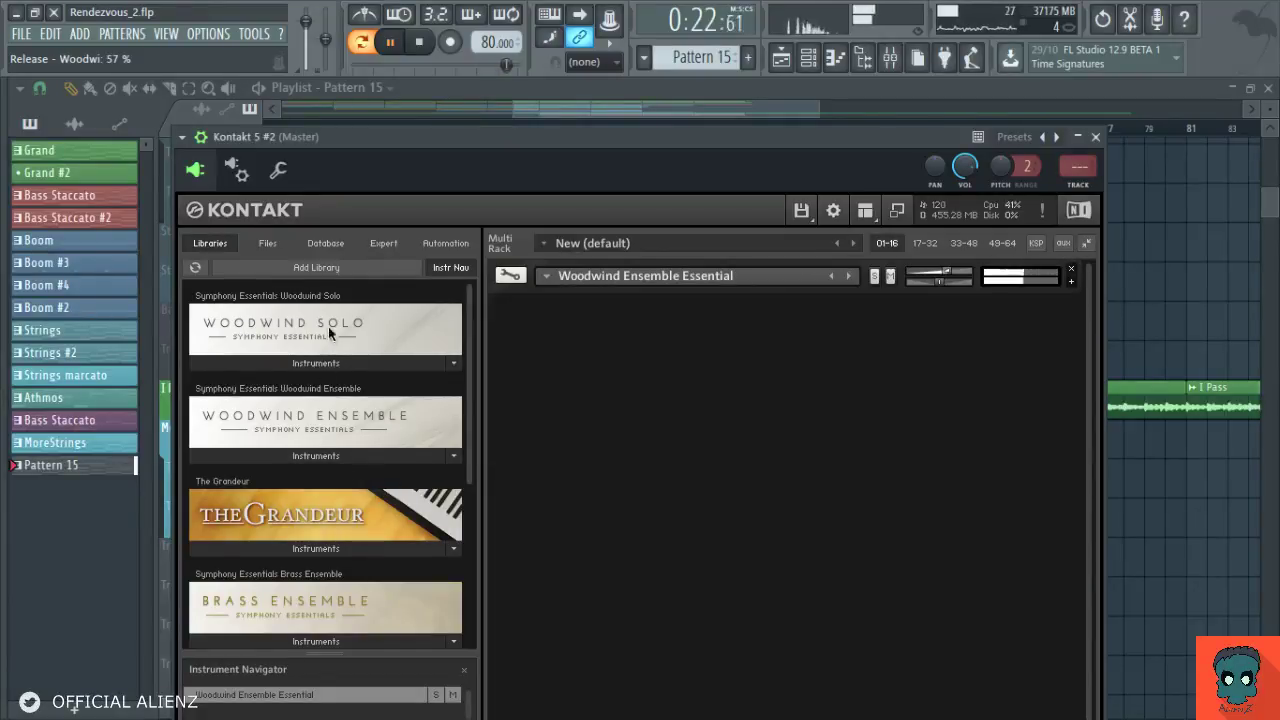
- Load Brass Ensemble Essential.nki alongside the woodwinds in Kontakt 5 #2 and save the project
{"action": "left_click", "coordinate": [341, 642]}
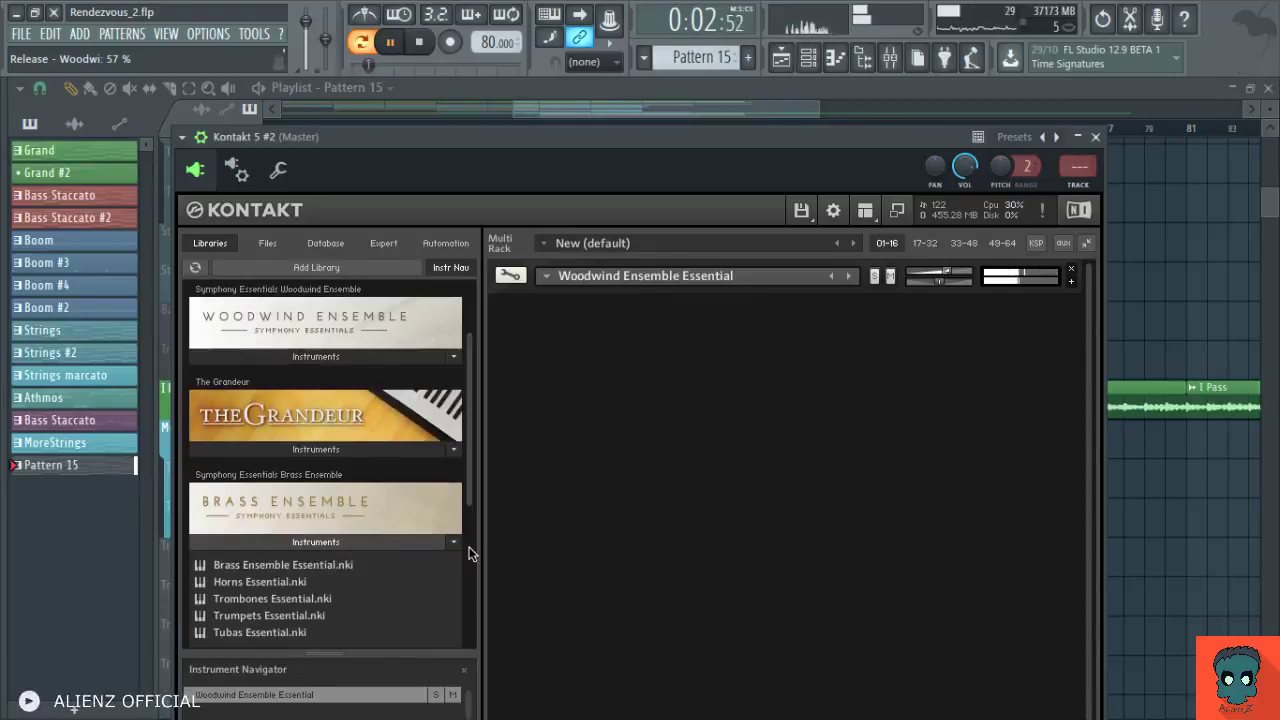
{"action": "scroll", "coordinate": [473, 500], "scroll_direction": "down", "scroll_amount": 3}
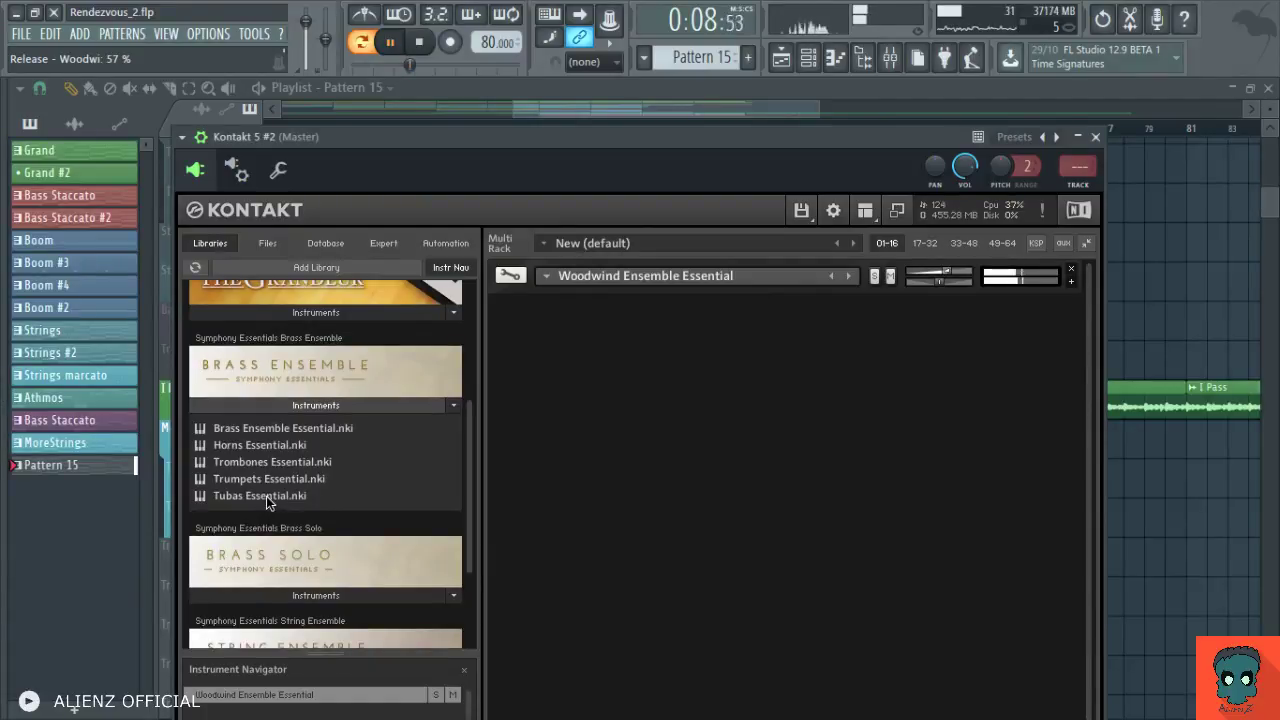
{"action": "left_click", "coordinate": [289, 431]}
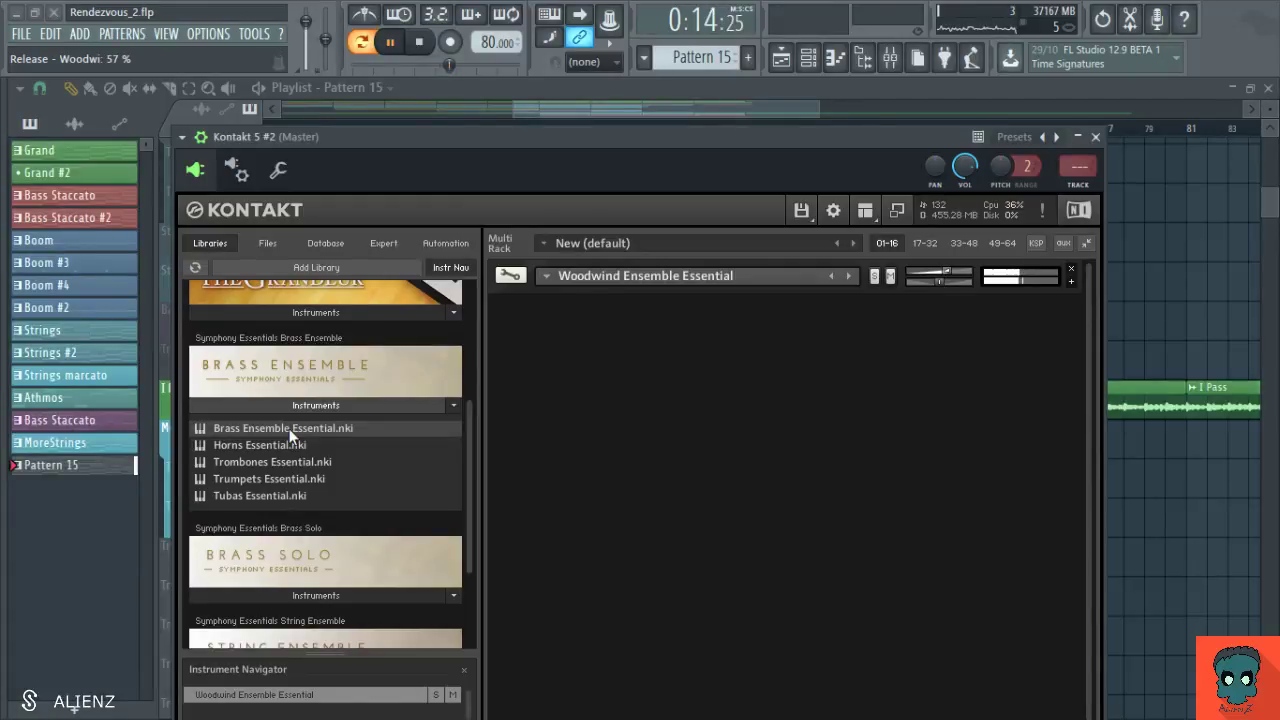
{"action": "double_click", "coordinate": [289, 431]}
{"action": "key", "text": "ctrl+s"}
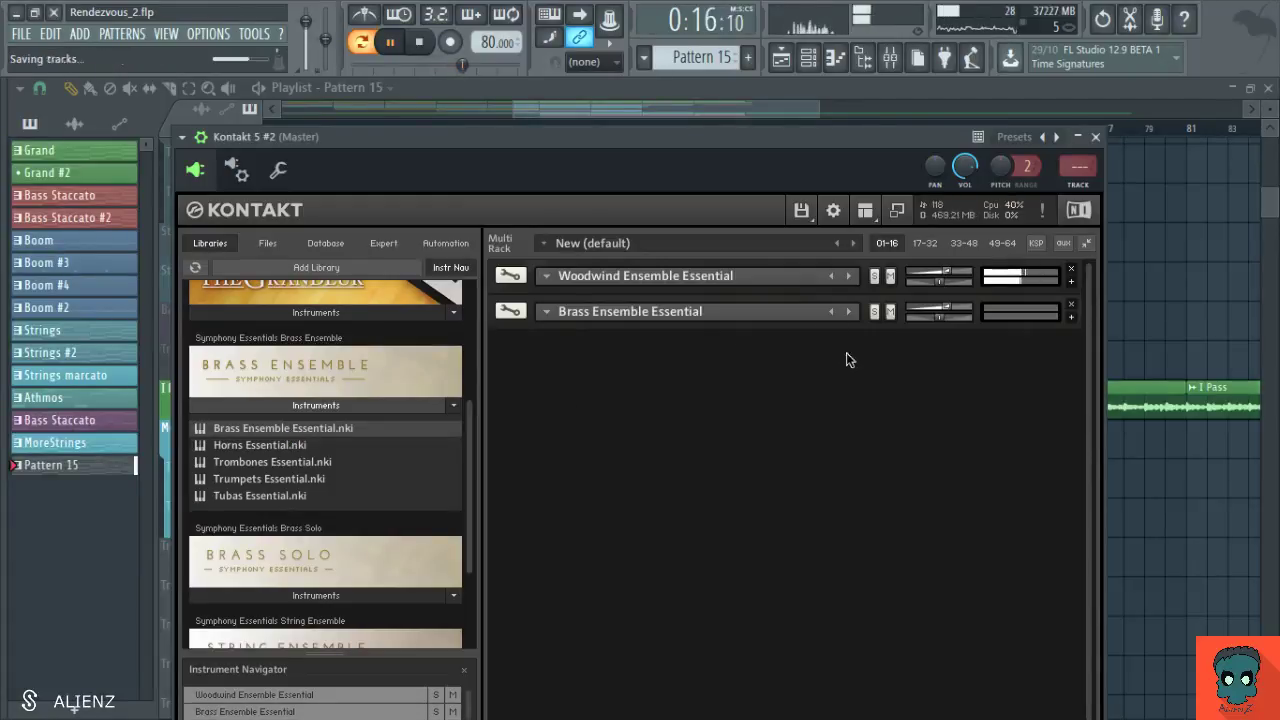
{"action": "key", "text": "space"}
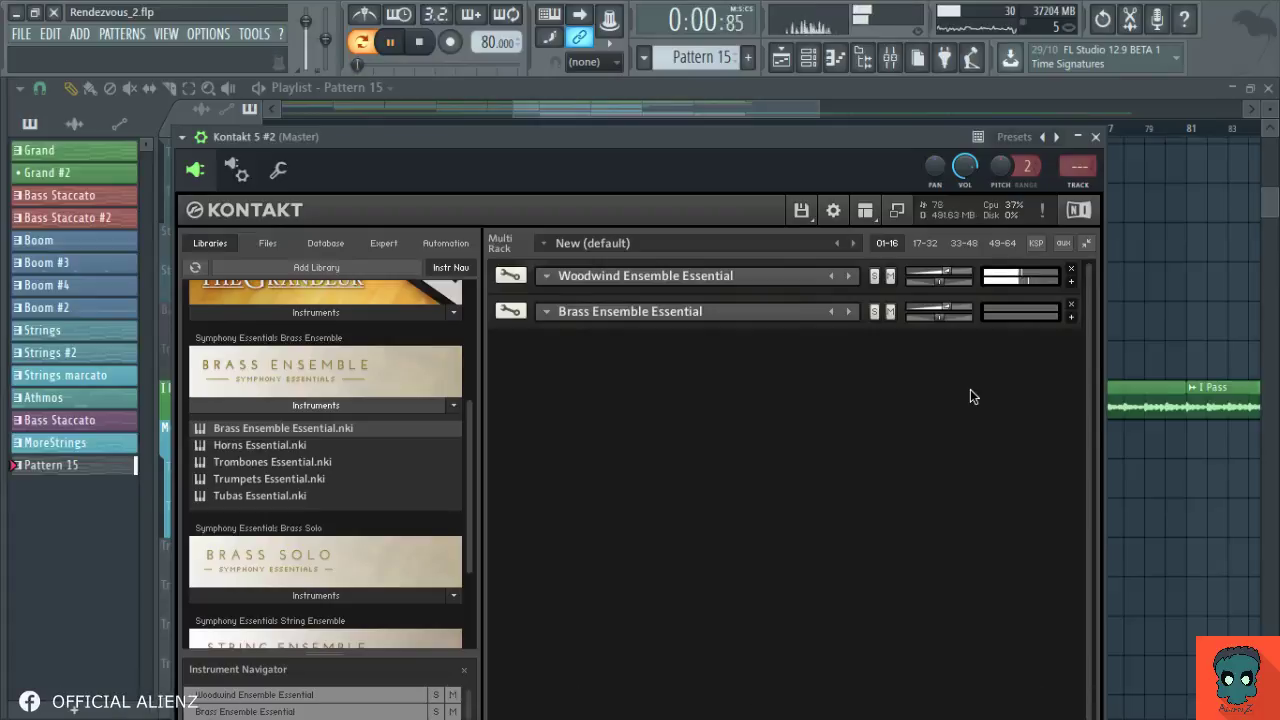
{"action": "key", "text": "space"}
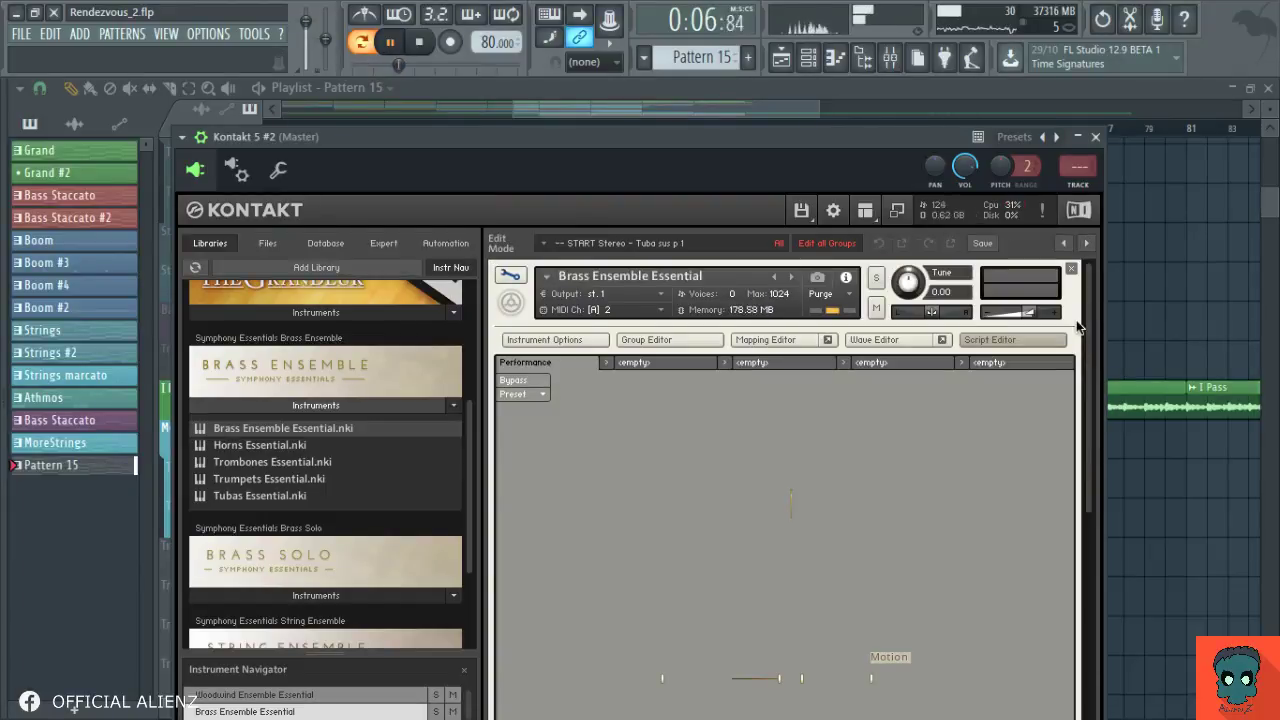
- Leave the Brass Ensemble's edit mode and expand its performance view in the Kontakt 5 #2 rack
{"action": "left_click", "coordinate": [1071, 268]}
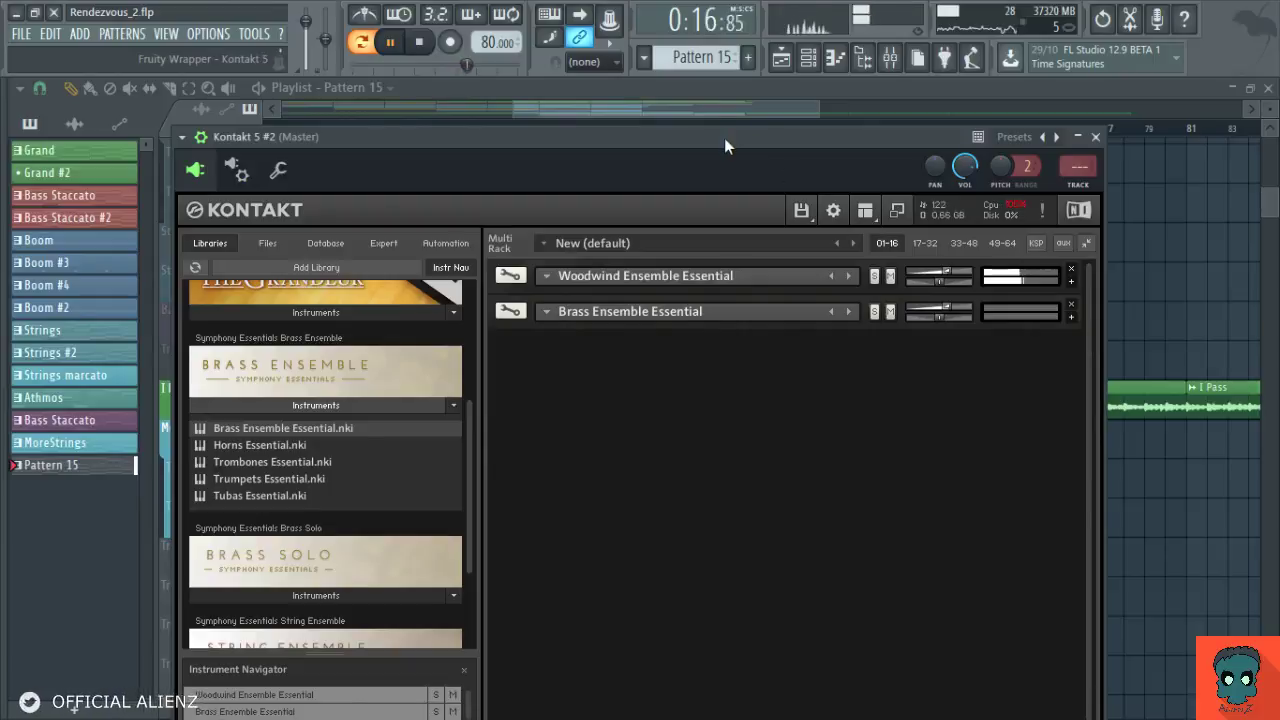
{"action": "left_click_drag", "start_coordinate": [724, 137], "coordinate": [614, 74]}
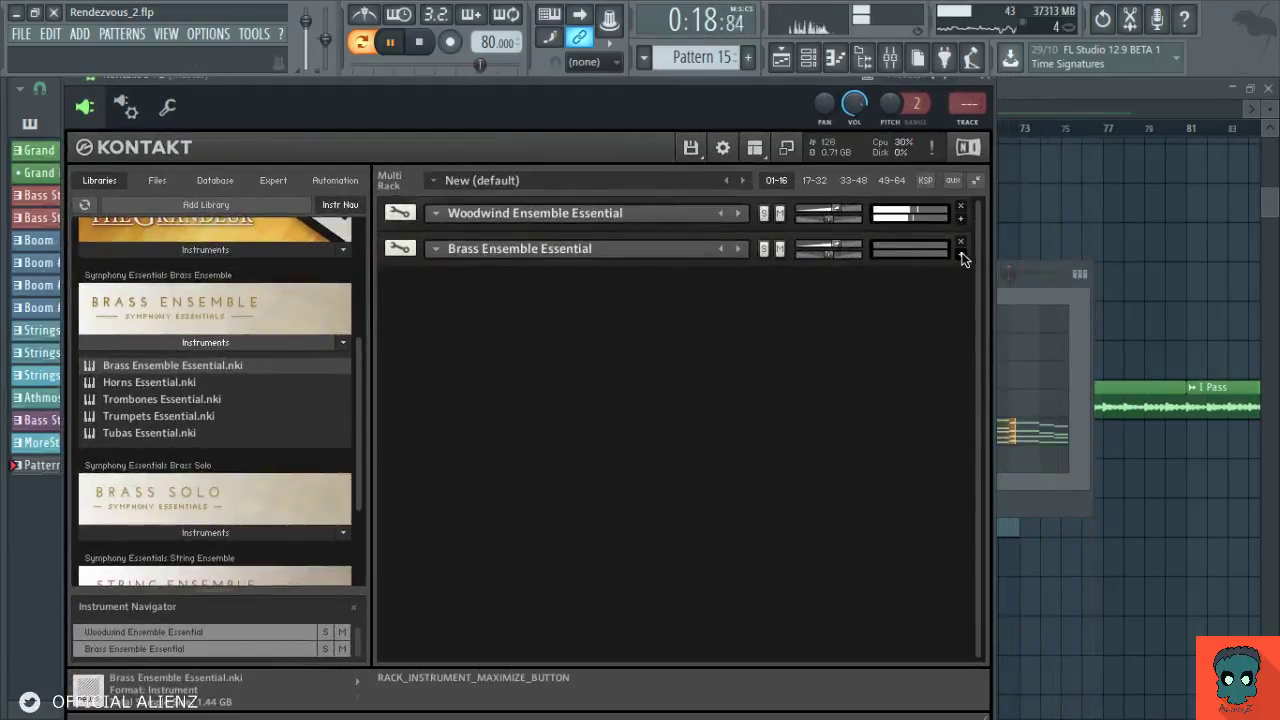
{"action": "left_click", "coordinate": [963, 258]}
{"action": "scroll", "coordinate": [975, 290], "scroll_direction": "down", "scroll_amount": 1}
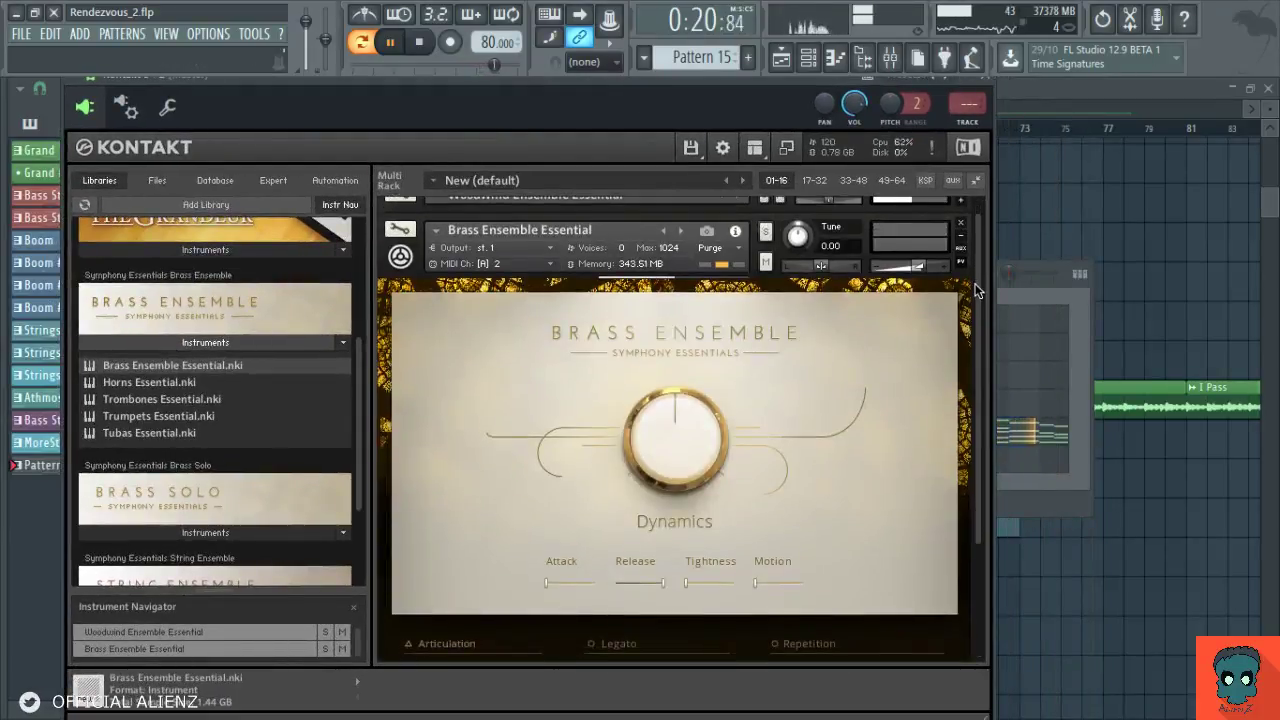
{"action": "left_click_drag", "start_coordinate": [975, 290], "coordinate": [980, 387]}
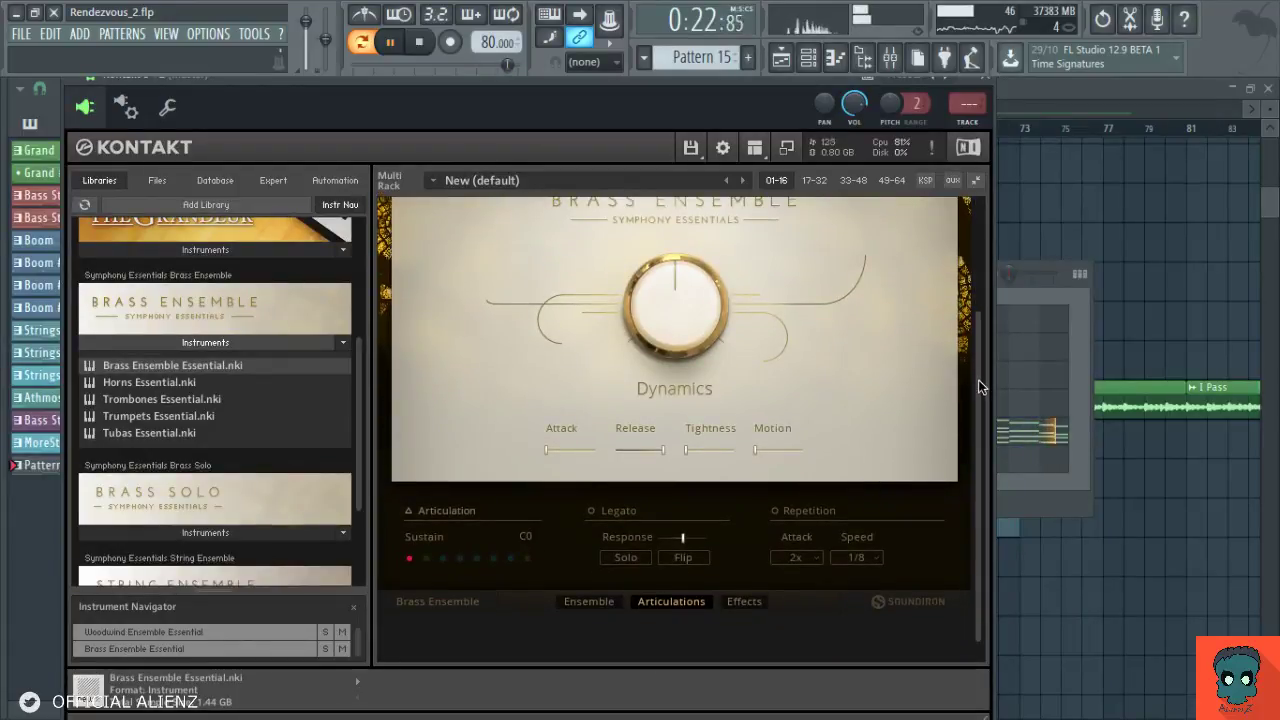
{"action": "scroll", "coordinate": [585, 355], "scroll_direction": "up", "scroll_amount": 3}
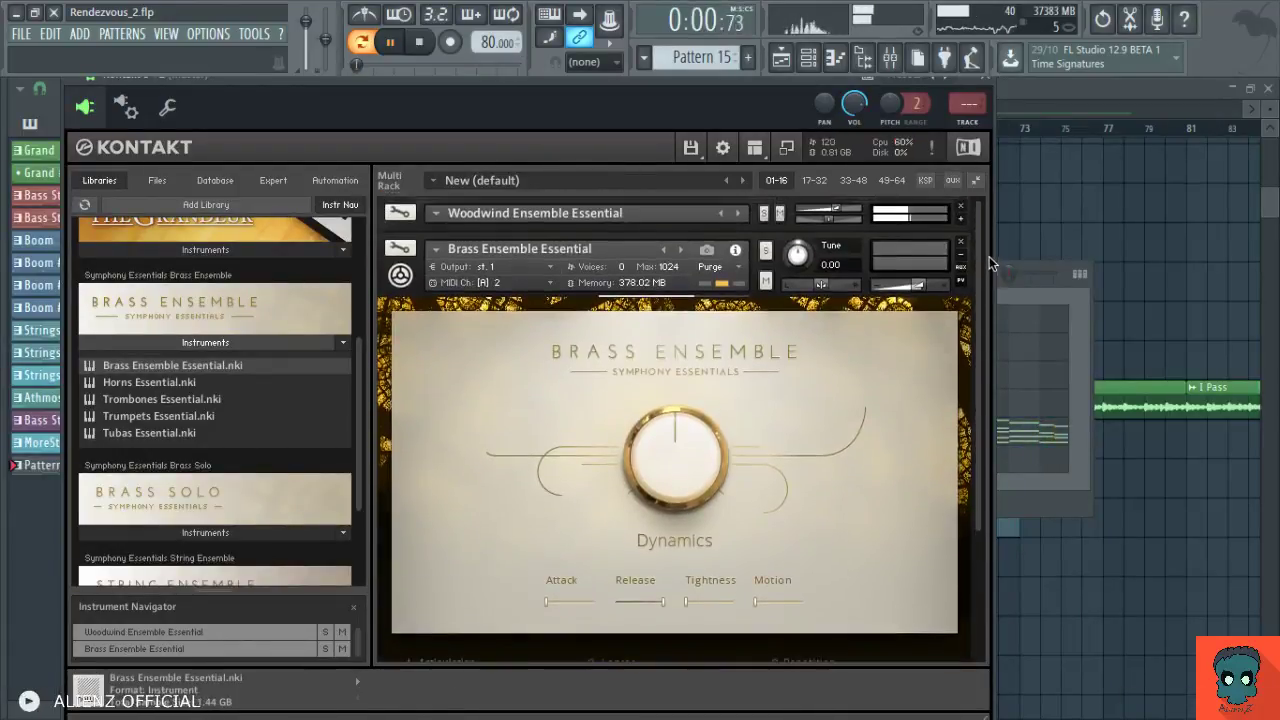
- Set the Brass Ensemble's MIDI channel to Port A channel 1 and its Dynamics to 61%, and close Kontakt 5 #2
{"action": "left_click", "coordinate": [523, 280]}
{"action": "mouse_move", "coordinate": [527, 316]}
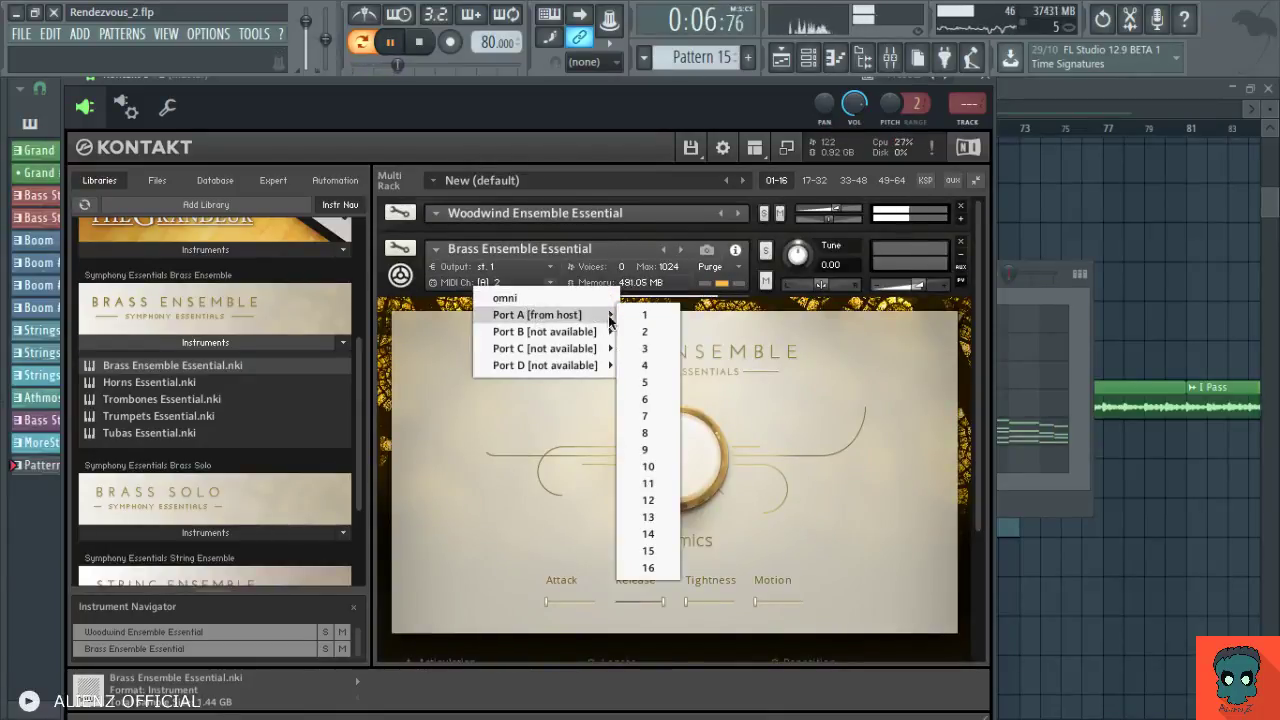
{"action": "left_click", "coordinate": [646, 316]}
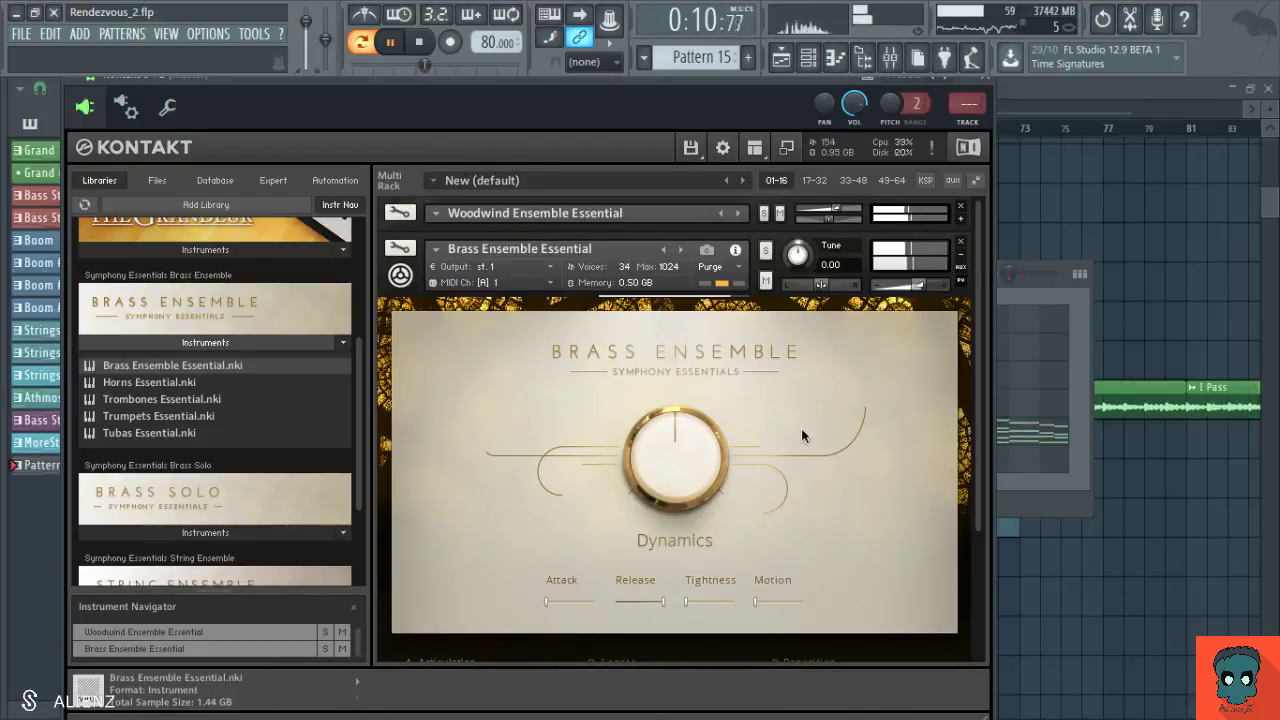
{"action": "mouse_move", "coordinate": [698, 475]}
{"action": "left_mouse_down"}
{"action": "mouse_move", "coordinate": [698, 403]}
{"action": "mouse_move", "coordinate": [697, 452]}
{"action": "left_mouse_up"}
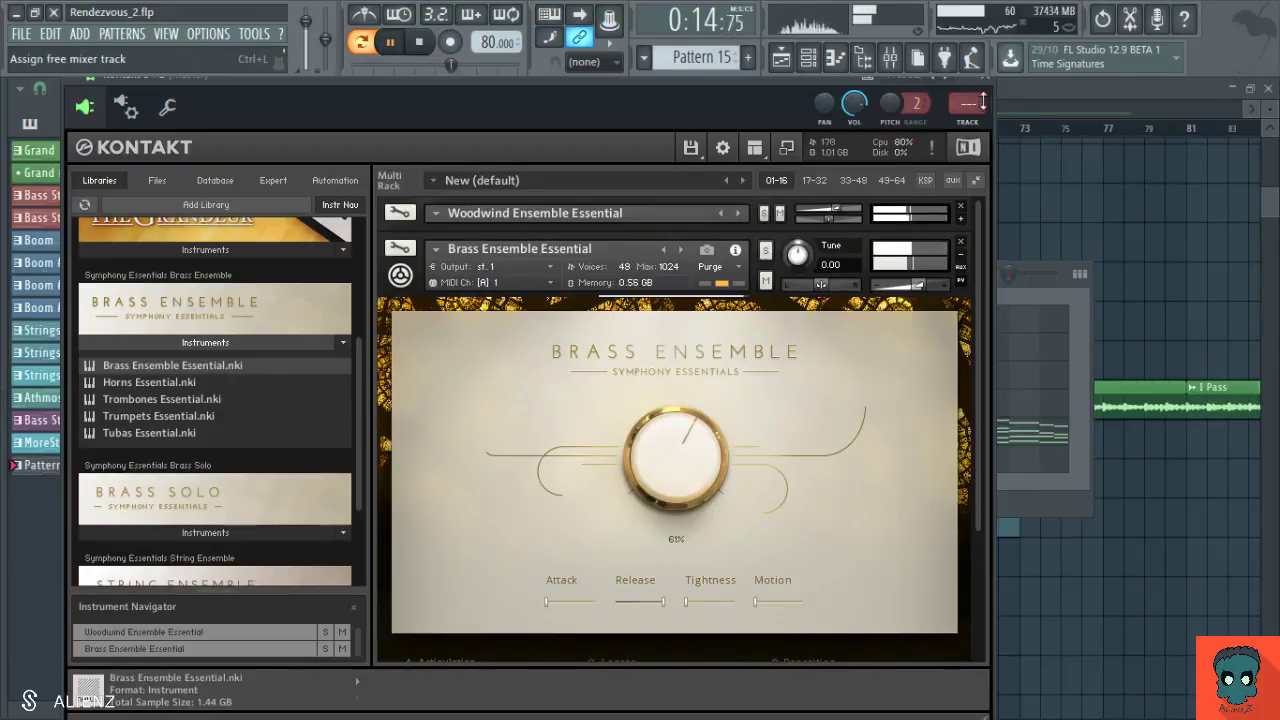
{"action": "left_click", "coordinate": [986, 79]}
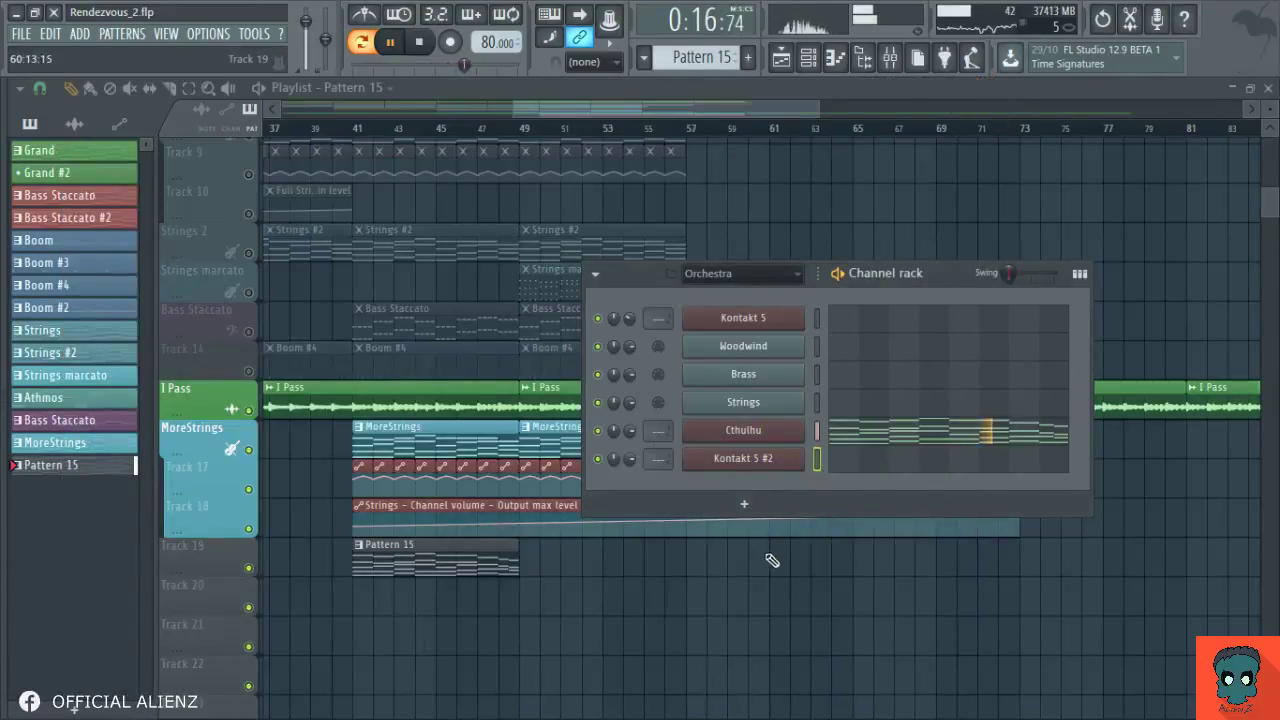
- Duplicate the Pattern 15 clip on Track 19 three times to fill bars 49 to 73
{"action": "key", "text": "F6"}
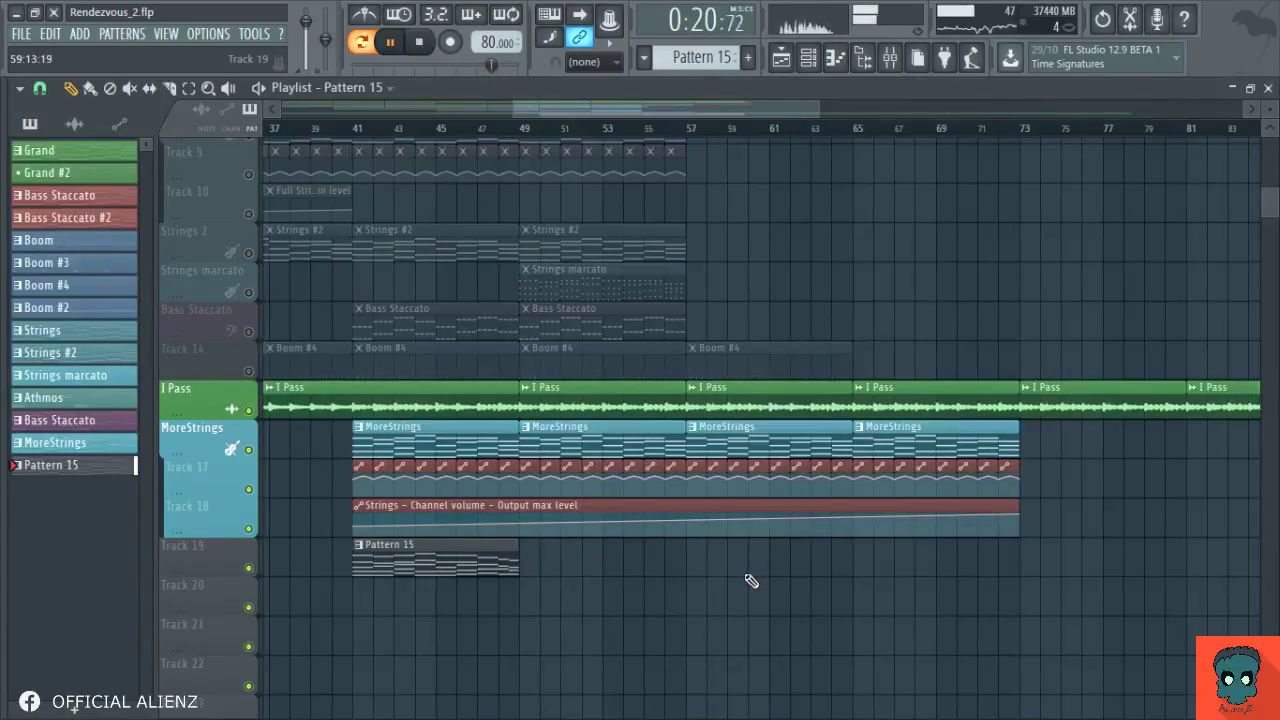
{"action": "left_click", "coordinate": [820, 60]}
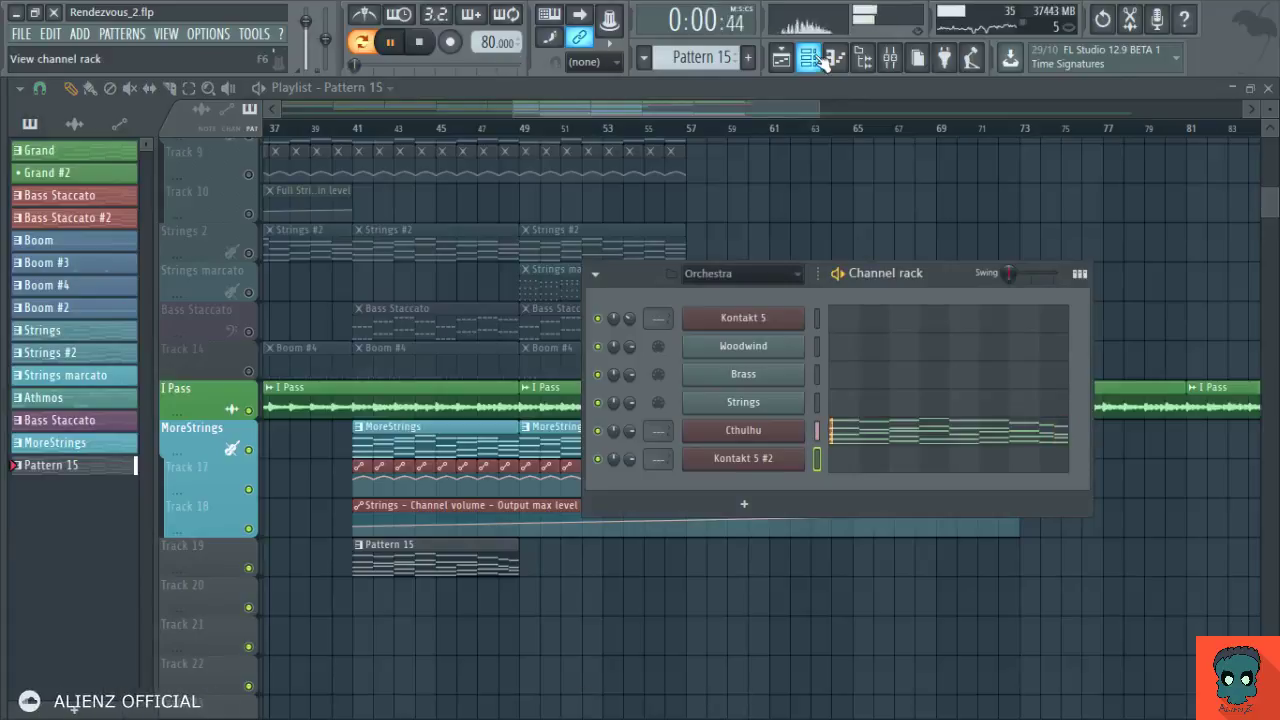
{"action": "key", "text": "F6"}
{"action": "scroll", "coordinate": [669, 543], "scroll_direction": "down", "scroll_amount": 3}
{"action": "left_click_drag", "start_coordinate": [629, 503], "coordinate": [457, 434]}
{"action": "key", "text": "ctrl+b"}
{"action": "key", "text": "ctrl+b"}
{"action": "key", "text": "ctrl+b"}
{"action": "left_click", "coordinate": [589, 515]}
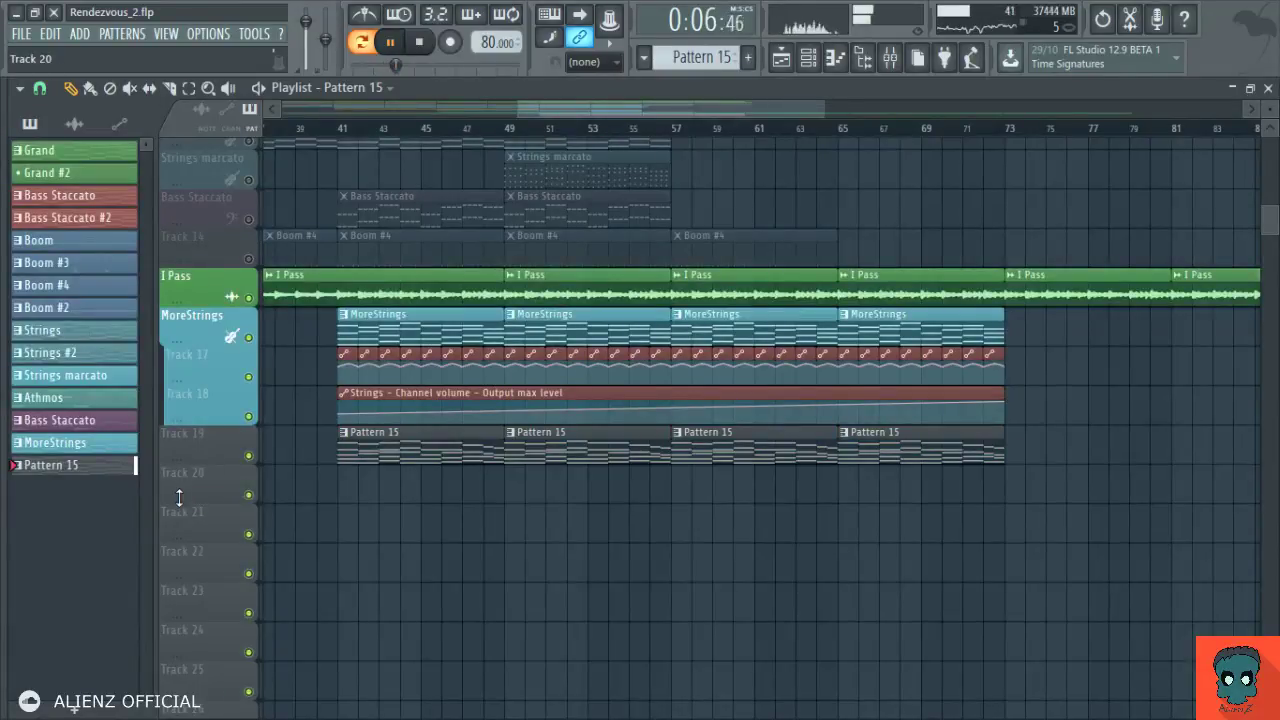
- Group Track 20 with Track 19, select bars 41 to 73 on the playlist timeline and stop playback
{"action": "left_click_drag", "start_coordinate": [177, 497], "coordinate": [192, 348]}
{"action": "left_click_drag", "start_coordinate": [347, 140], "coordinate": [1012, 137]}
{"action": "key", "text": "space"}
- Examine the Woodwind Ensemble's central knob, Attack and Release settings in Kontakt 5 #2
{"action": "left_click", "coordinate": [808, 58]}
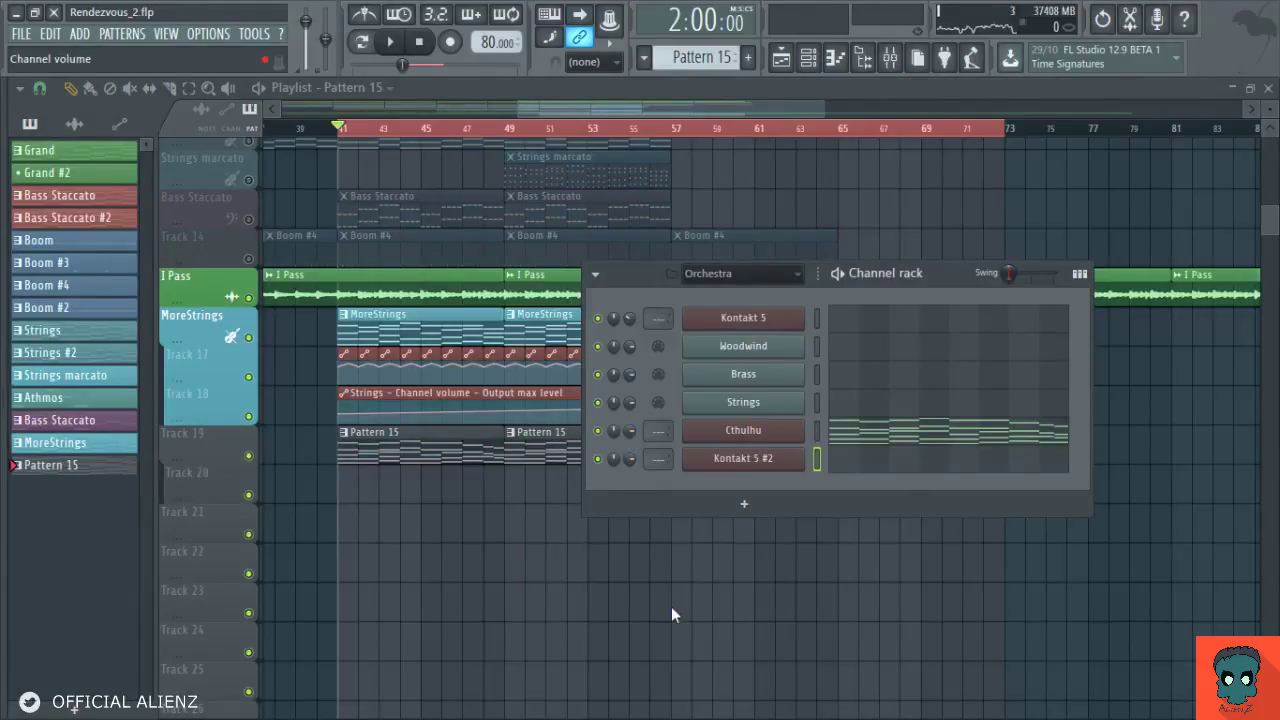
{"action": "left_click", "coordinate": [900, 440]}
{"action": "key", "text": "F7"}
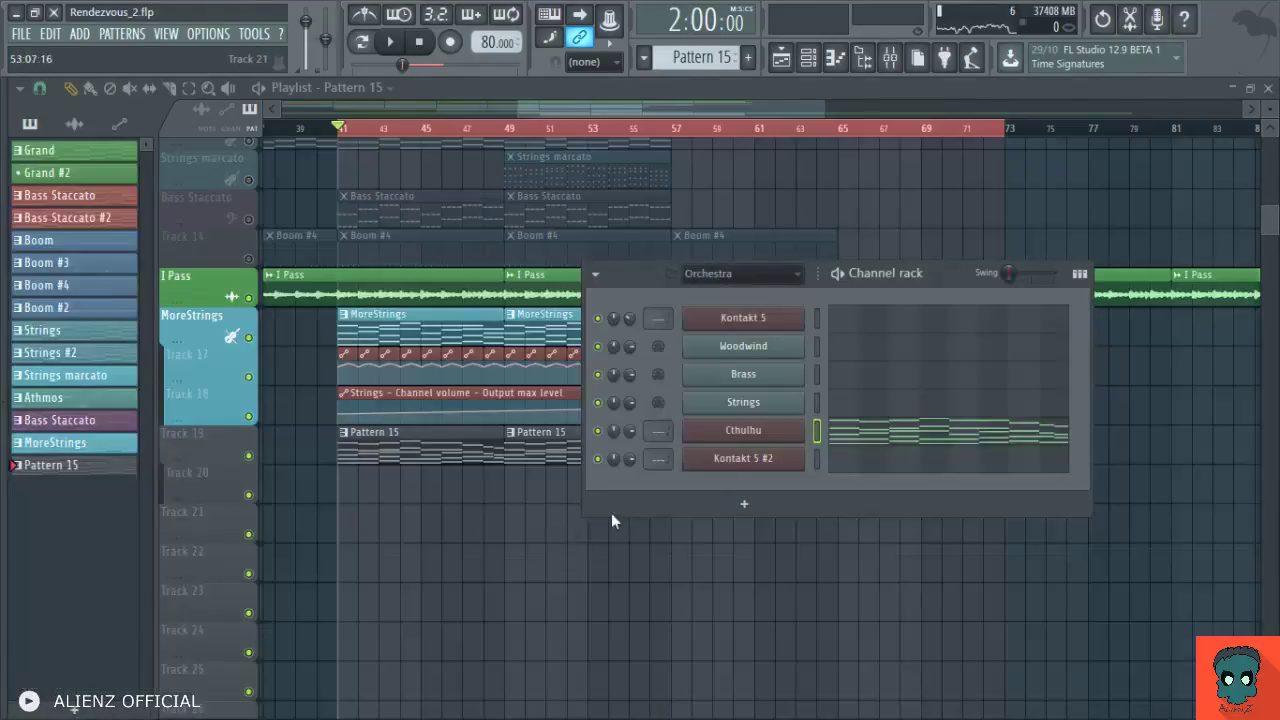
{"action": "left_click", "coordinate": [744, 460]}
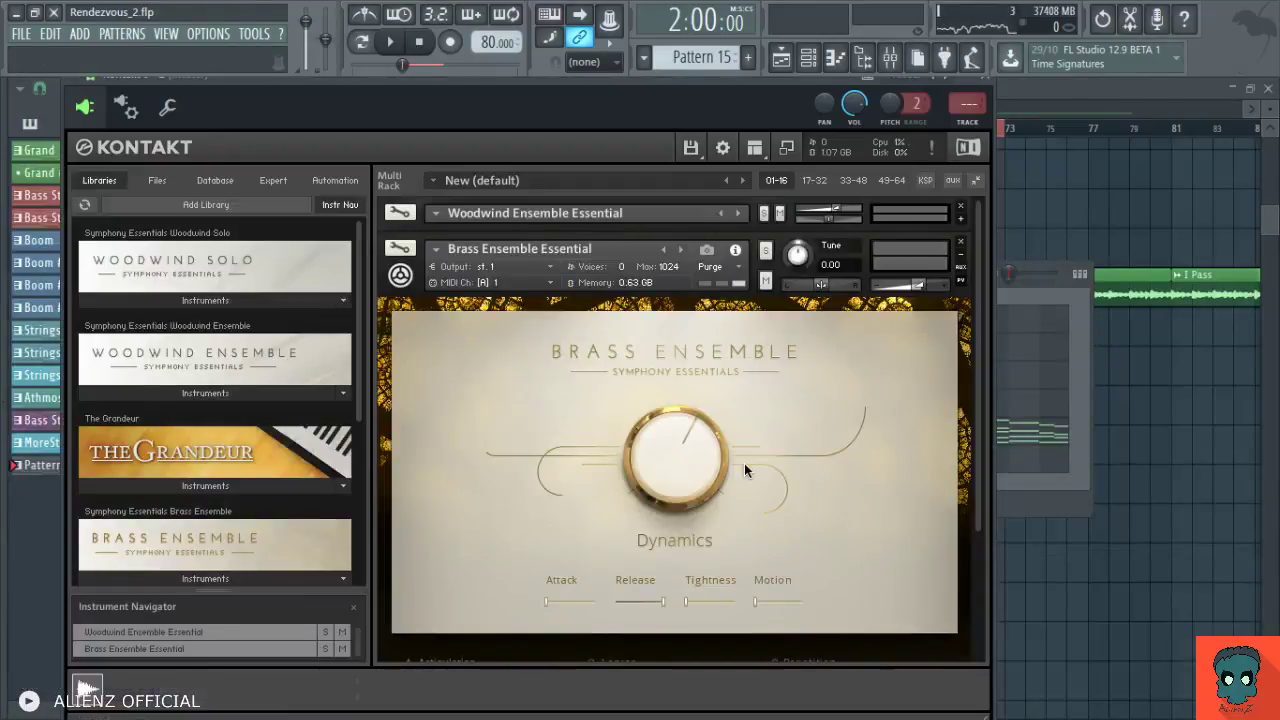
{"action": "left_click", "coordinate": [961, 220]}
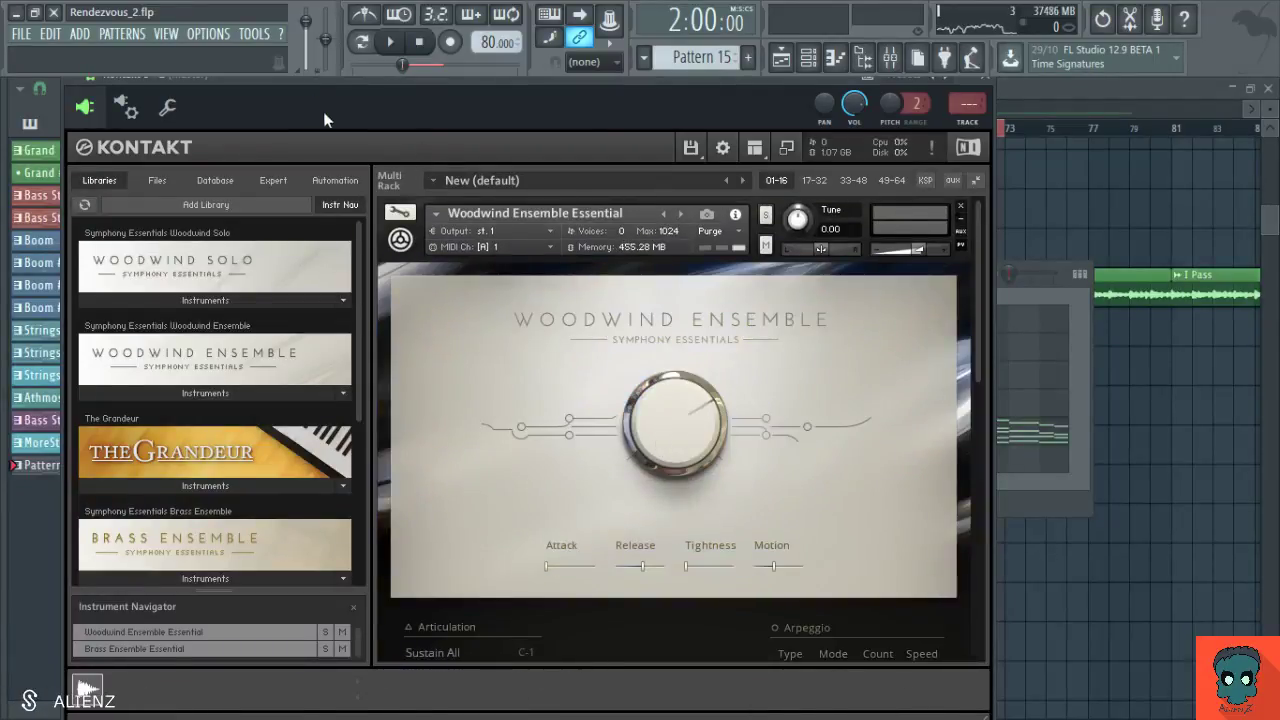
{"action": "key", "text": "Escape"}
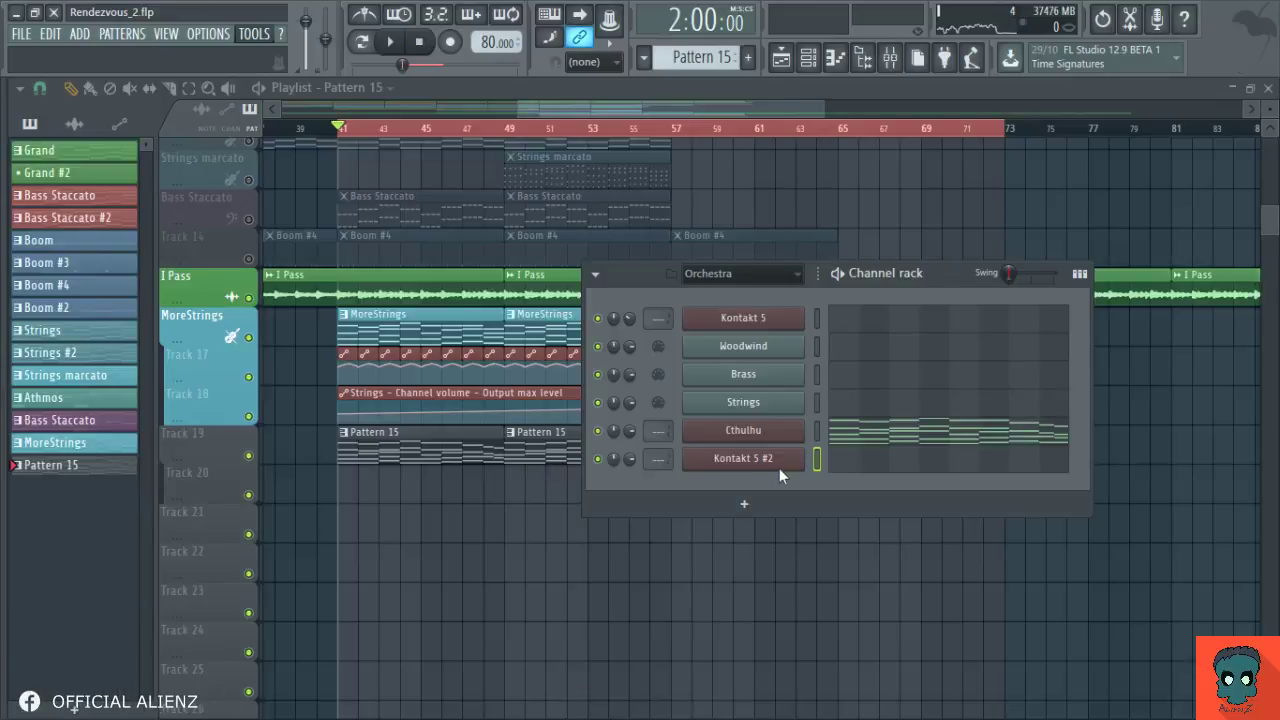
{"action": "left_click", "coordinate": [755, 432]}
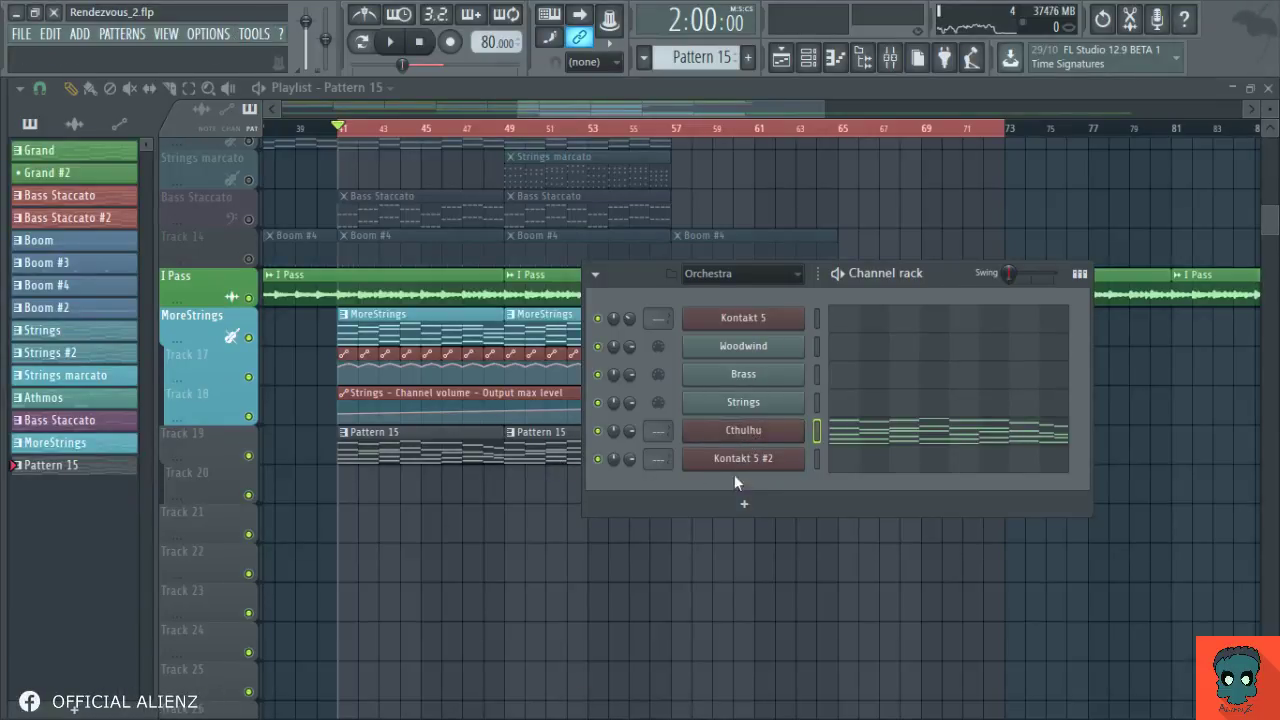
{"action": "left_click", "coordinate": [743, 457]}
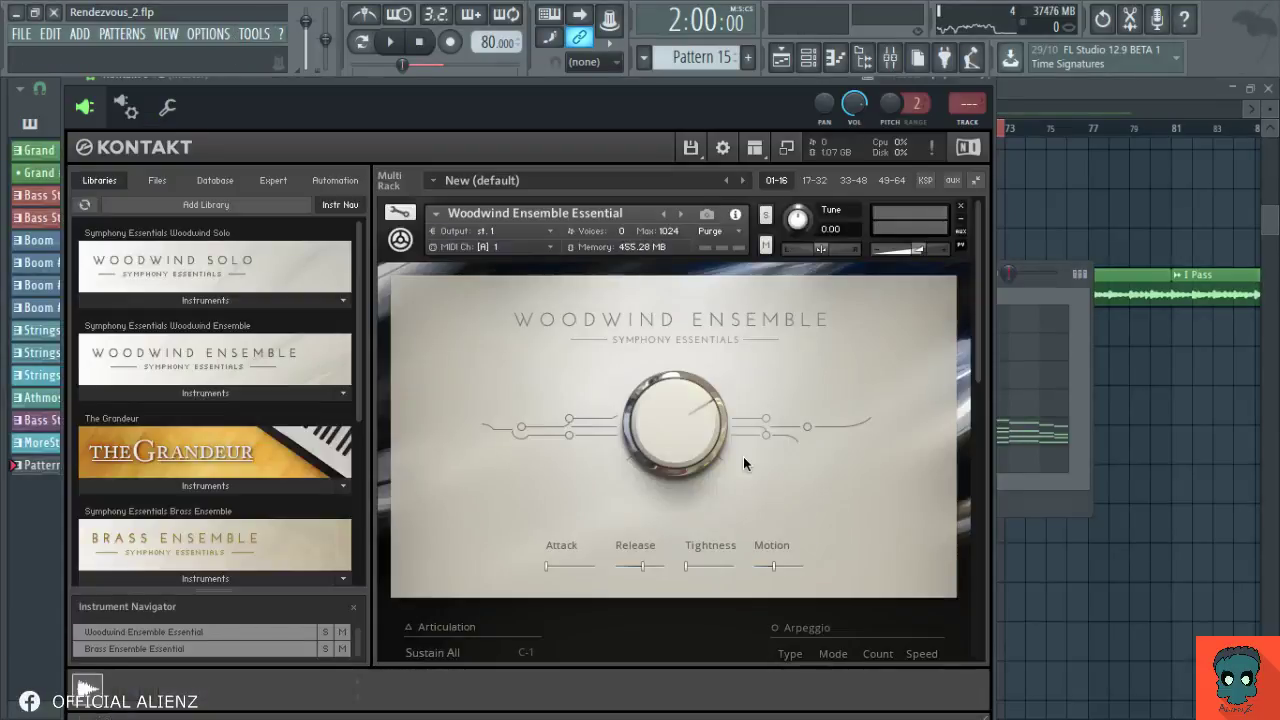
{"action": "left_click", "coordinate": [644, 566]}
{"action": "mouse_move", "coordinate": [672, 450]}
{"action": "left_mouse_down"}
{"action": "mouse_move", "coordinate": [679, 492]}
{"action": "mouse_move", "coordinate": [667, 451]}
{"action": "left_mouse_up"}
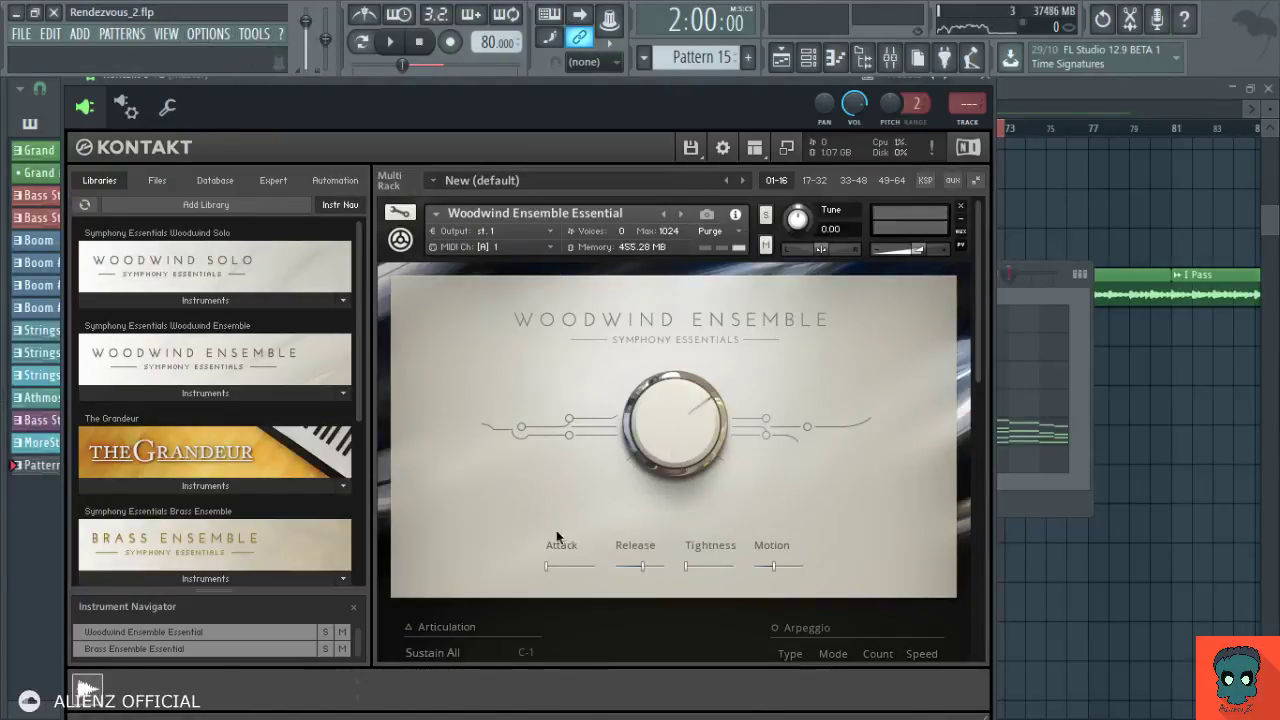
{"action": "left_click", "coordinate": [639, 566]}
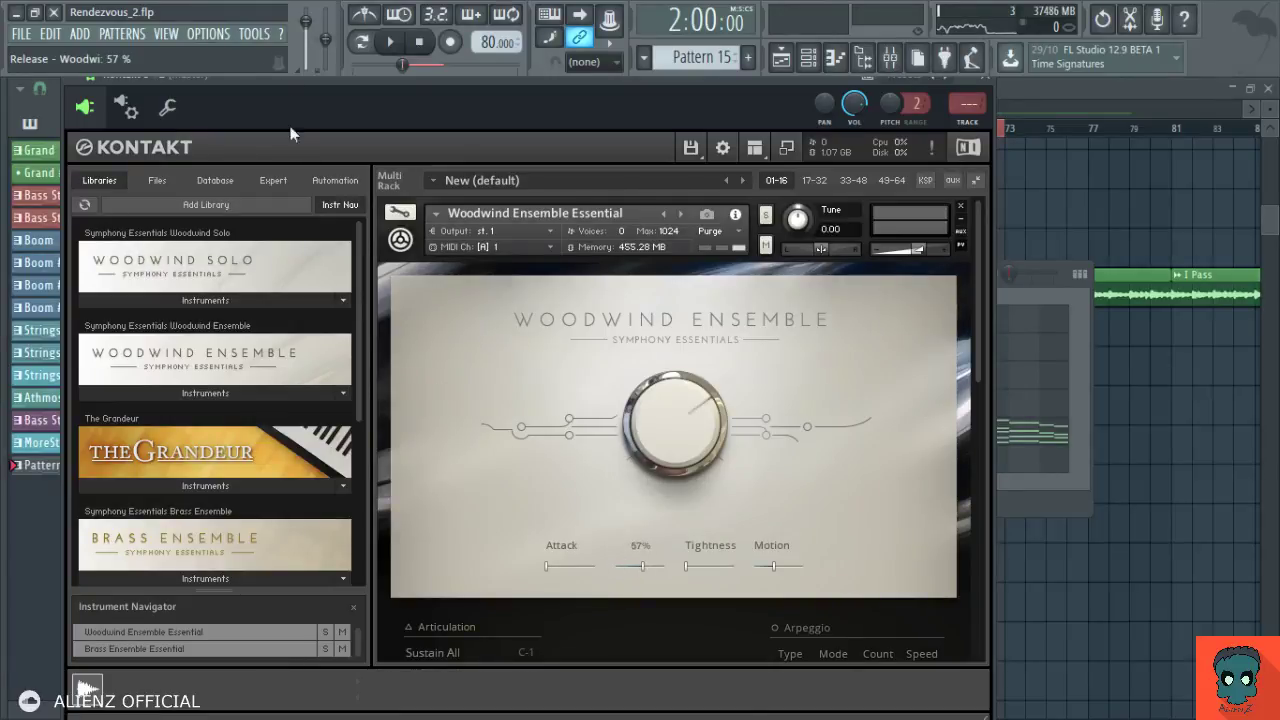
{"action": "left_click", "coordinate": [559, 566]}
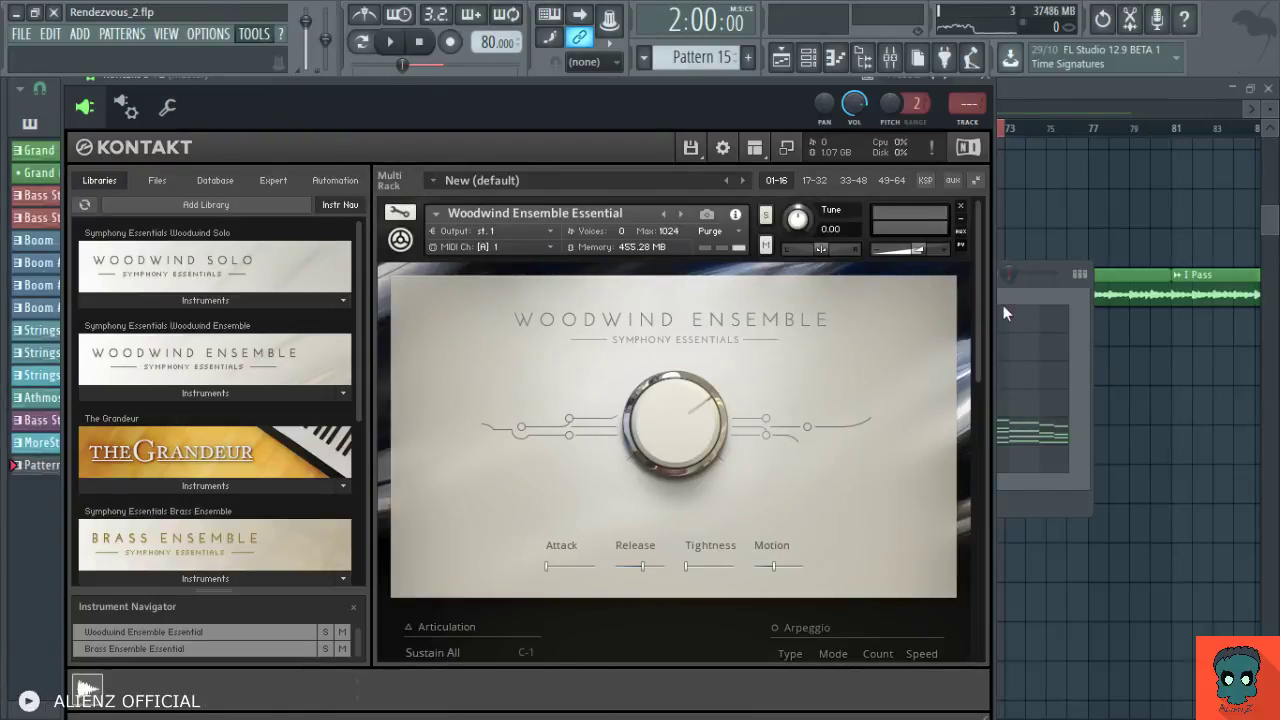
{"action": "left_click", "coordinate": [958, 227]}
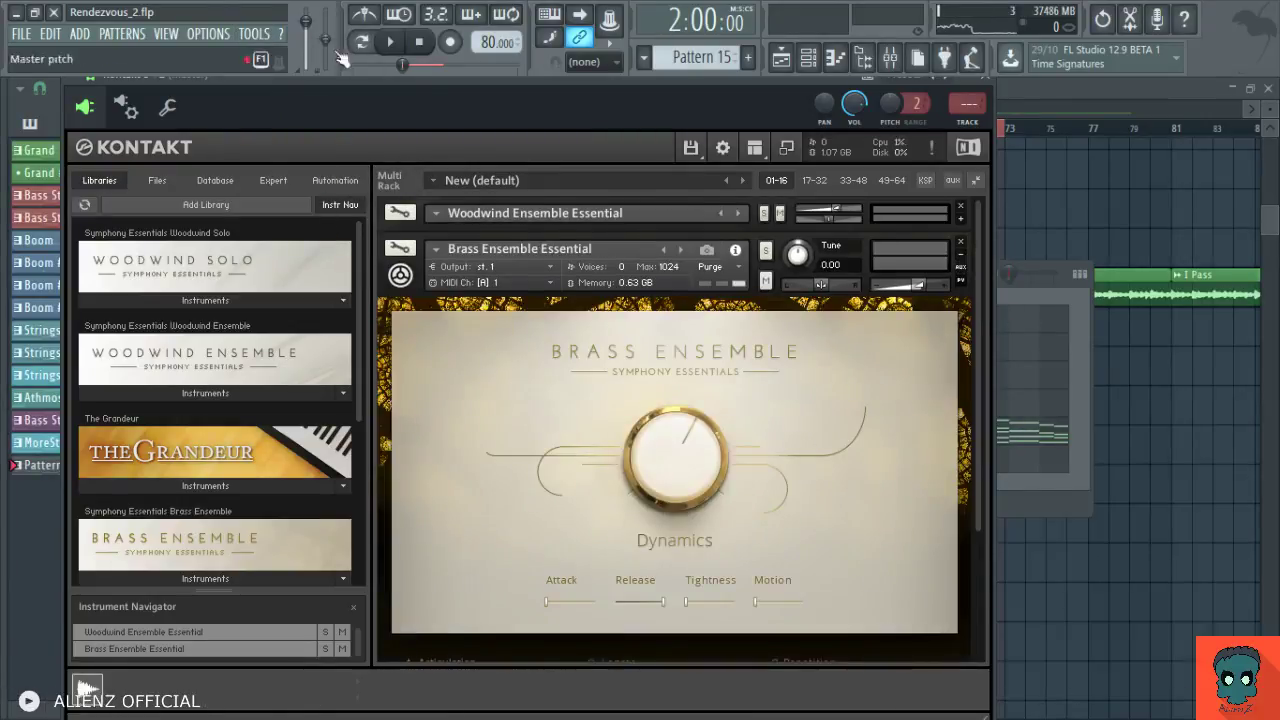
- During playback, set the Brass Ensemble's Motion to about 28% and Release to 33%, and collapse the instrument
{"action": "key", "text": "space"}
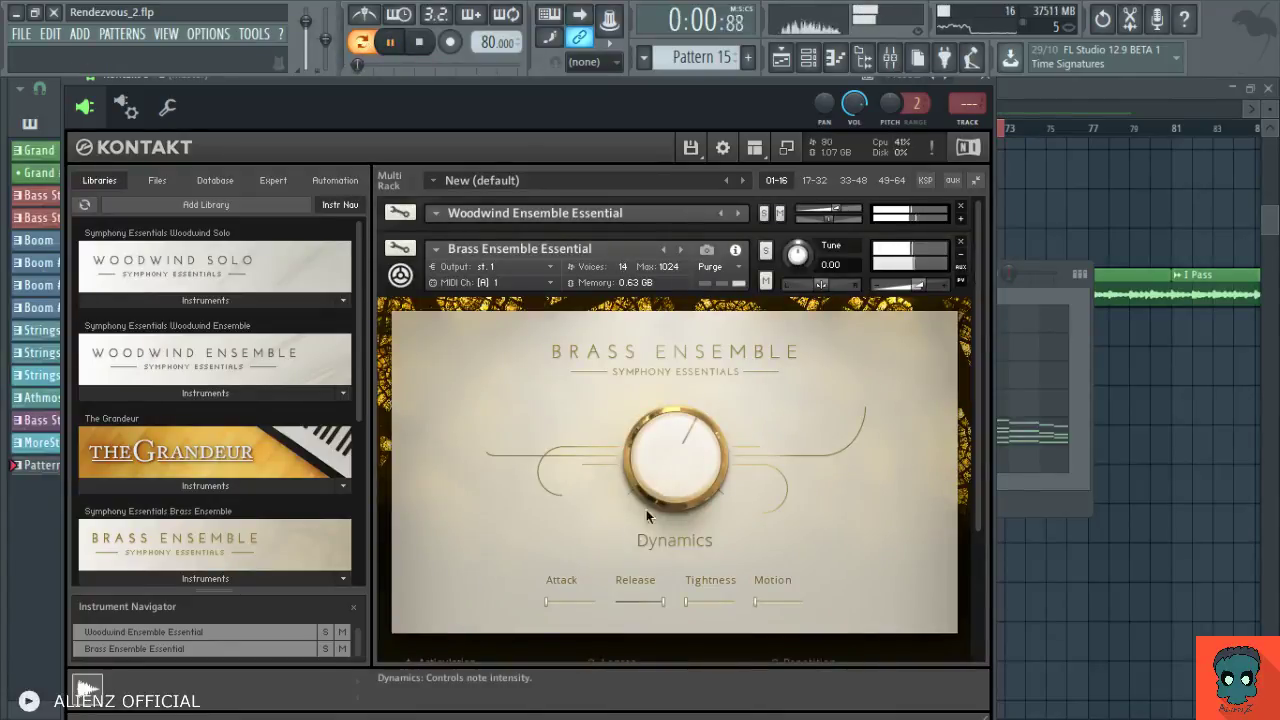
{"action": "left_click", "coordinate": [659, 602]}
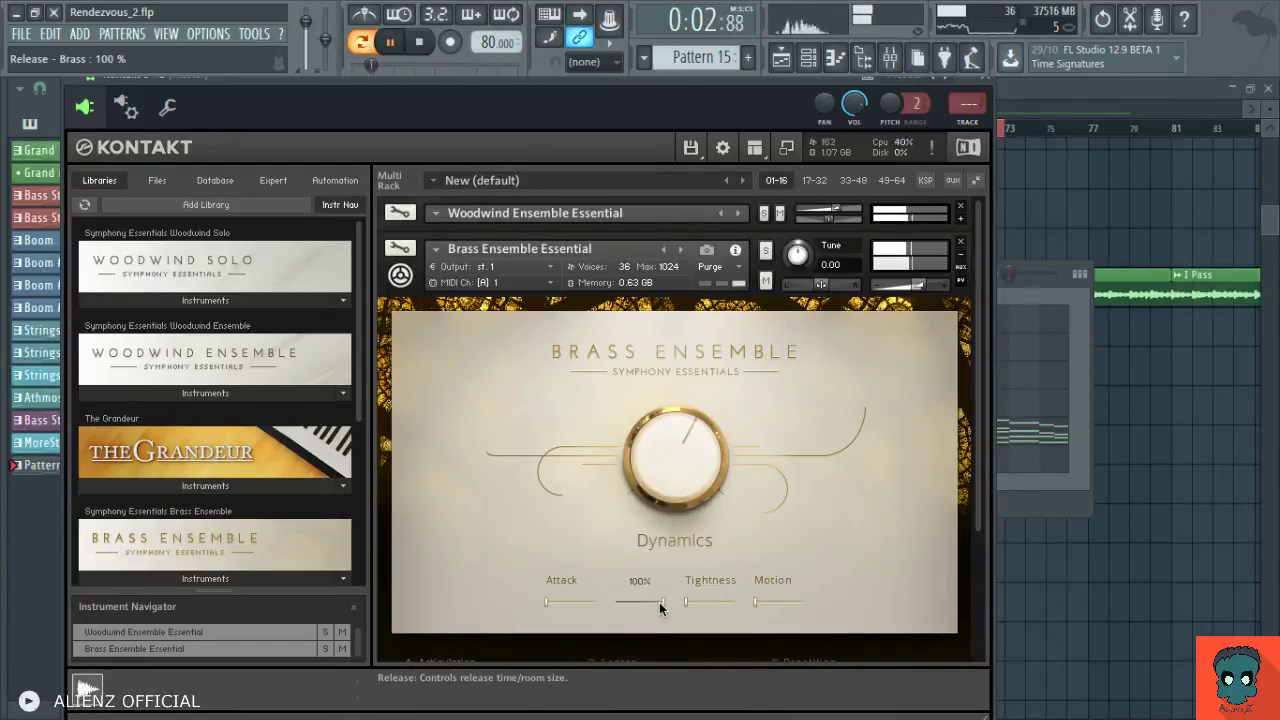
{"action": "left_click_drag", "start_coordinate": [751, 603], "coordinate": [790, 604]}
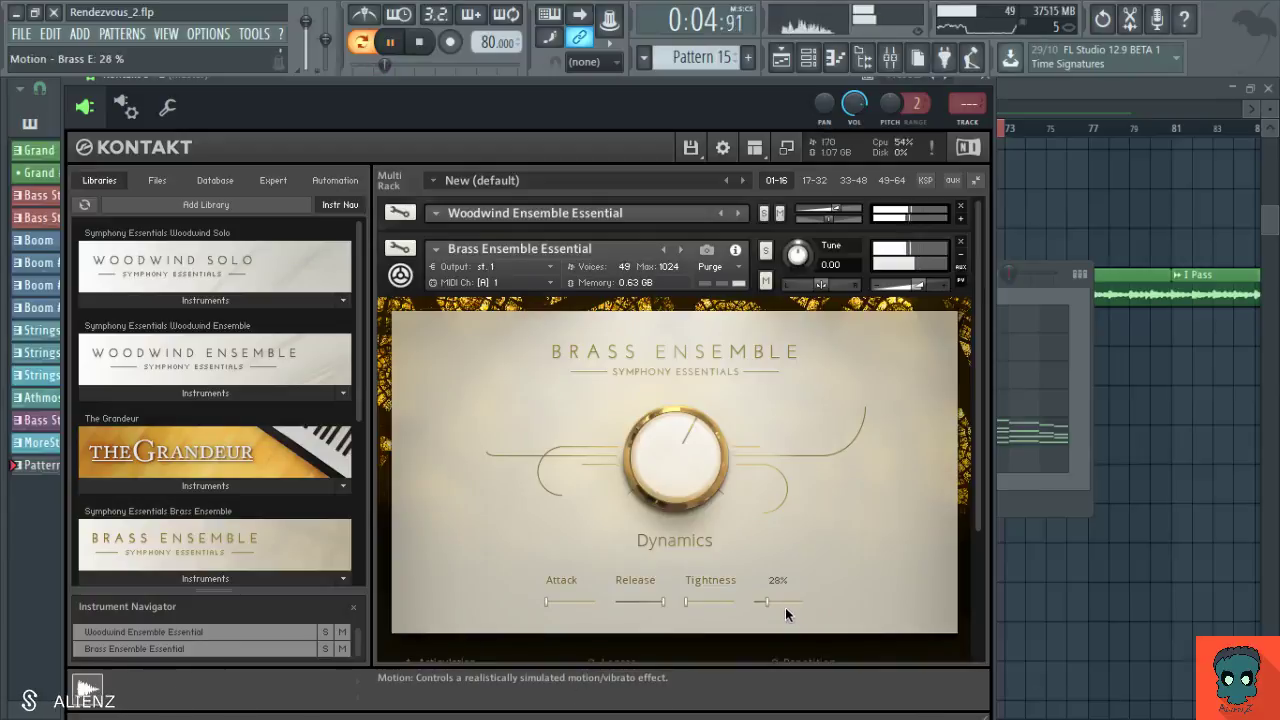
{"action": "left_click_drag", "start_coordinate": [668, 601], "coordinate": [575, 615]}
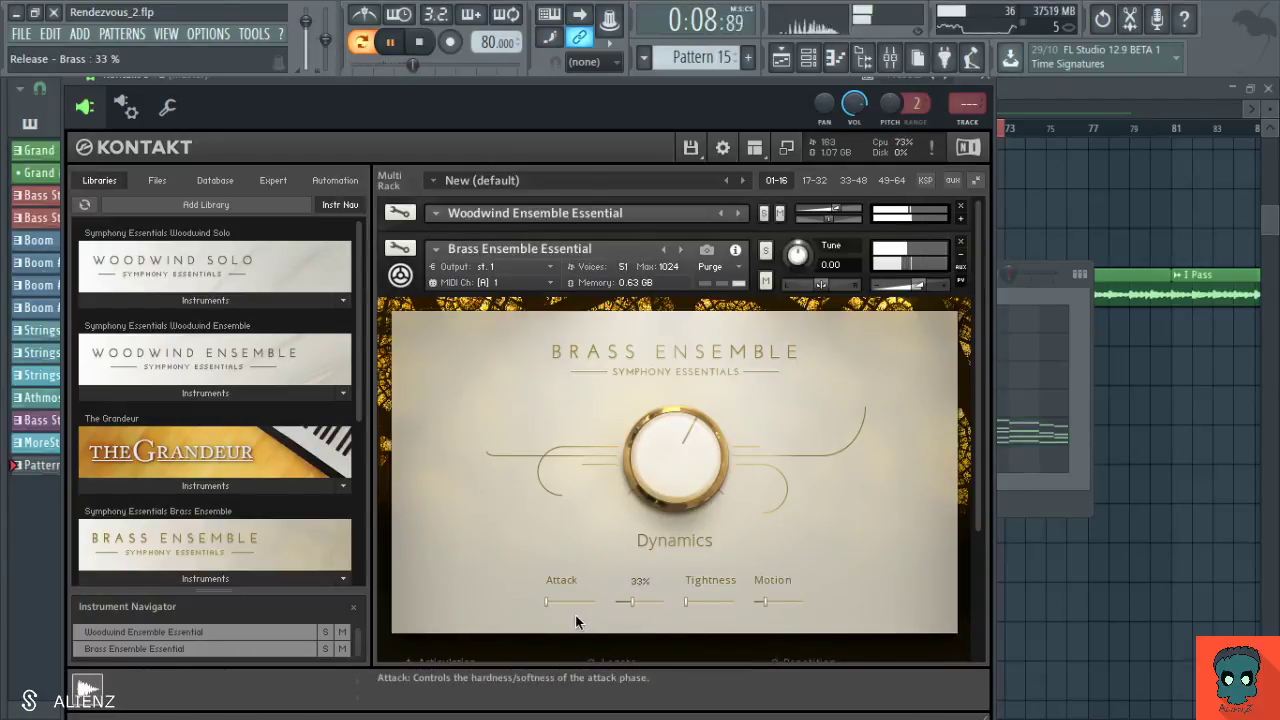
{"action": "left_click", "coordinate": [960, 254]}
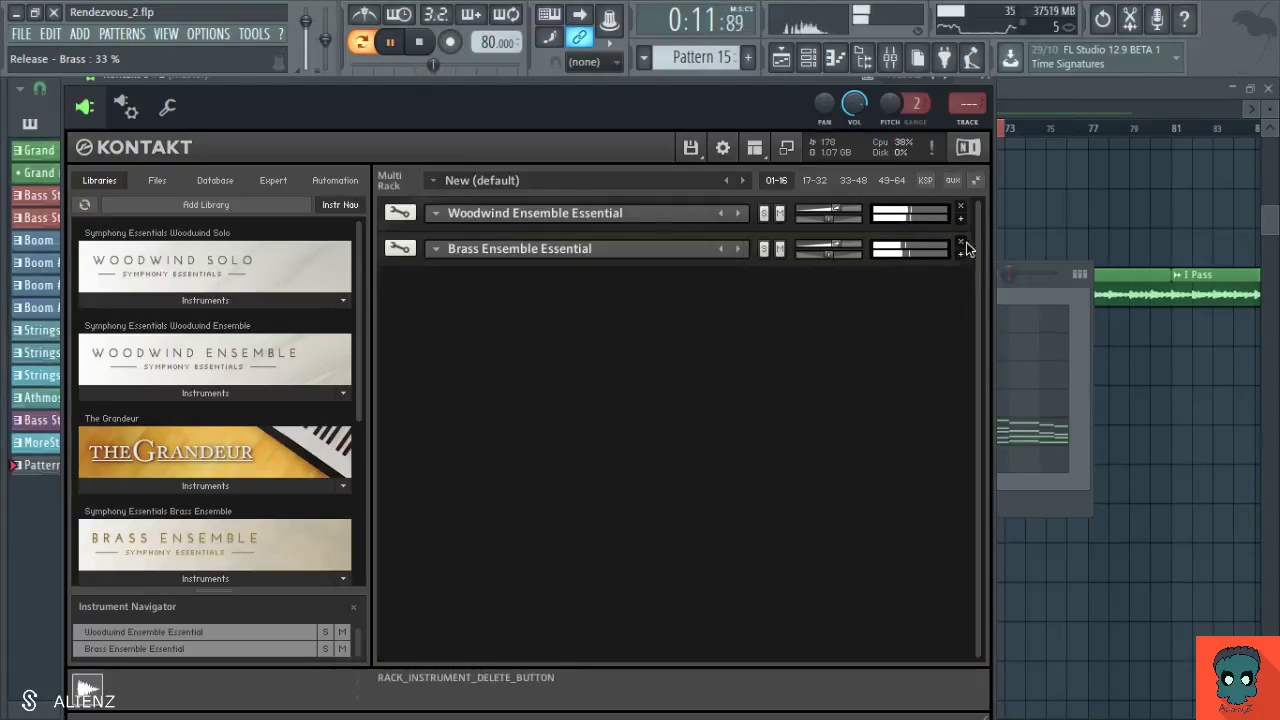
- Create a channel volume automation clip for Kontakt 5 #2 over bars 41 to 73 and lower its start point to 33%
{"action": "left_click", "coordinate": [986, 76]}
{"action": "left_click", "coordinate": [984, 78]}
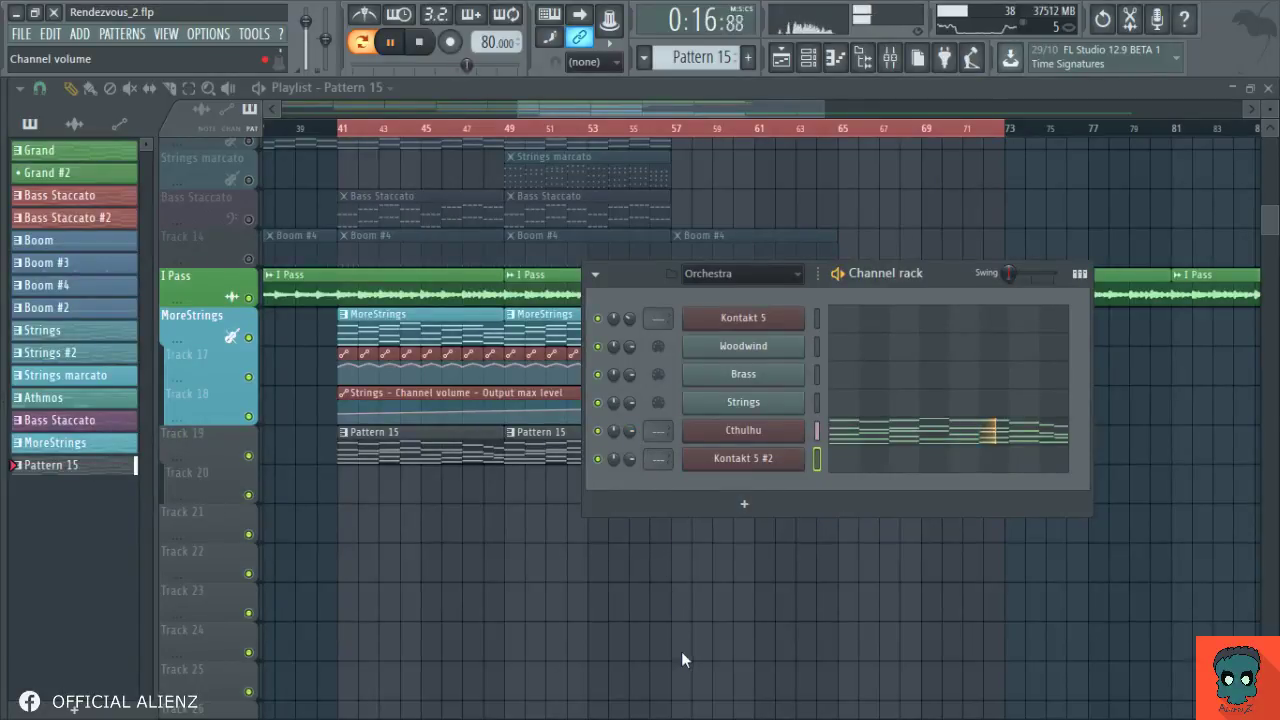
{"action": "left_click", "coordinate": [515, 568]}
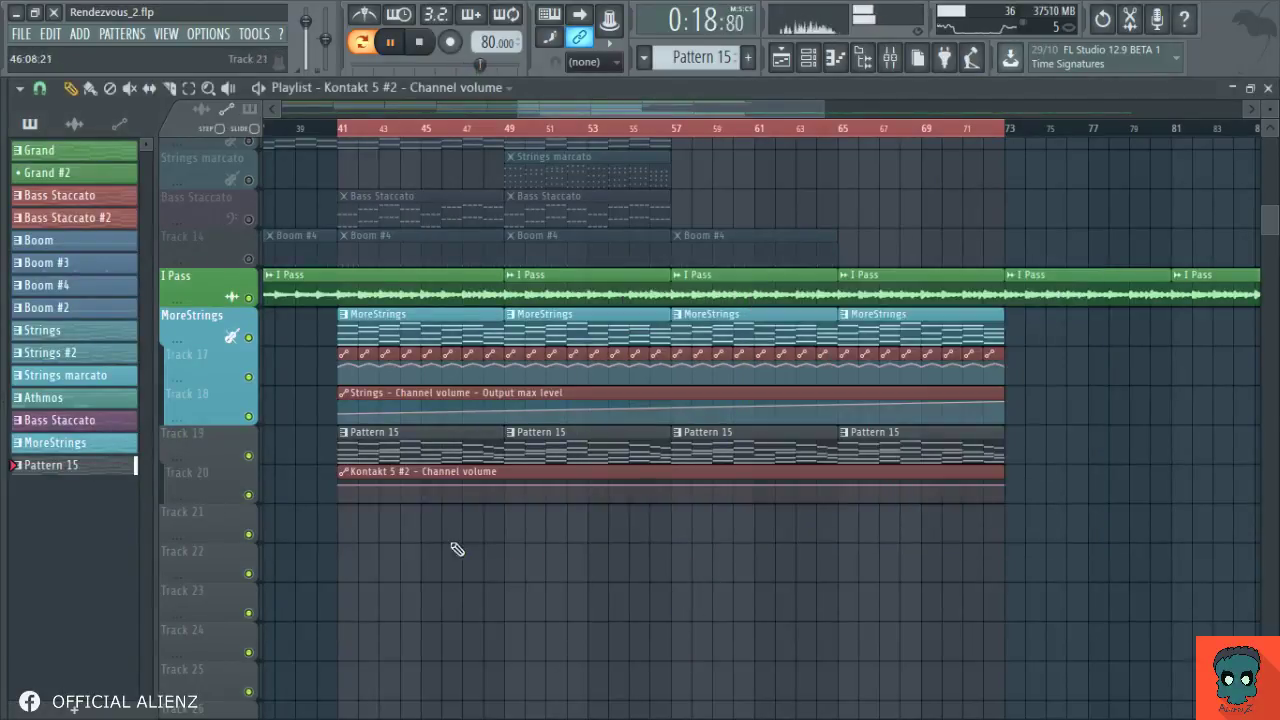
{"action": "key", "text": "space"}
{"action": "left_click_drag", "start_coordinate": [343, 489], "coordinate": [340, 497]}
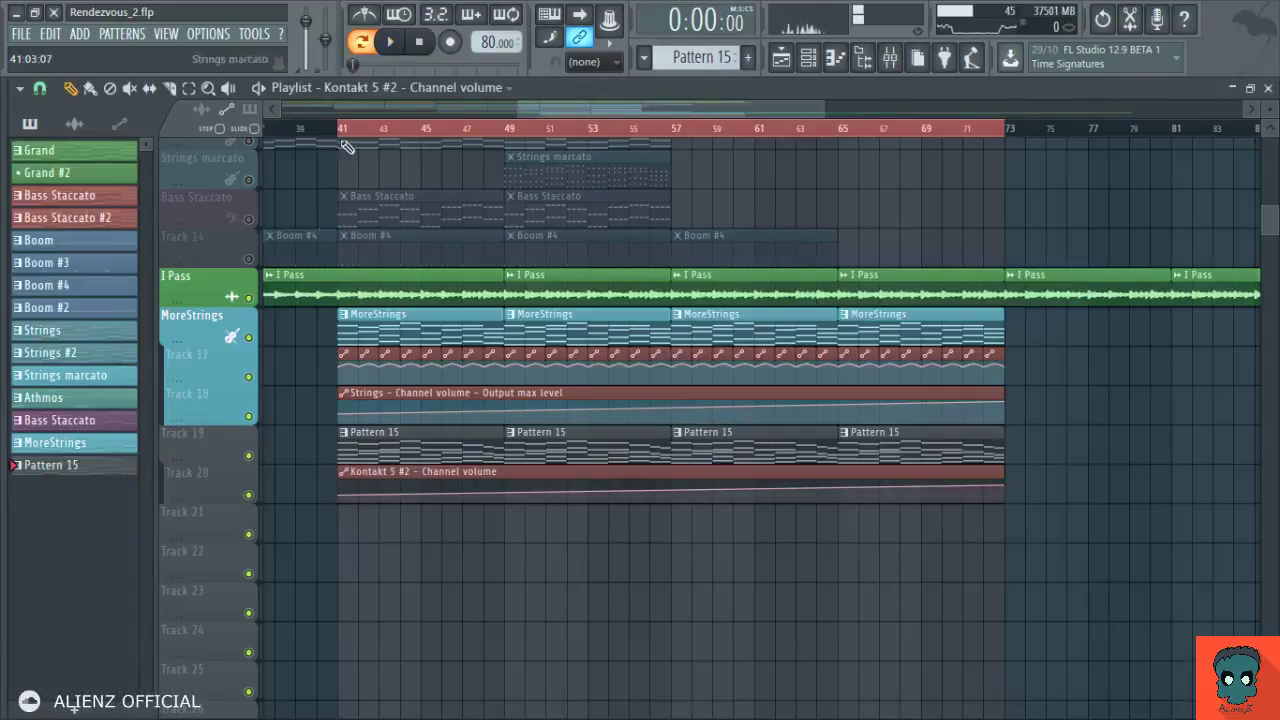
- Play the song from bar 41 and raise the start point of the Kontakt 5 #2 volume automation to 40%
{"action": "key", "text": "space"}
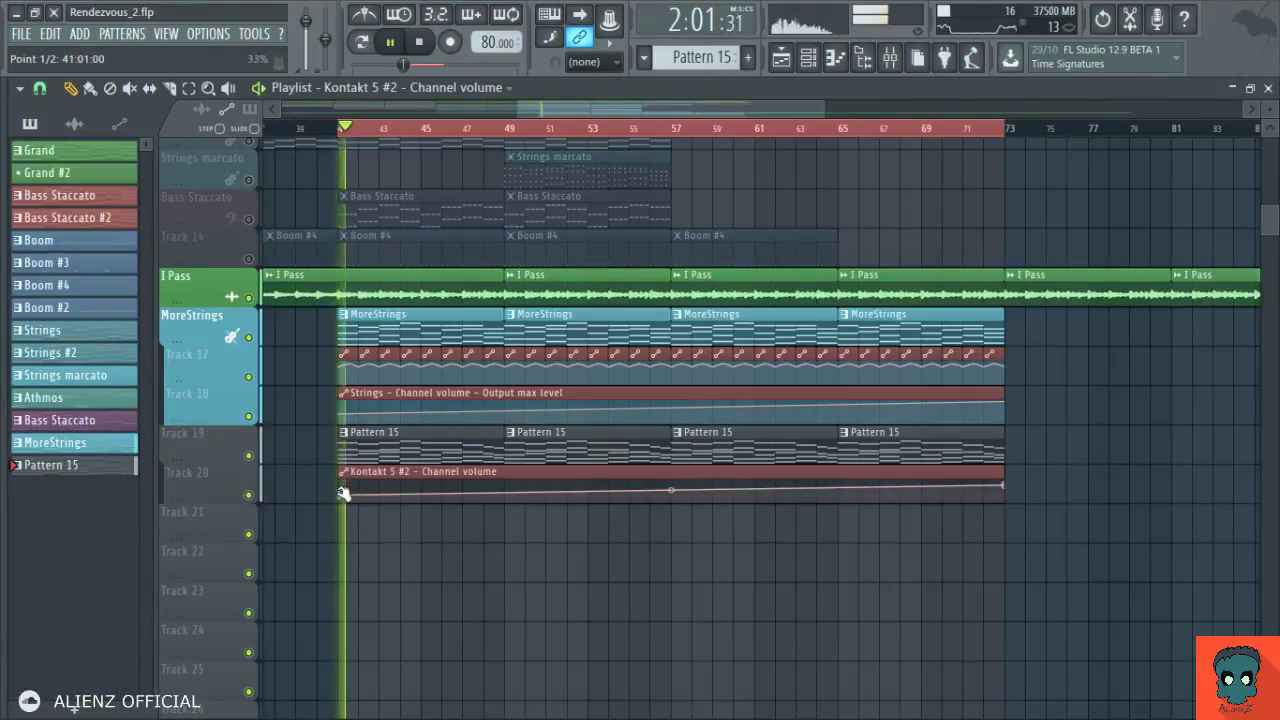
{"action": "scroll", "coordinate": [451, 529], "scroll_direction": "up", "scroll_amount": 2}
{"action": "scroll", "coordinate": [383, 520], "scroll_direction": "up", "scroll_amount": 1}
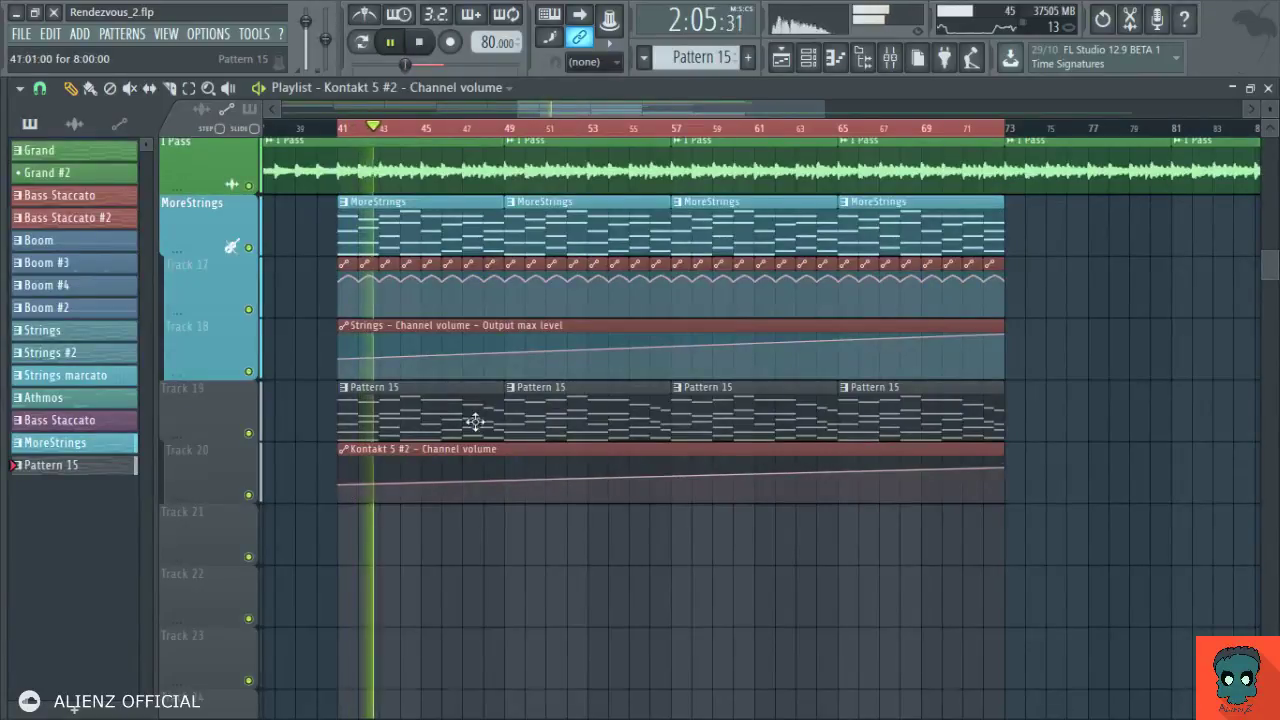
{"action": "scroll", "coordinate": [486, 428], "scroll_direction": "down", "scroll_amount": 4}
{"action": "scroll", "coordinate": [357, 575], "scroll_direction": "up", "scroll_amount": 3}
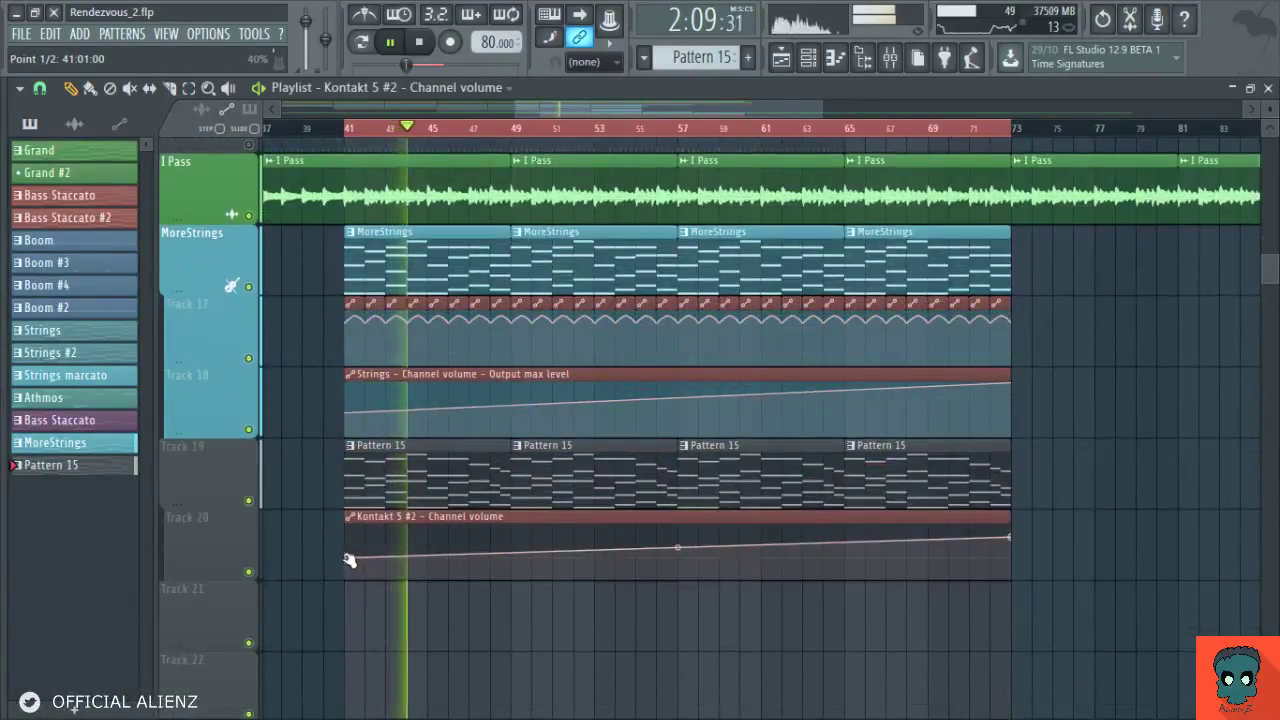
{"action": "left_click_drag", "start_coordinate": [497, 367], "coordinate": [504, 391]}
{"action": "scroll", "coordinate": [504, 391], "scroll_direction": "down", "scroll_amount": 5}
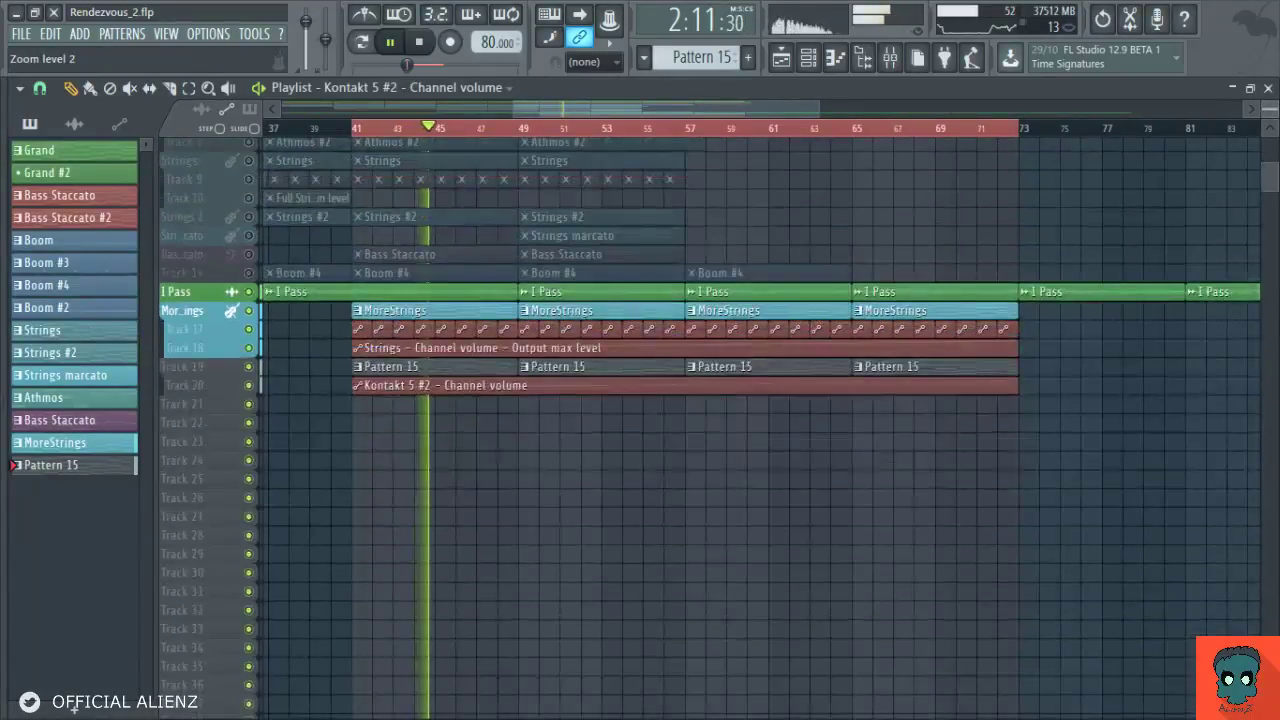
- Stop playback and name the track holding the Pattern 15 clips Wood & Brass
{"action": "scroll", "coordinate": [200, 410], "scroll_direction": "up", "scroll_amount": 1}
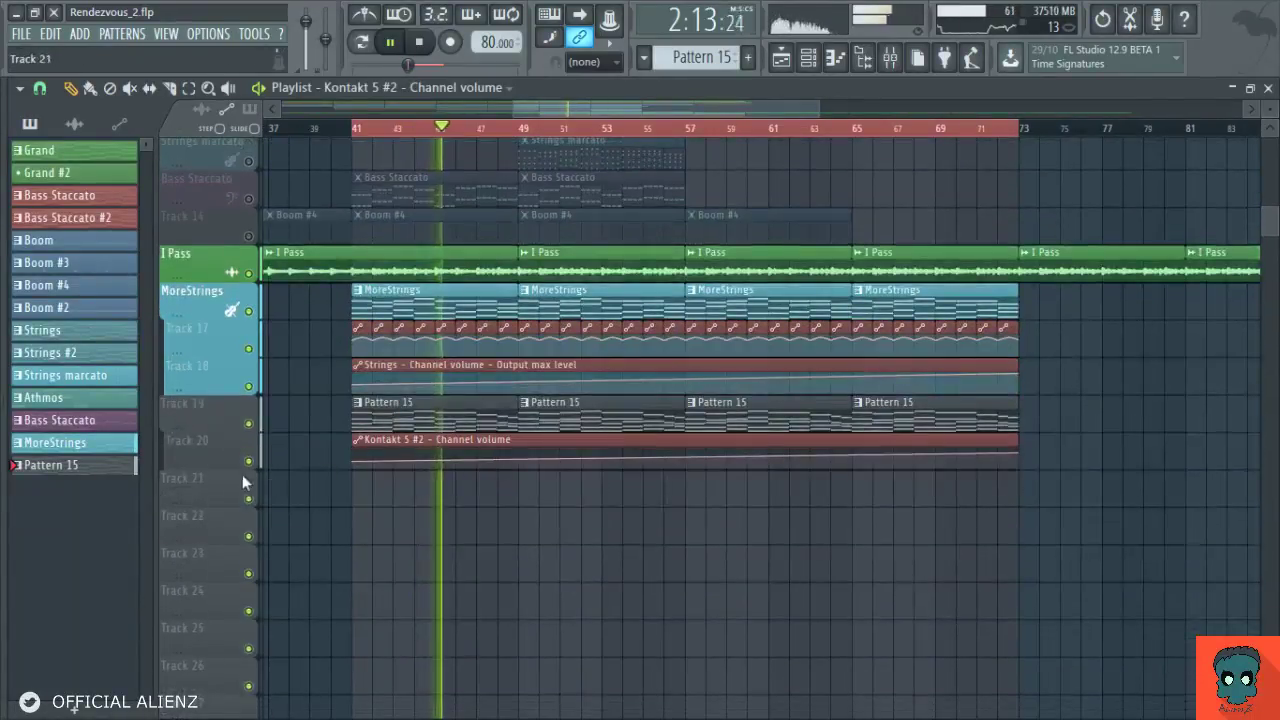
{"action": "key", "text": "space"}
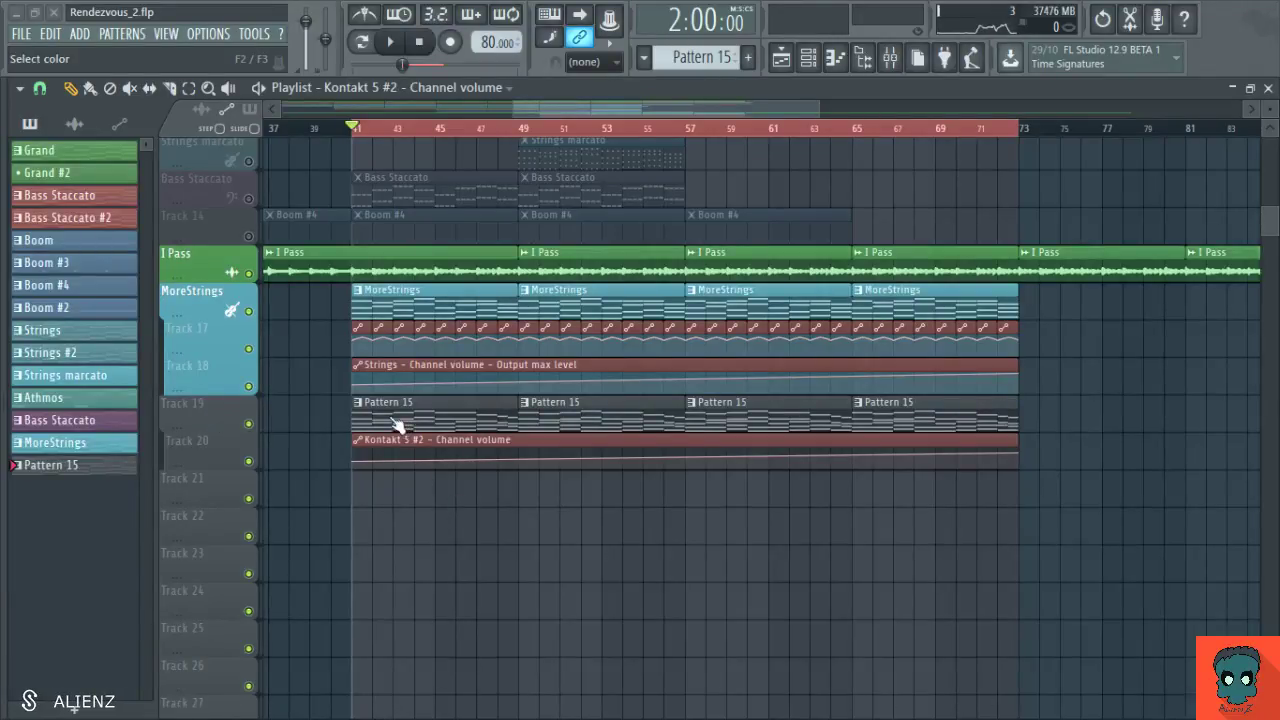
{"action": "key", "text": "Return"}
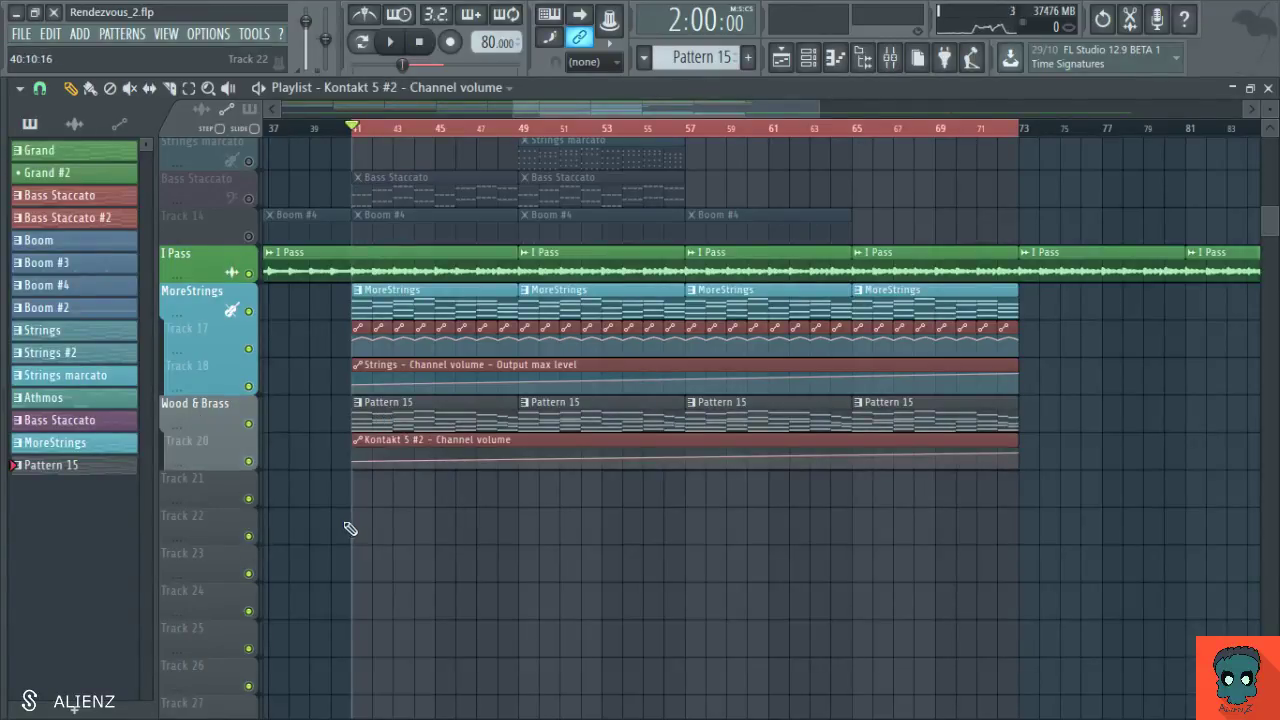
{"action": "scroll", "coordinate": [351, 531], "scroll_direction": "up", "scroll_amount": 1}
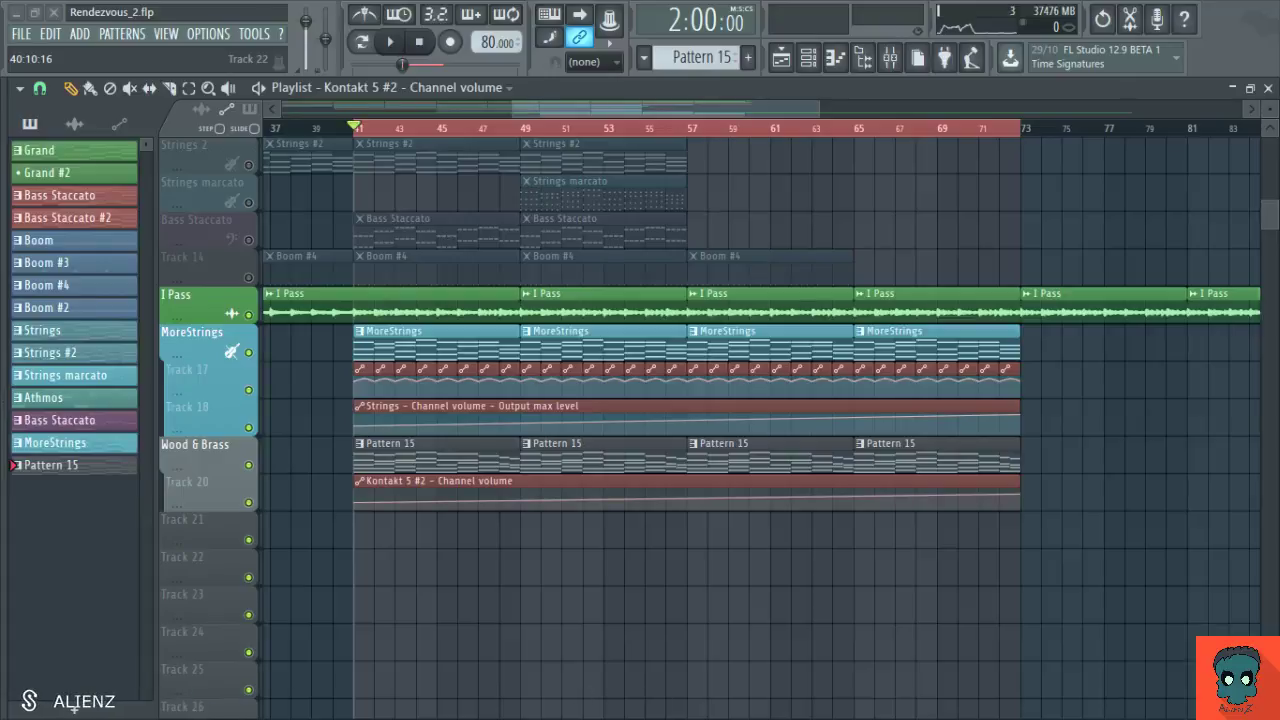
- Play the song from bar 41 to hear the I Pass, MoreStrings and Wood & Brass tracks together
{"action": "left_click_drag", "start_coordinate": [852, 417], "coordinate": [811, 445]}
{"action": "key", "text": "space"}
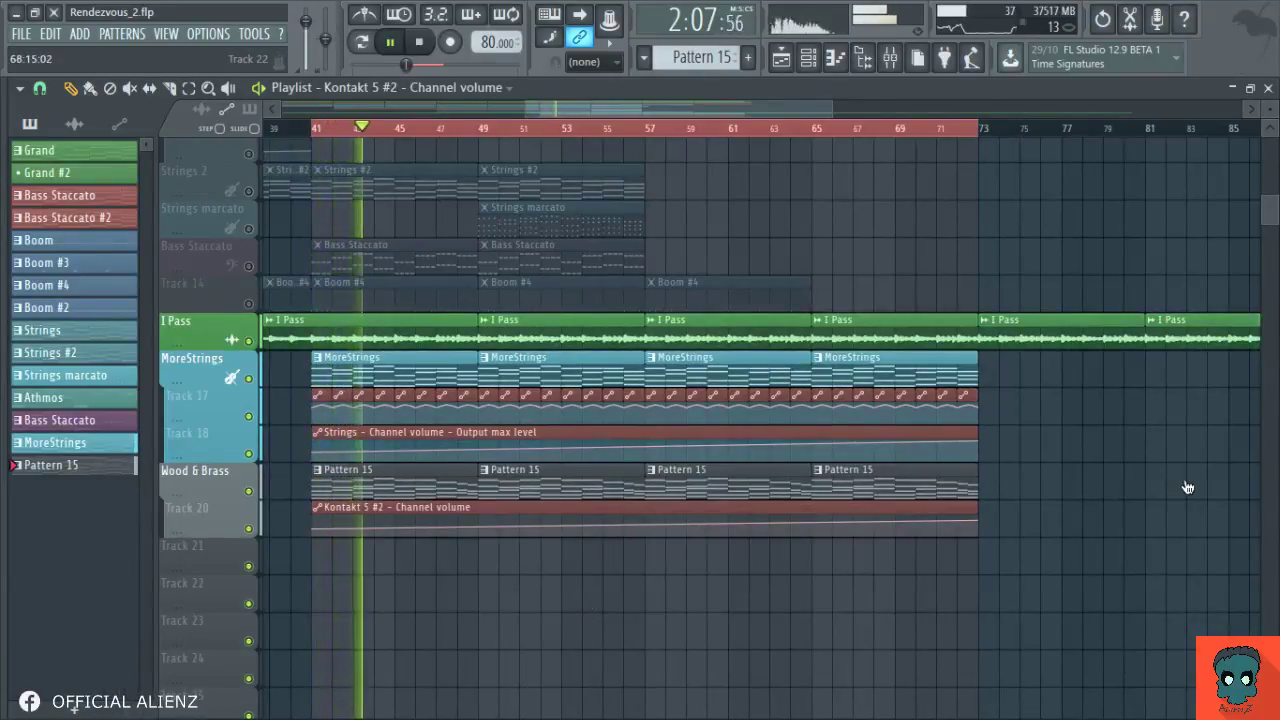
{"action": "left_click_drag", "start_coordinate": [743, 543], "coordinate": [773, 580]}
{"action": "key", "text": "space"}
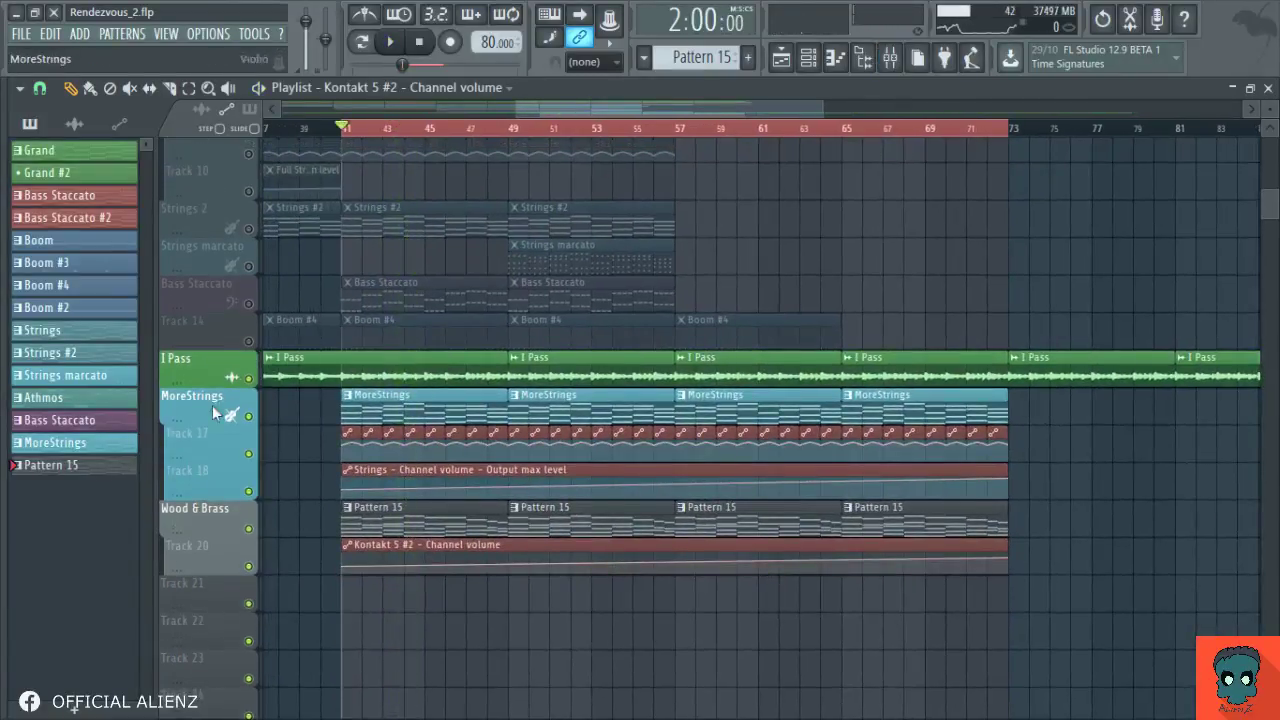
- Mute the I Pass track and, during playback, lower the start point of the Kontakt 5 #2 volume automation to the bottom of its clip
{"action": "left_click", "coordinate": [249, 378]}
{"action": "key", "text": "space"}
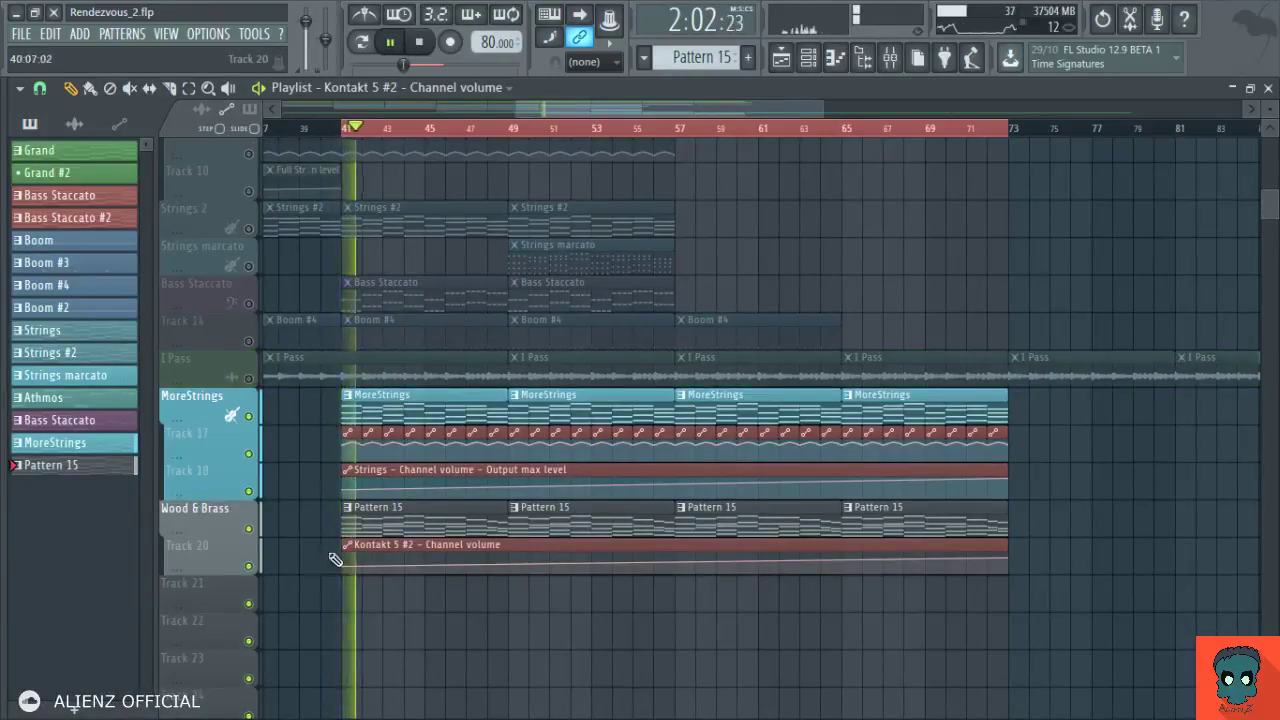
{"action": "double_click", "coordinate": [388, 551]}
{"action": "right_click", "coordinate": [800, 630]}
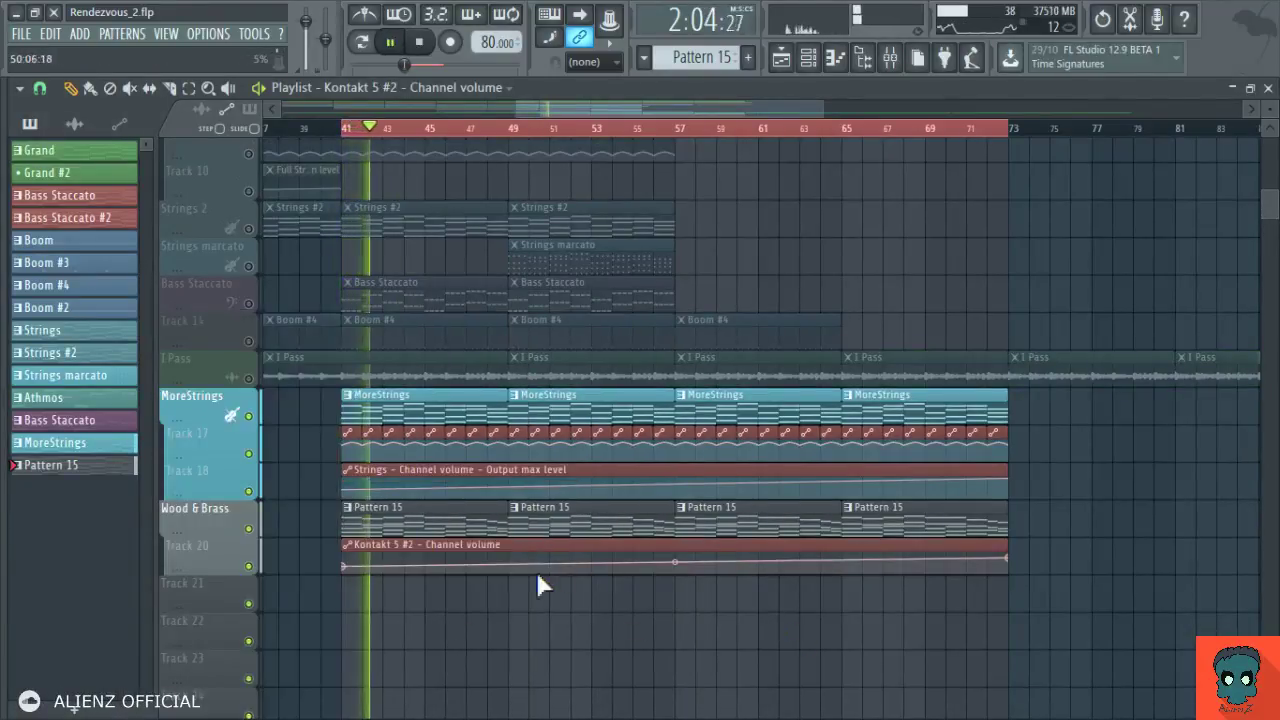
{"action": "scroll", "coordinate": [534, 570], "scroll_direction": "up", "scroll_amount": 2}
{"action": "scroll", "coordinate": [453, 530], "scroll_direction": "down", "scroll_amount": 1}
{"action": "left_click_drag", "start_coordinate": [356, 522], "coordinate": [358, 533]}
{"action": "key", "text": "space"}
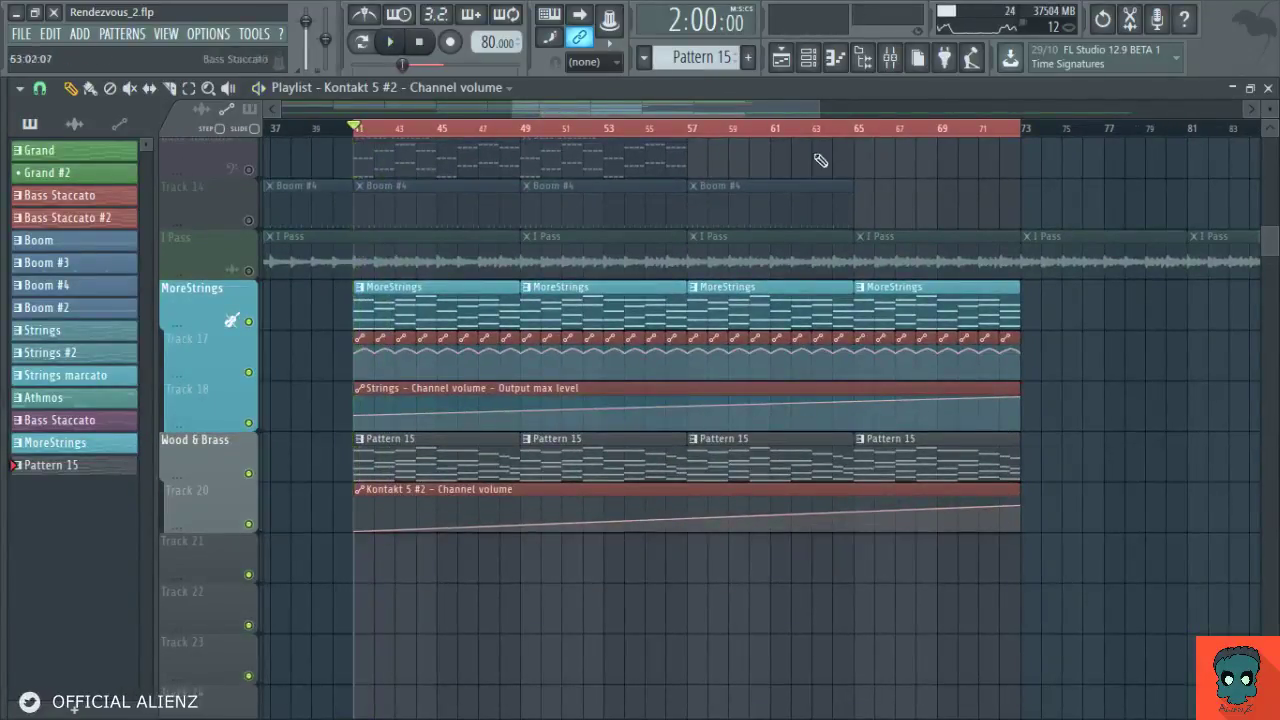
- Show the Orchestra group of channels and check the Woodwind channel's MIDI output settings
{"action": "left_click", "coordinate": [810, 62]}
{"action": "key", "text": "space"}
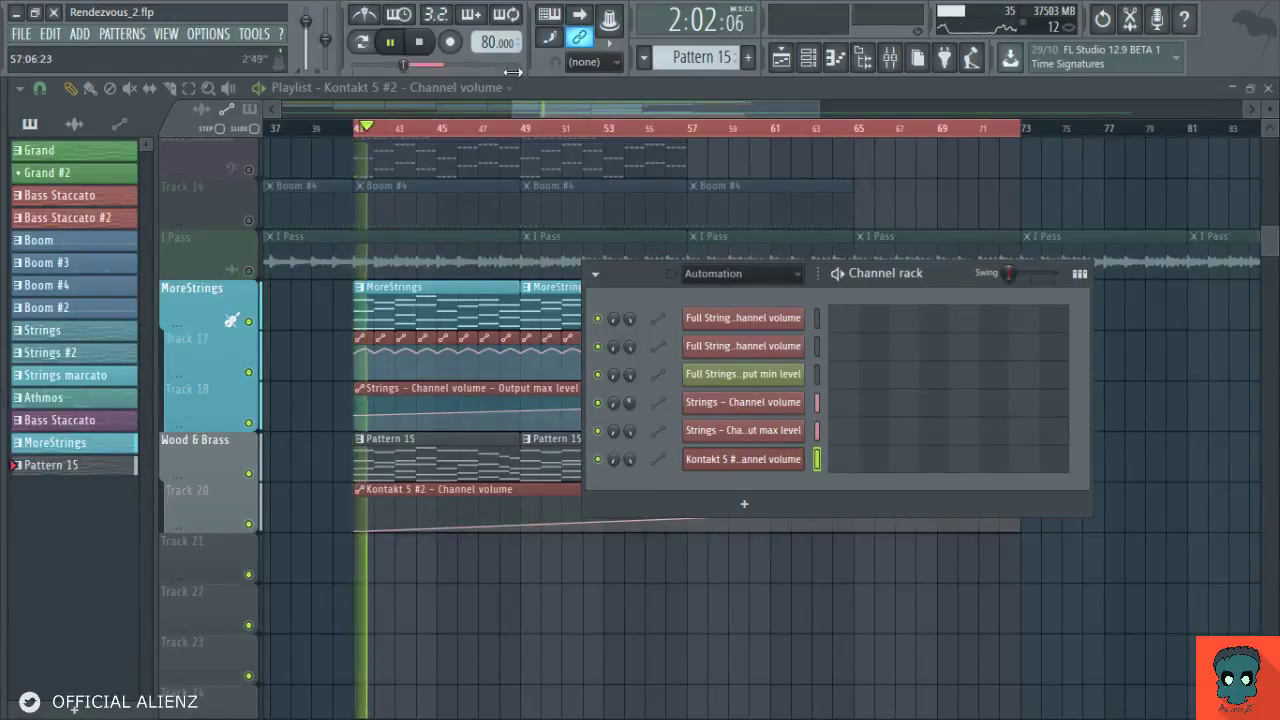
{"action": "key", "text": "space"}
{"action": "left_click", "coordinate": [767, 280]}
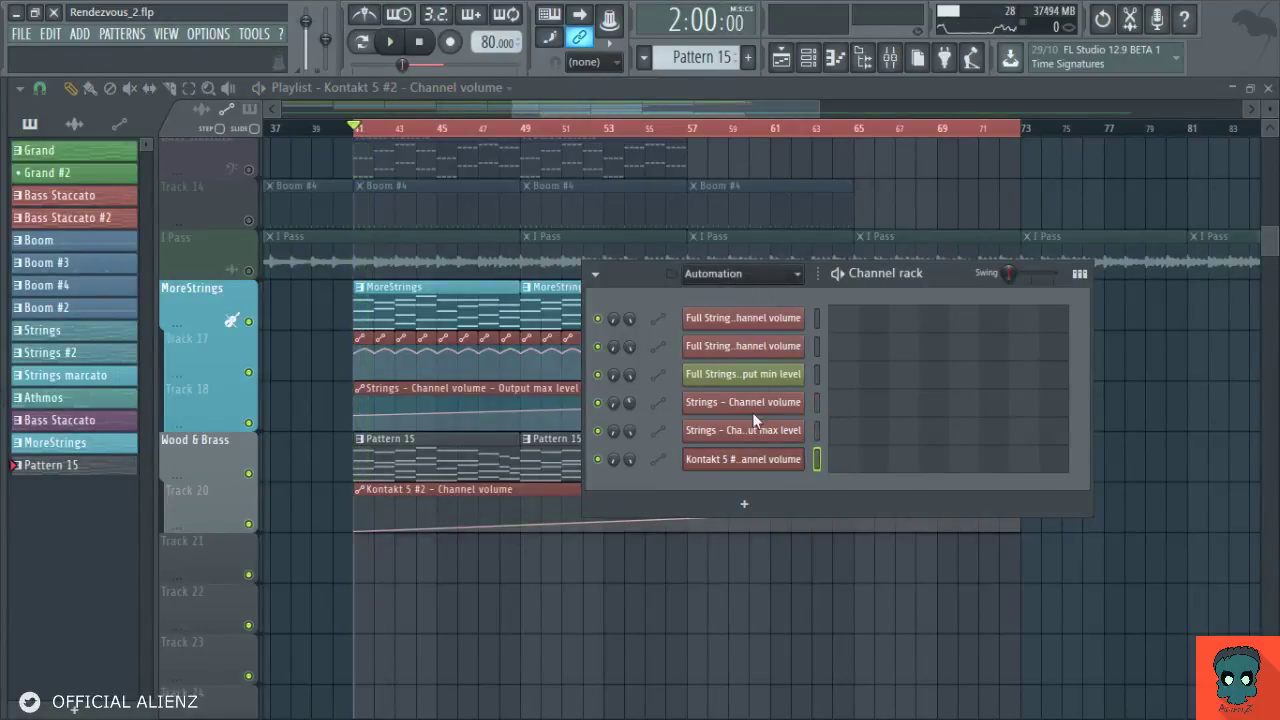
{"action": "left_click", "coordinate": [750, 380]}
{"action": "left_click", "coordinate": [749, 280]}
{"action": "left_click", "coordinate": [727, 344]}
{"action": "left_click", "coordinate": [729, 350]}
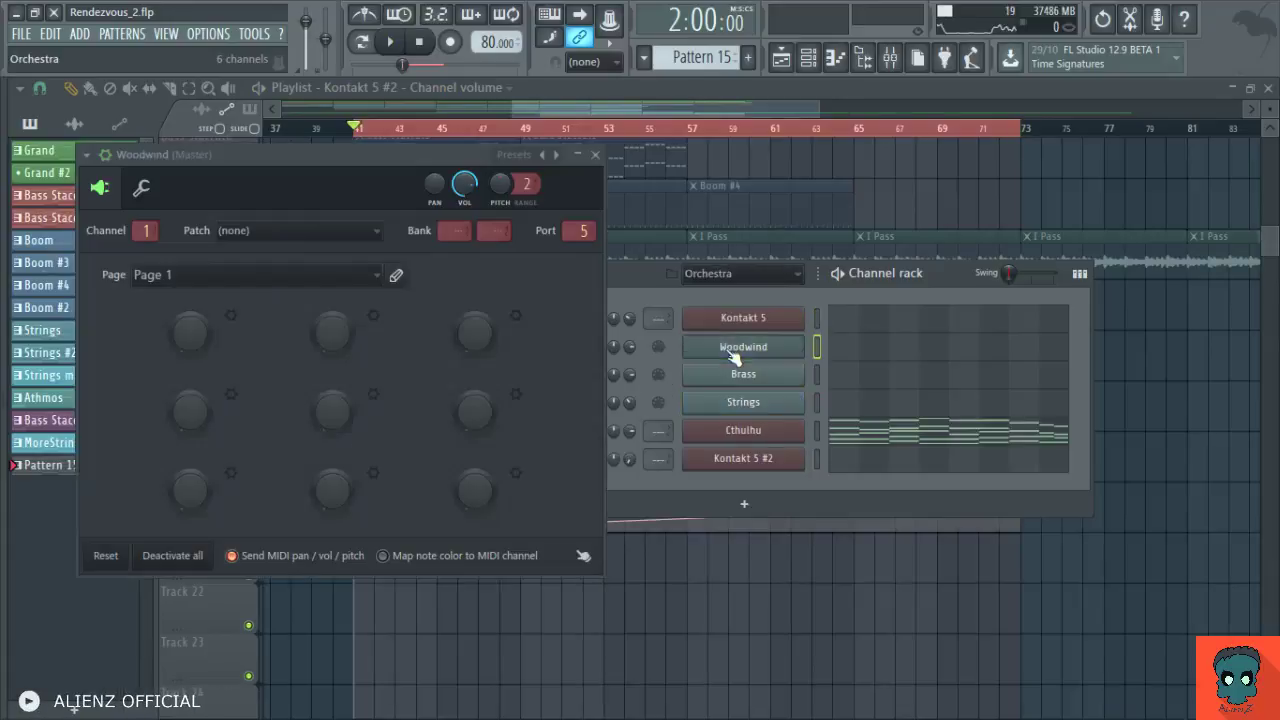
{"action": "left_click", "coordinate": [731, 352]}
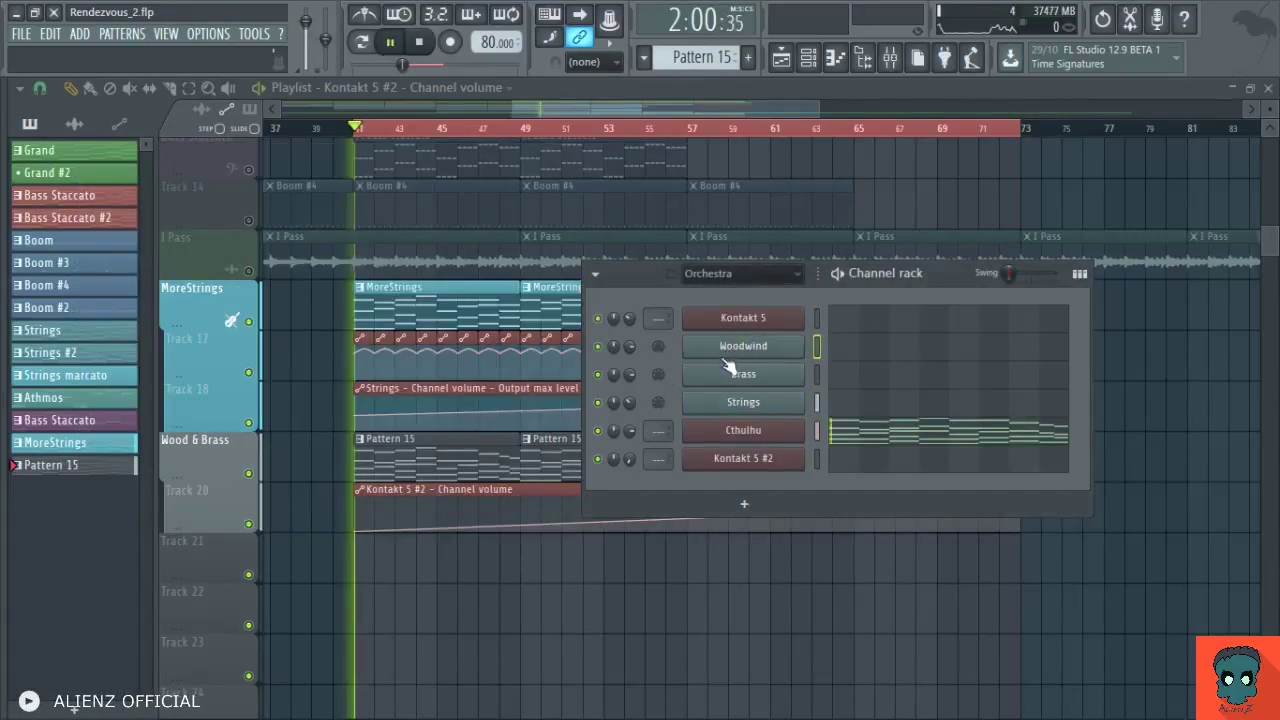
- Switch to the MoreStrings pattern and check which instrument is loaded in the first Kontakt 5
{"action": "double_click", "coordinate": [445, 320]}
{"action": "key", "text": "Escape"}
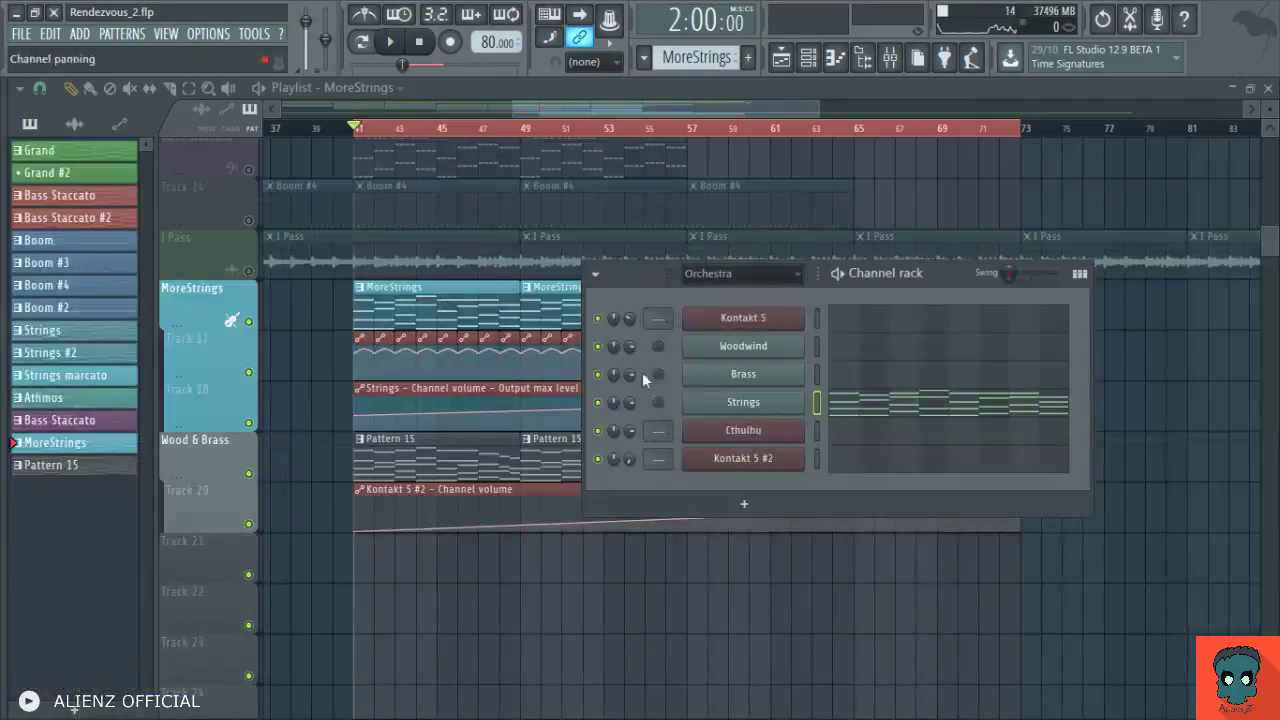
{"action": "left_click", "coordinate": [770, 410]}
{"action": "key", "text": "Escape"}
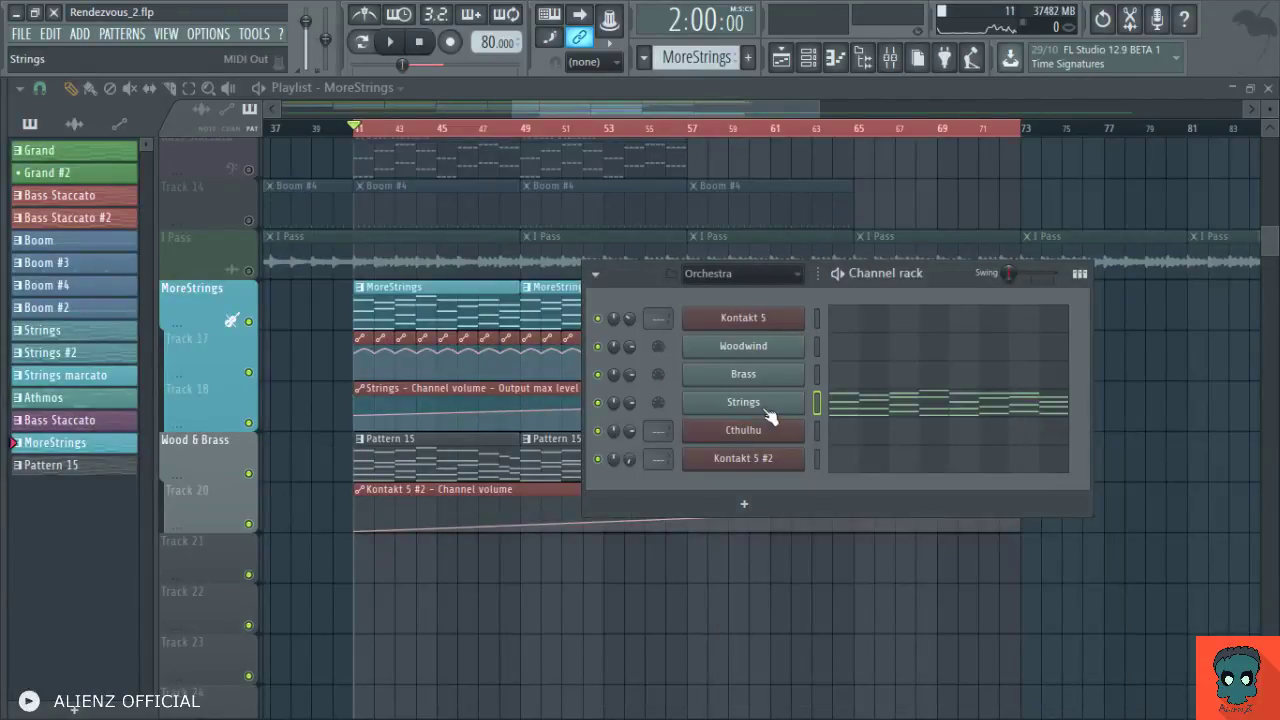
{"action": "left_click", "coordinate": [756, 322]}
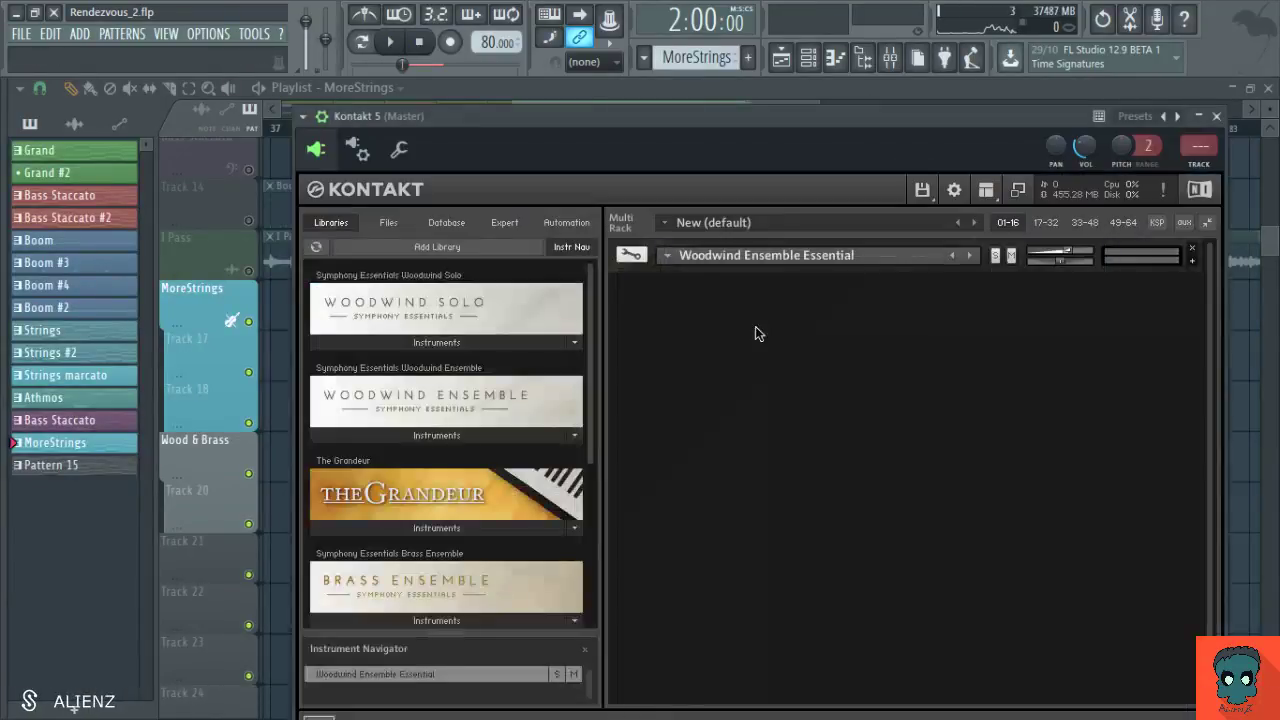
{"action": "left_click_drag", "start_coordinate": [781, 121], "coordinate": [281, 262]}
{"action": "left_click_drag", "start_coordinate": [922, 285], "coordinate": [1058, 290]}
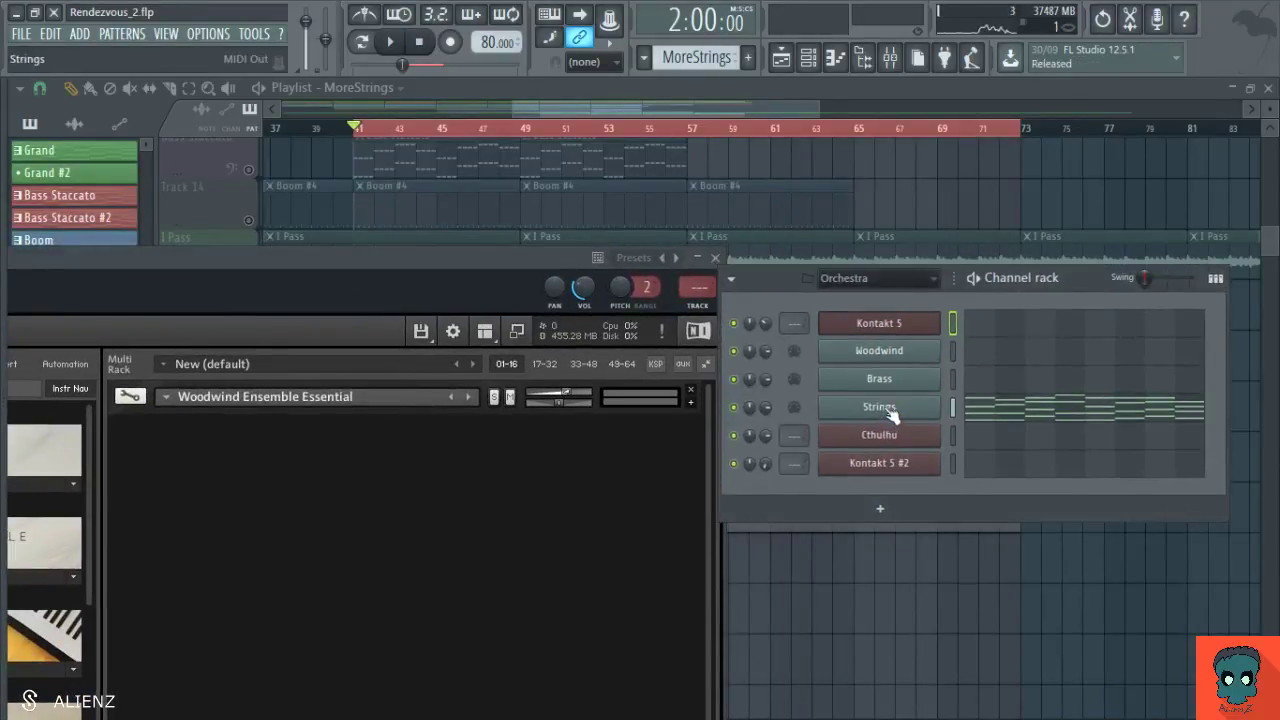
- Set the Strings MIDI Out to channel 1 on port 5 and play the section
{"action": "left_click", "coordinate": [891, 414]}
{"action": "left_click", "coordinate": [1116, 284]}
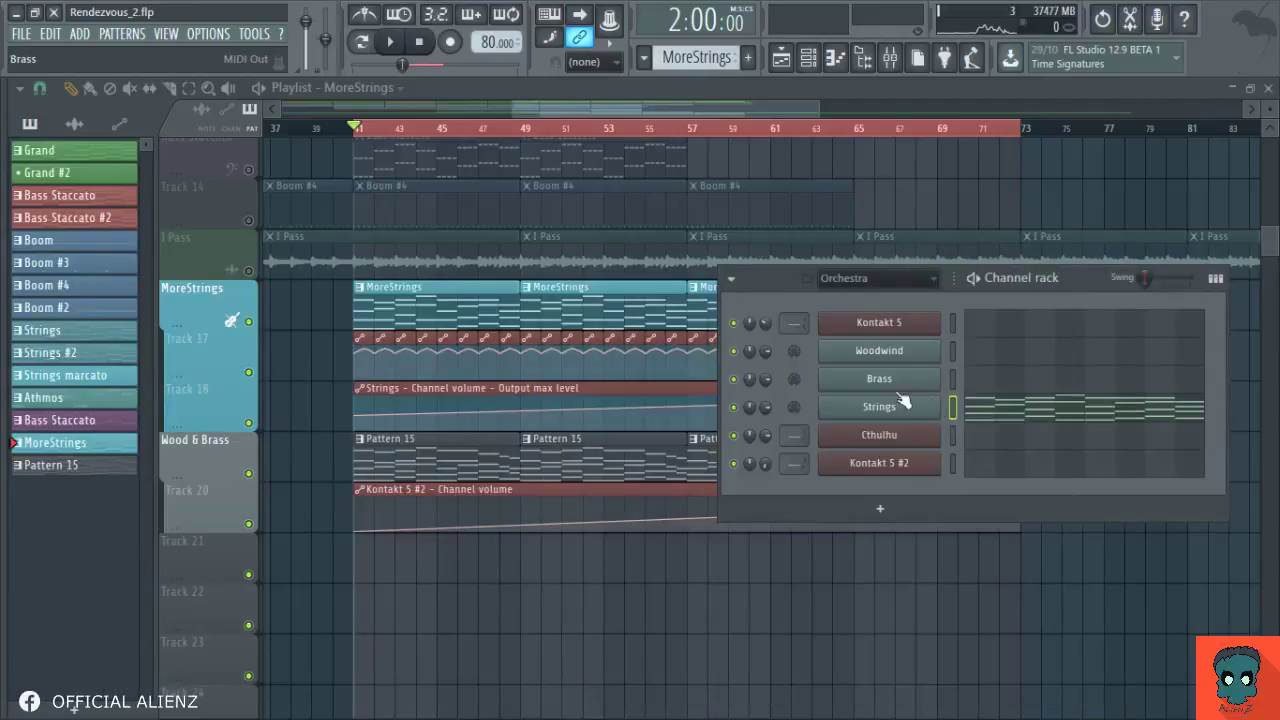
{"action": "left_click", "coordinate": [879, 406]}
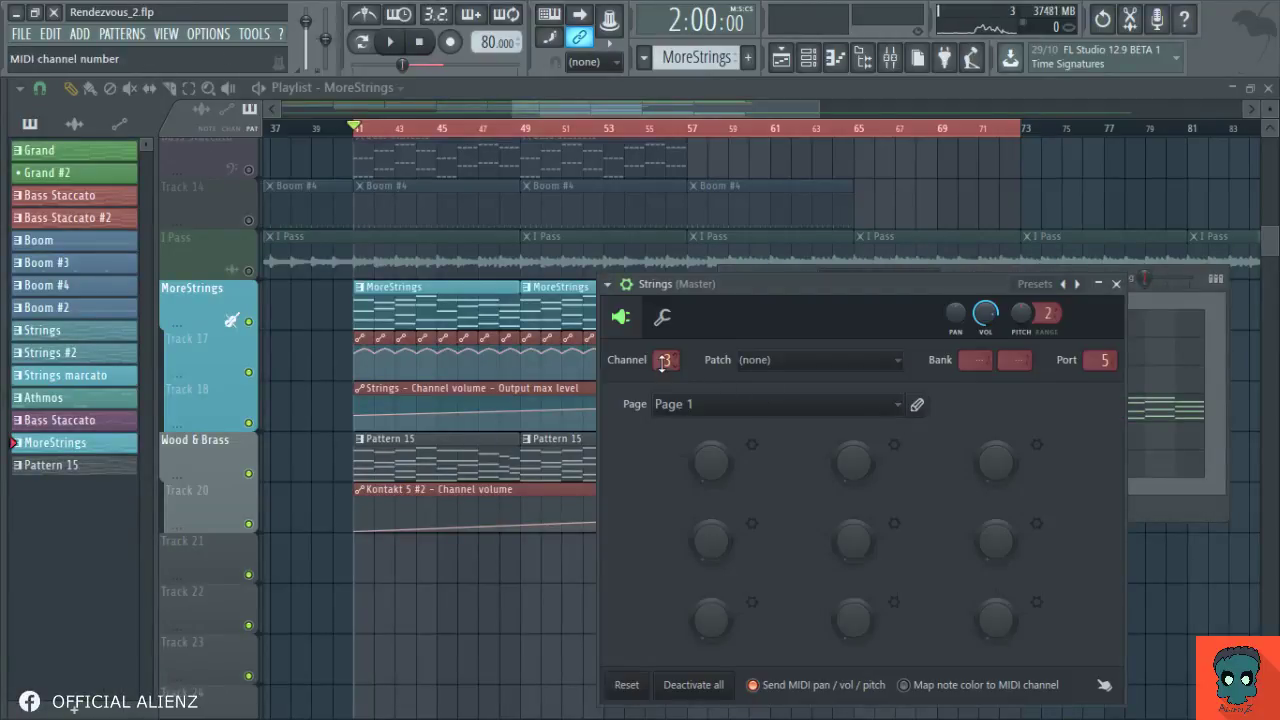
{"action": "key", "text": "space"}
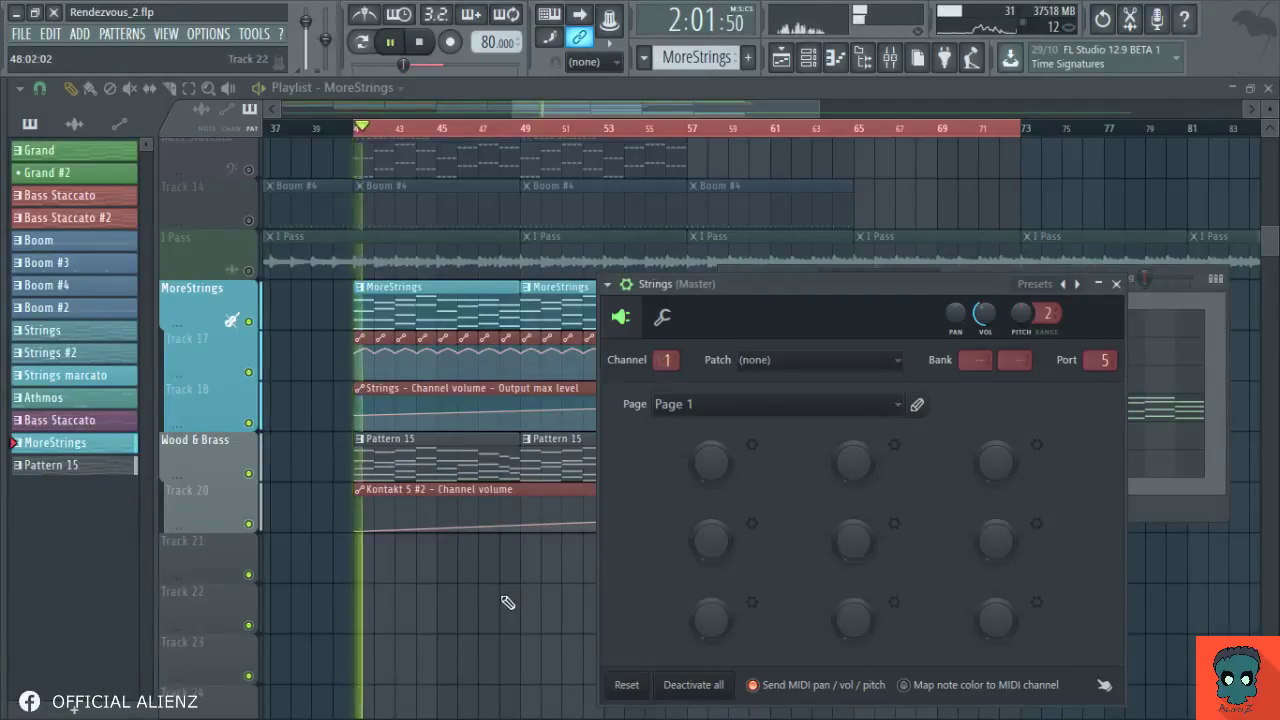
- Try a higher start point for the Kontakt 5 #2 volume automation and listen to it from bar 41
{"action": "right_click", "coordinate": [503, 598]}
{"action": "left_click_drag", "start_coordinate": [357, 531], "coordinate": [359, 521]}
{"action": "key", "text": "space"}
{"action": "key", "text": "space"}
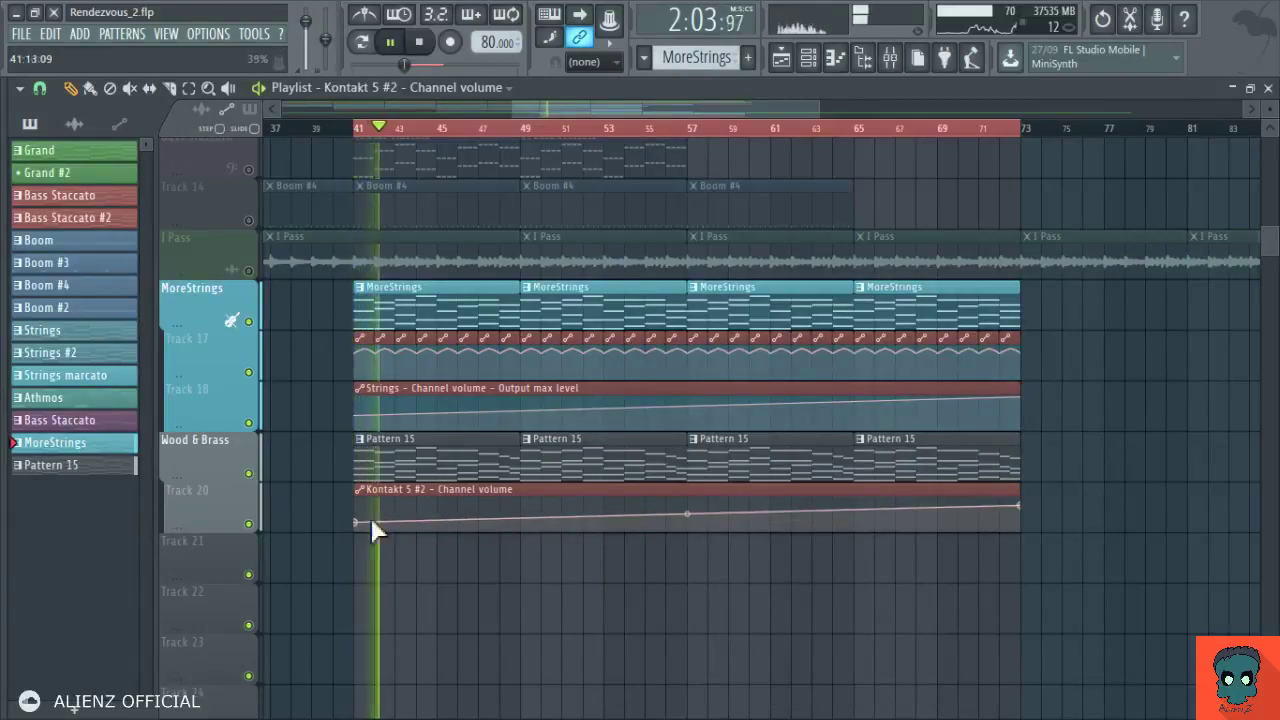
{"action": "scroll", "coordinate": [374, 526], "scroll_direction": "up", "scroll_amount": 2, "text": "alt"}
{"action": "key", "text": "space"}
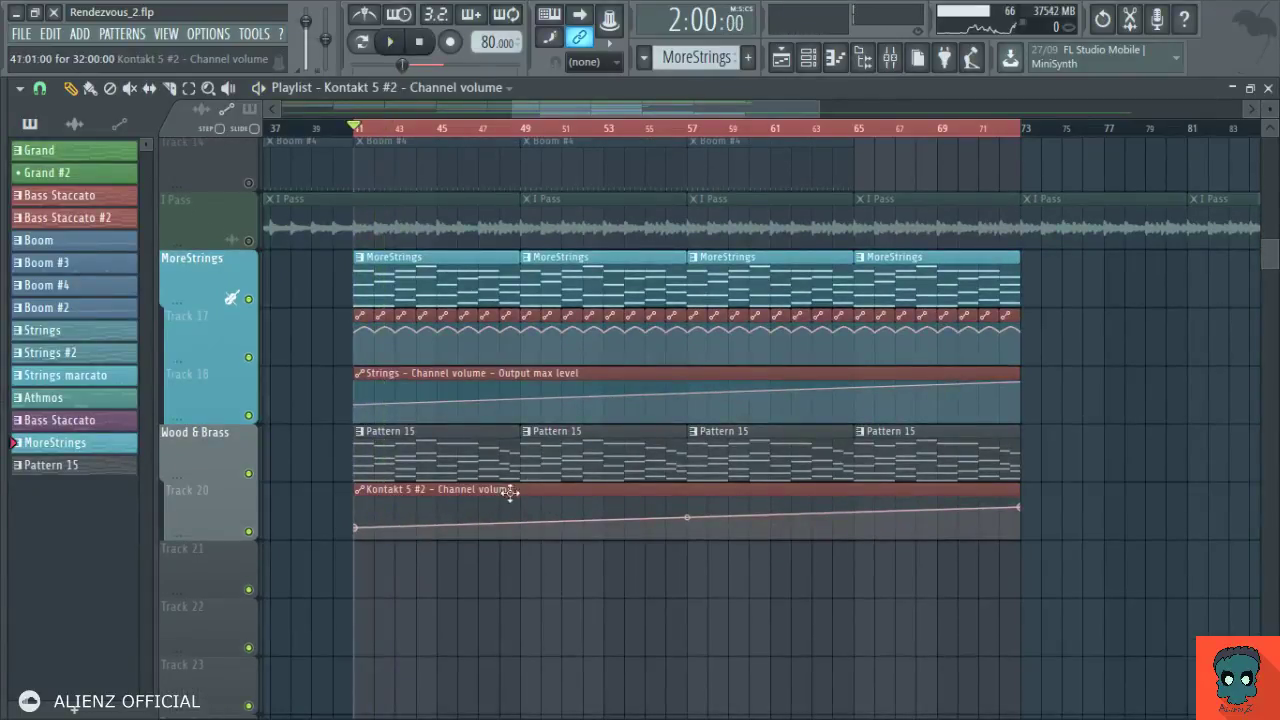
- Lower the start point of the Kontakt 5 #2 volume automation to the bottom of its clip and play from bar 41
{"action": "key", "text": "F5"}
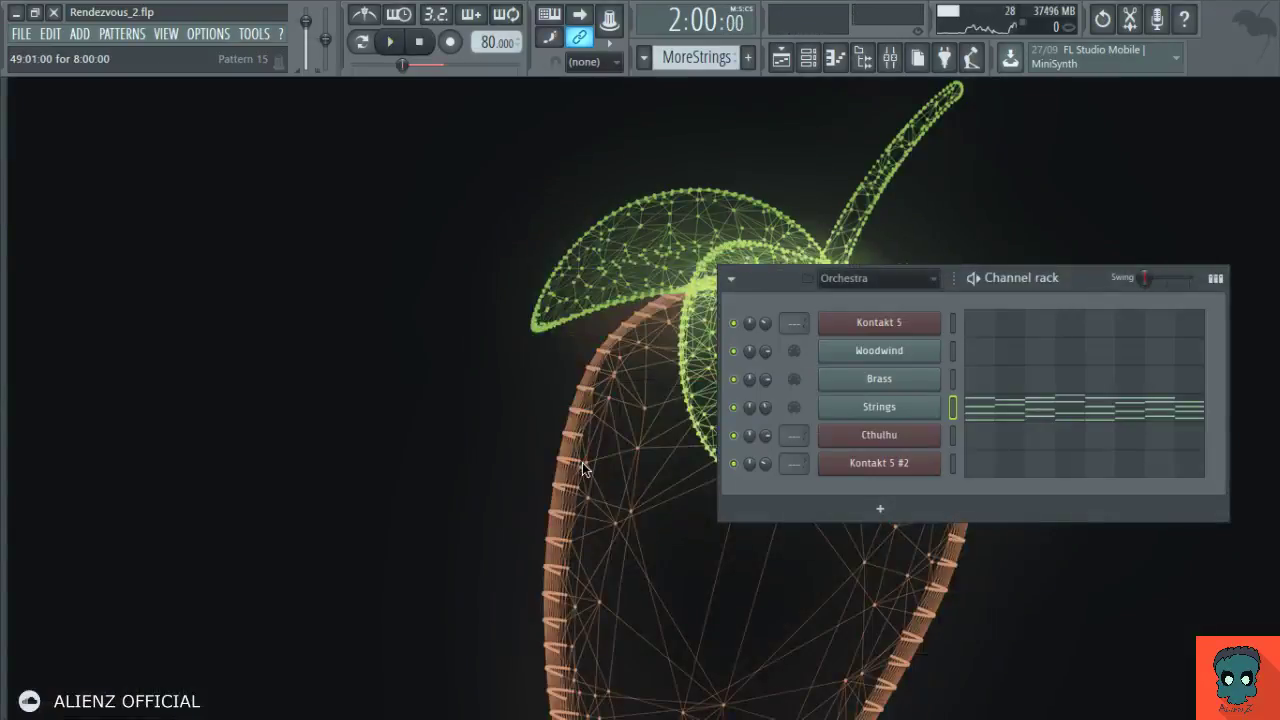
{"action": "left_click", "coordinate": [788, 70]}
{"action": "key", "text": "space"}
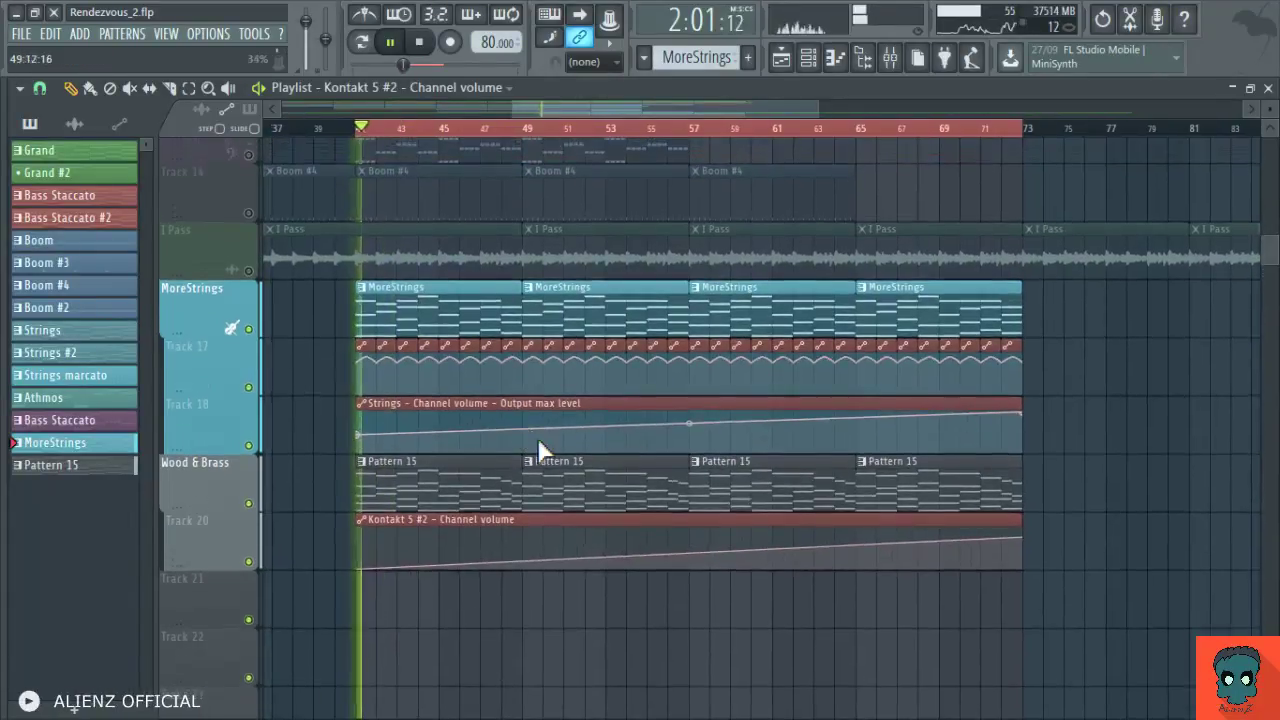
{"action": "scroll", "coordinate": [537, 438], "scroll_direction": "down", "scroll_amount": 2}
{"action": "scroll", "coordinate": [628, 421], "scroll_direction": "down", "scroll_amount": 2}
{"action": "scroll", "coordinate": [628, 421], "scroll_direction": "up", "scroll_amount": 3}
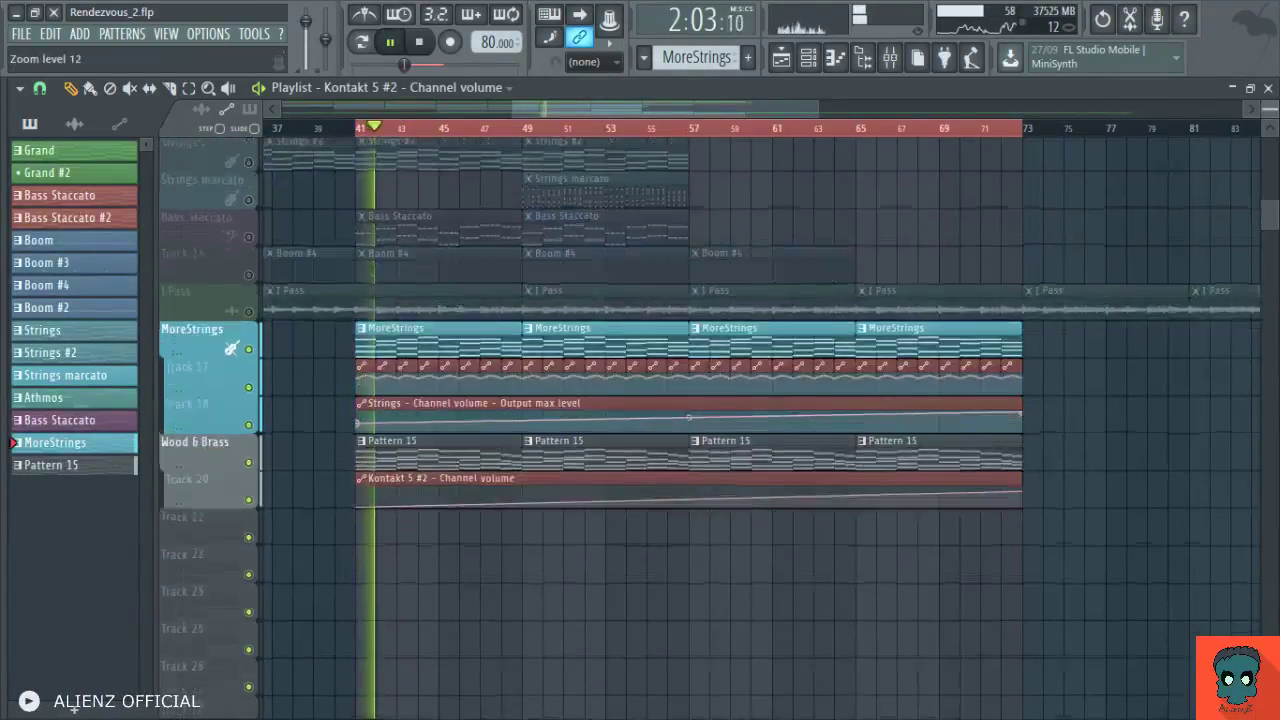
{"action": "key", "text": "space"}
{"action": "left_click", "coordinate": [833, 66]}
{"action": "scroll", "coordinate": [791, 289], "scroll_direction": "up", "scroll_amount": 1}
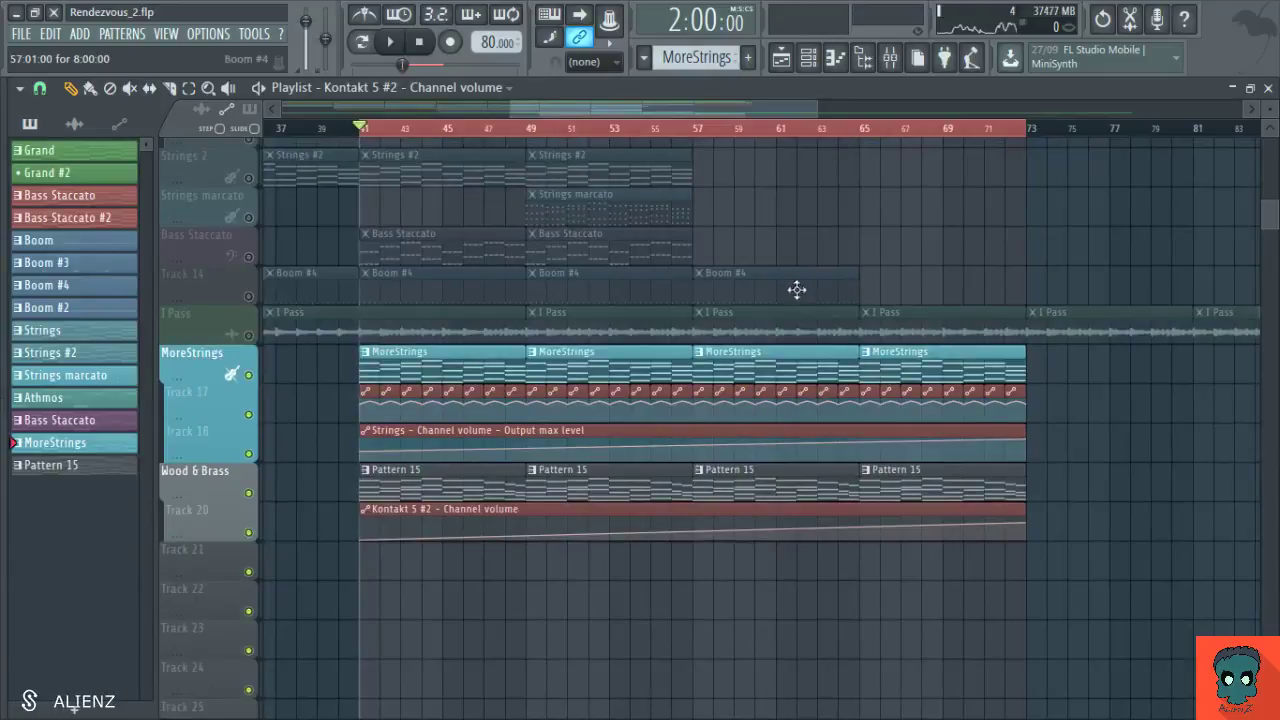
- Extend the time selection to bars 41–75 and render the master output to an audio clip in the playlist
{"action": "scroll", "coordinate": [662, 540], "scroll_direction": "down", "scroll_amount": 2}
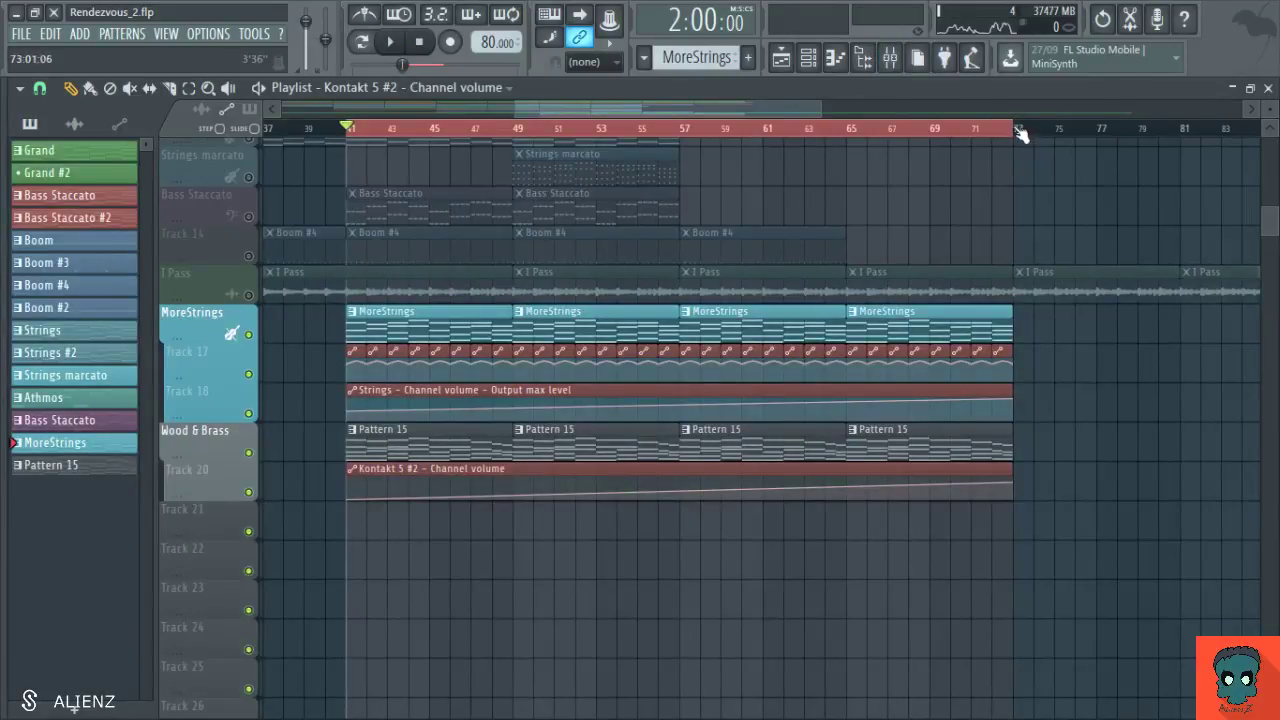
{"action": "left_click_drag", "start_coordinate": [1014, 131], "coordinate": [1058, 134]}
{"action": "left_click", "coordinate": [1183, 433]}
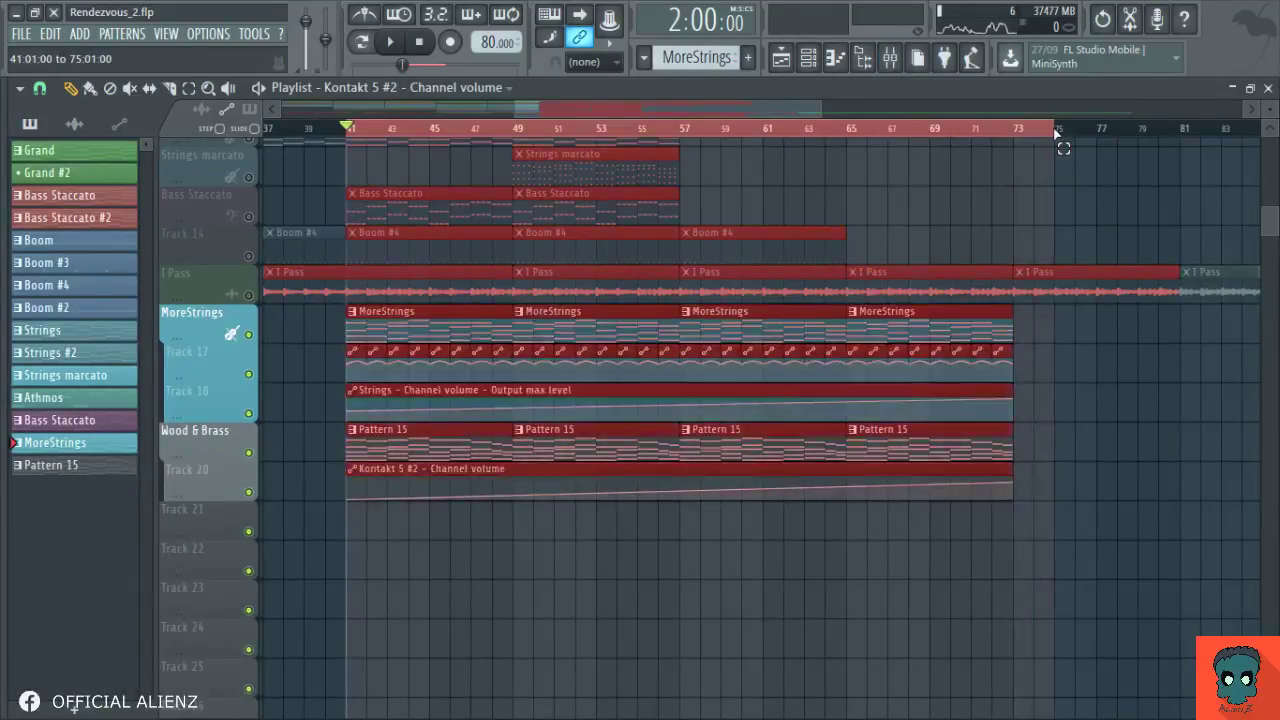
{"action": "left_click", "coordinate": [889, 57]}
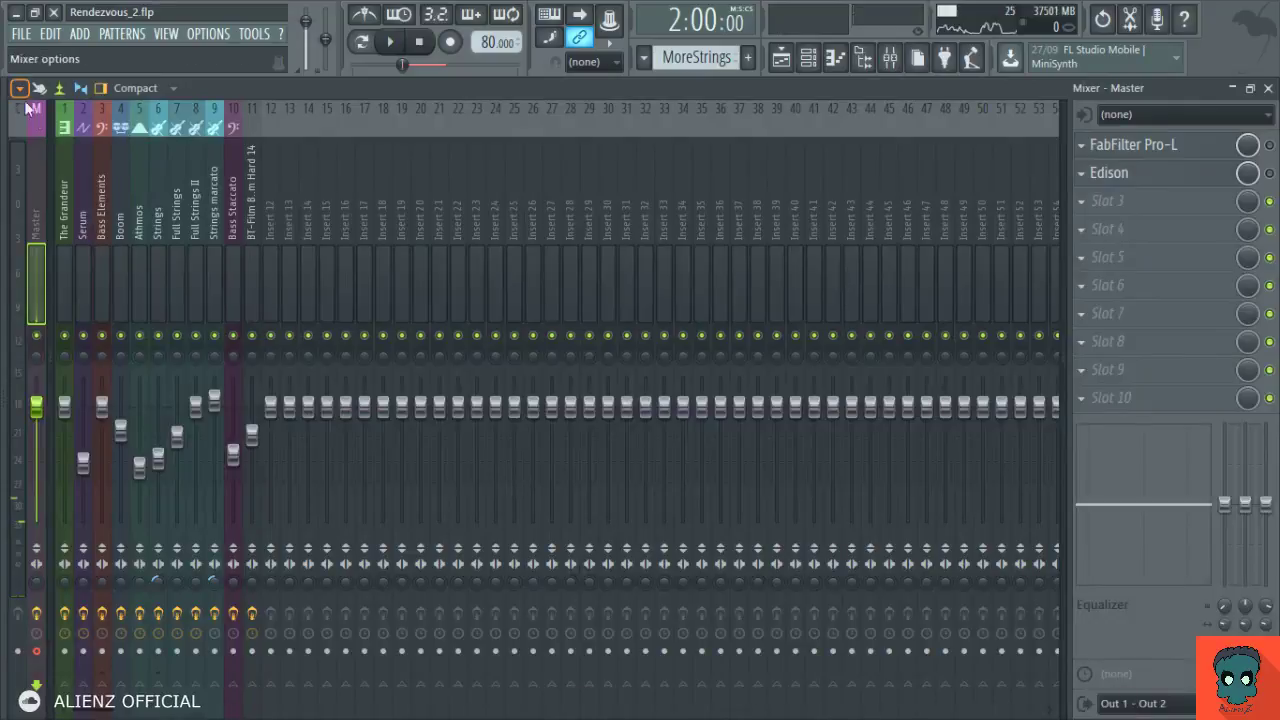
{"action": "left_click", "coordinate": [279, 131]}
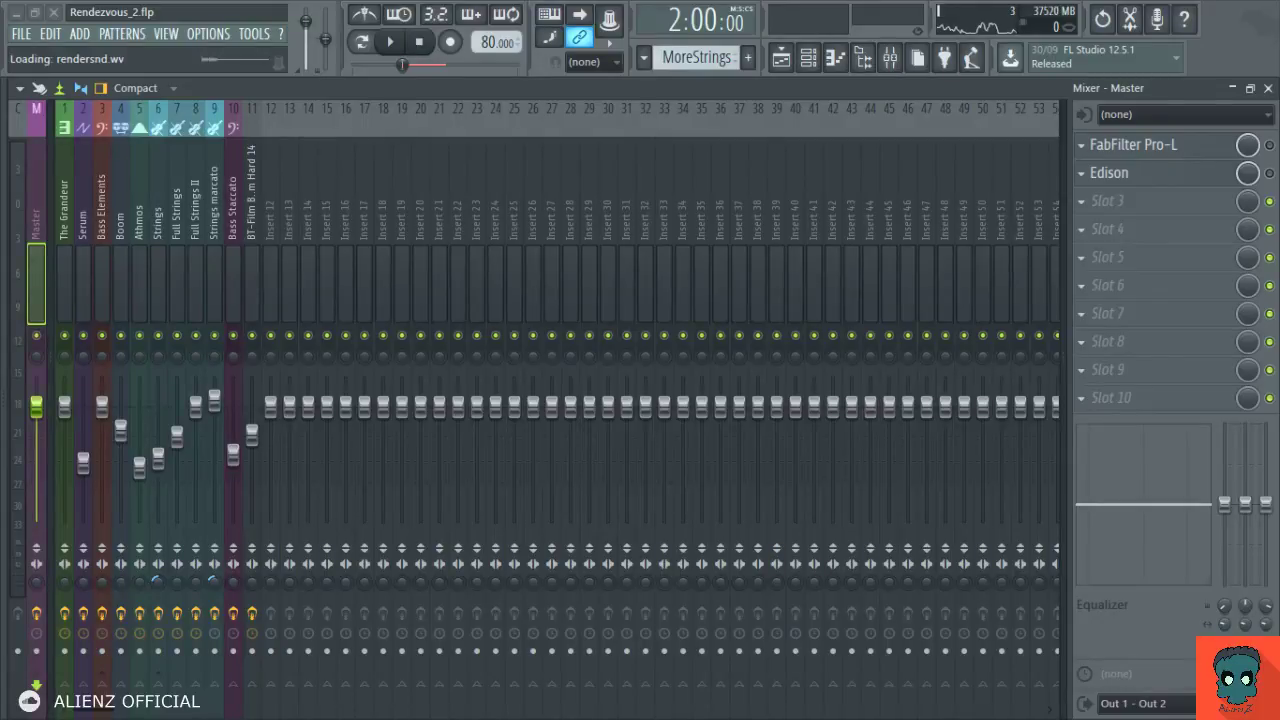
{"action": "key", "text": "F5"}
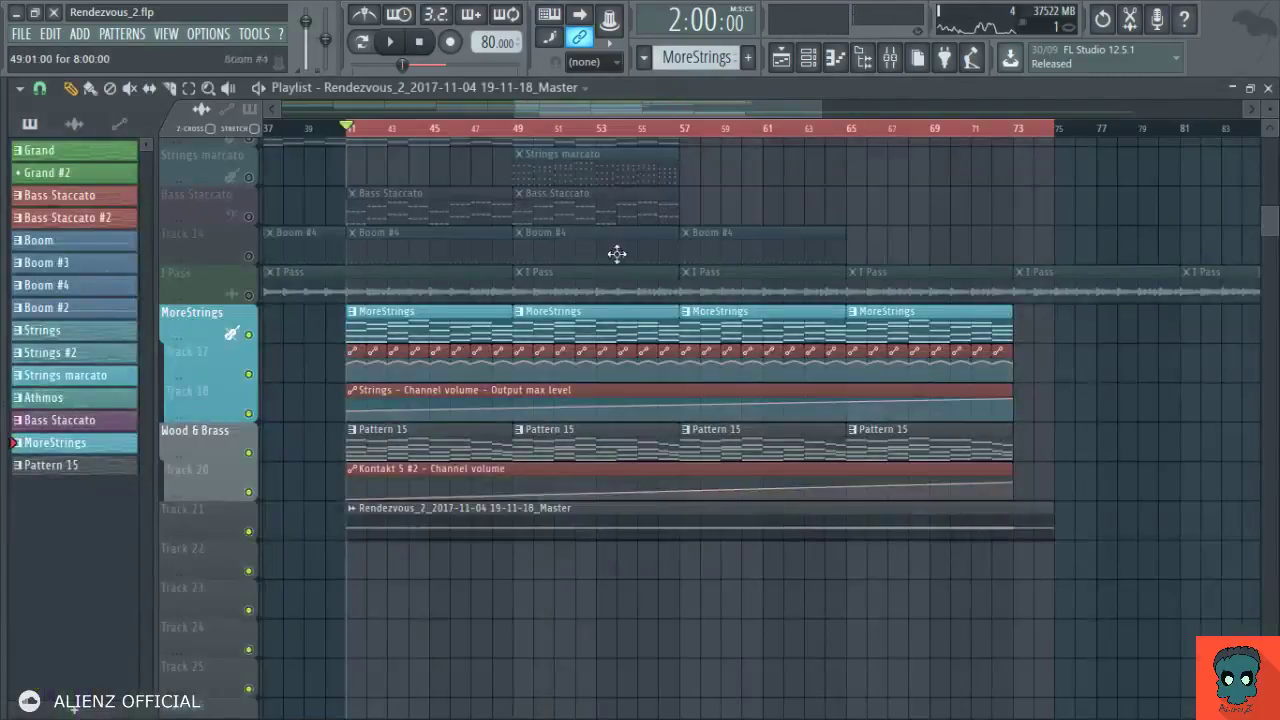
- Mute the MoreStrings and Wood & Brass tracks, unmute I Pass, and play the rendered master clip from bar 41
{"action": "left_click_drag", "start_coordinate": [501, 541], "coordinate": [482, 491]}
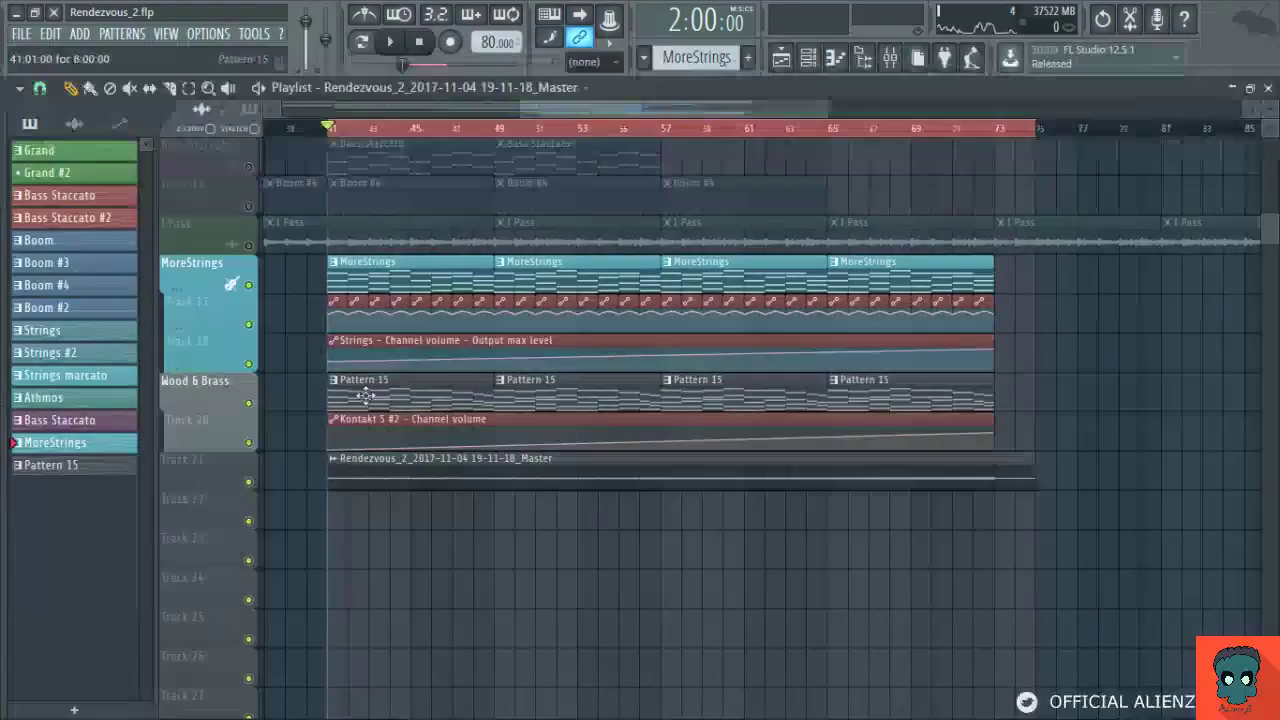
{"action": "left_click", "coordinate": [249, 285]}
{"action": "left_click", "coordinate": [249, 403]}
{"action": "left_click", "coordinate": [249, 248]}
{"action": "key", "text": "space"}
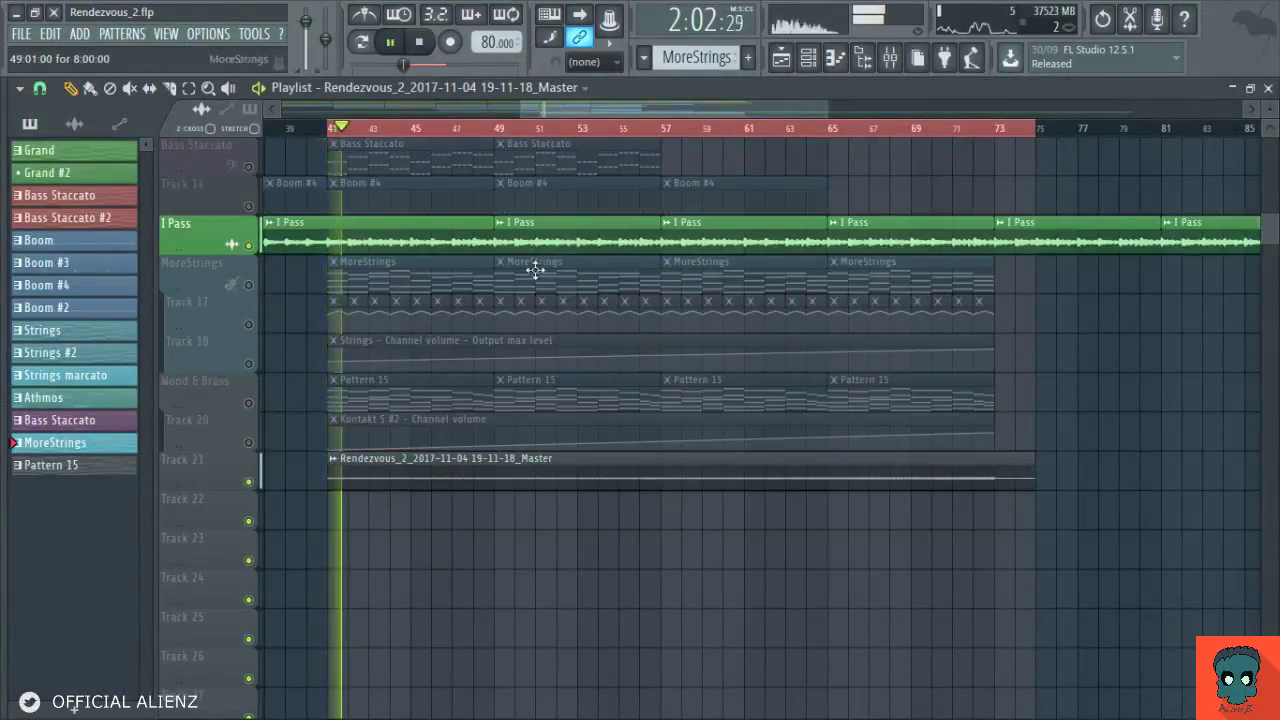
{"action": "scroll", "coordinate": [617, 114], "scroll_direction": "down", "scroll_amount": 1}
{"action": "scroll", "coordinate": [769, 355], "scroll_direction": "down", "scroll_amount": 1}
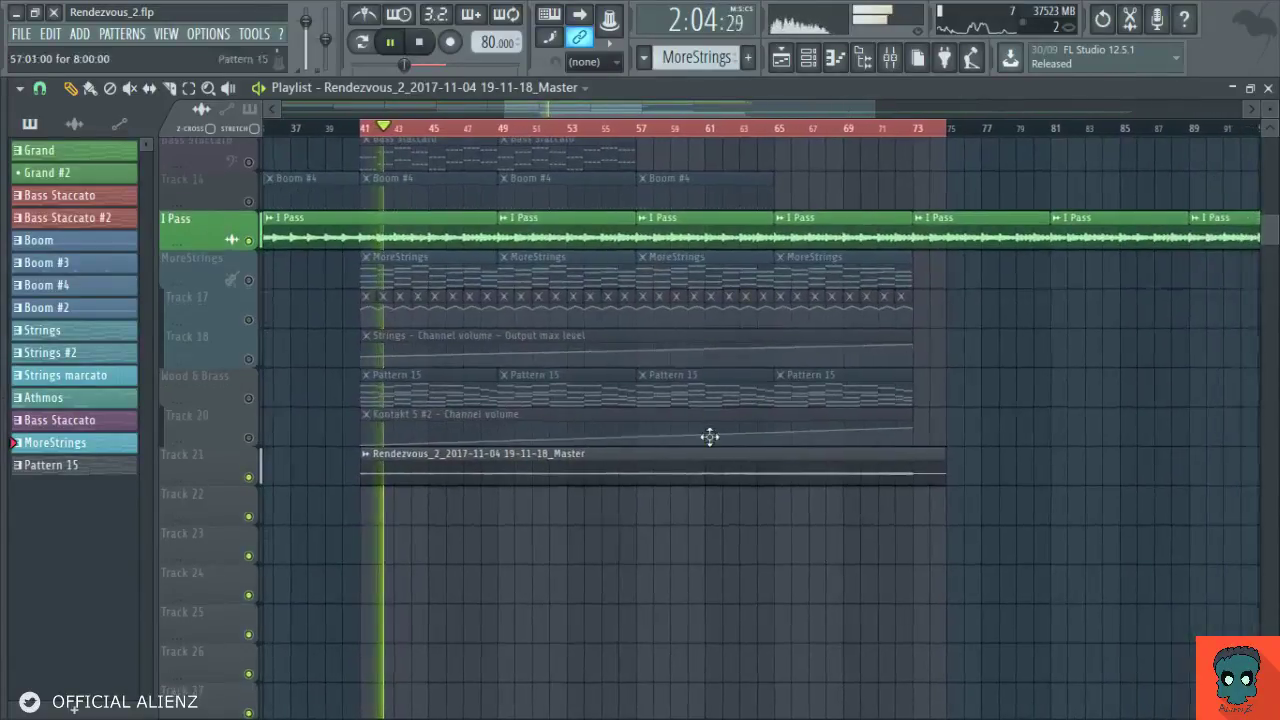
{"action": "scroll", "coordinate": [620, 188], "scroll_direction": "down", "scroll_amount": 1}
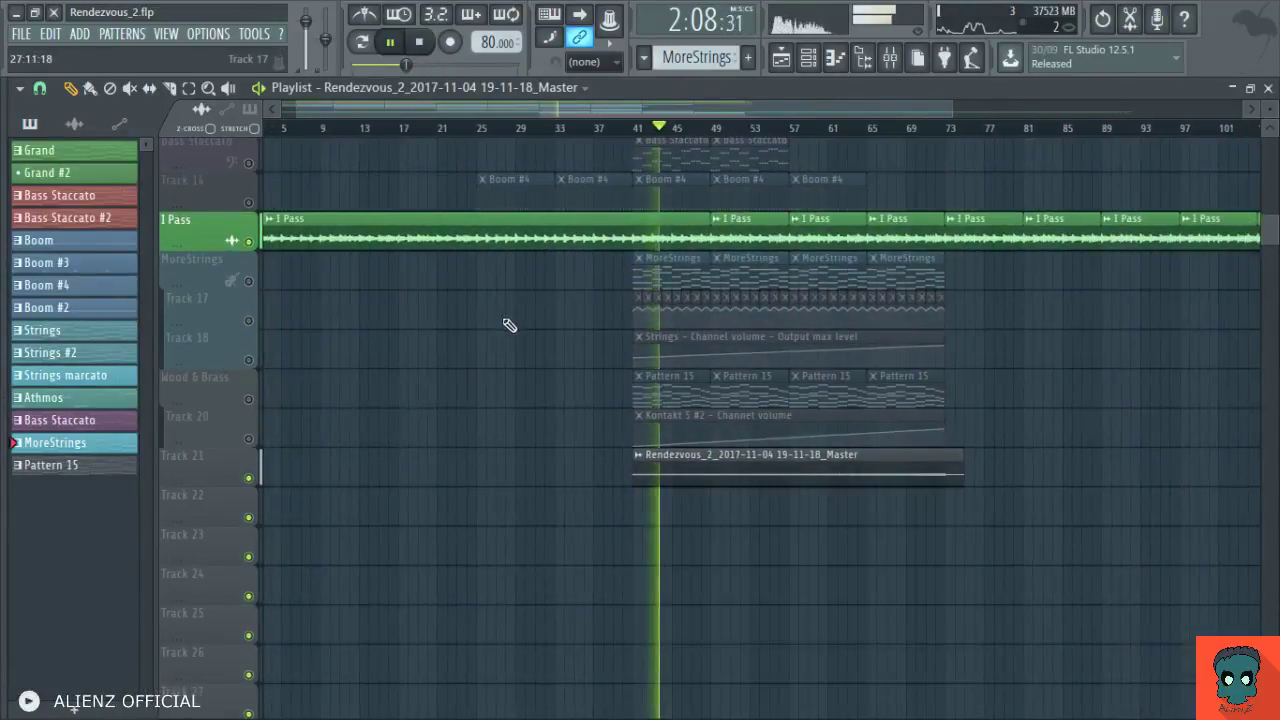
{"action": "left_click_drag", "start_coordinate": [637, 401], "coordinate": [463, 404]}
{"action": "scroll", "coordinate": [638, 131], "scroll_direction": "up", "scroll_amount": 1}
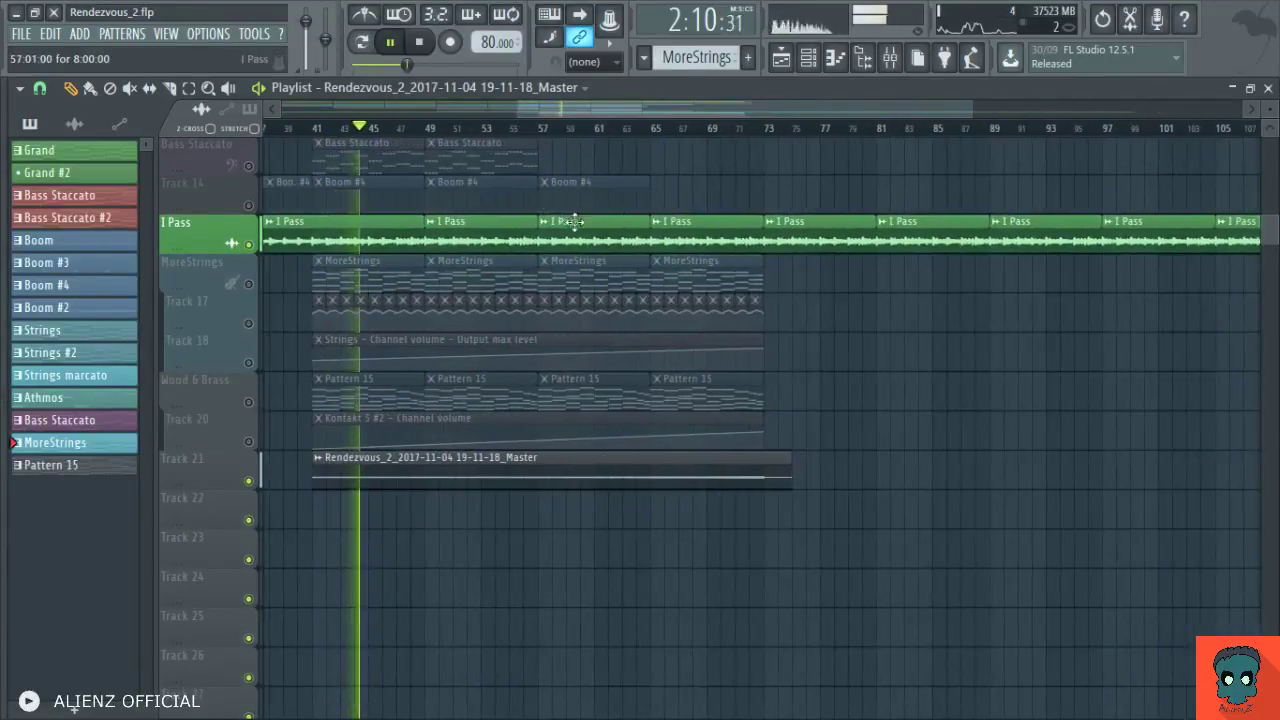
{"action": "left_click_drag", "start_coordinate": [574, 224], "coordinate": [601, 243]}
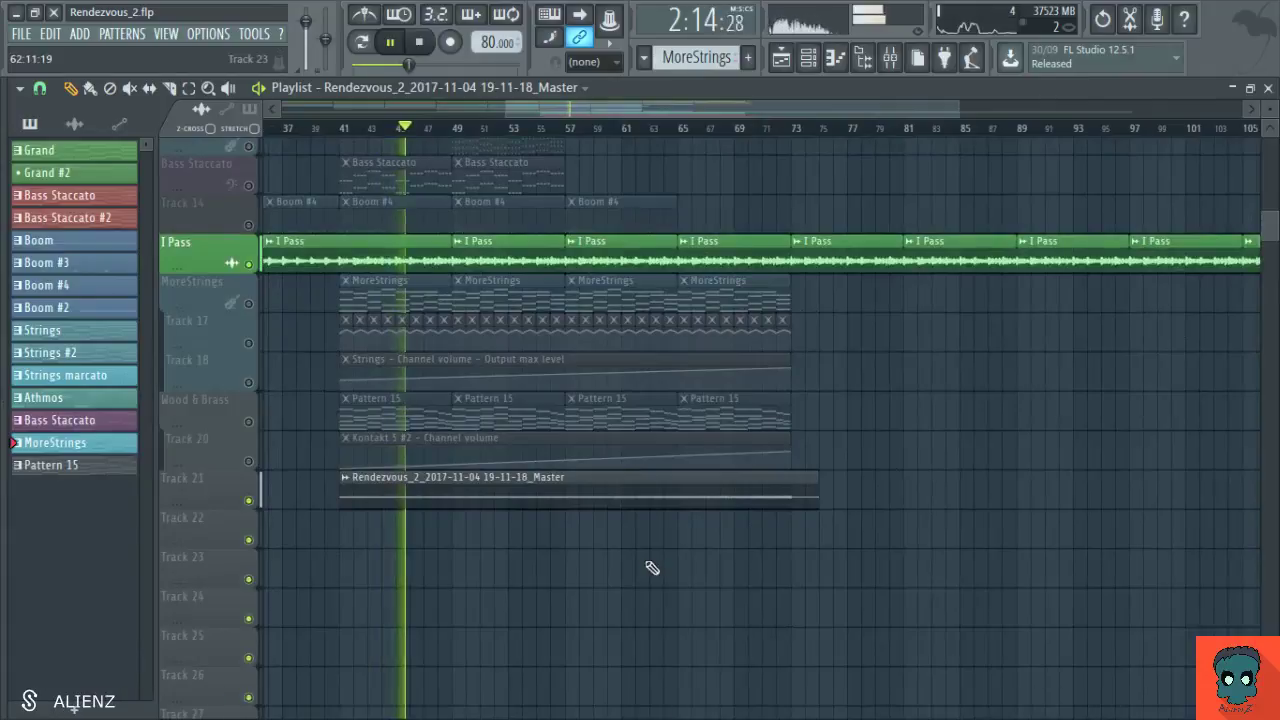
{"action": "scroll", "coordinate": [674, 112], "scroll_direction": "up", "scroll_amount": 1}
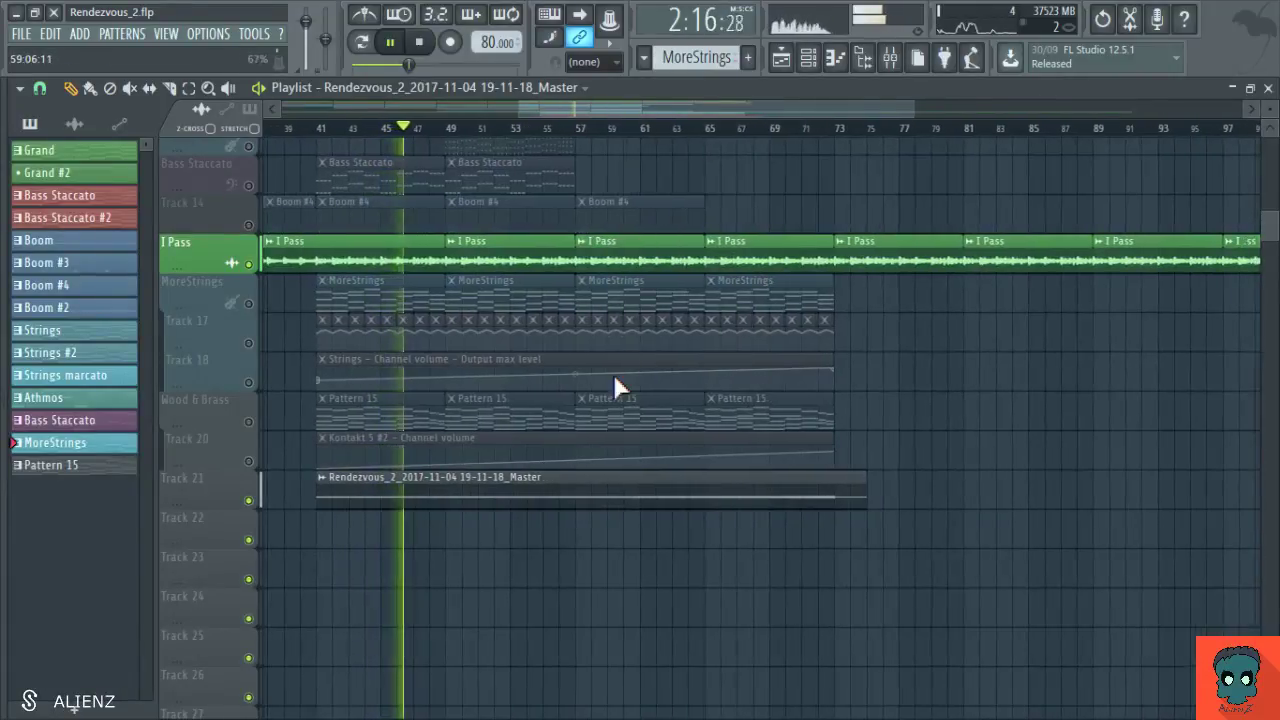
{"action": "left_click_drag", "start_coordinate": [614, 380], "coordinate": [645, 391]}
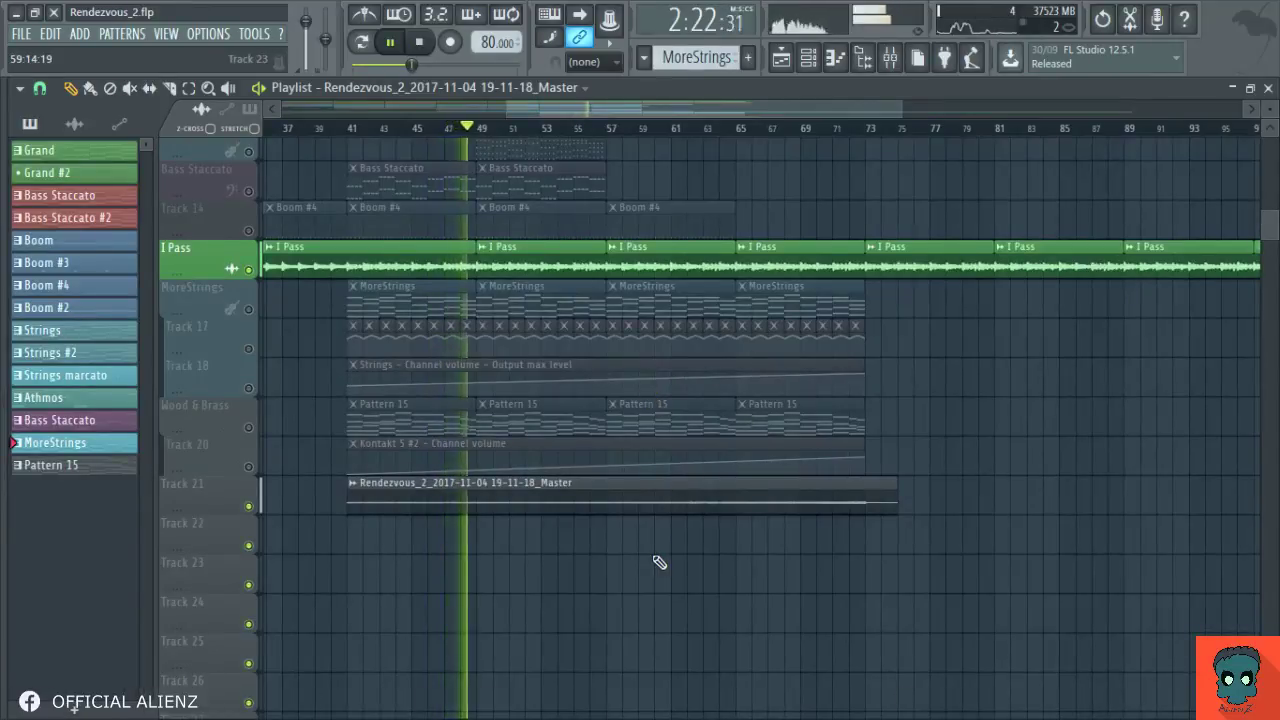
{"action": "left_click_drag", "start_coordinate": [593, 535], "coordinate": [675, 557]}
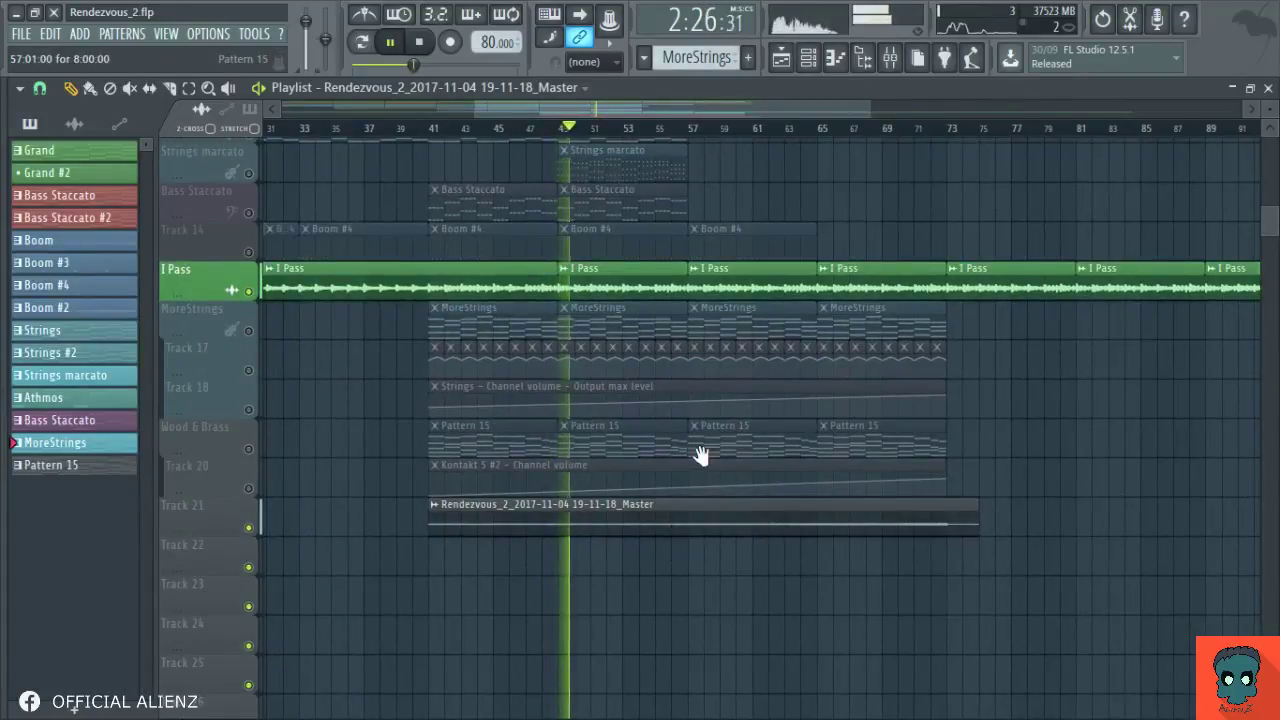
{"action": "left_click_drag", "start_coordinate": [700, 457], "coordinate": [706, 487]}
{"action": "scroll", "coordinate": [721, 119], "scroll_direction": "down", "scroll_amount": 2}
{"action": "scroll", "coordinate": [714, 119], "scroll_direction": "down", "scroll_amount": 3}
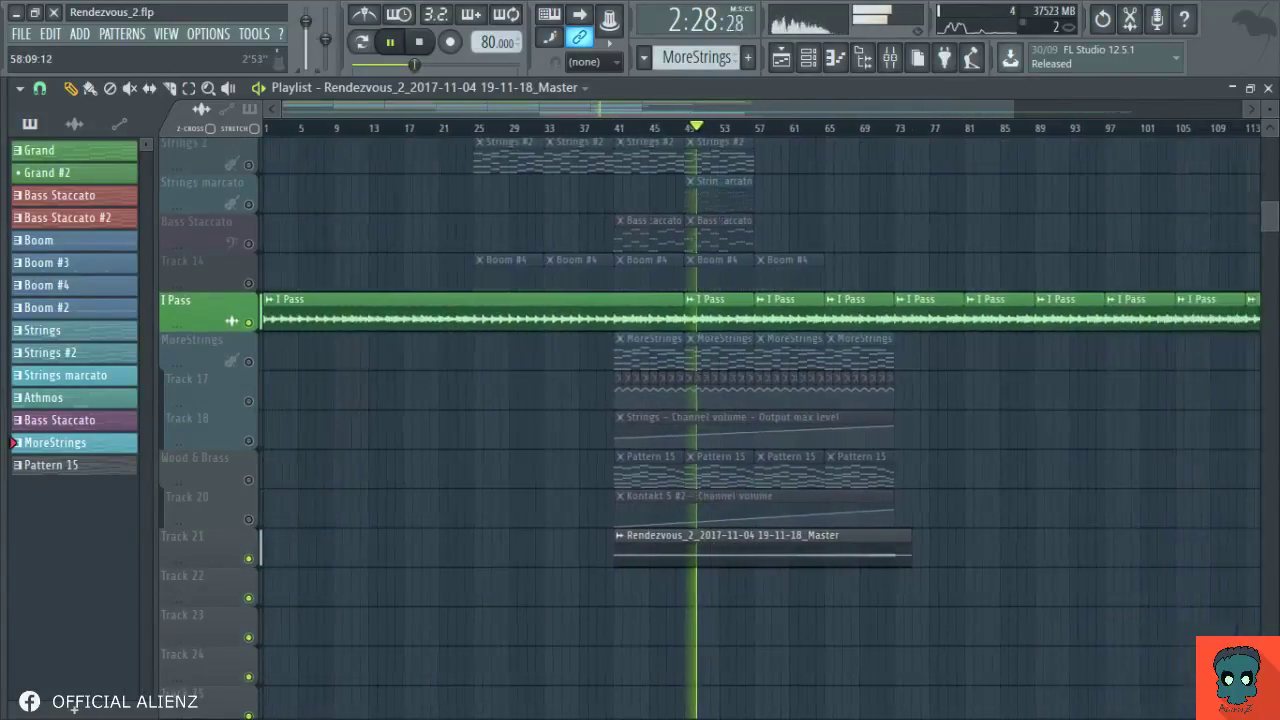
{"action": "scroll", "coordinate": [714, 119], "scroll_direction": "up", "scroll_amount": 5}
{"action": "left_click_drag", "start_coordinate": [775, 482], "coordinate": [696, 353]}
{"action": "left_click_drag", "start_coordinate": [583, 445], "coordinate": [597, 526]}
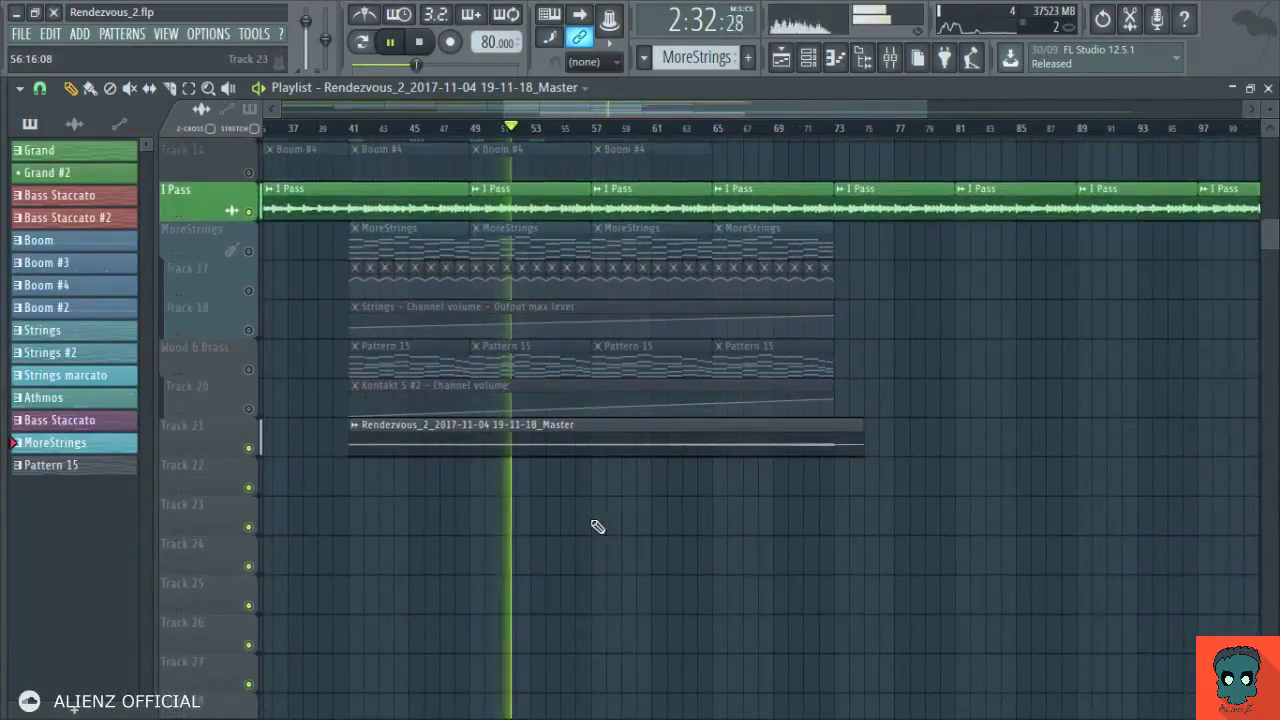
- Name the rendered master clip and its track 21 "I Pass - K" with a green colour and an audio waveform icon
{"action": "middle_click", "coordinate": [220, 436]}
{"action": "left_click", "coordinate": [231, 457]}
{"action": "left_click", "coordinate": [235, 466]}
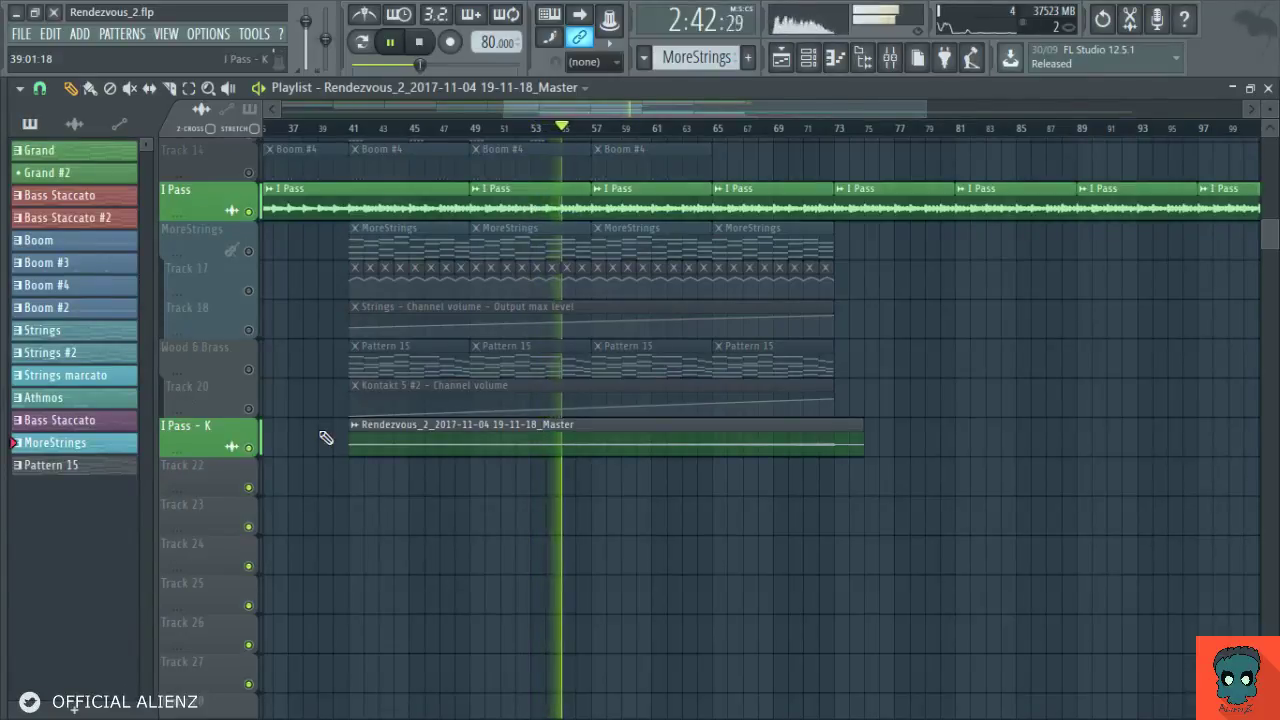
{"action": "left_click_drag", "start_coordinate": [231, 420], "coordinate": [364, 437]}
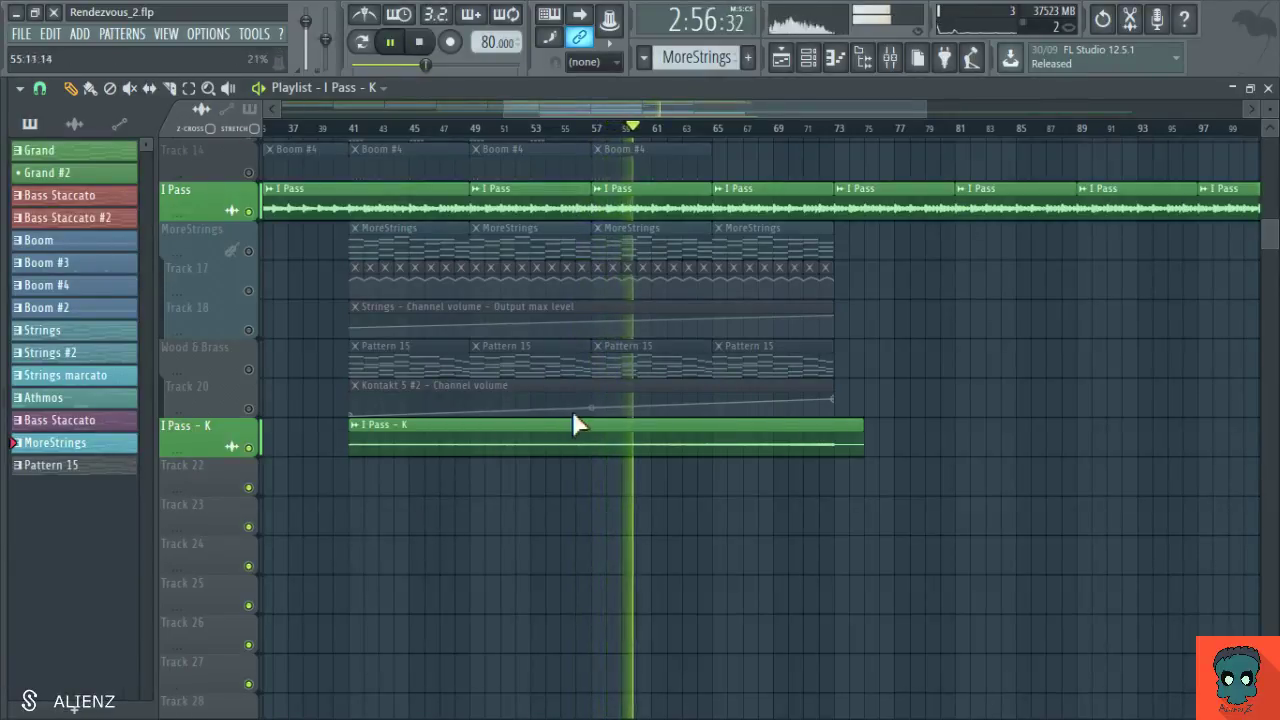
- Bend the middle of the Kontakt 5 #2 channel volume automation curve slightly upward between bars 41 and 73
{"action": "left_click_drag", "start_coordinate": [594, 407], "coordinate": [591, 404]}
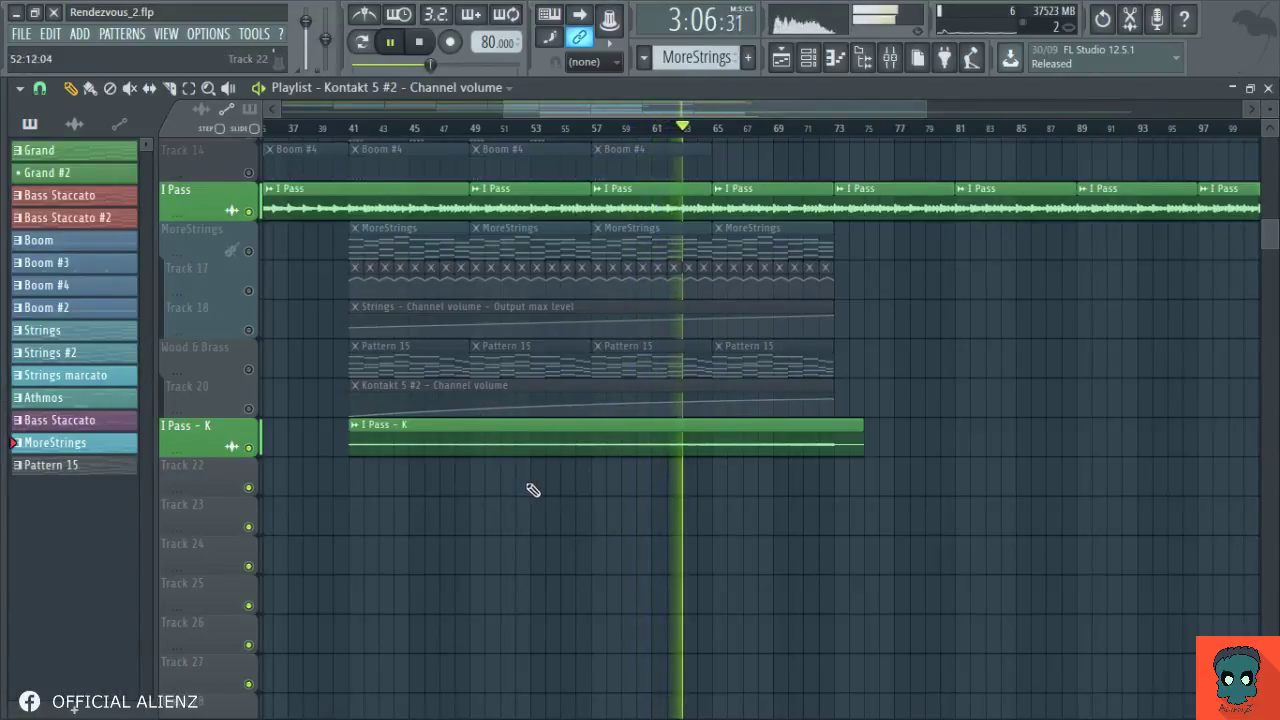
{"action": "scroll", "coordinate": [535, 505], "scroll_direction": "up", "scroll_amount": 1}
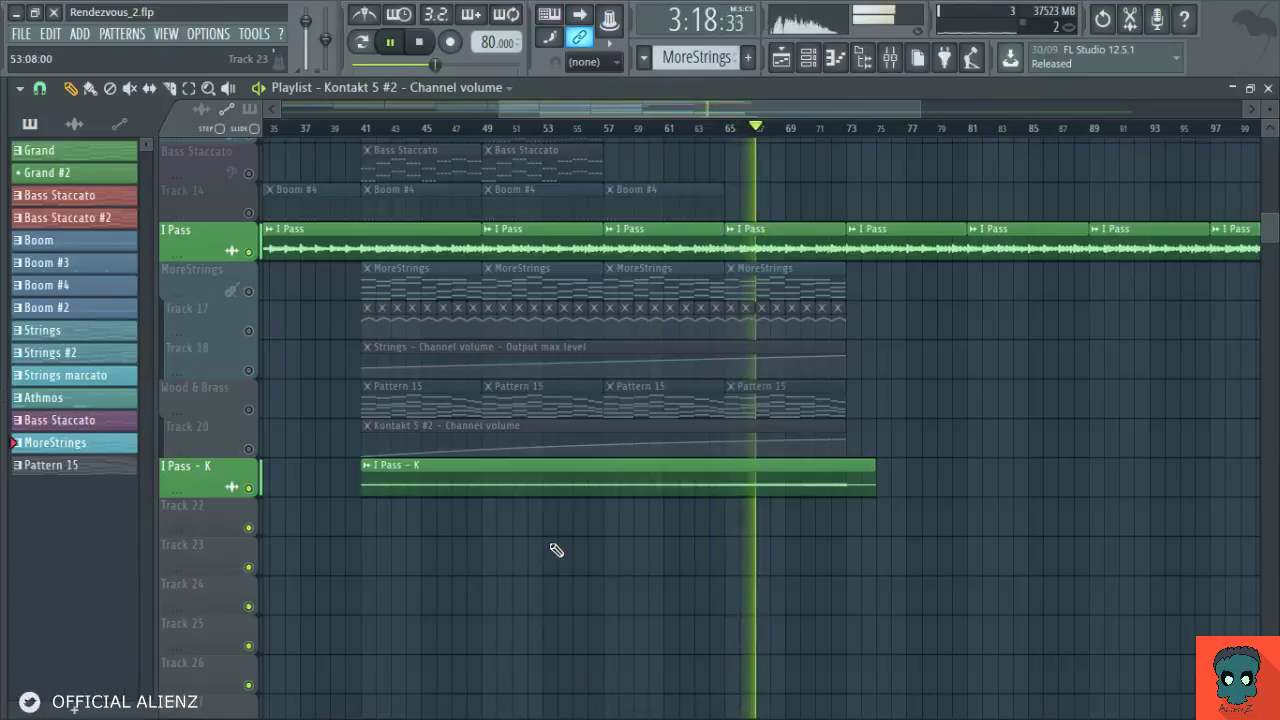
- Shift the I Pass - K clip eight bars earlier so it starts at bar 33
{"action": "scroll", "coordinate": [650, 109], "scroll_direction": "down", "scroll_amount": 1}
{"action": "scroll", "coordinate": [650, 109], "scroll_direction": "down", "scroll_amount": 4}
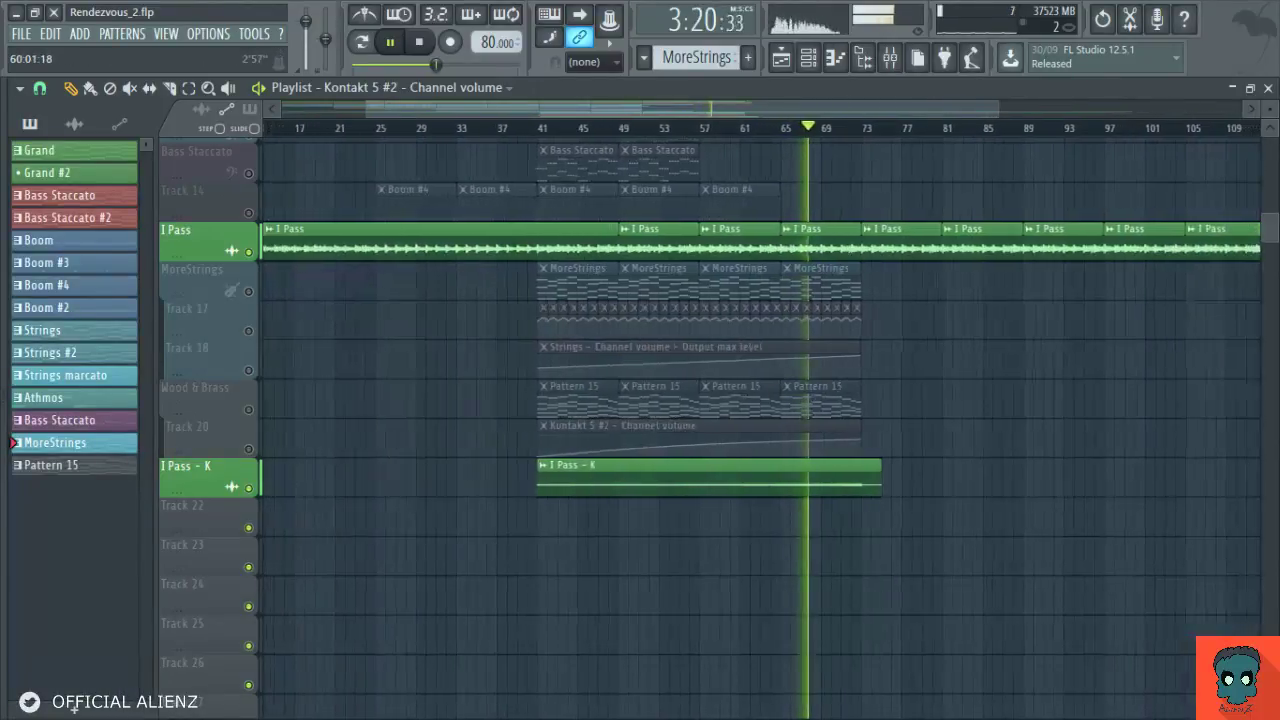
{"action": "scroll", "coordinate": [666, 129], "scroll_direction": "down", "scroll_amount": 2}
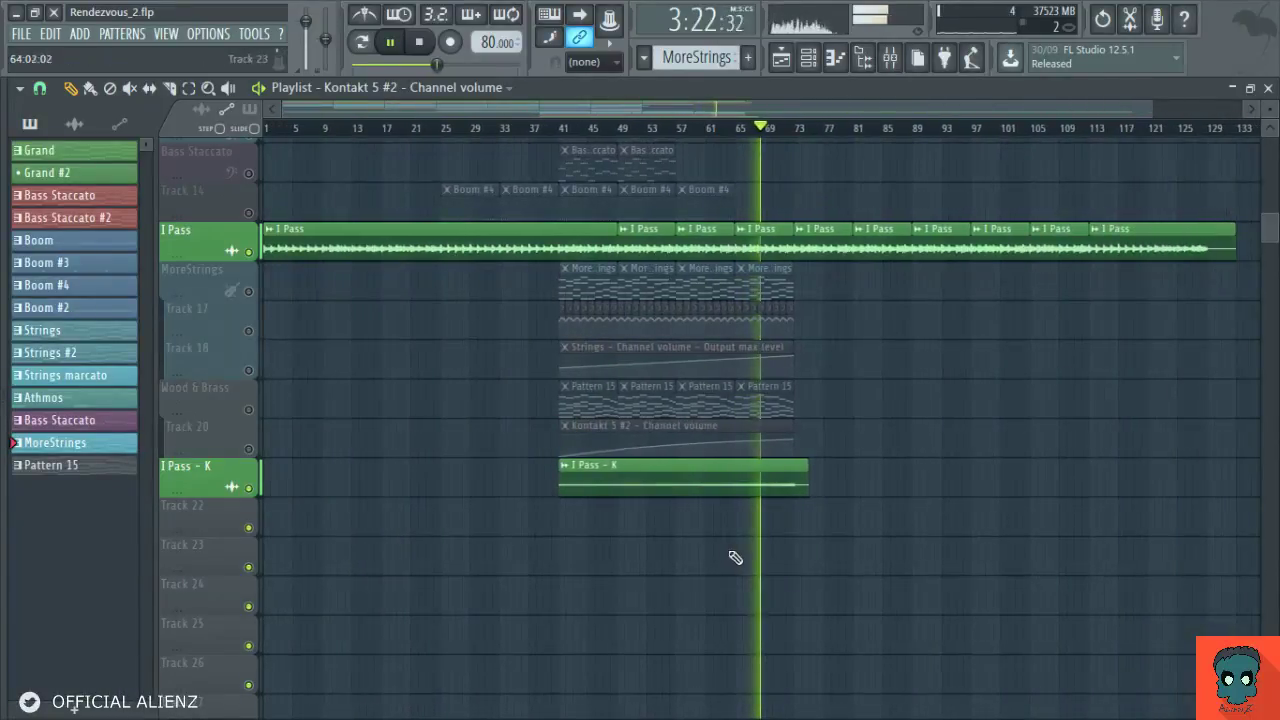
{"action": "scroll", "coordinate": [729, 528], "scroll_direction": "up", "scroll_amount": 3}
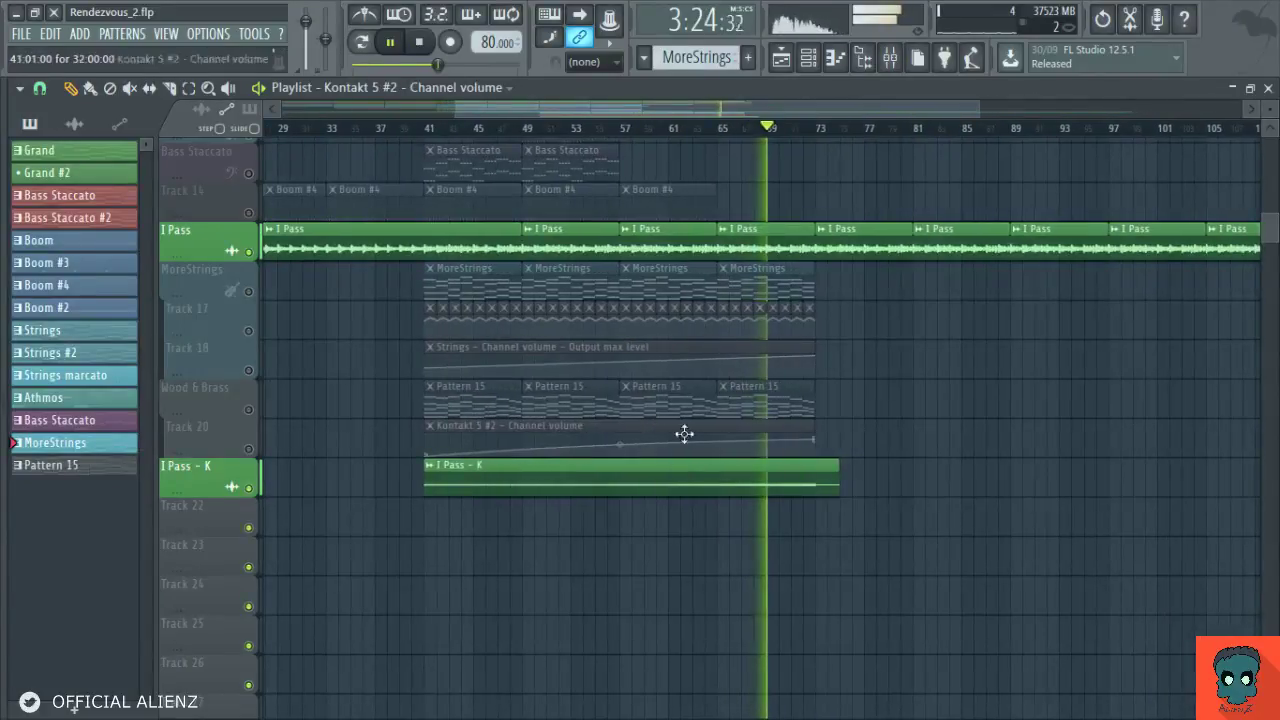
{"action": "left_click_drag", "start_coordinate": [681, 484], "coordinate": [669, 484]}
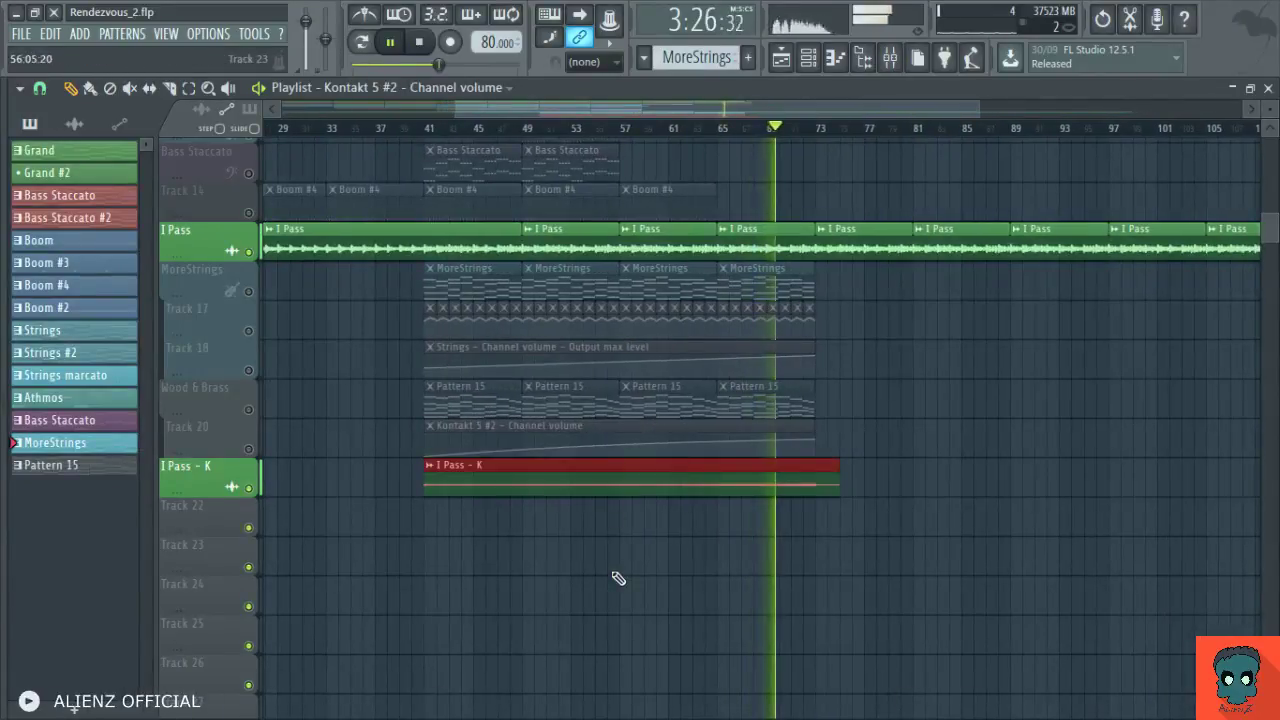
{"action": "key", "text": "shift+Left"}
{"action": "key", "text": "shift+Left"}
{"action": "key", "text": "shift+Left"}
{"action": "key", "text": "shift+Left"}
{"action": "key", "text": "shift+Left"}
{"action": "key", "text": "shift+Left"}
{"action": "key", "text": "shift+Left"}
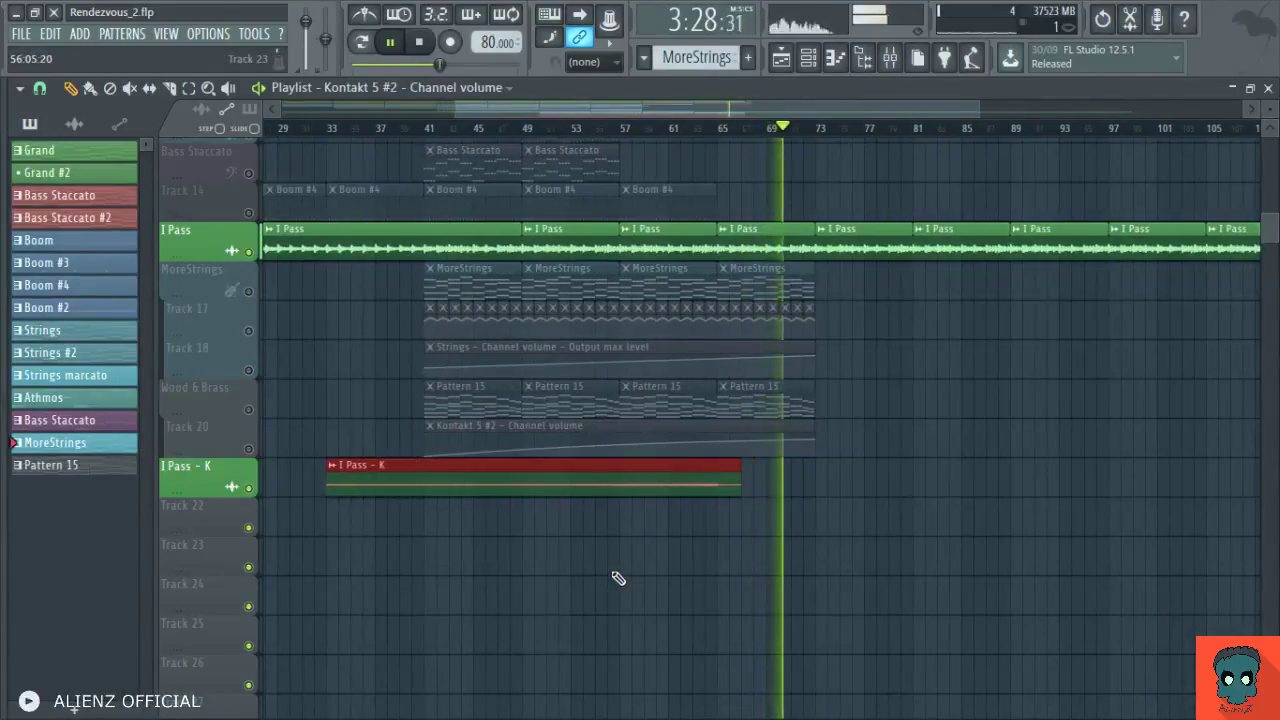
{"action": "key", "text": "ctrl+d"}
- Slice the I Pass - K clip at bar 57 and duplicate its last section so the copy starts at bar 65
{"action": "key", "text": "c"}
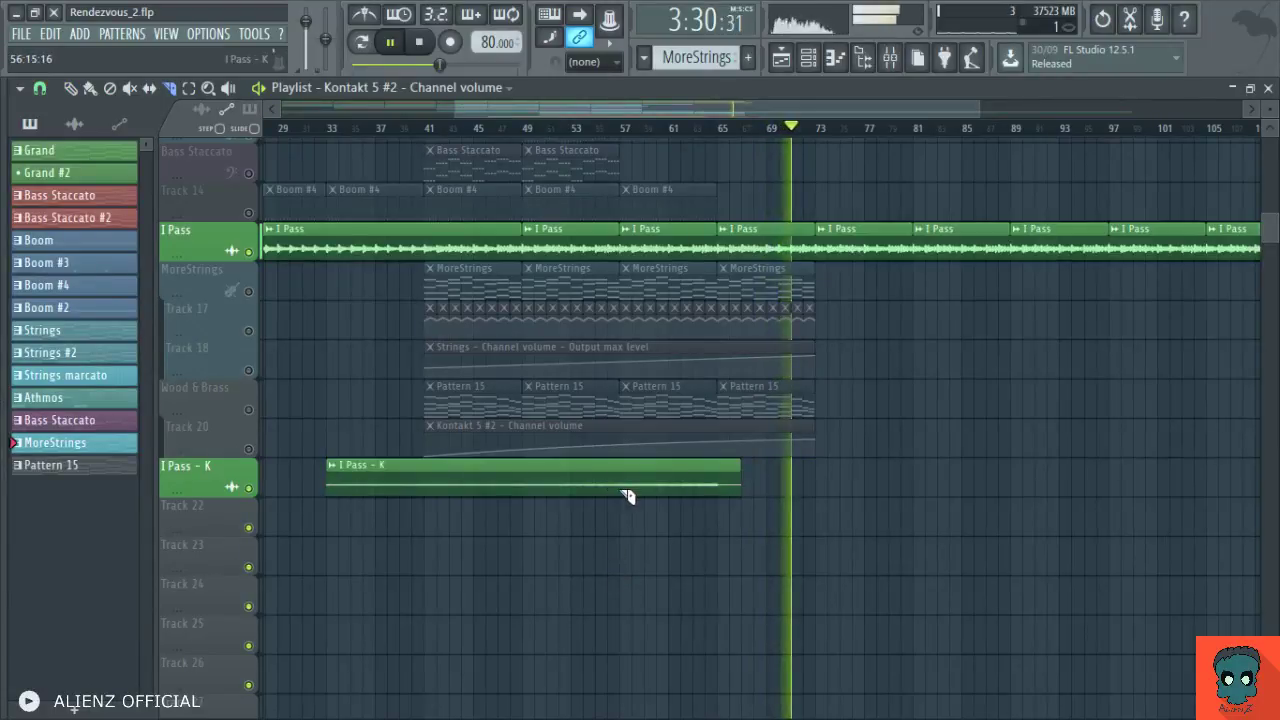
{"action": "left_click_drag", "start_coordinate": [622, 491], "coordinate": [622, 518]}
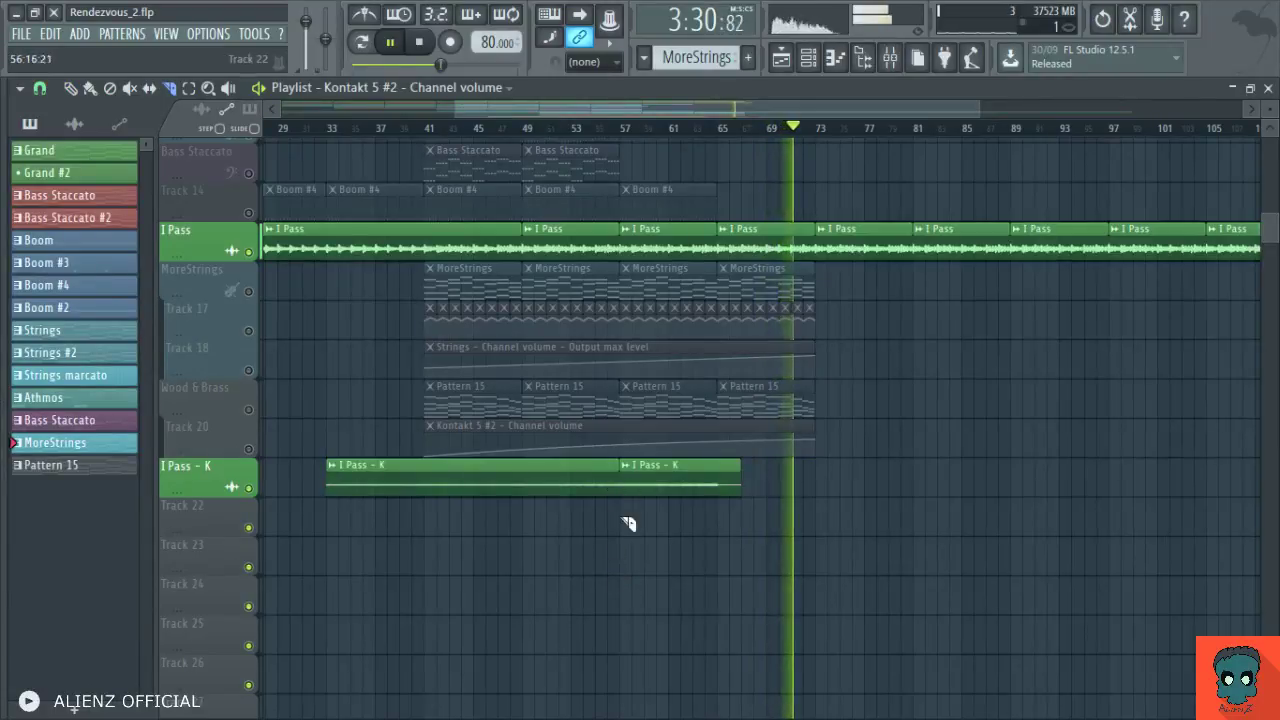
{"action": "mouse_move", "coordinate": [721, 495]}
{"action": "left_mouse_down"}
{"action": "mouse_move", "coordinate": [721, 532]}
{"action": "mouse_move", "coordinate": [773, 488]}
{"action": "mouse_move", "coordinate": [857, 491]}
{"action": "mouse_move", "coordinate": [742, 552]}
{"action": "left_mouse_up"}
{"action": "key", "text": "p"}
{"action": "left_click", "coordinate": [686, 491], "text": "ctrl"}
{"action": "key", "text": "ctrl+b"}
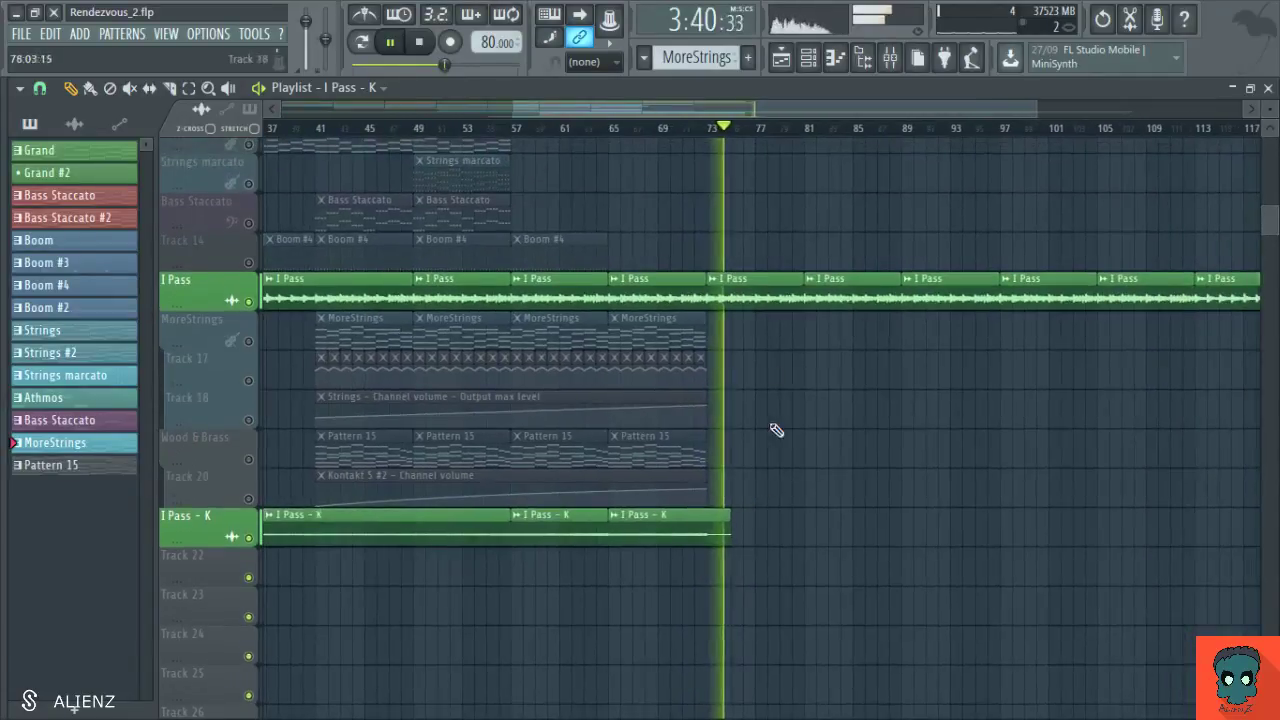
- Slice the last I Pass - K section at bar 73
{"action": "mouse_move", "coordinate": [798, 113]}
{"action": "left_mouse_down"}
{"action": "mouse_move", "coordinate": [799, 80]}
{"action": "mouse_move", "coordinate": [815, 104]}
{"action": "left_mouse_up"}
{"action": "left_click_drag", "start_coordinate": [594, 531], "coordinate": [573, 536]}
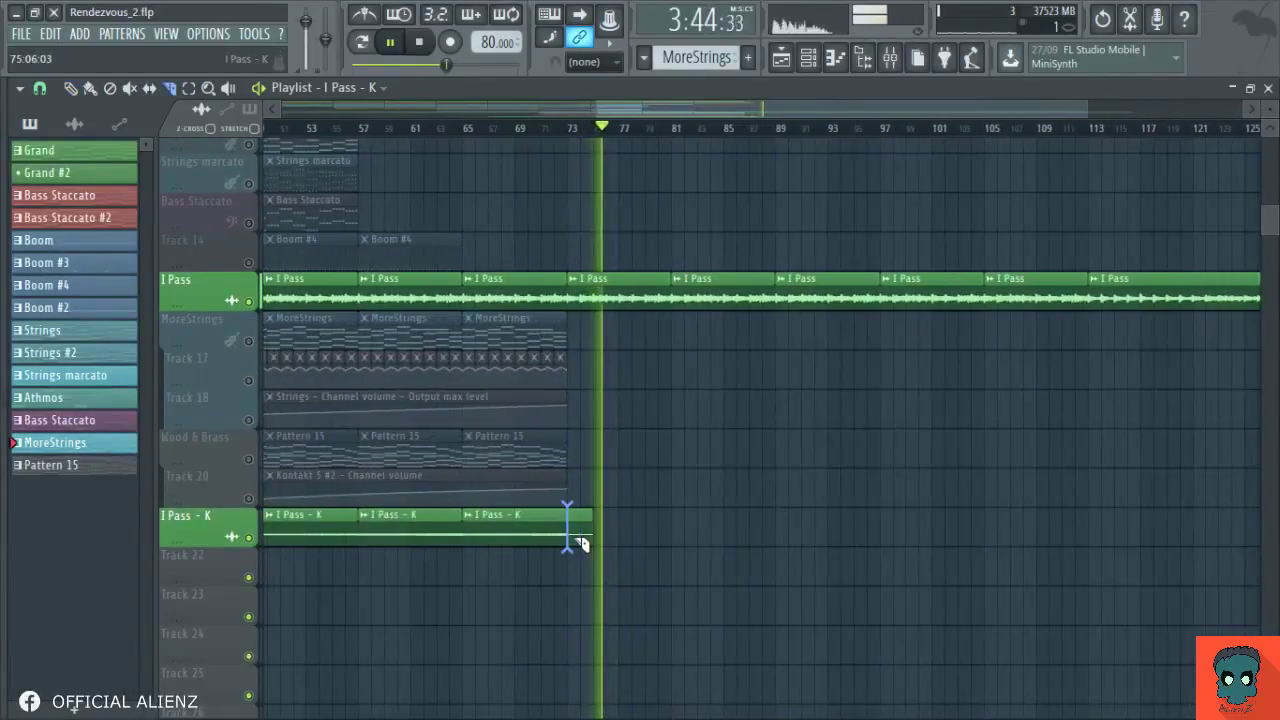
{"action": "left_click_drag", "start_coordinate": [660, 541], "coordinate": [640, 463]}
{"action": "key", "text": "p"}
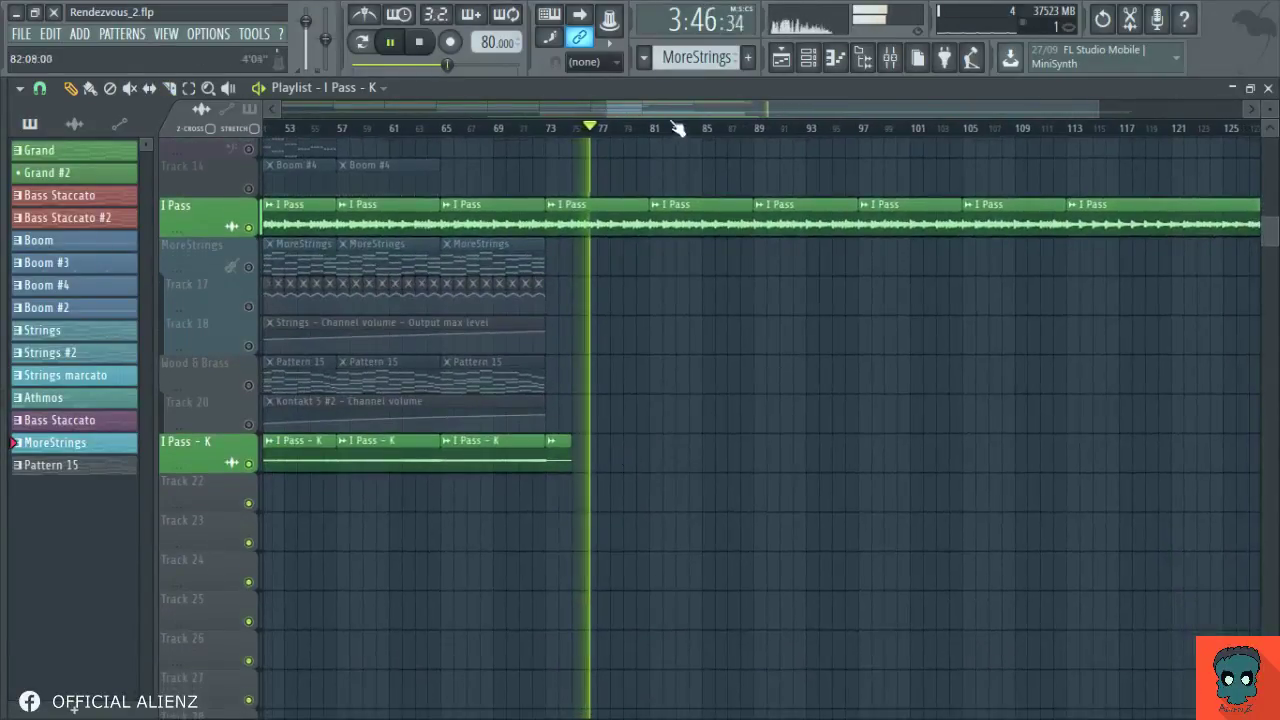
- Duplicate the final eight-bar I Pass - K section with its short tail twice, extending the track to about bar 91
{"action": "left_click_drag", "start_coordinate": [678, 110], "coordinate": [678, 98]}
{"action": "left_click_drag", "start_coordinate": [620, 449], "coordinate": [774, 457]}
{"action": "left_click_drag", "start_coordinate": [680, 435], "coordinate": [581, 457]}
{"action": "key", "text": "ctrl+b"}
{"action": "key", "text": "ctrl+b"}
{"action": "left_click", "coordinate": [712, 517]}
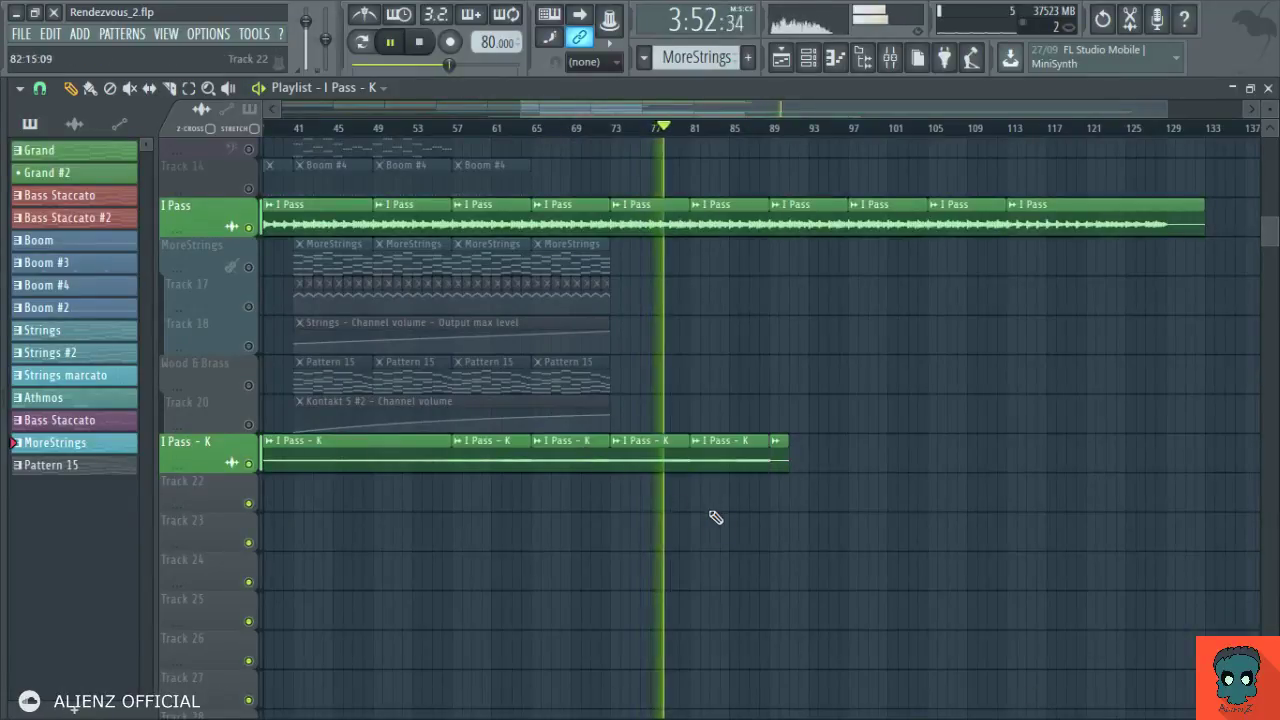
- Create a new pattern and place an eight-bar clip of it on Track 22 starting at bar 57
{"action": "scroll", "coordinate": [711, 523], "scroll_direction": "left", "scroll_amount": 3}
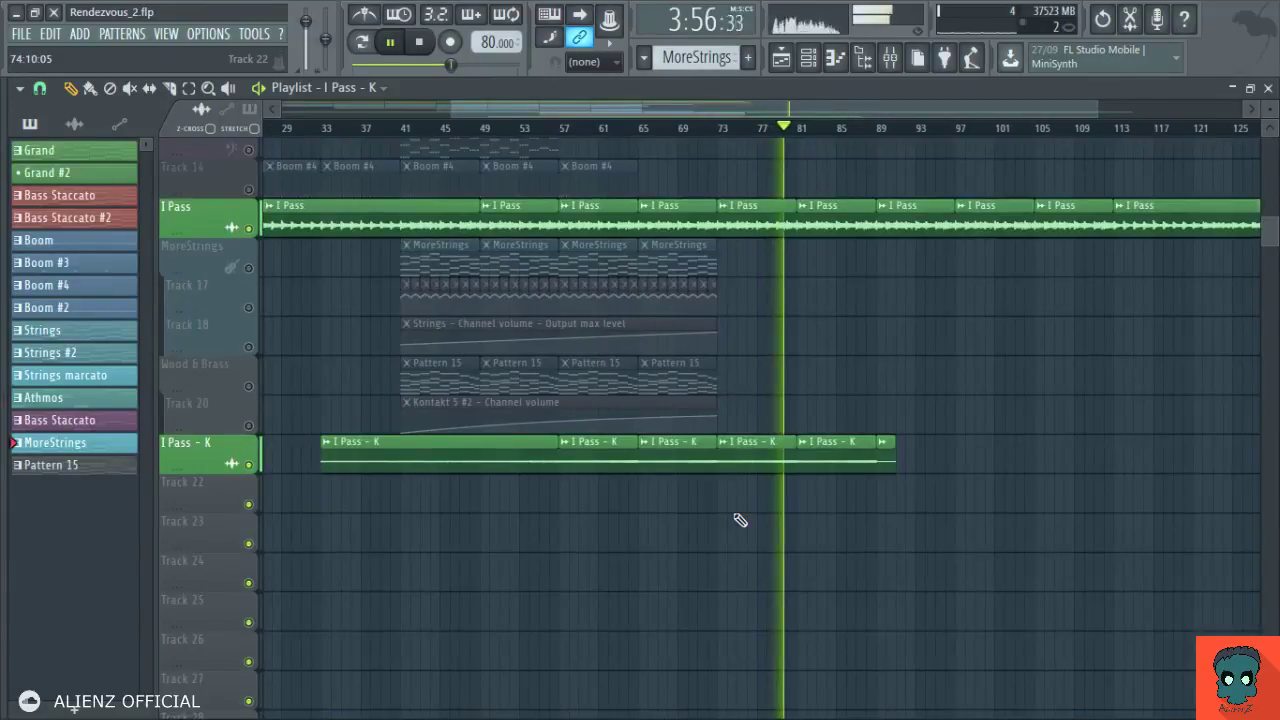
{"action": "scroll", "coordinate": [763, 372], "scroll_direction": "down", "scroll_amount": 1}
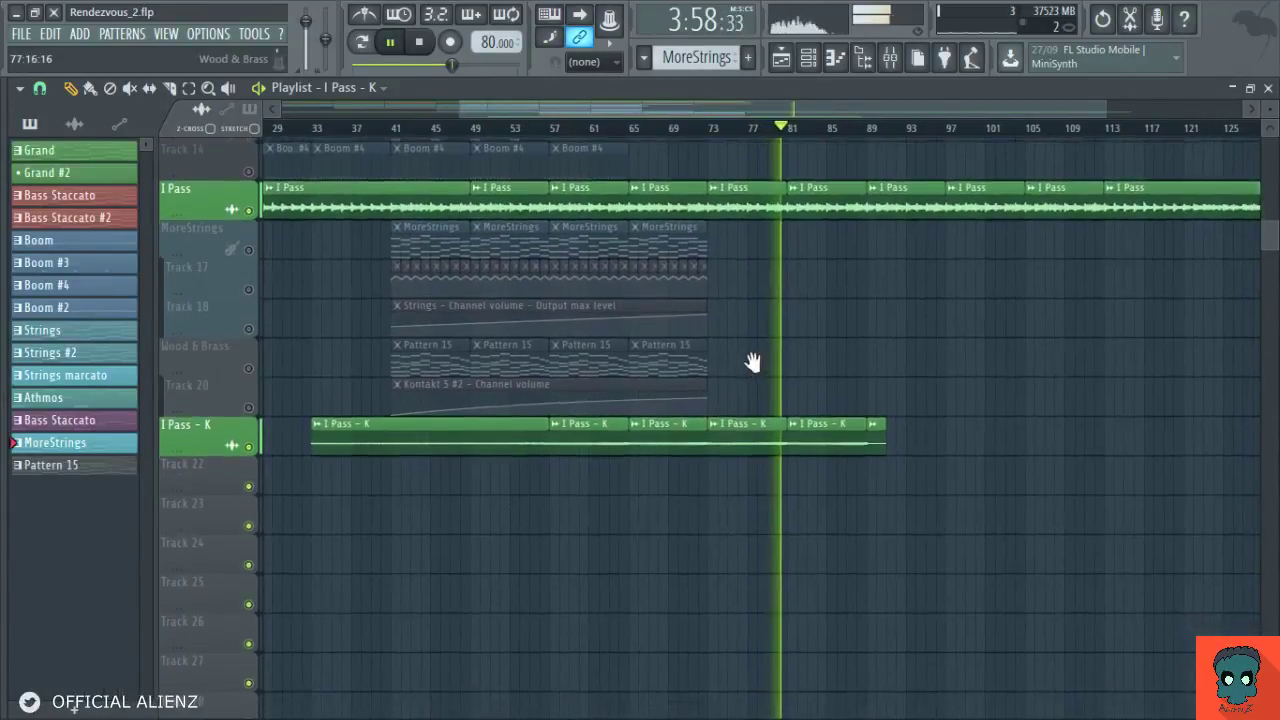
{"action": "scroll", "coordinate": [752, 362], "scroll_direction": "down", "scroll_amount": 1}
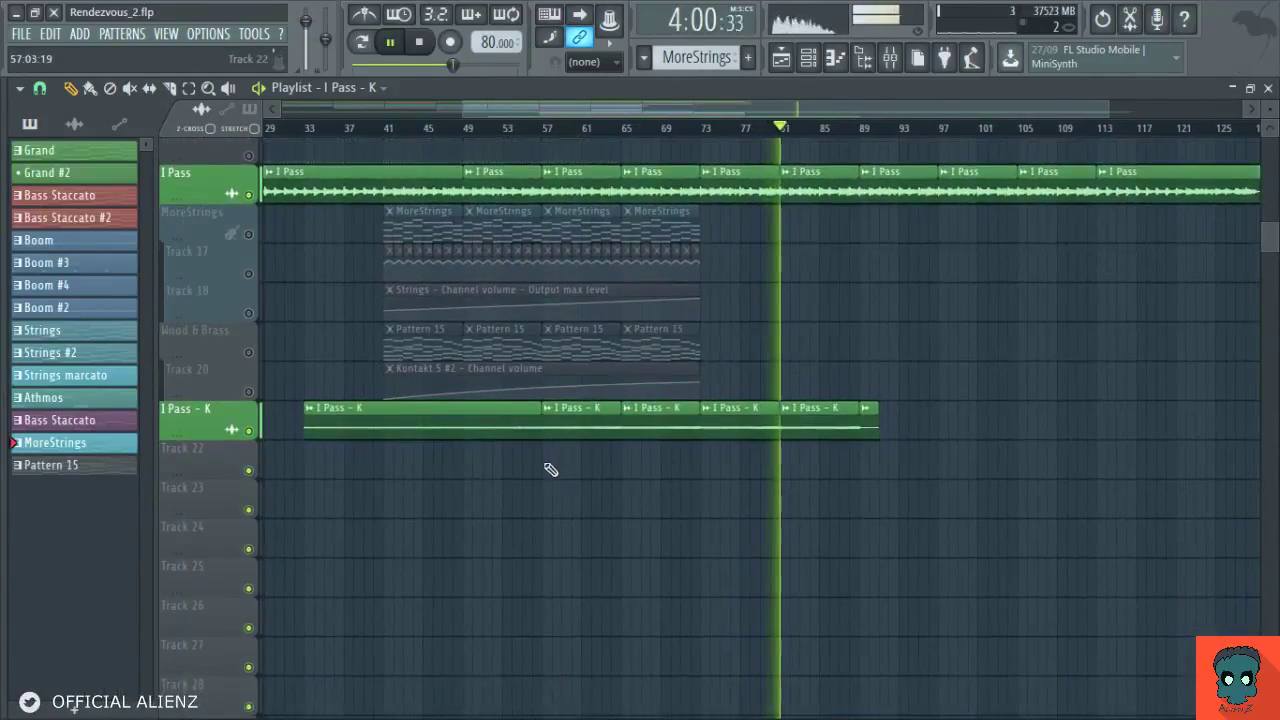
{"action": "key", "text": "F4"}
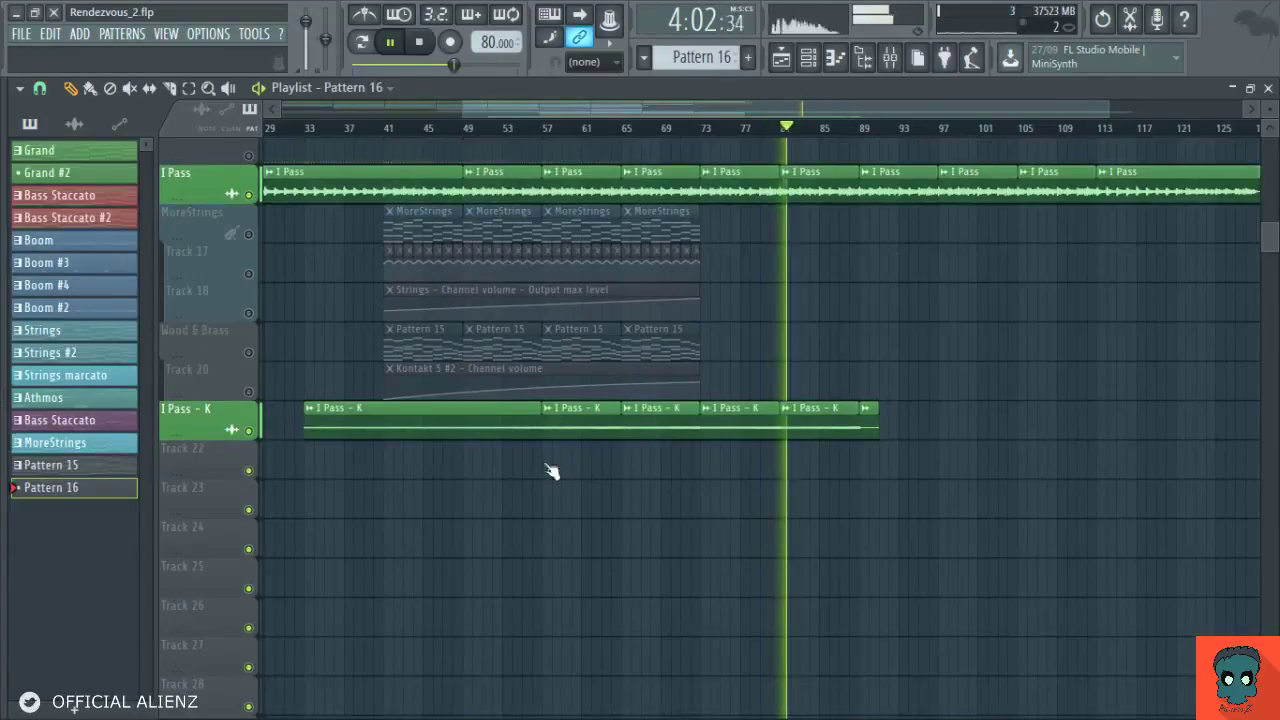
{"action": "left_click_drag", "start_coordinate": [551, 461], "coordinate": [620, 463]}
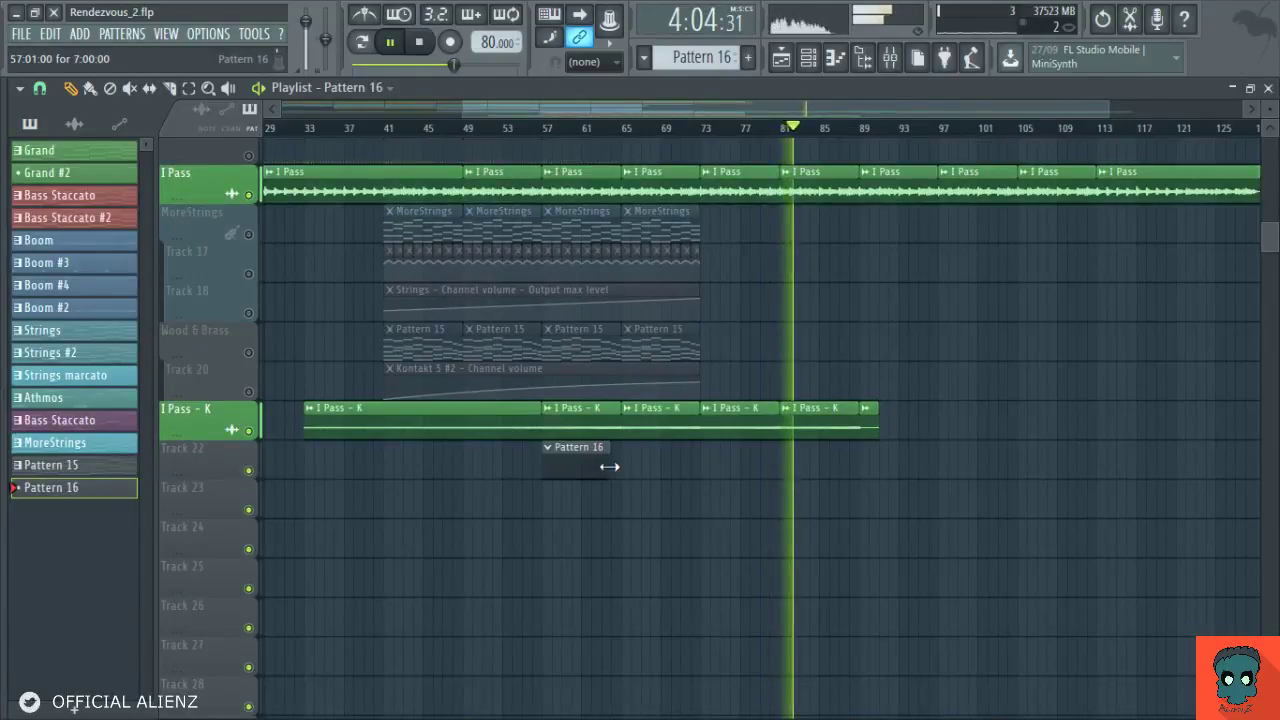
- Duplicate the new pattern clip four times to fill bars 57–97 and label its track Arp with an olive colour
{"action": "left_click", "coordinate": [600, 463]}
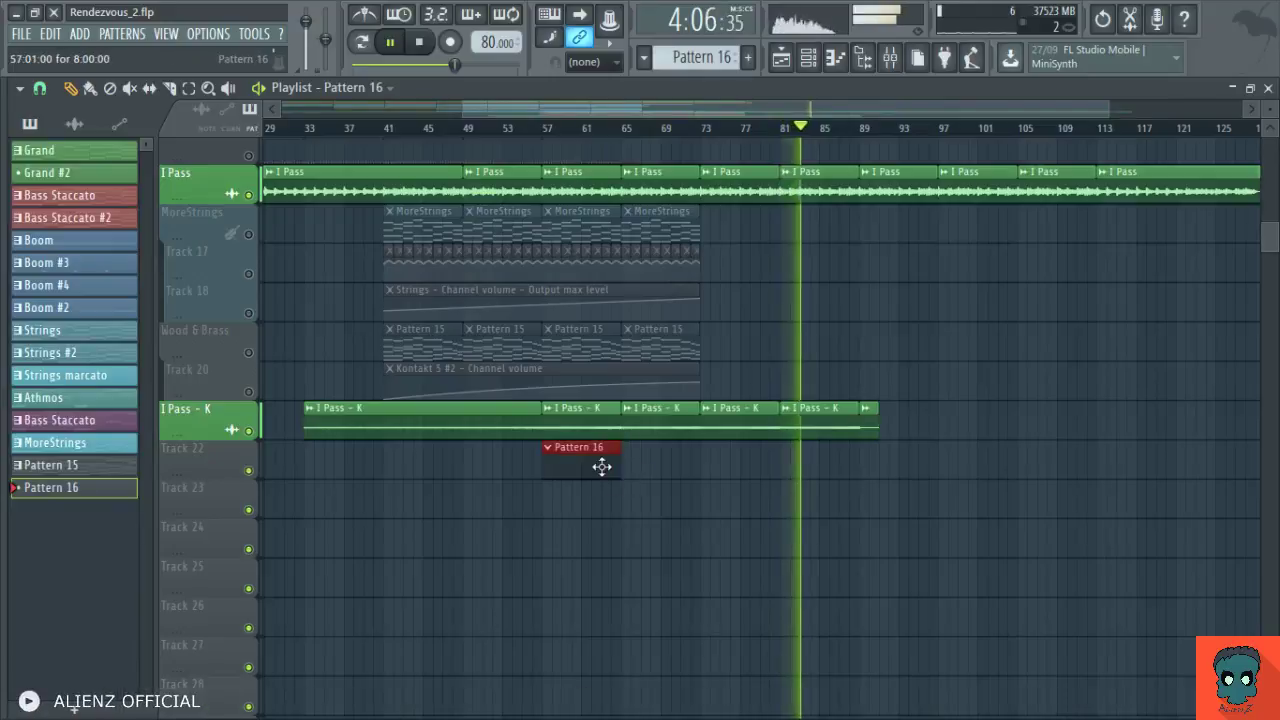
{"action": "key", "text": "ctrl+b"}
{"action": "key", "text": "ctrl+b"}
{"action": "key", "text": "ctrl+b"}
{"action": "key", "text": "ctrl+b"}
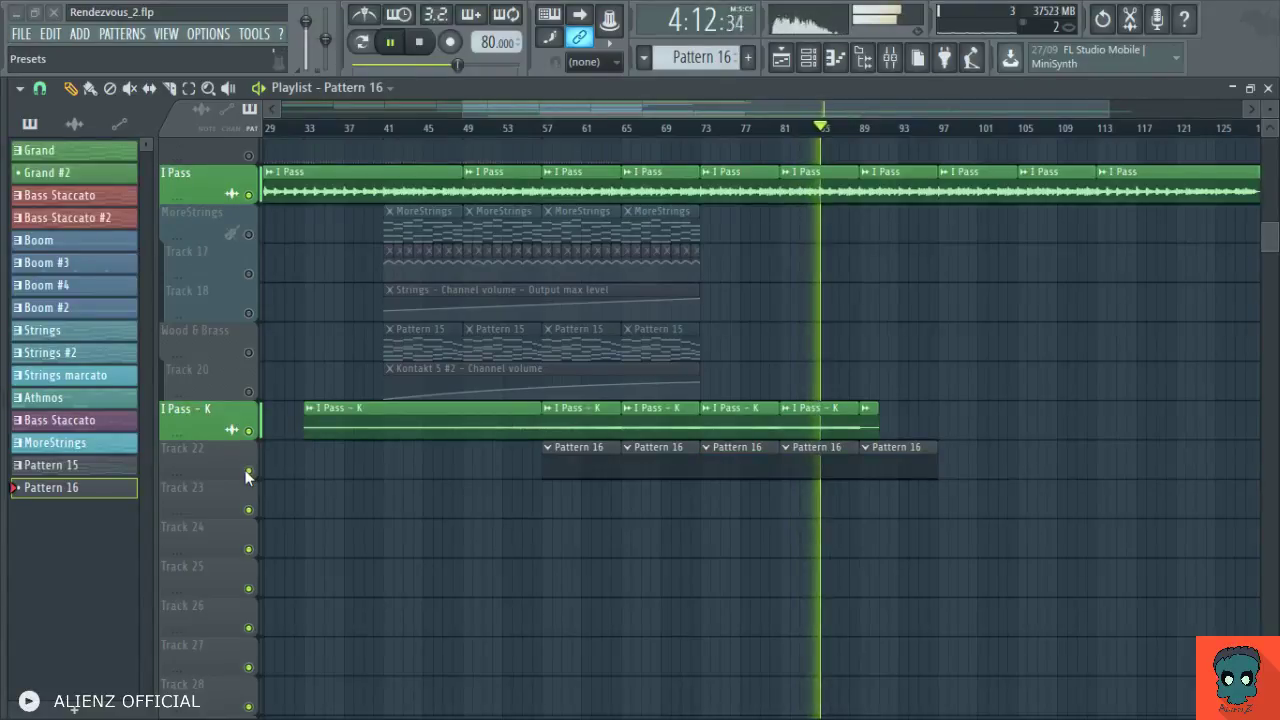
{"action": "left_click", "coordinate": [246, 477]}
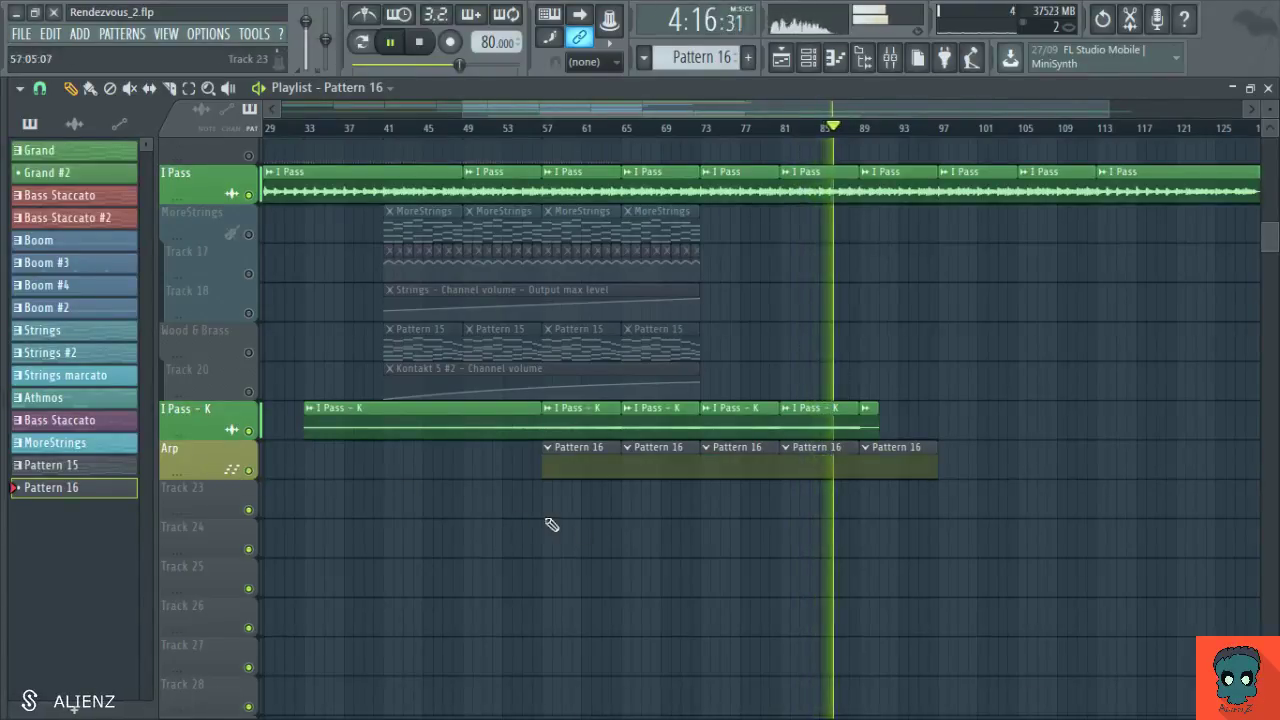
- Stop playback with the song position set to bar 57 and save the project
{"action": "scroll", "coordinate": [790, 114], "scroll_direction": "up", "scroll_amount": 2}
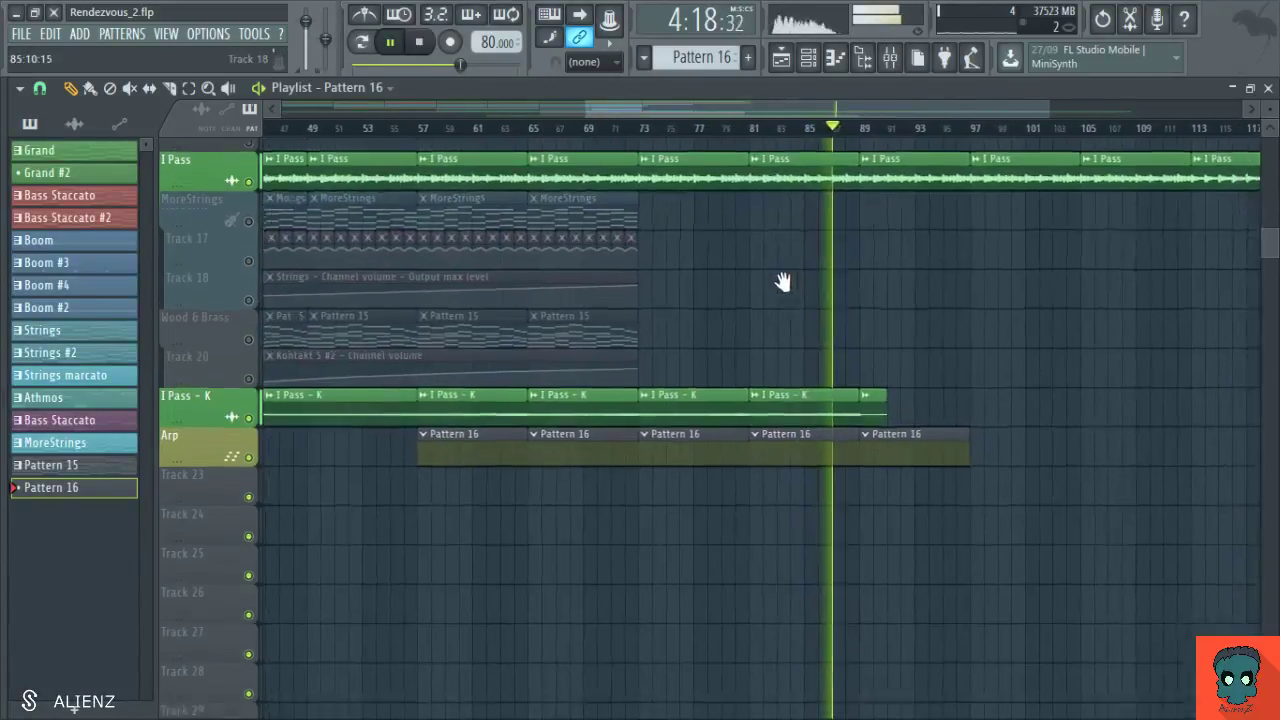
{"action": "scroll", "coordinate": [780, 280], "scroll_direction": "down", "scroll_amount": 1}
{"action": "mouse_move", "coordinate": [848, 297]}
{"action": "left_mouse_down"}
{"action": "mouse_move", "coordinate": [809, 280]}
{"action": "mouse_move", "coordinate": [843, 349]}
{"action": "mouse_move", "coordinate": [826, 331]}
{"action": "mouse_move", "coordinate": [723, 317]}
{"action": "left_mouse_up"}
{"action": "left_click_drag", "start_coordinate": [563, 355], "coordinate": [602, 315]}
{"action": "key", "text": "space"}
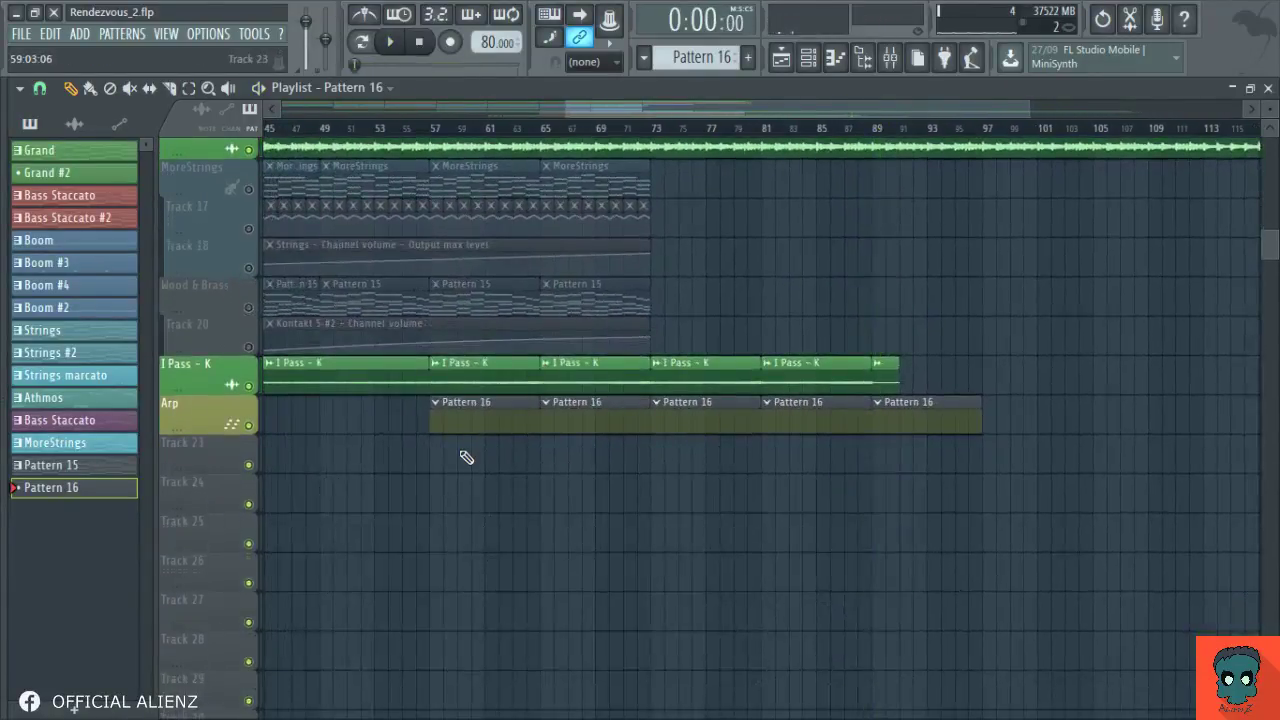
{"action": "left_click", "coordinate": [431, 128]}
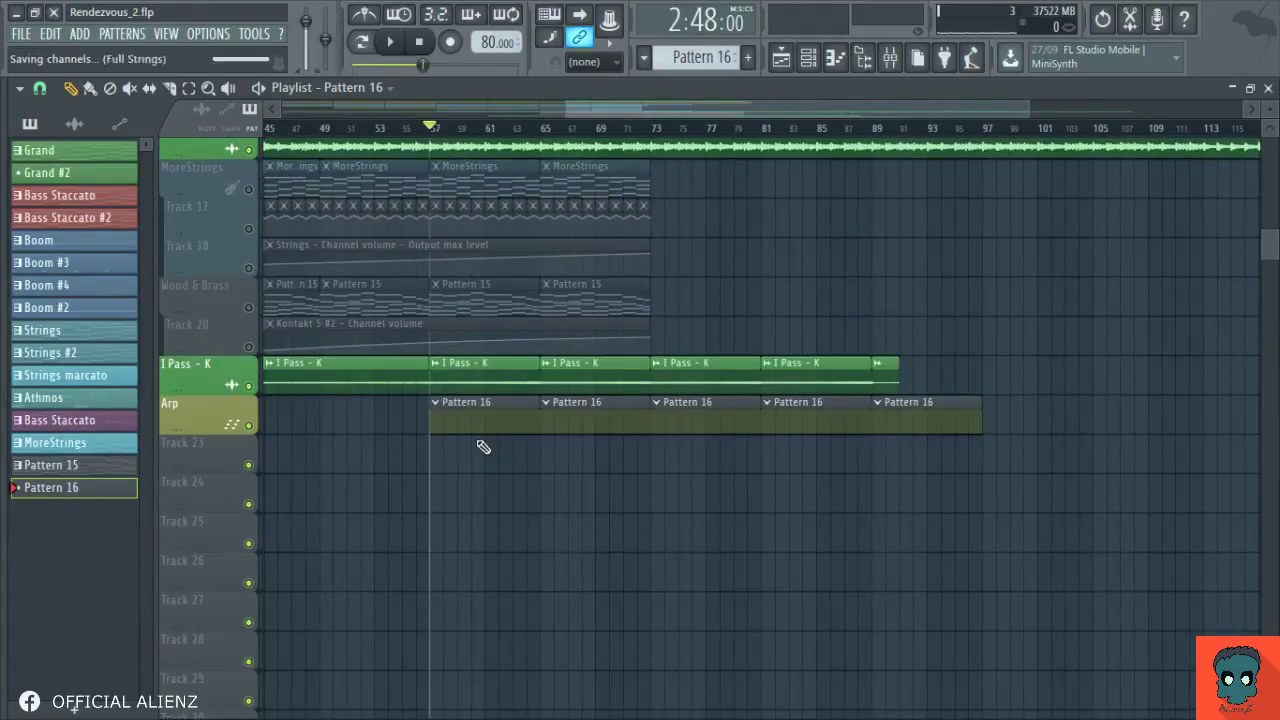
- Show the Orchestra group in the channel rack and add a Serum channel to it
{"action": "key", "text": "F6"}
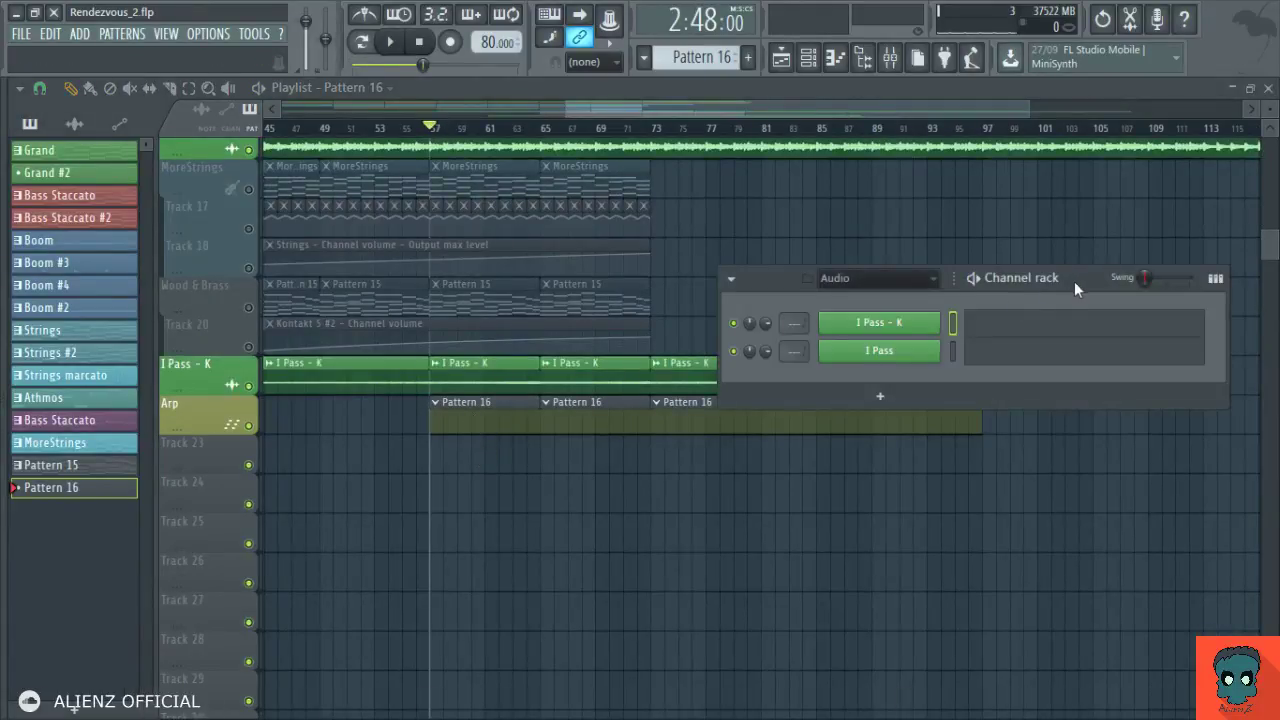
{"action": "left_click_drag", "start_coordinate": [1074, 281], "coordinate": [735, 200]}
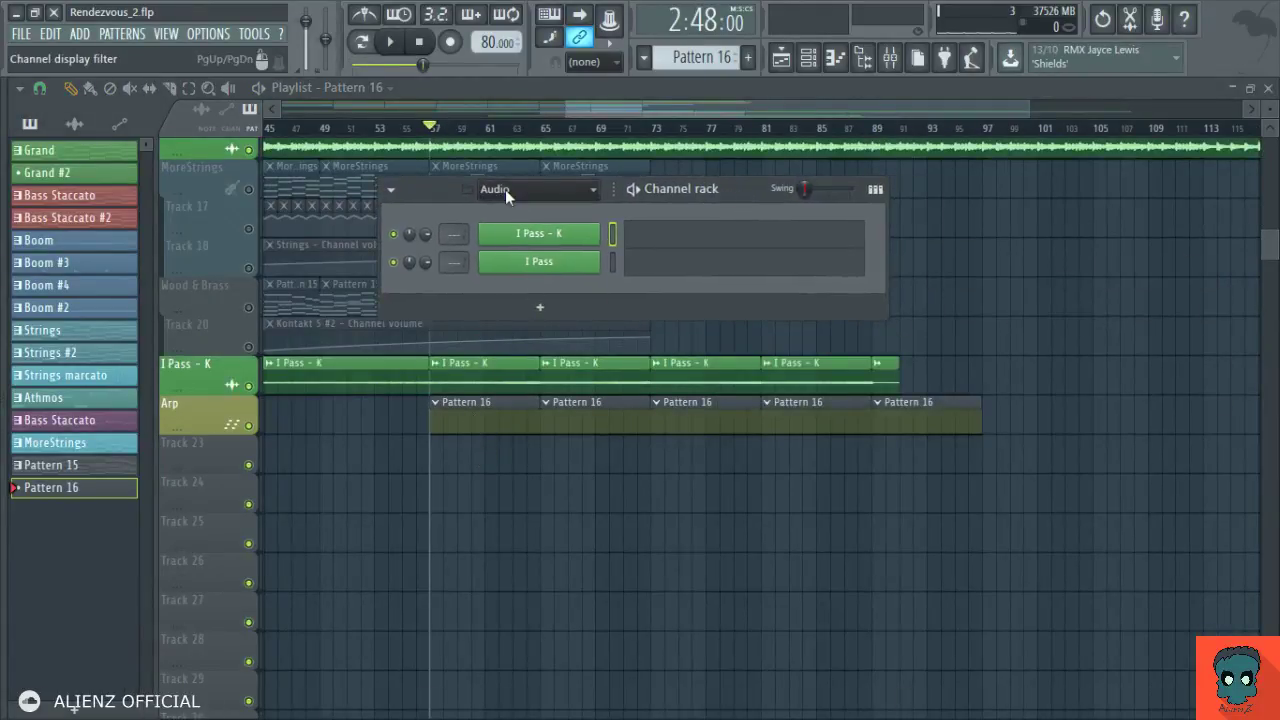
{"action": "key", "text": "Page_Up"}
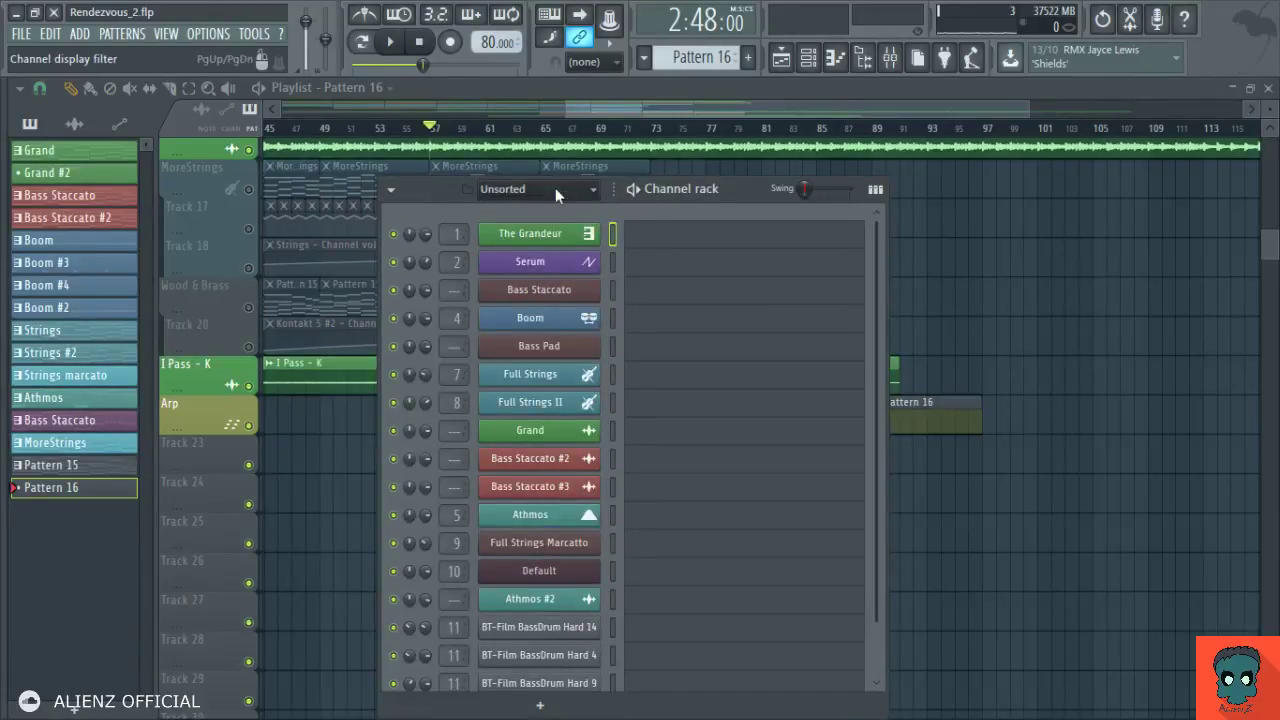
{"action": "key", "text": "Page_Up"}
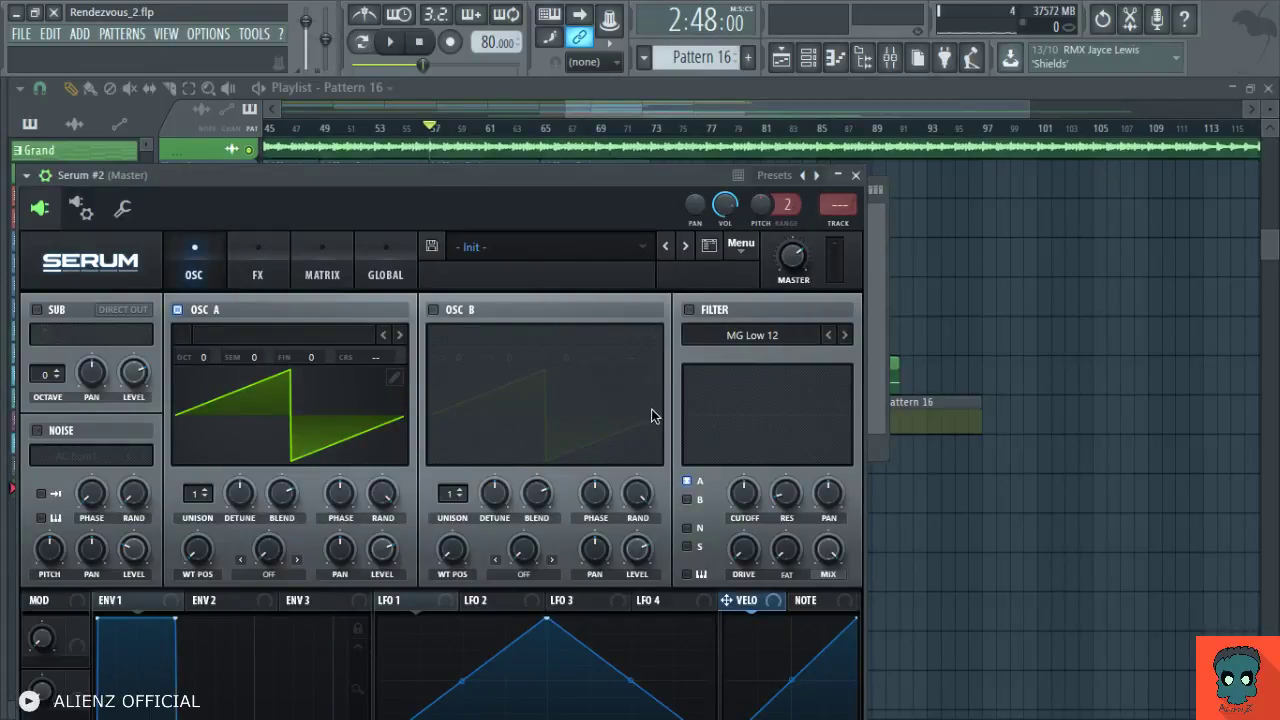
- Enable Serum #2's filter as Band 12 with 25 % resonance and lower the channel volume to 37 %
{"action": "left_click", "coordinate": [689, 310]}
{"action": "left_click_drag", "start_coordinate": [777, 505], "coordinate": [789, 477]}
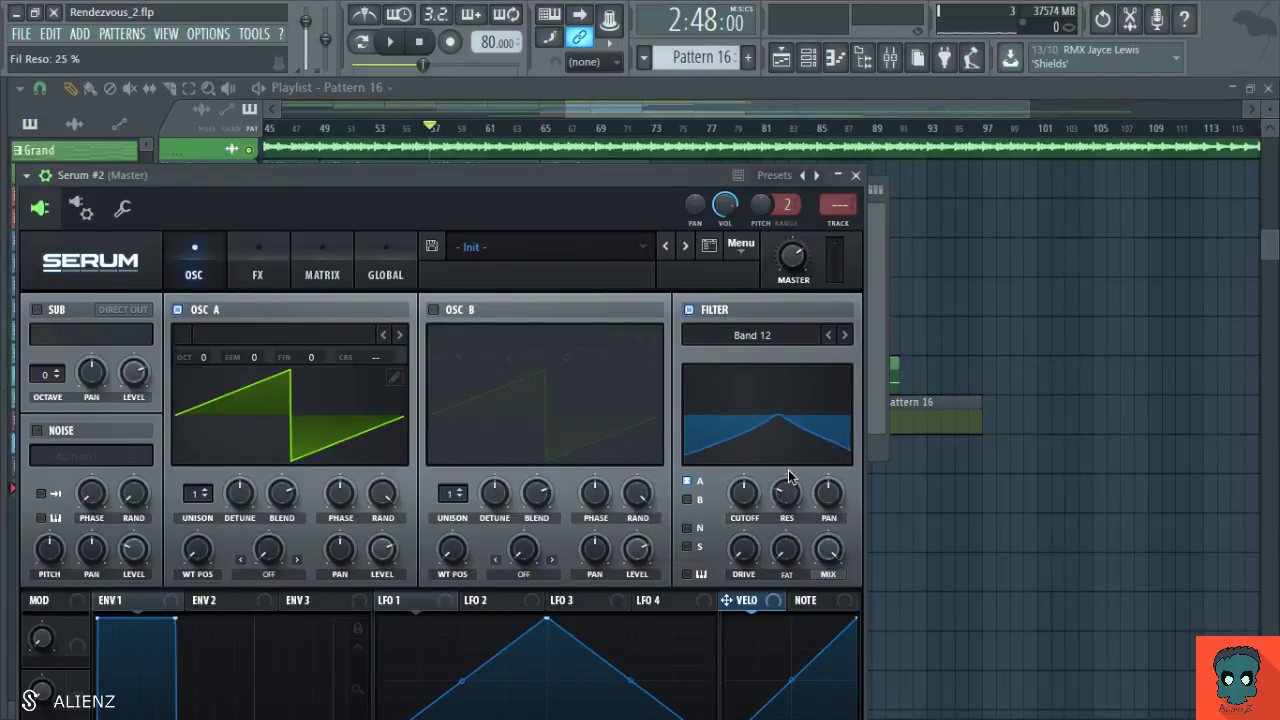
{"action": "left_click", "coordinate": [855, 176]}
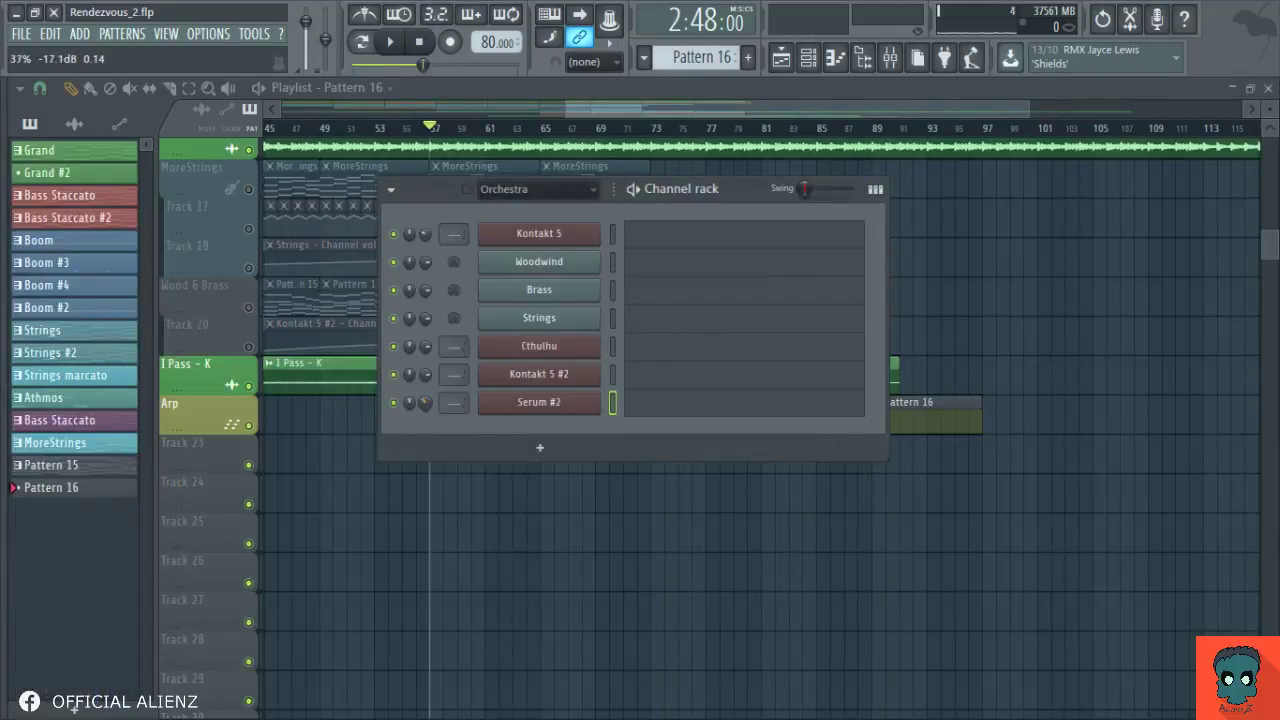
- Examine the Cthulhu notes in a Pattern 15 clip on the Wood & Brass track
{"action": "right_click", "coordinate": [524, 546]}
{"action": "left_click_drag", "start_coordinate": [537, 432], "coordinate": [603, 500]}
{"action": "double_click", "coordinate": [556, 363]}
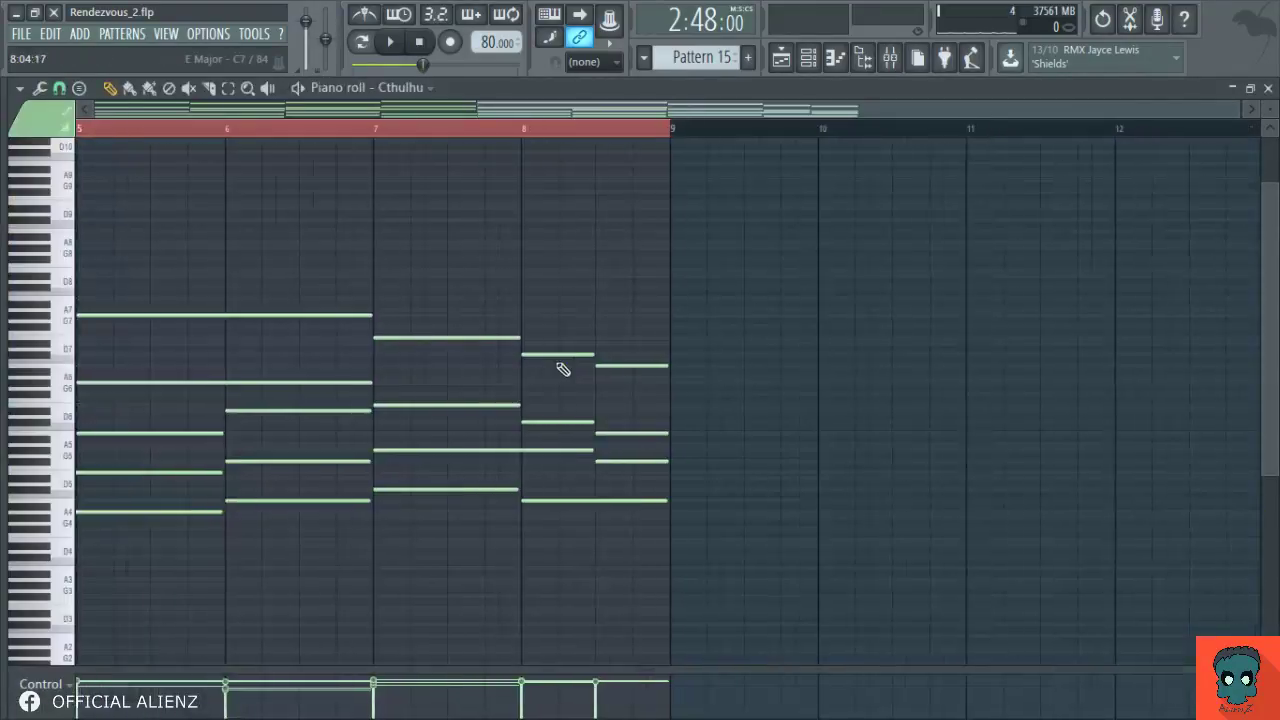
{"action": "key", "text": "Escape"}
{"action": "right_click", "coordinate": [683, 562]}
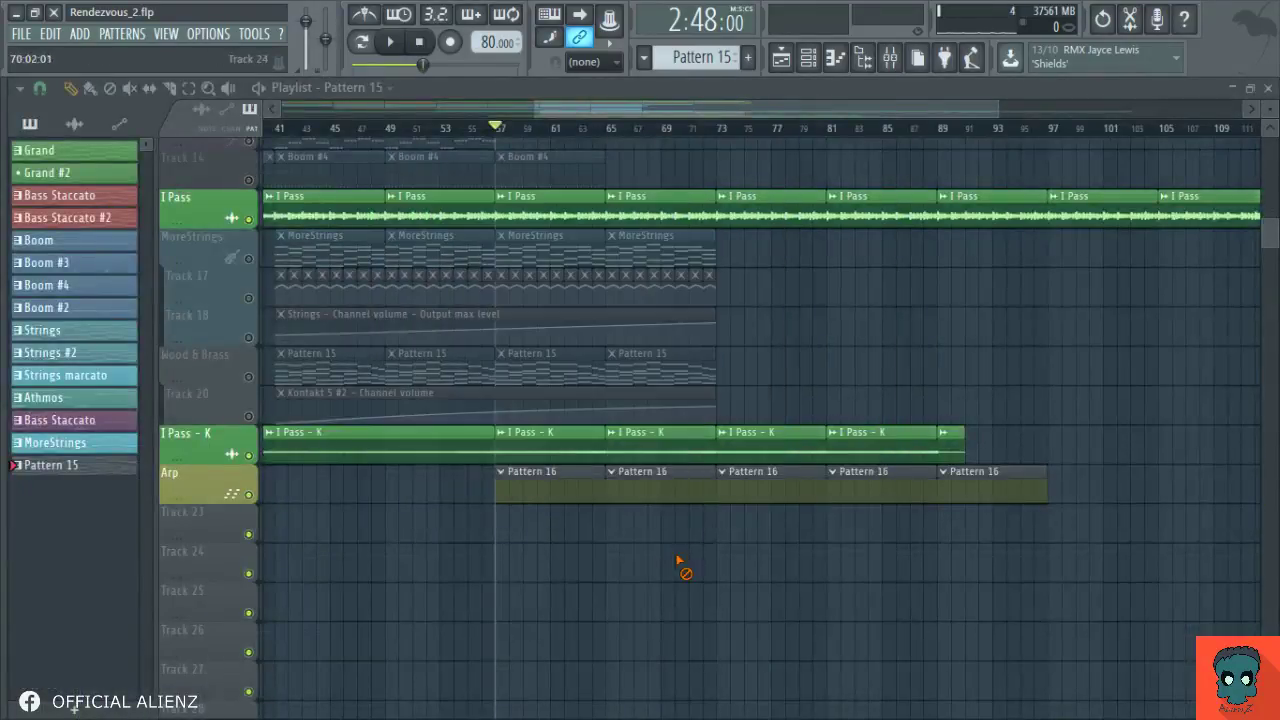
- With Pattern 16 selected, clone the Cthulhu channel, rename the copy Cthulhu #2 S and colour it purple
{"action": "double_click", "coordinate": [537, 490]}
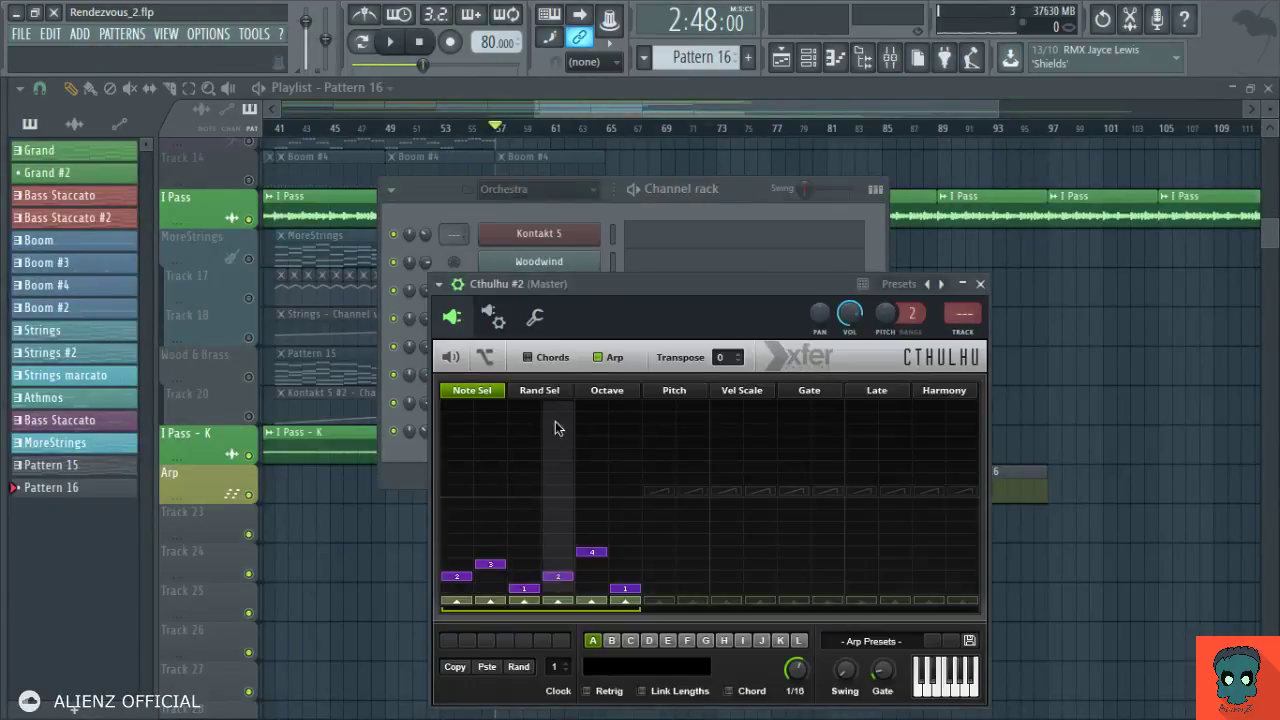
{"action": "key", "text": "Escape"}
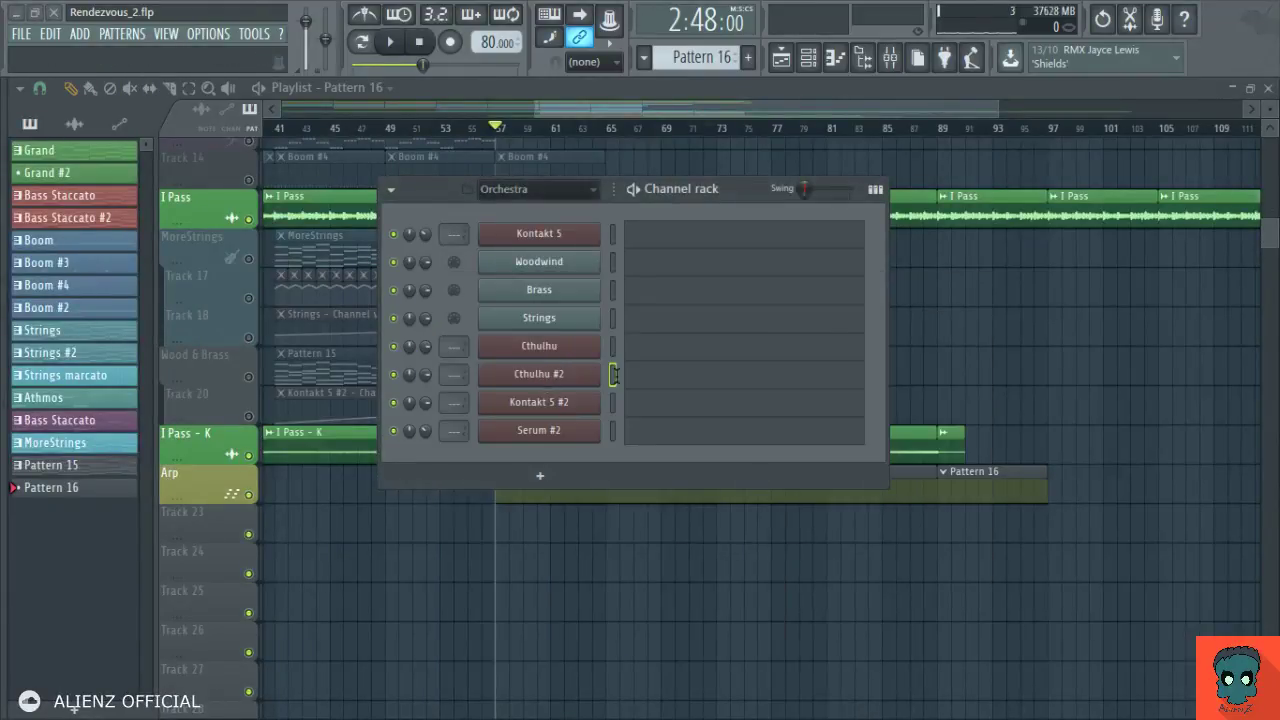
{"action": "type", "text": "5"}
{"action": "key", "text": "Return"}
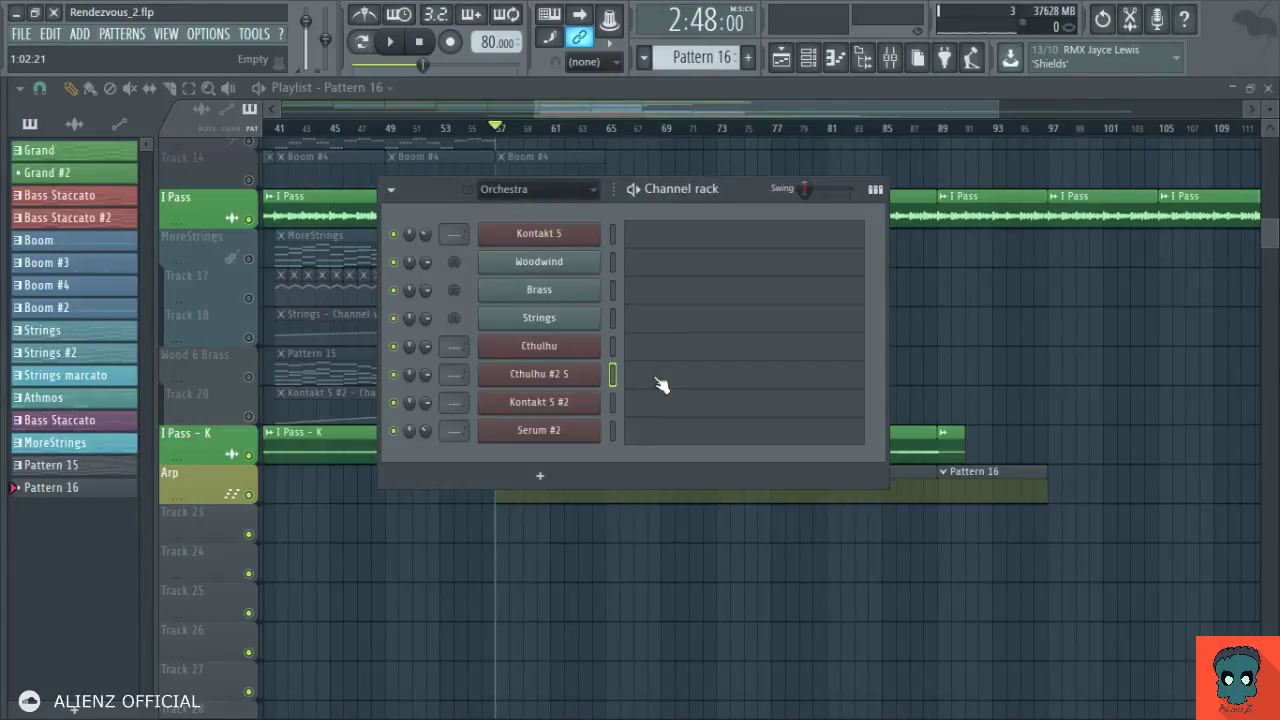
{"action": "middle_click", "coordinate": [566, 378]}
{"action": "key", "text": "F2"}
{"action": "key", "text": "Return"}
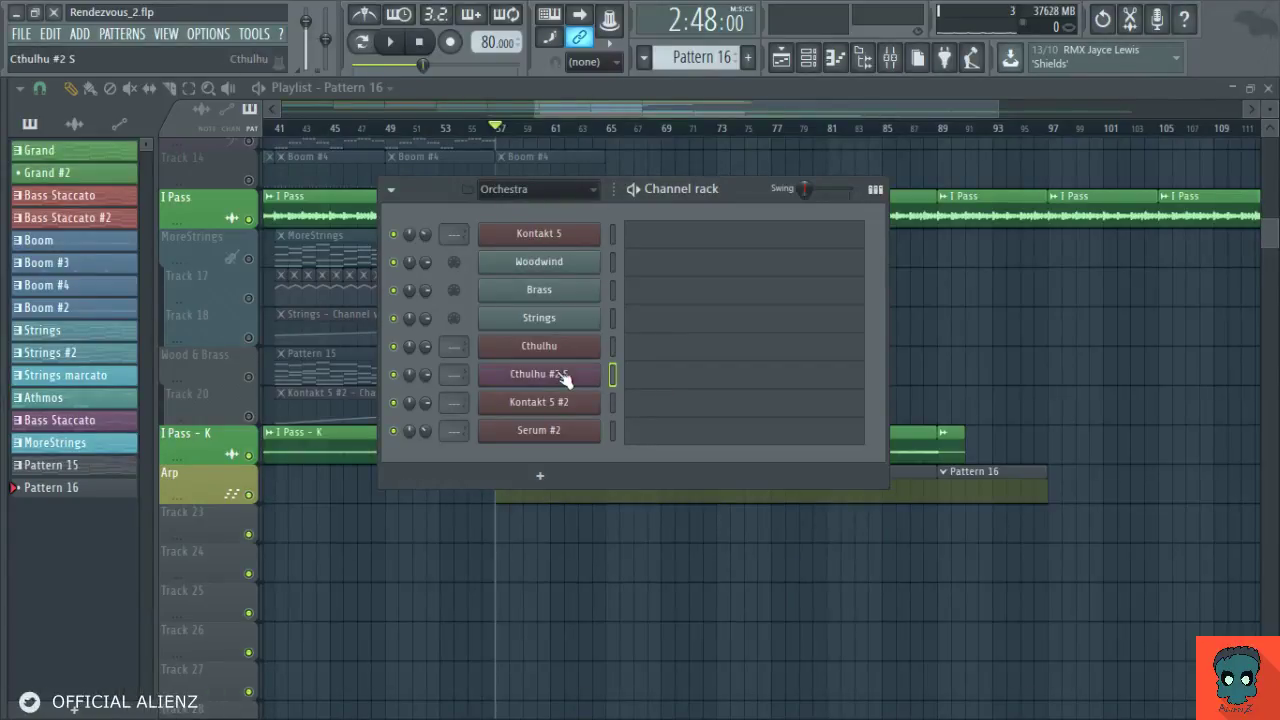
- Set the MIDI output port of Cthulhu #2 S to 20
{"action": "left_click", "coordinate": [566, 378]}
{"action": "left_click", "coordinate": [497, 316]}
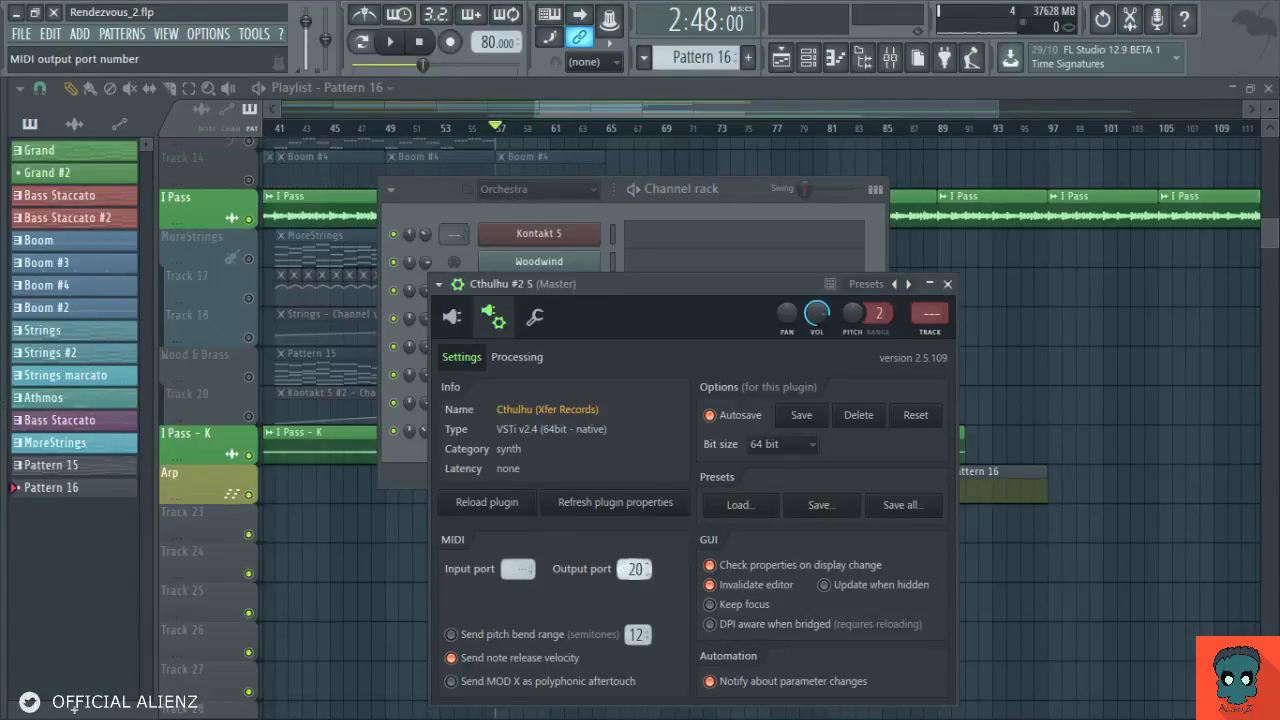
{"action": "key", "text": "Escape"}
- Set Serum #2's MIDI input port to match the output port of Cthulhu #2 S
{"action": "left_click", "coordinate": [539, 432]}
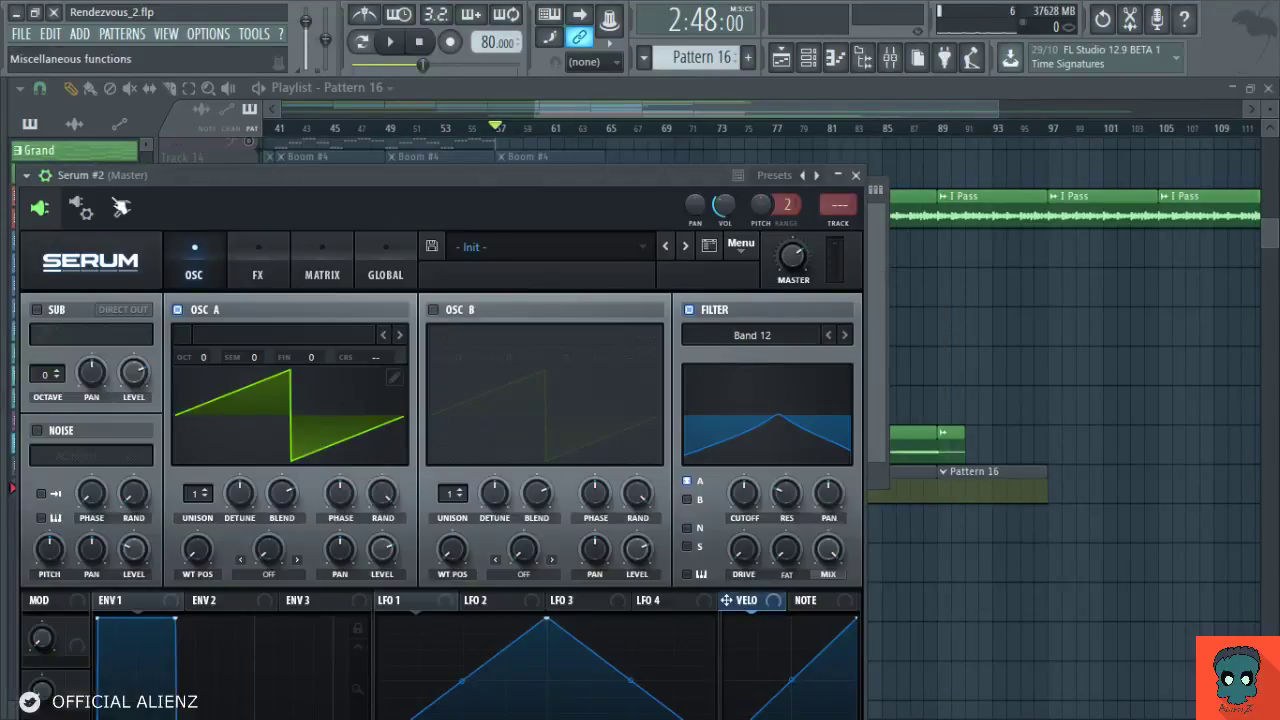
{"action": "left_click", "coordinate": [82, 209]}
{"action": "left_click_drag", "start_coordinate": [105, 460], "coordinate": [105, 442]}
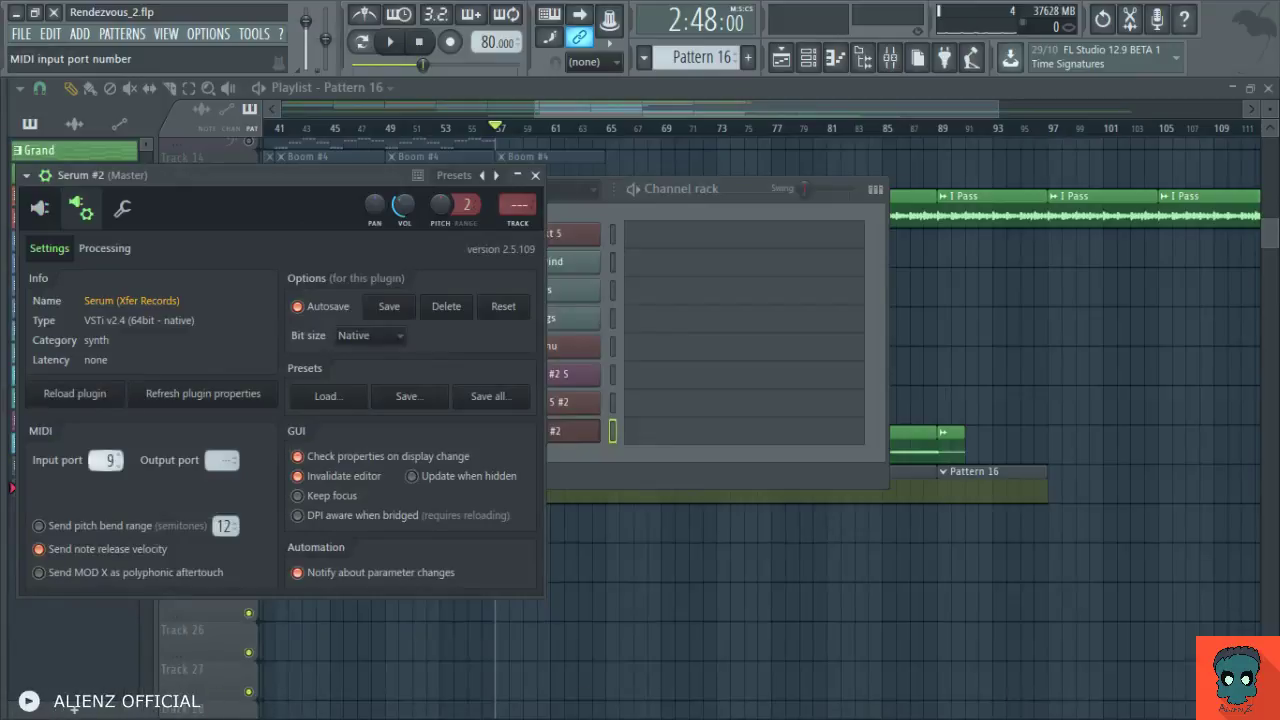